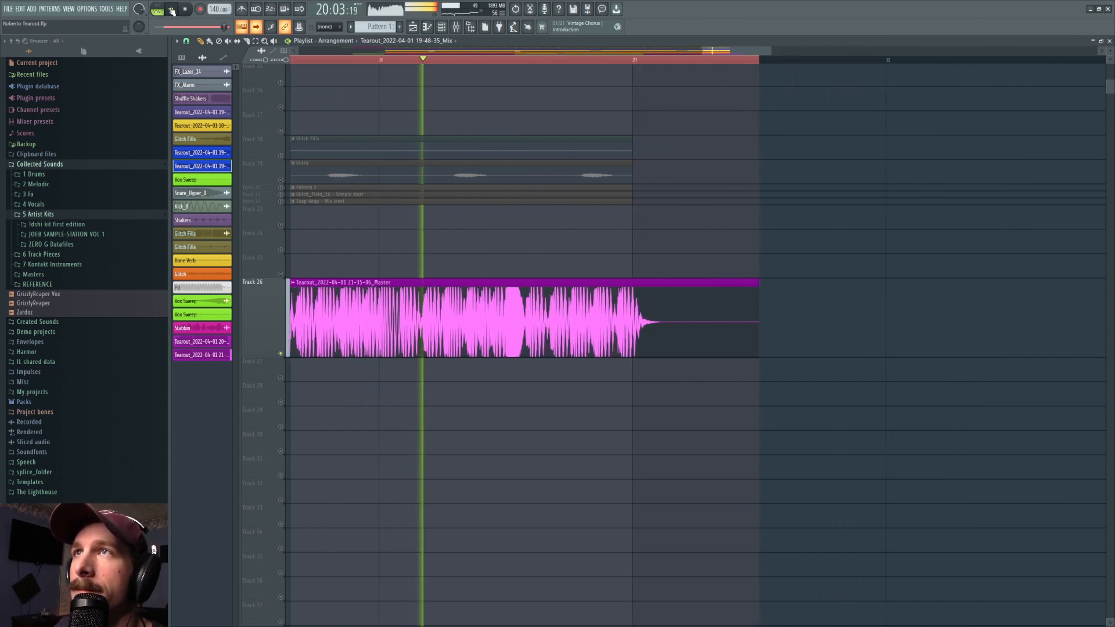
Stop playback, then solo playlist tracks 9, 10 and 11 and play them from bar 5
{"action": "left_click", "coordinate": [187, 12]}
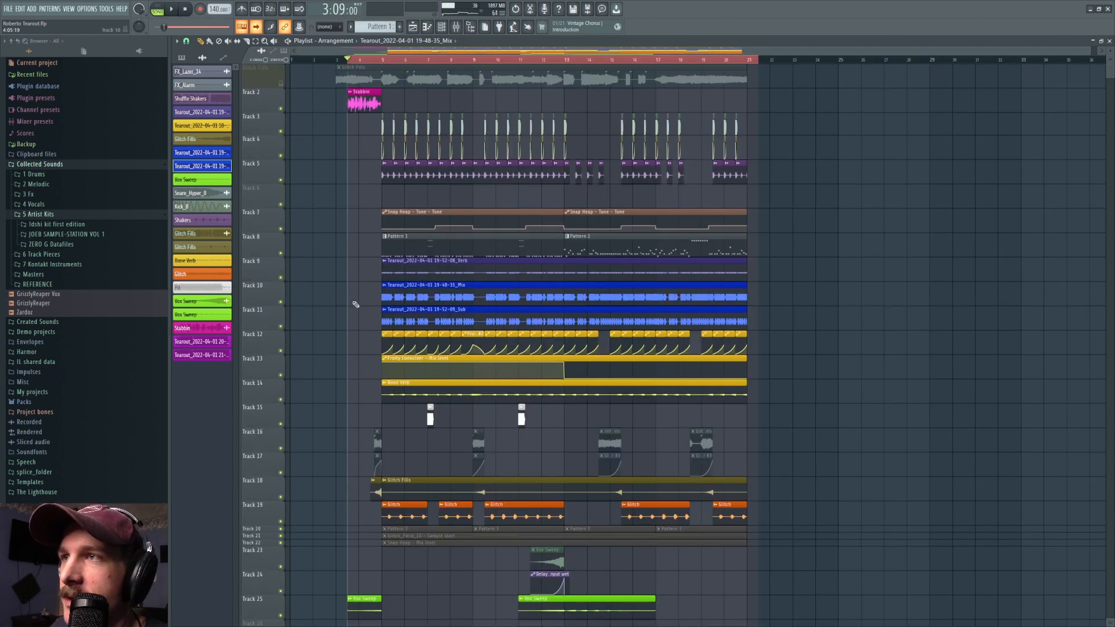
{"action": "left_click", "coordinate": [283, 280], "text": "ctrl"}
{"action": "left_click", "coordinate": [281, 302]}
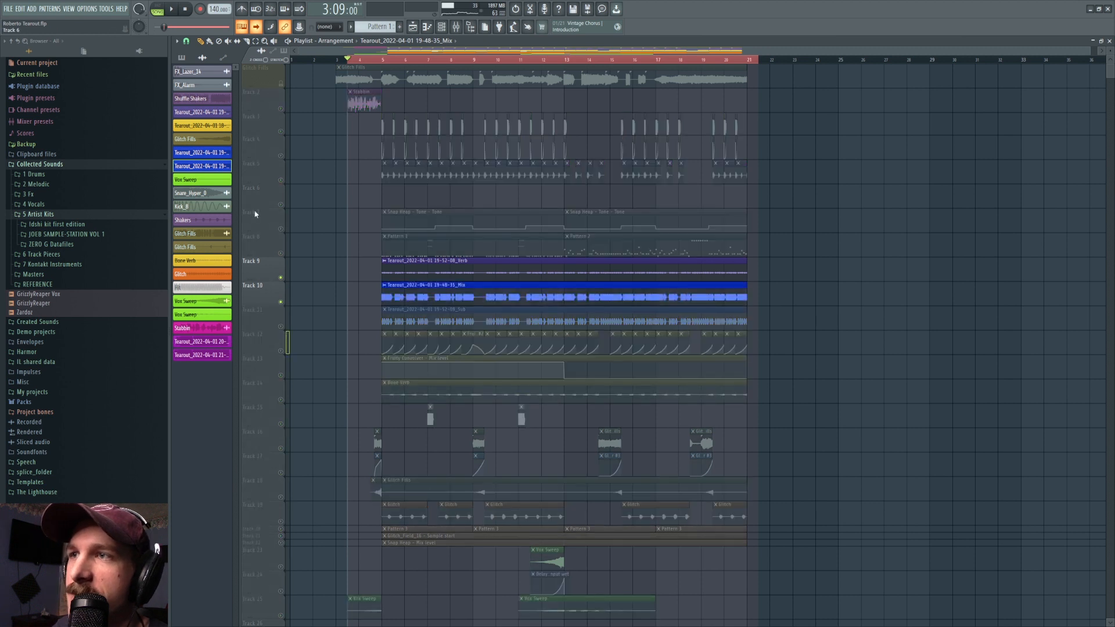
{"action": "left_click", "coordinate": [281, 327]}
{"action": "left_click", "coordinate": [382, 59]}
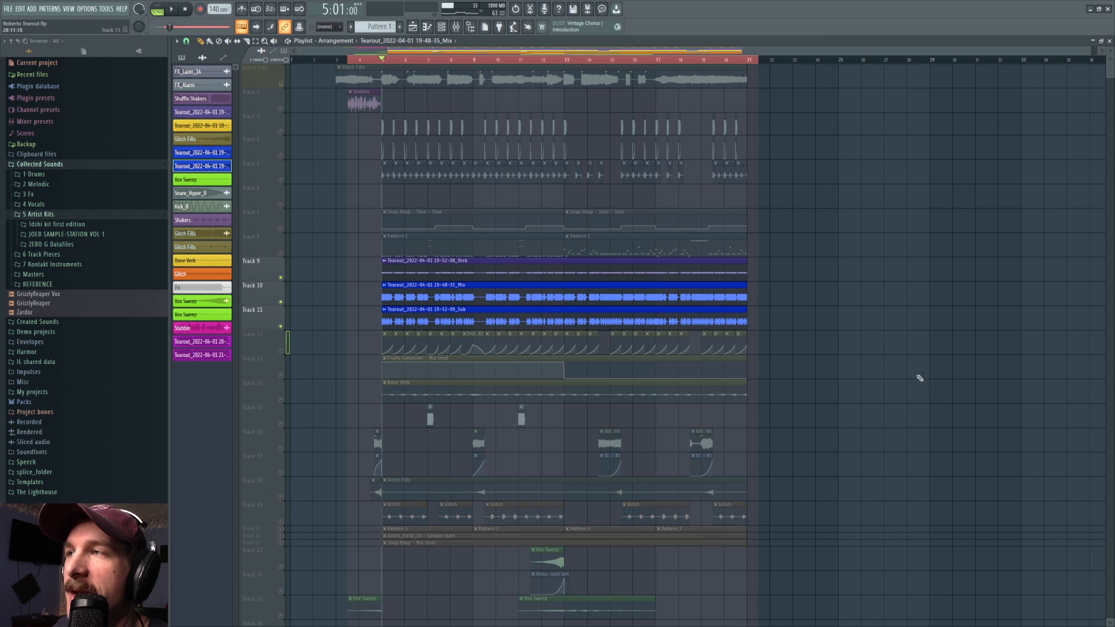
{"action": "key", "text": "space"}
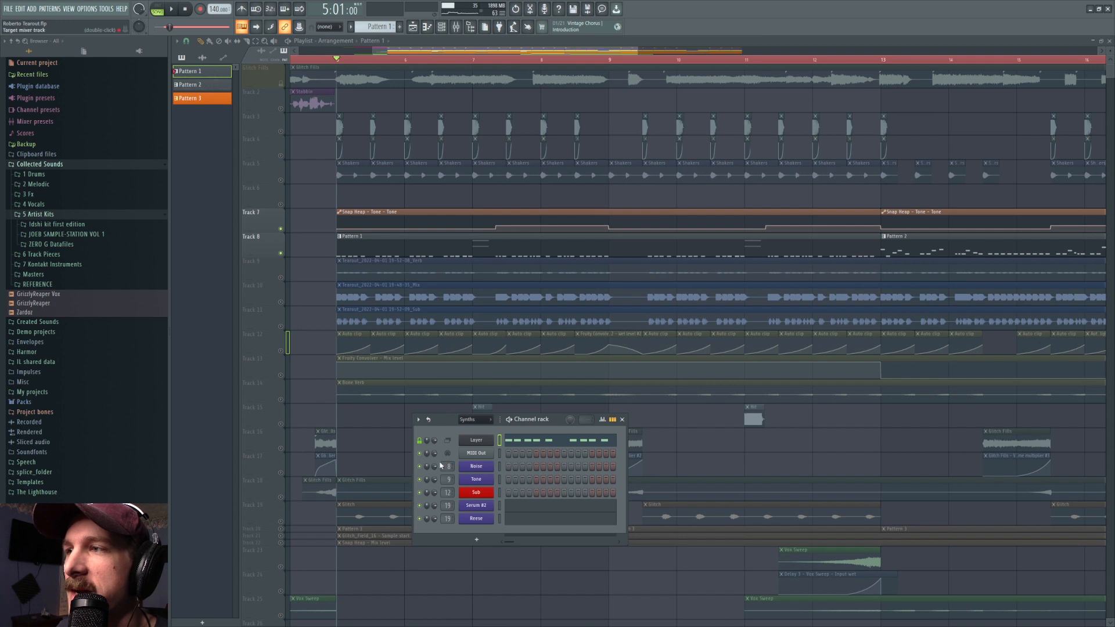
Show the mixer, mute the Tone and Sub tracks, and play the Noise layer alone
{"action": "left_click", "coordinate": [455, 27]}
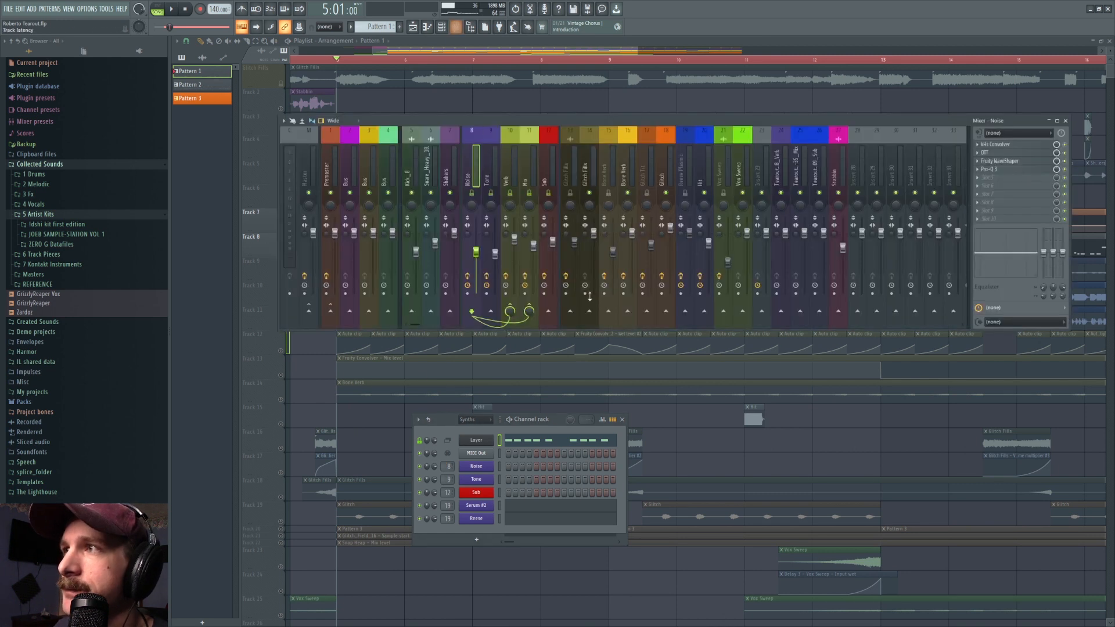
{"action": "left_click_drag", "start_coordinate": [488, 124], "coordinate": [538, 72]}
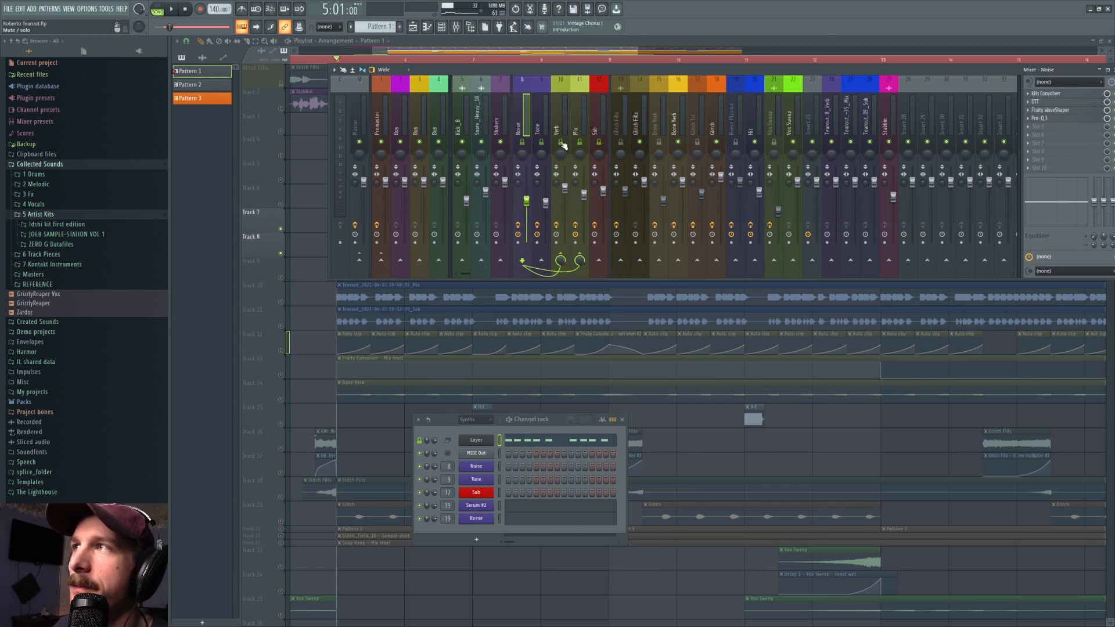
{"action": "left_click", "coordinate": [543, 142]}
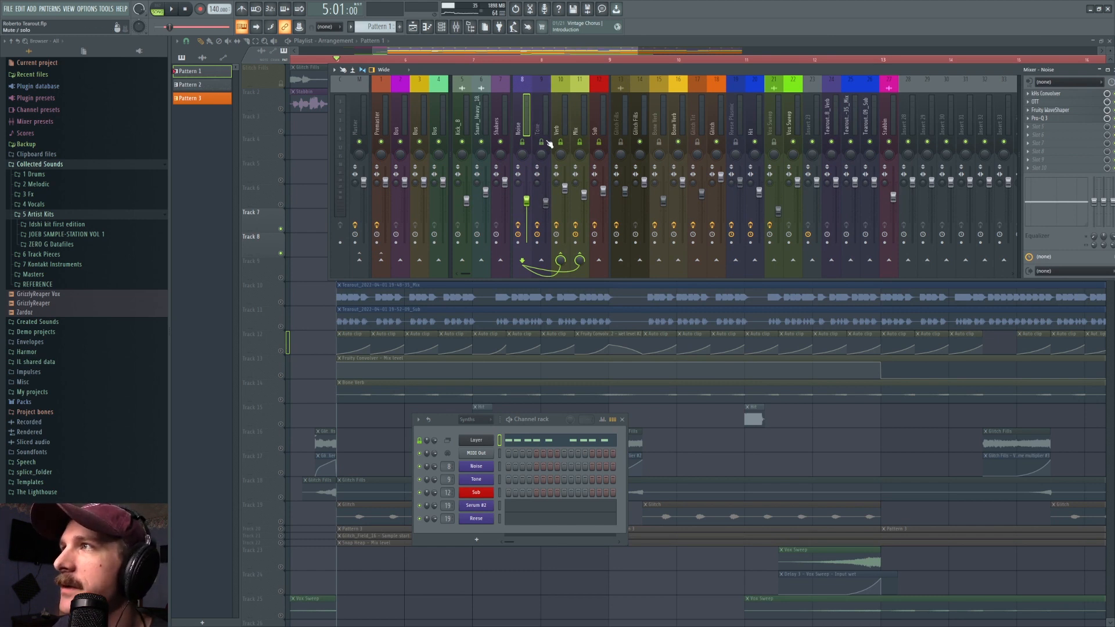
{"action": "left_click", "coordinate": [599, 143]}
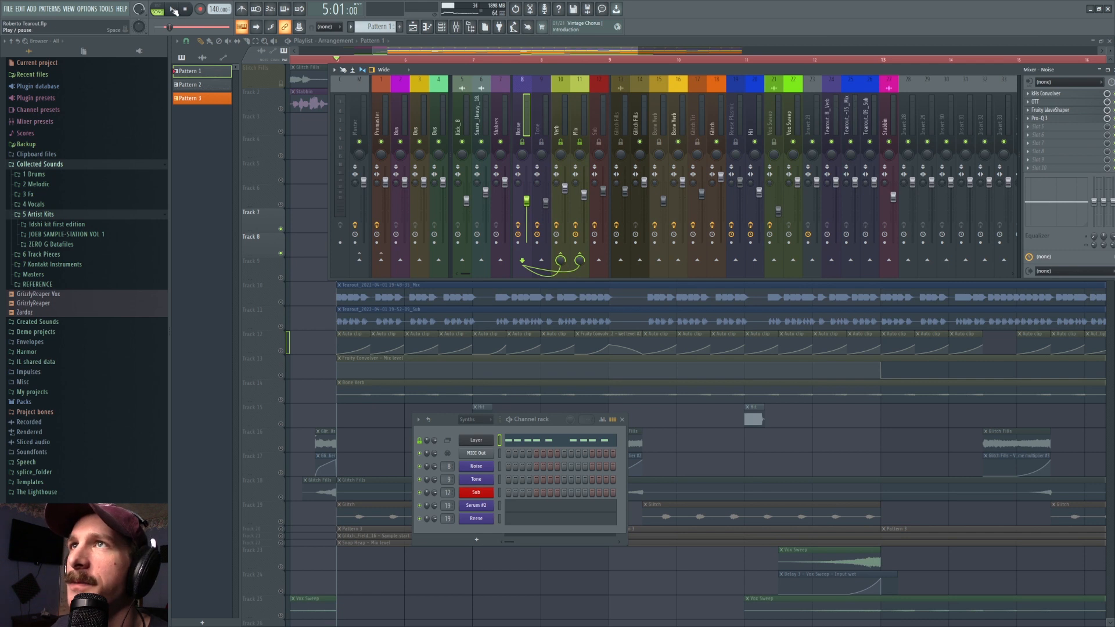
{"action": "left_click", "coordinate": [172, 10]}
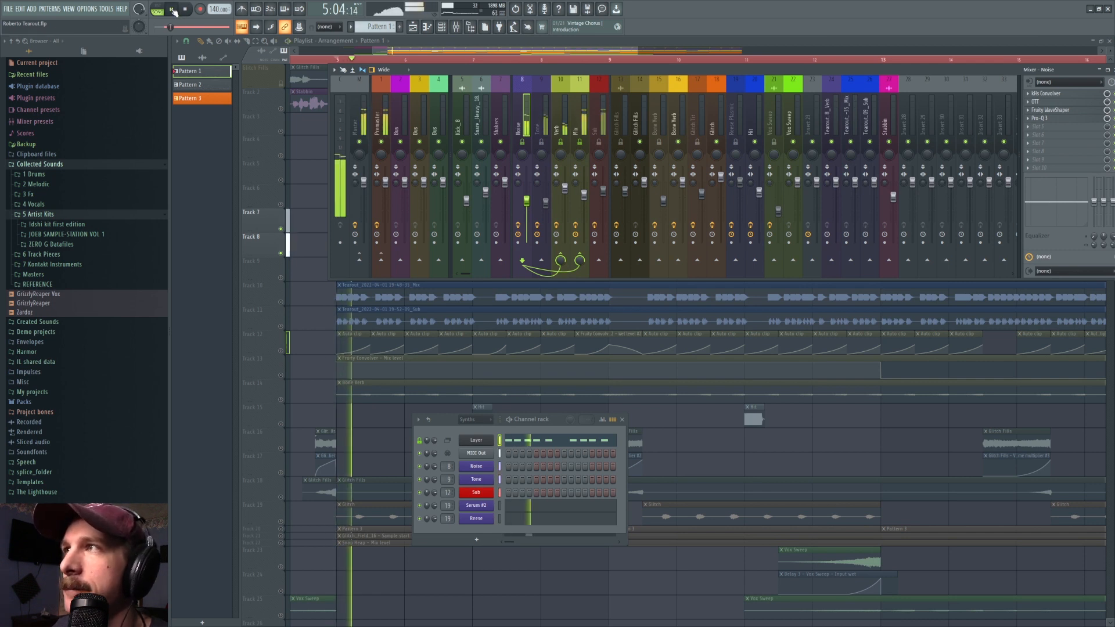
Unmute the Tone mixer track, mute Noise, and audition the Tone layer alone
{"action": "left_click", "coordinate": [541, 142]}
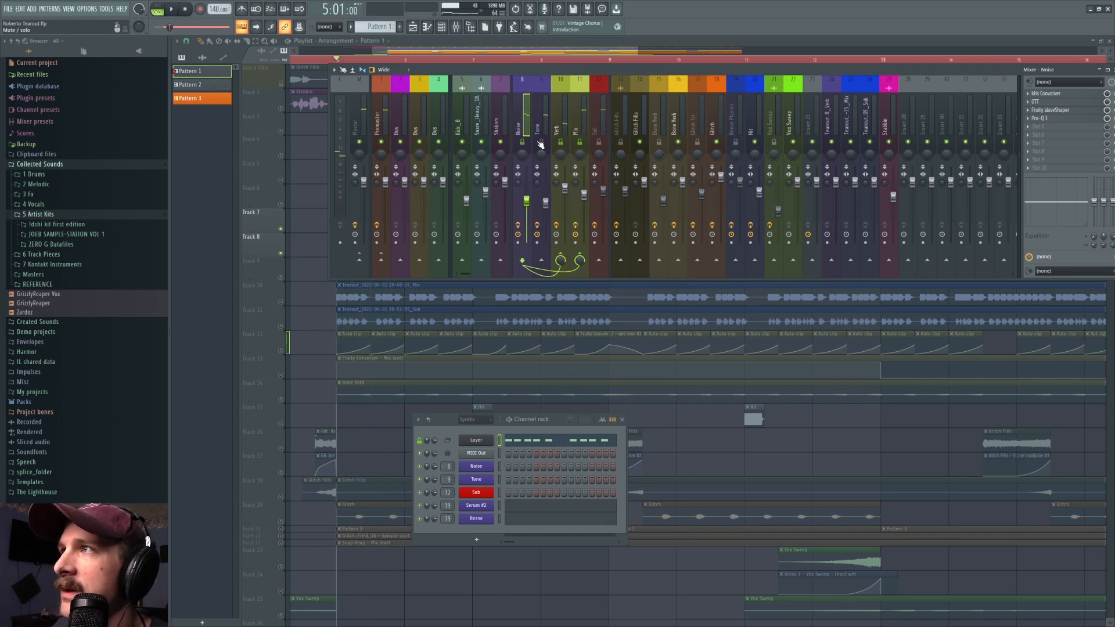
{"action": "left_click", "coordinate": [521, 143]}
{"action": "left_click", "coordinate": [172, 10]}
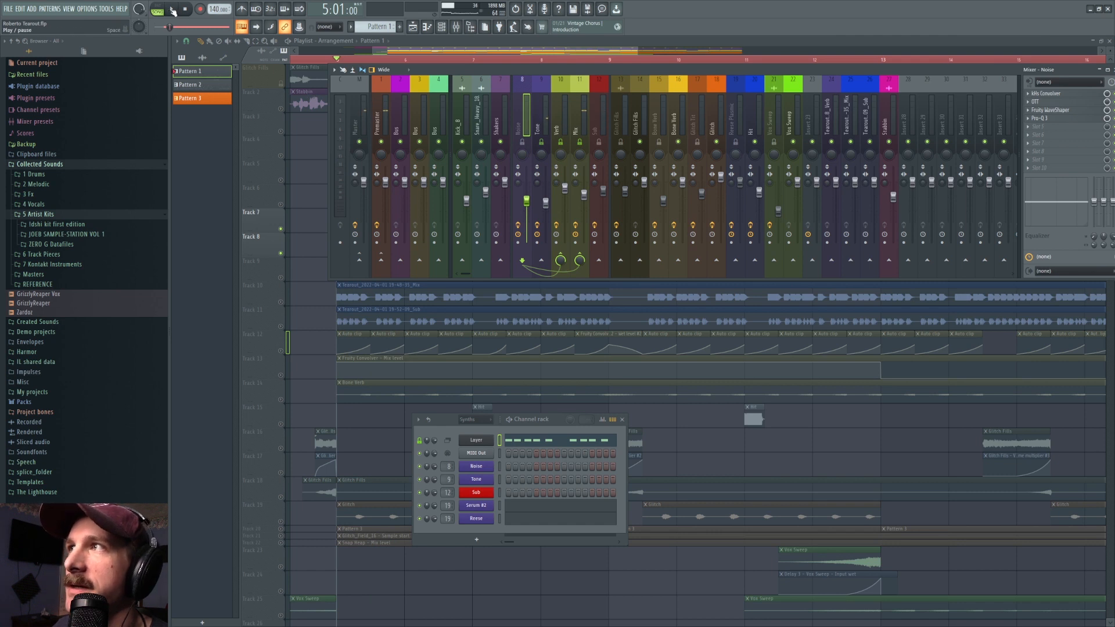
{"action": "key", "text": "space"}
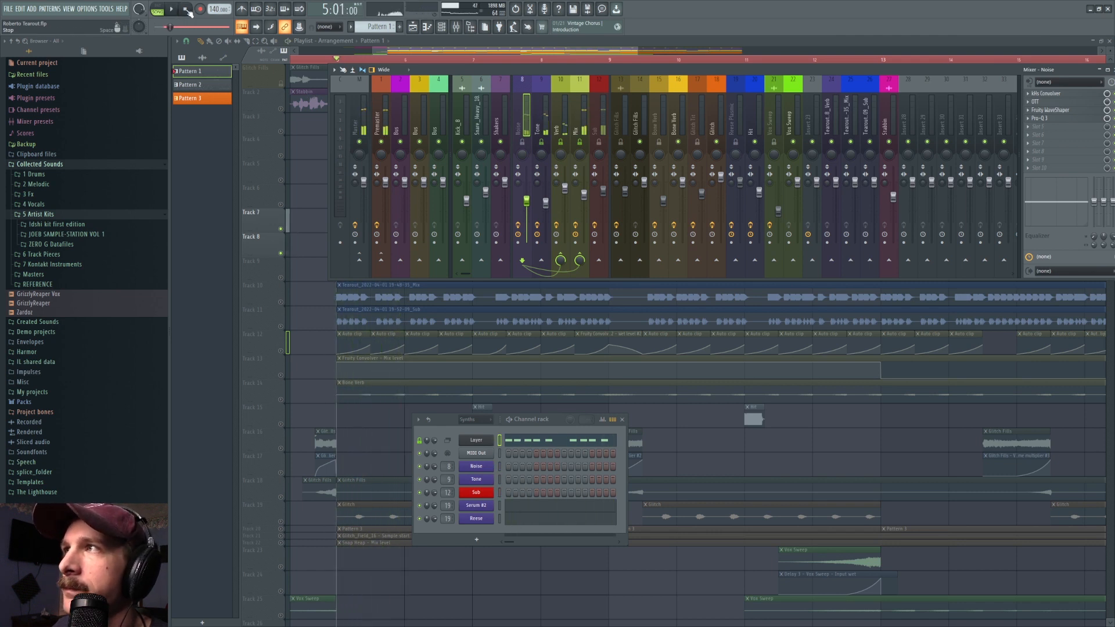
Unmute the Sub mixer track, mute Tone, and audition the Sub layer alone
{"action": "left_click", "coordinate": [598, 142]}
{"action": "left_click", "coordinate": [541, 142]}
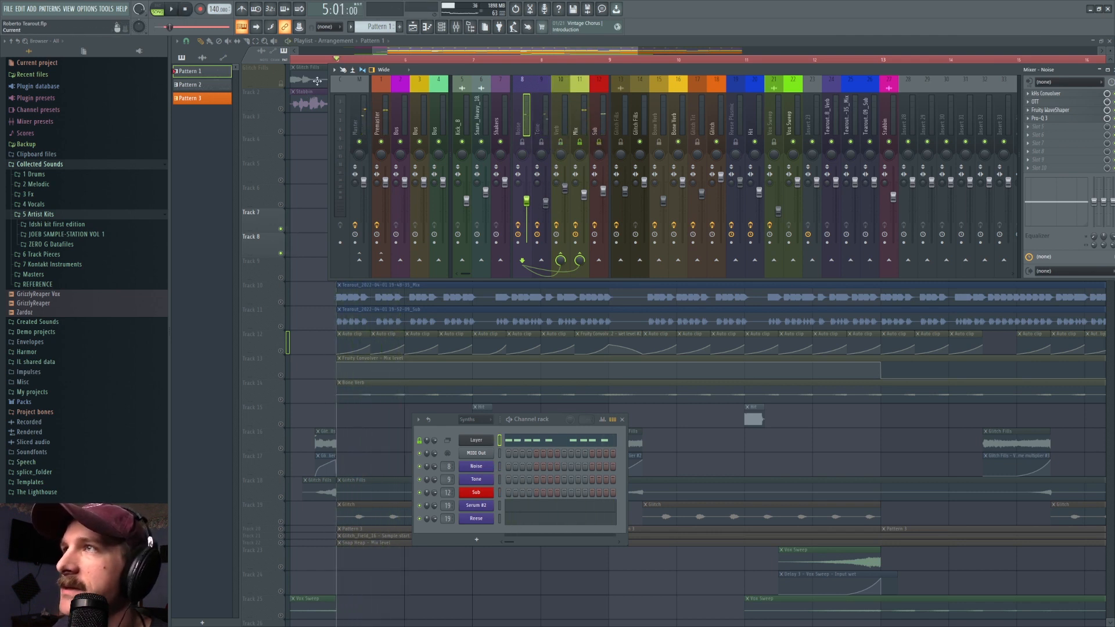
{"action": "left_click", "coordinate": [172, 10]}
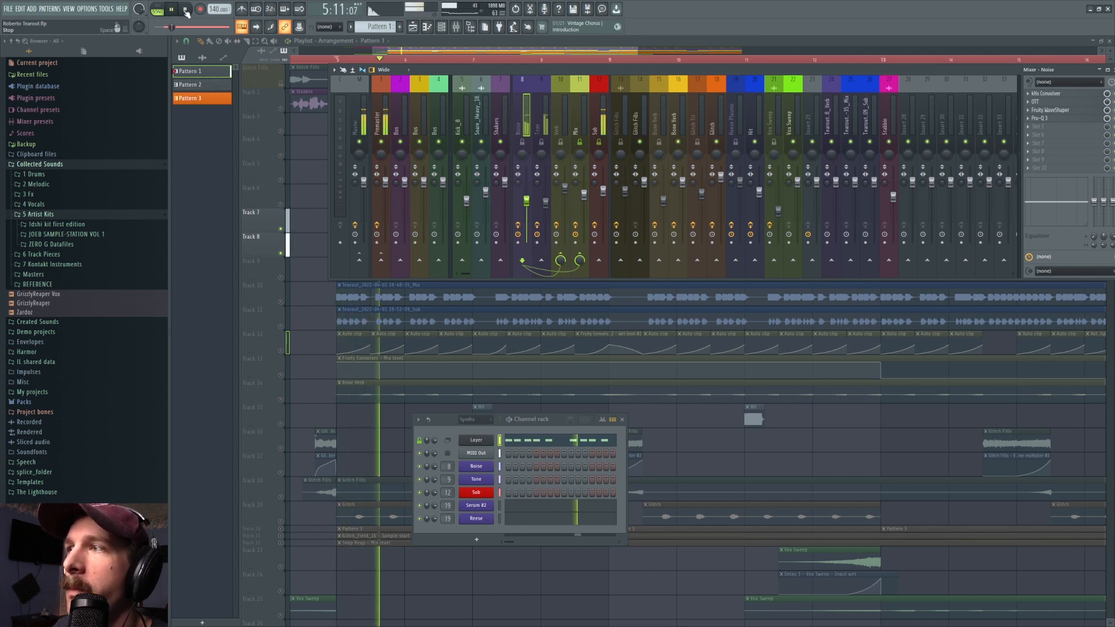
{"action": "left_click", "coordinate": [186, 11]}
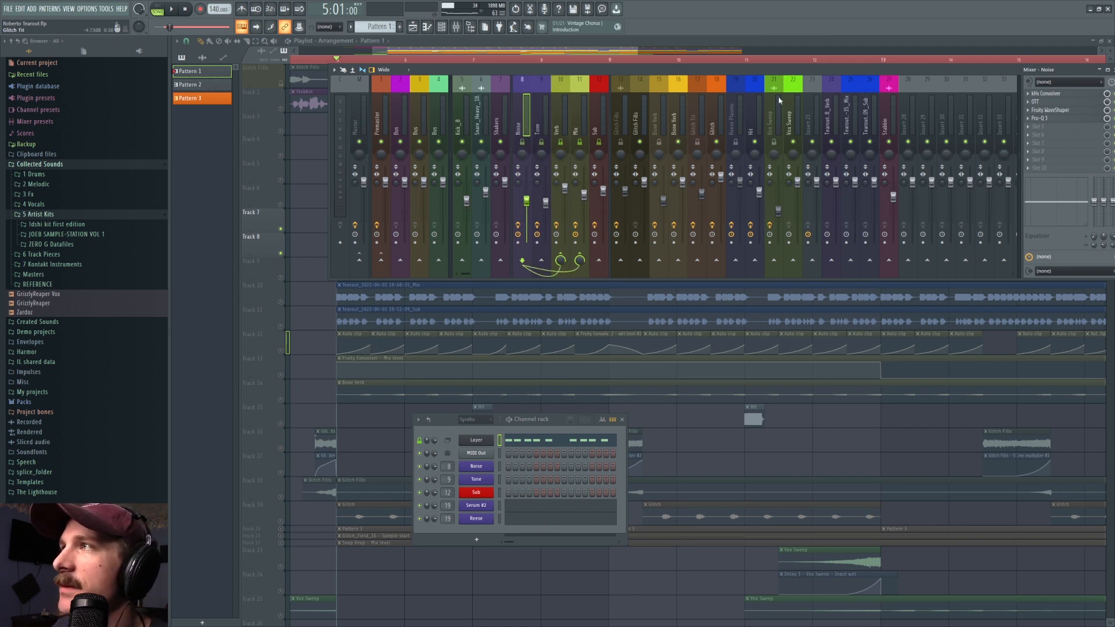
Review the effect chains on the Tone, Verb, Mix and Sub mixer tracks and play the layers together
{"action": "left_click_drag", "start_coordinate": [790, 64], "coordinate": [736, 97]}
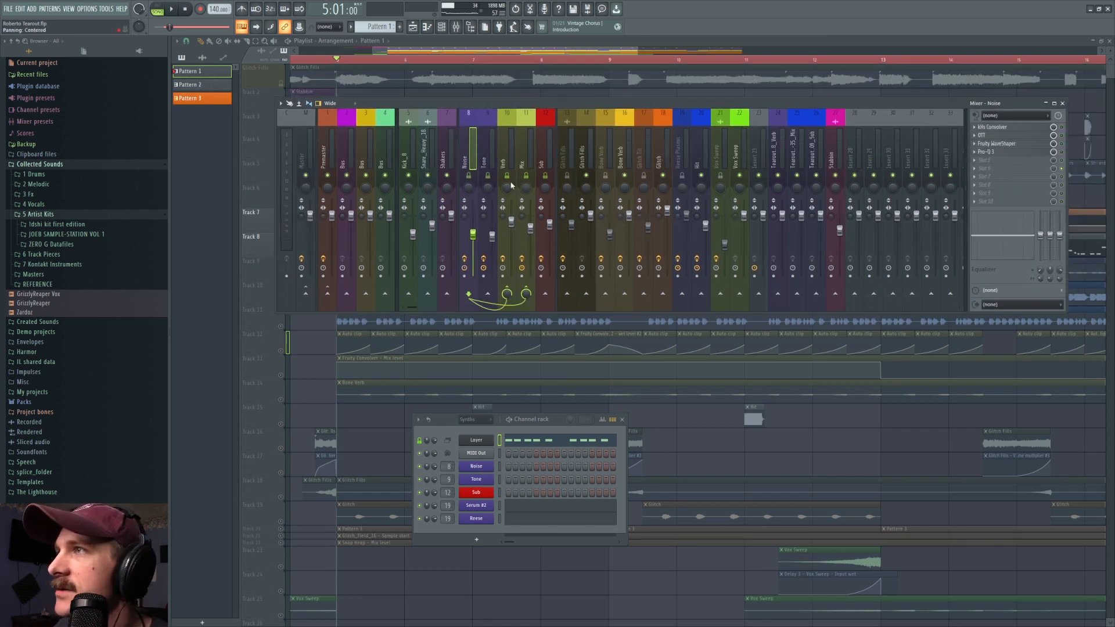
{"action": "left_click", "coordinate": [489, 158]}
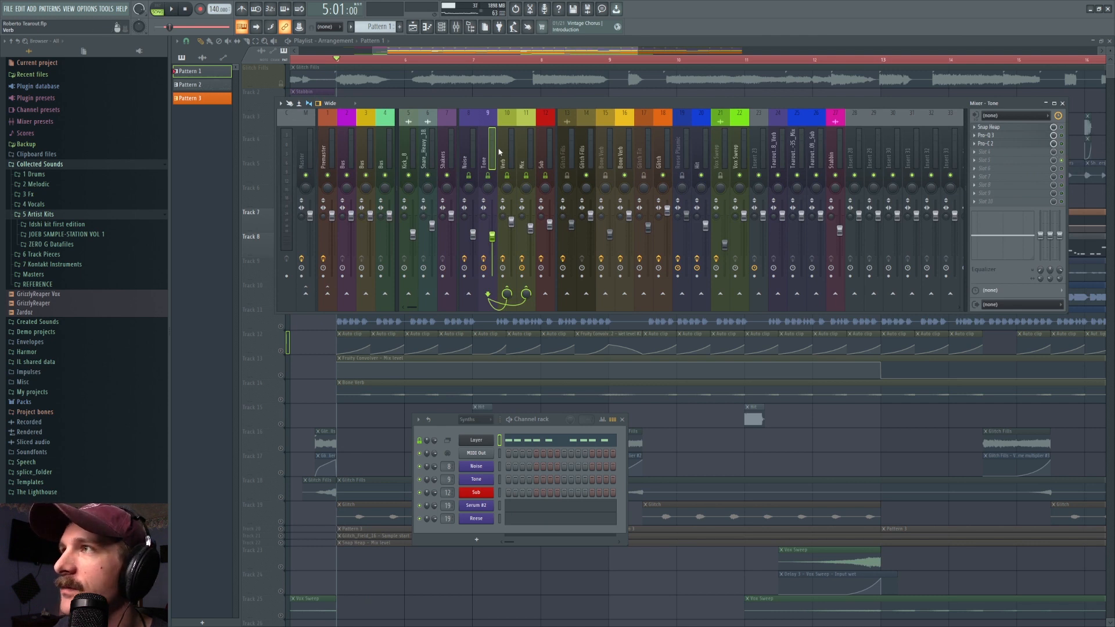
{"action": "left_click", "coordinate": [511, 157]}
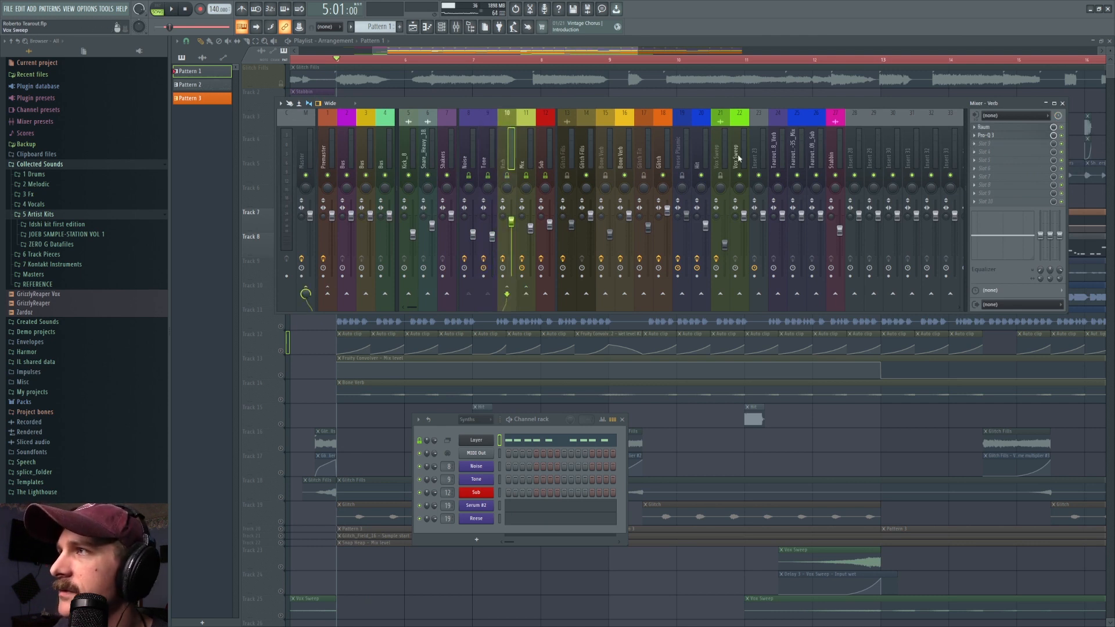
{"action": "left_click", "coordinate": [526, 158]}
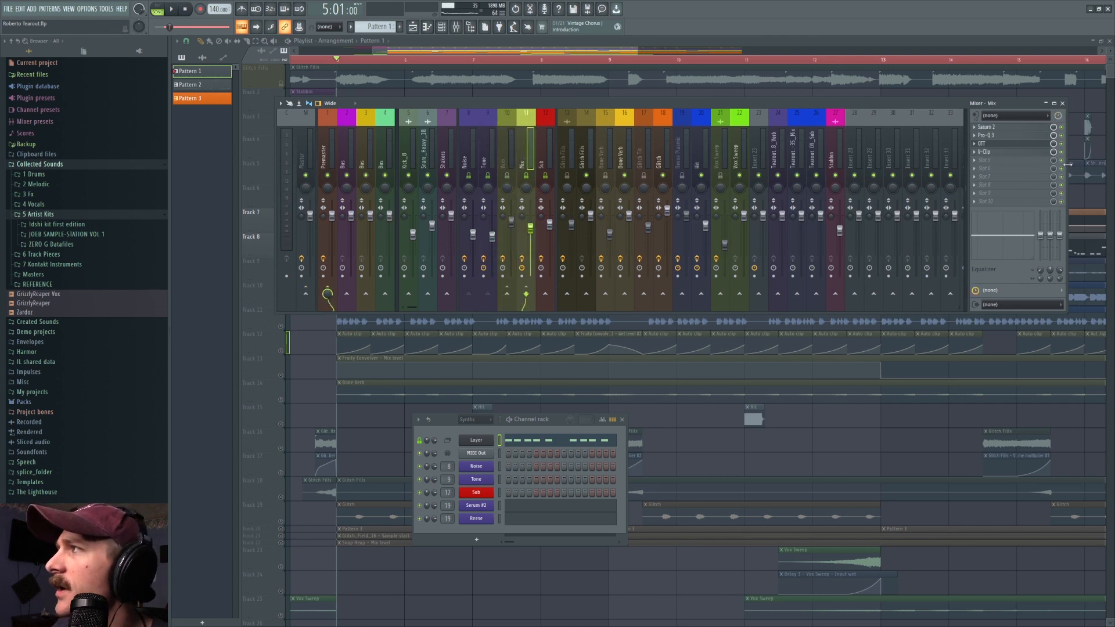
{"action": "left_click", "coordinate": [544, 156]}
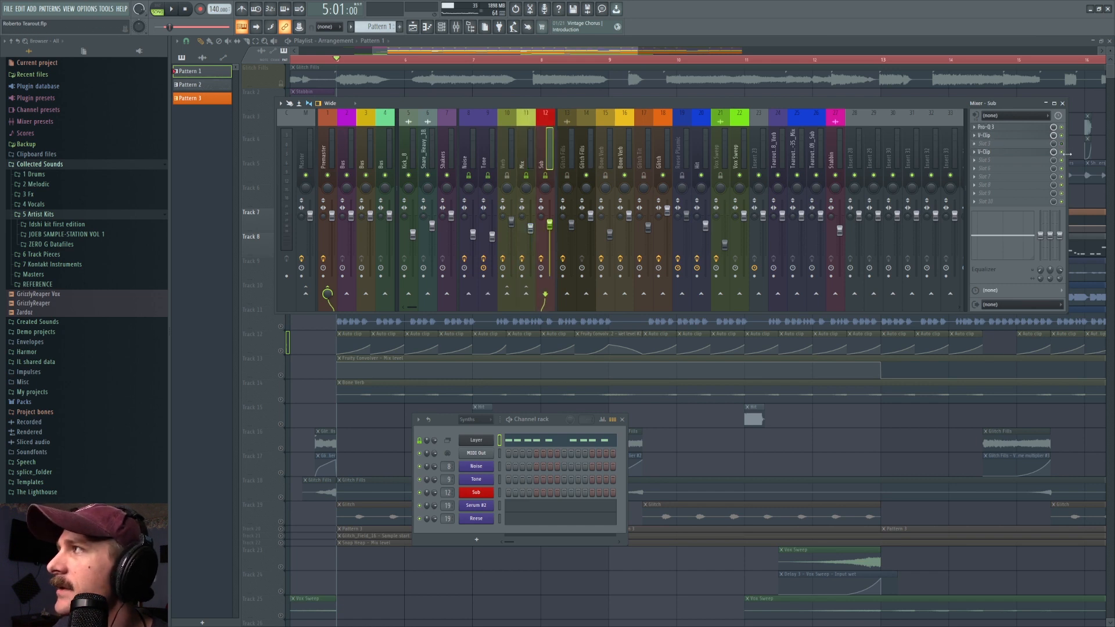
{"action": "left_click", "coordinate": [173, 10]}
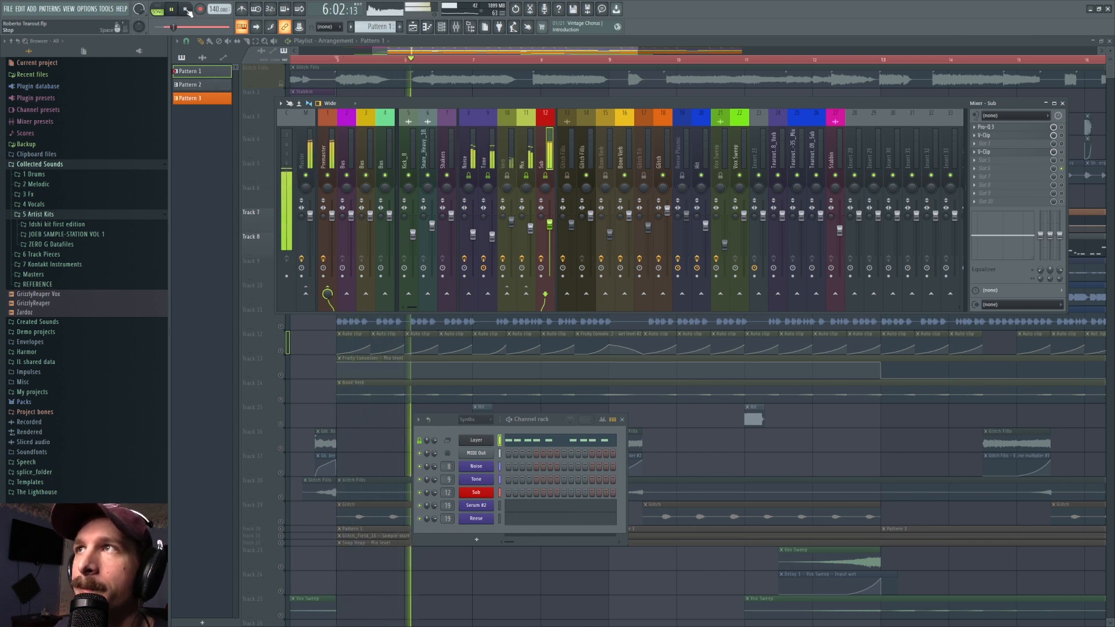
{"action": "left_click", "coordinate": [186, 9]}
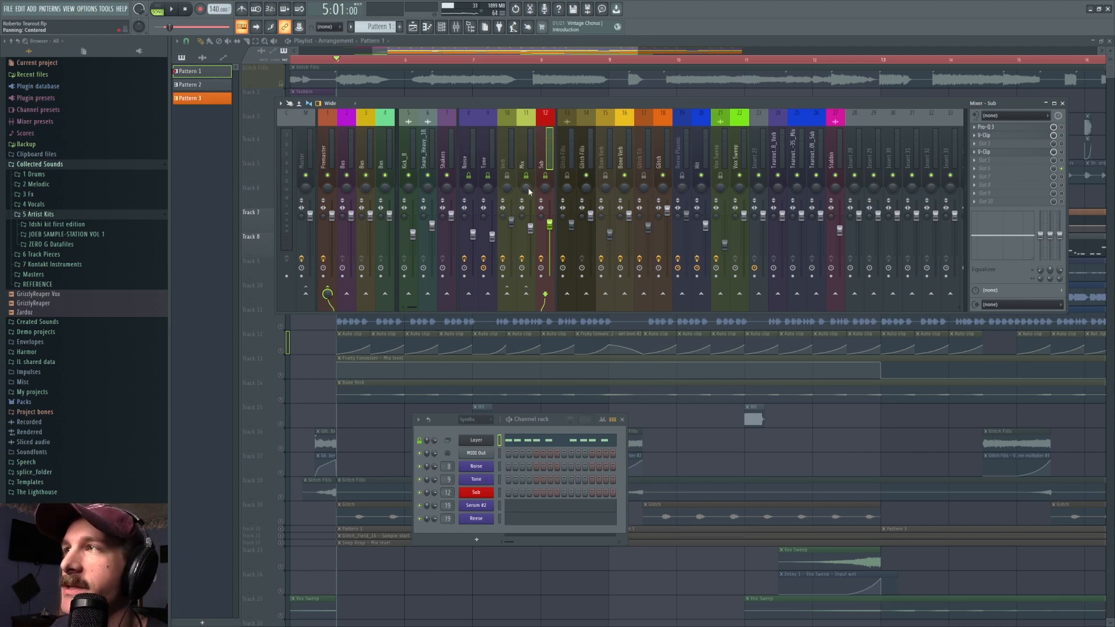
View the Noise channel's Serum instance, then open the Layer channel and show its children
{"action": "left_click", "coordinate": [485, 470]}
{"action": "left_click", "coordinate": [485, 469]}
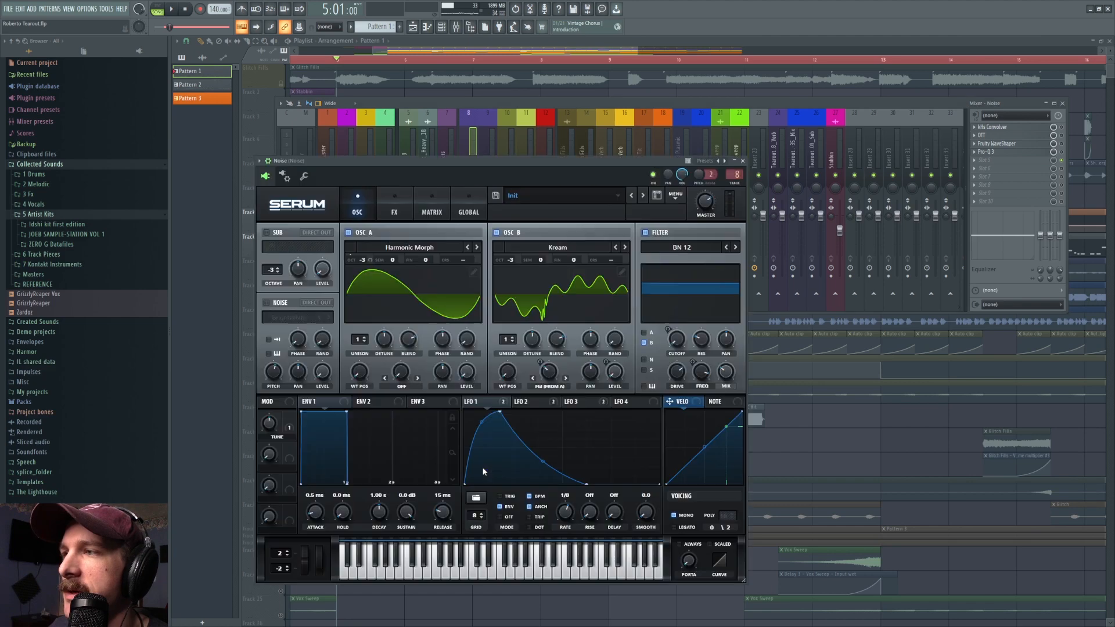
{"action": "left_click", "coordinate": [441, 27]}
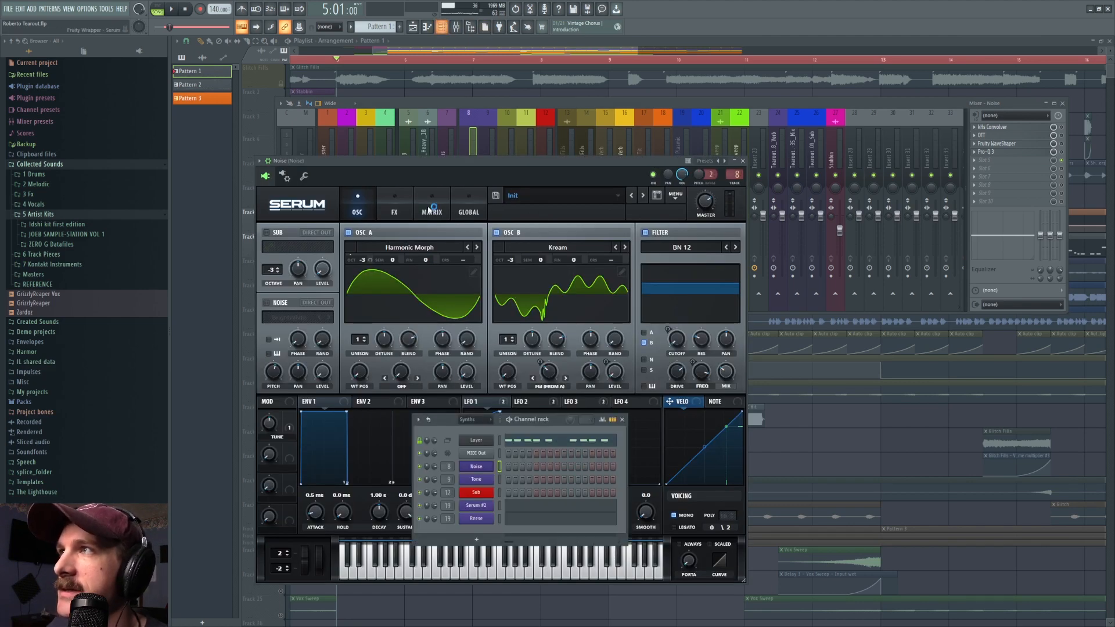
{"action": "left_click", "coordinate": [493, 442]}
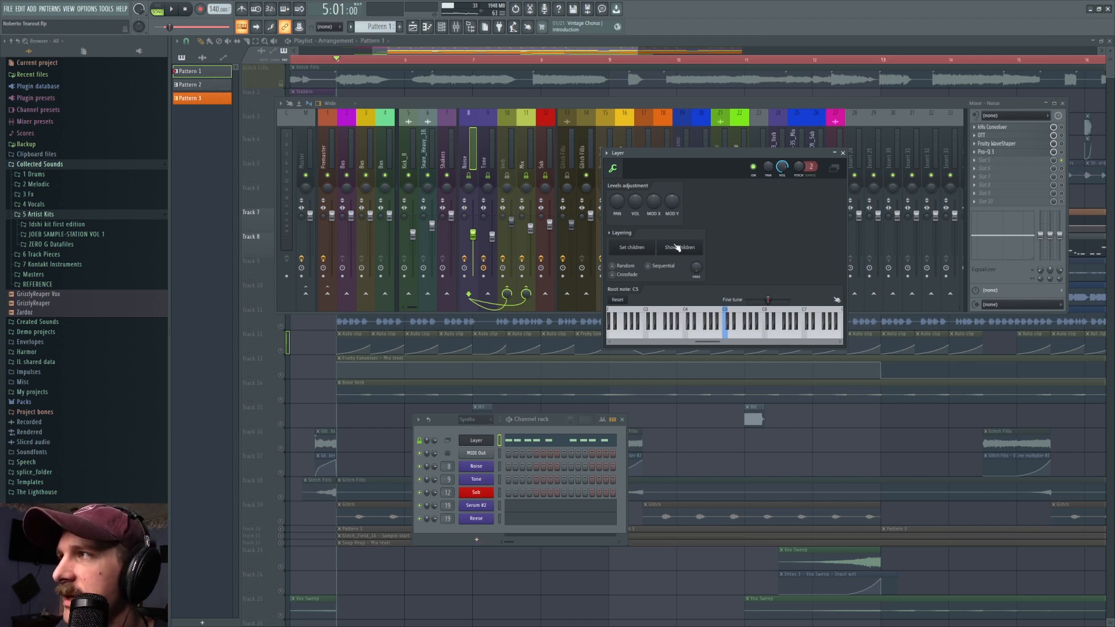
{"action": "left_click", "coordinate": [684, 248]}
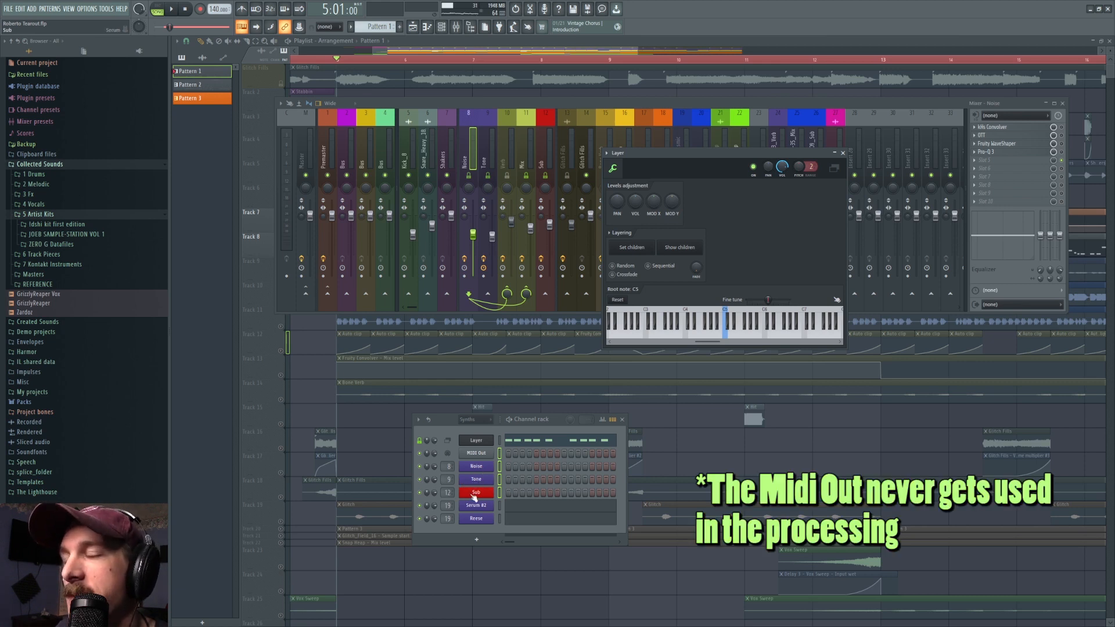
Select the Layer, MIDI Out, Noise and Tone channels and set them as the layer's children
{"action": "left_click", "coordinate": [501, 521]}
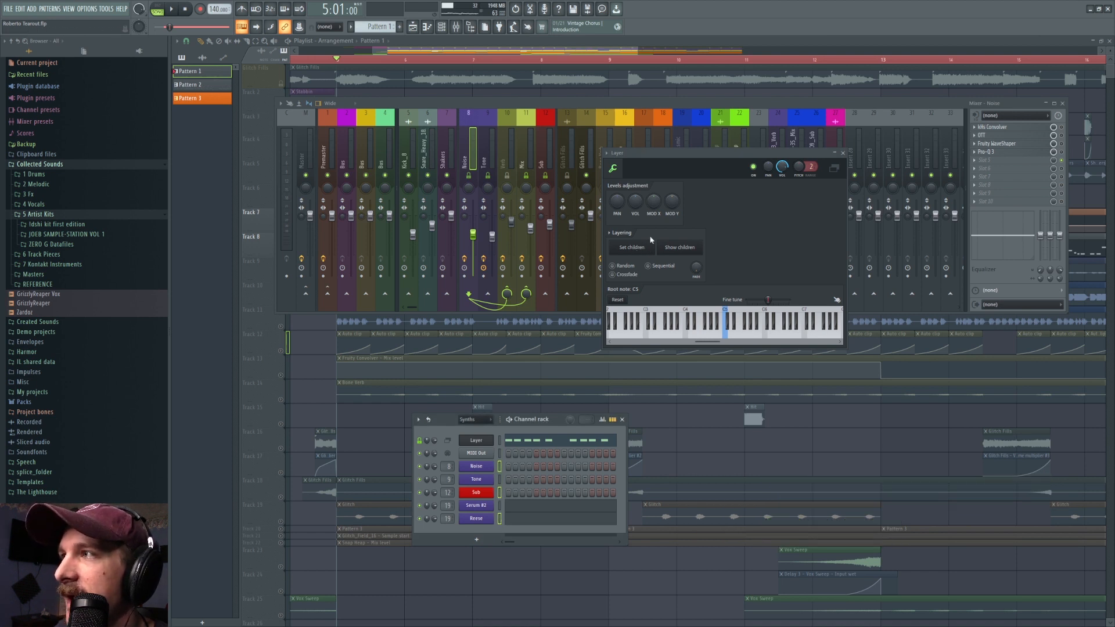
{"action": "left_click", "coordinate": [499, 440]}
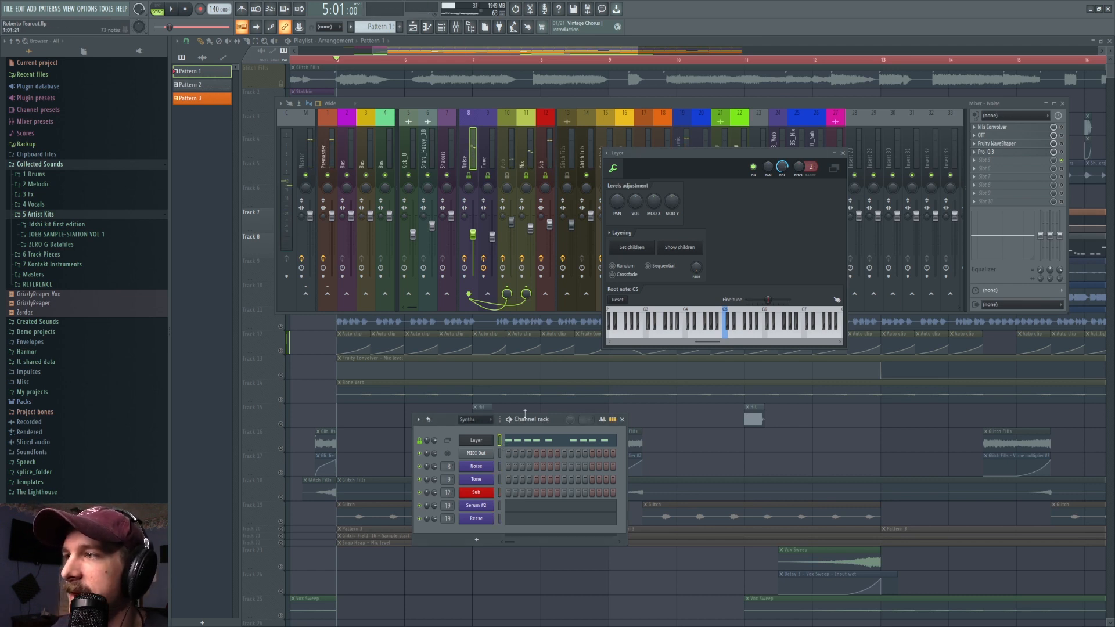
{"action": "left_click_drag", "start_coordinate": [499, 453], "coordinate": [497, 481]}
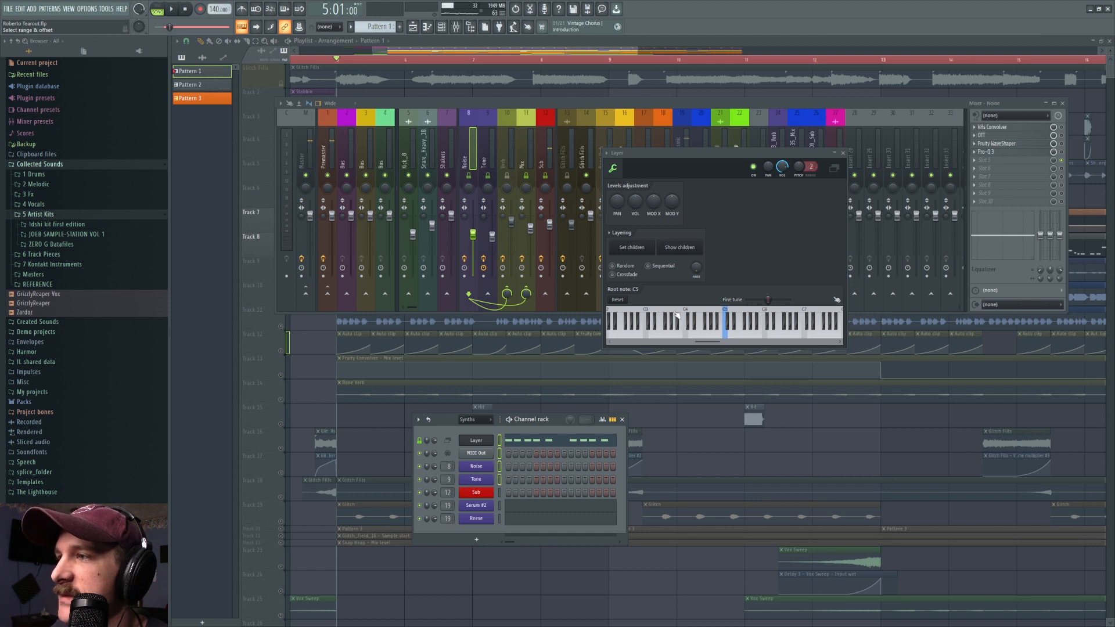
{"action": "left_click", "coordinate": [636, 251]}
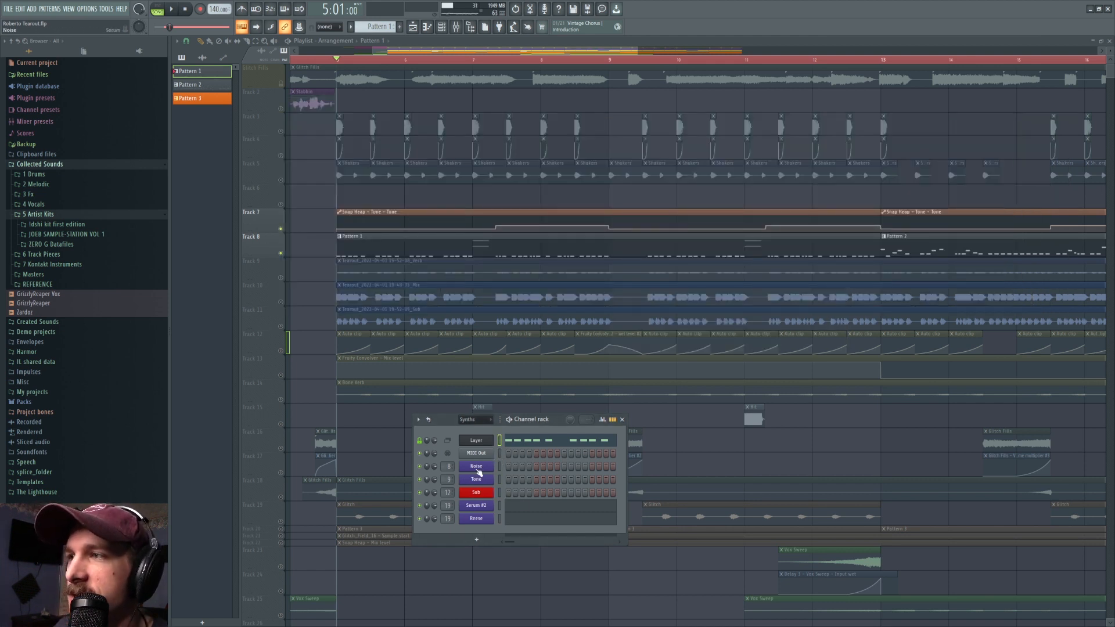
Open the Noise channel's Serum instance and examine the modulation destinations of LFO 2 and LFO 3, returning to LFO 1
{"action": "left_click", "coordinate": [486, 468]}
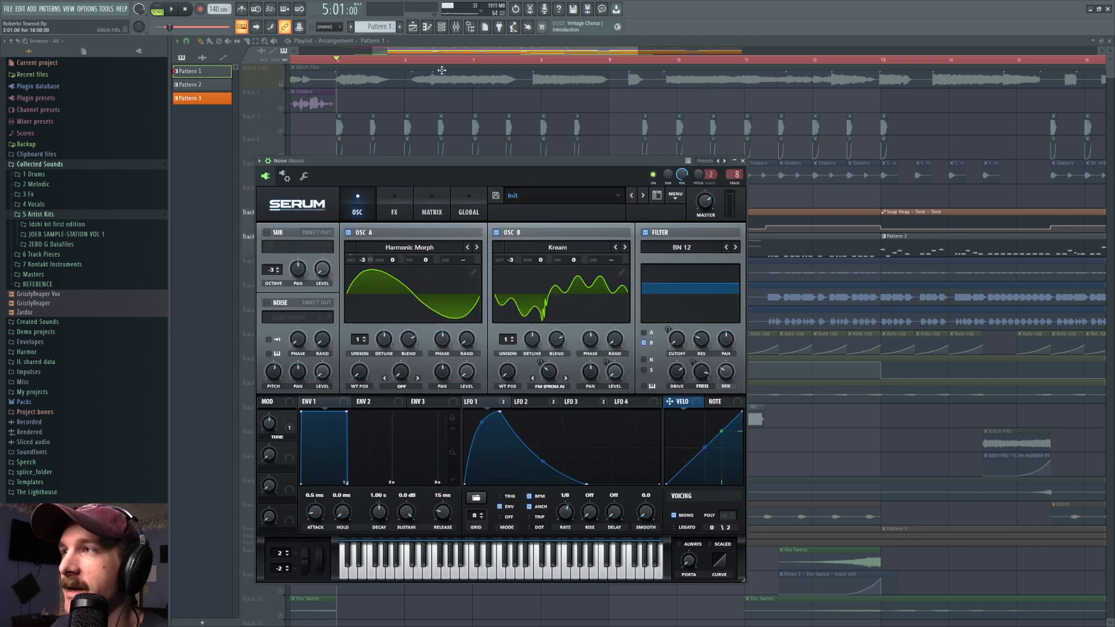
{"action": "right_click", "coordinate": [540, 402]}
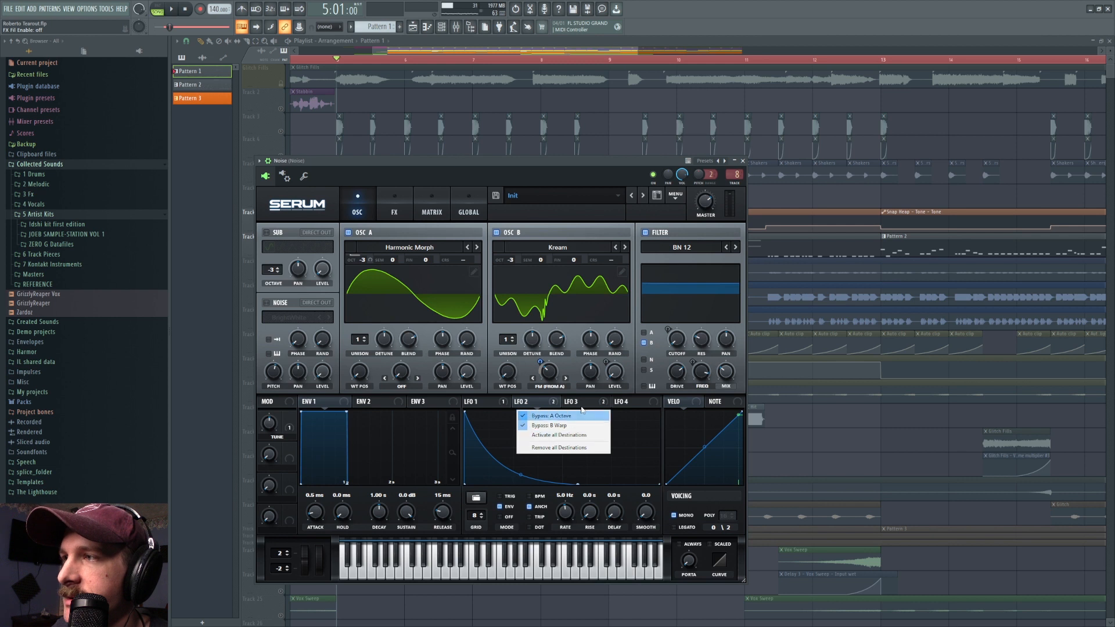
{"action": "left_click", "coordinate": [589, 402]}
{"action": "right_click", "coordinate": [594, 403]}
{"action": "left_click", "coordinate": [546, 404]}
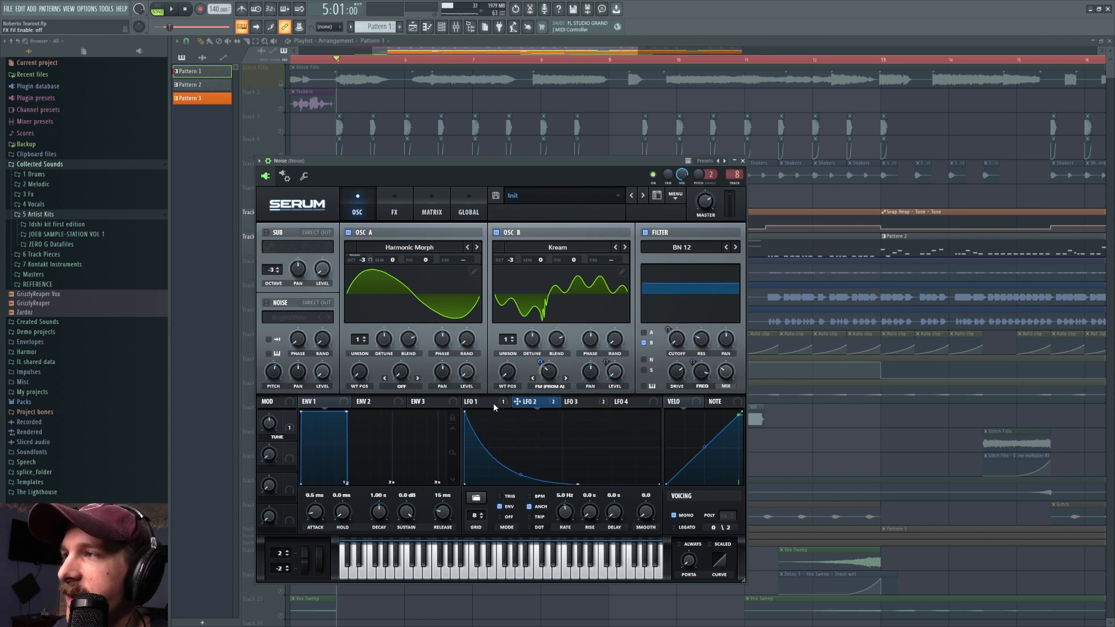
{"action": "left_click", "coordinate": [490, 403]}
Go to the effects page of the Noise Serum instance and switch off its Delay and Compressor
{"action": "left_click", "coordinate": [395, 204]}
{"action": "left_click_drag", "start_coordinate": [283, 254], "coordinate": [280, 236]}
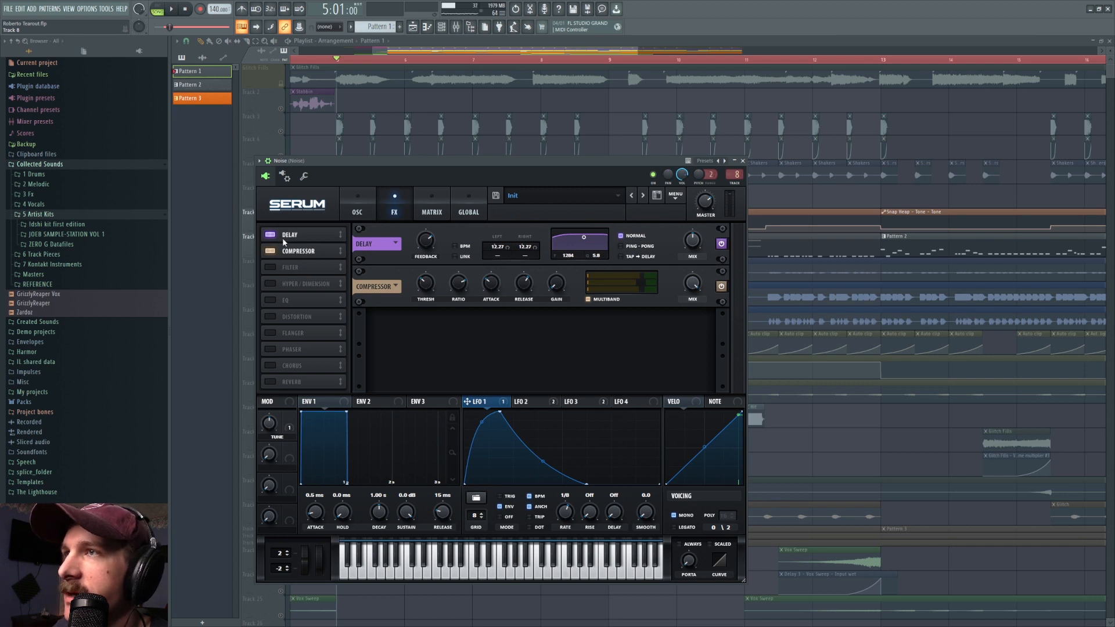
{"action": "left_click", "coordinate": [358, 228]}
{"action": "left_click", "coordinate": [359, 229]}
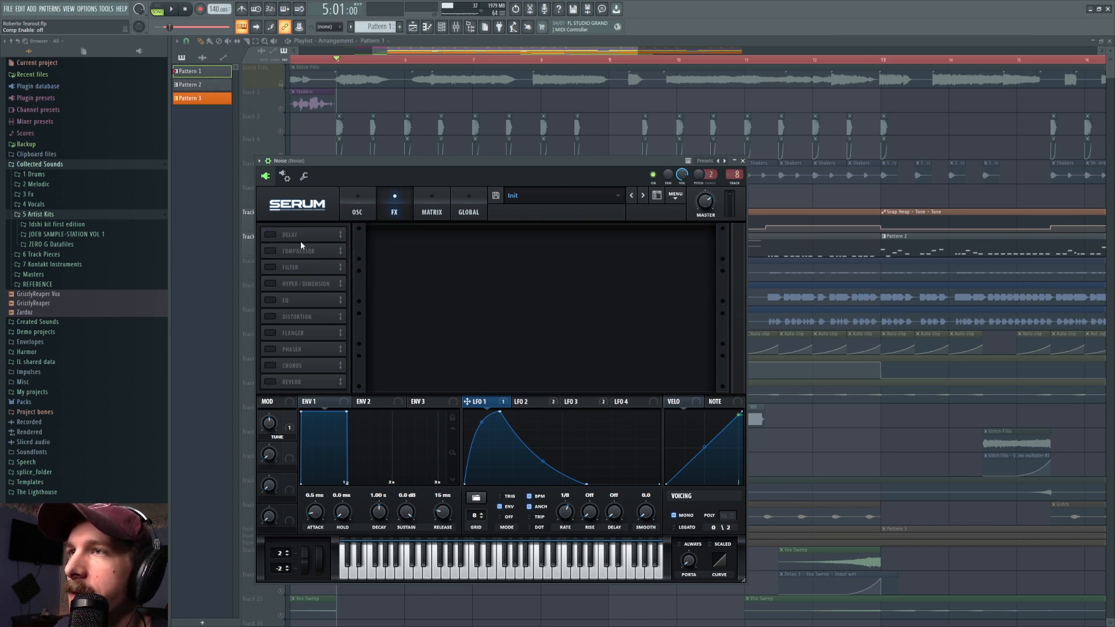
Switch the Compressor back on in the Noise Serum instance's effects, then return to the oscillator page
{"action": "left_click", "coordinate": [357, 210]}
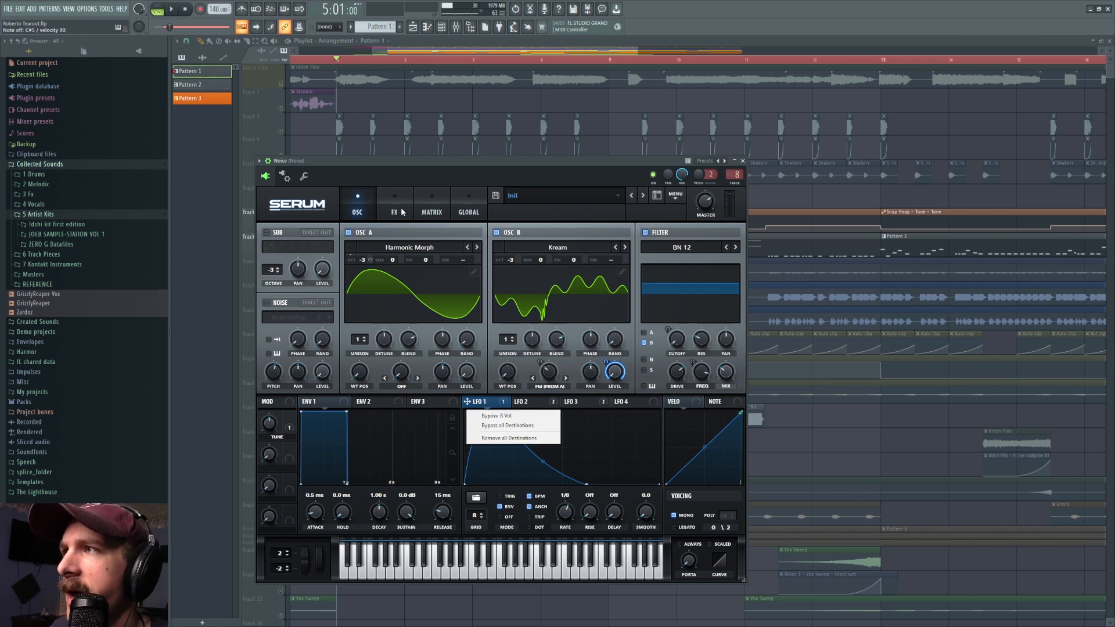
{"action": "left_click", "coordinate": [396, 219]}
{"action": "left_click", "coordinate": [270, 251]}
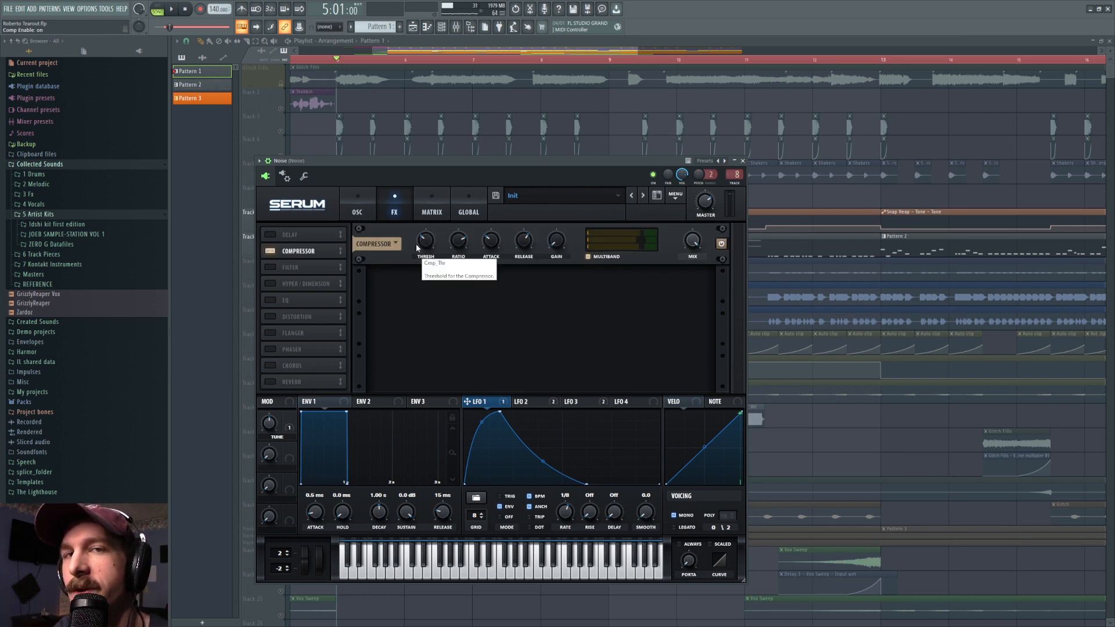
{"action": "left_click", "coordinate": [356, 203]}
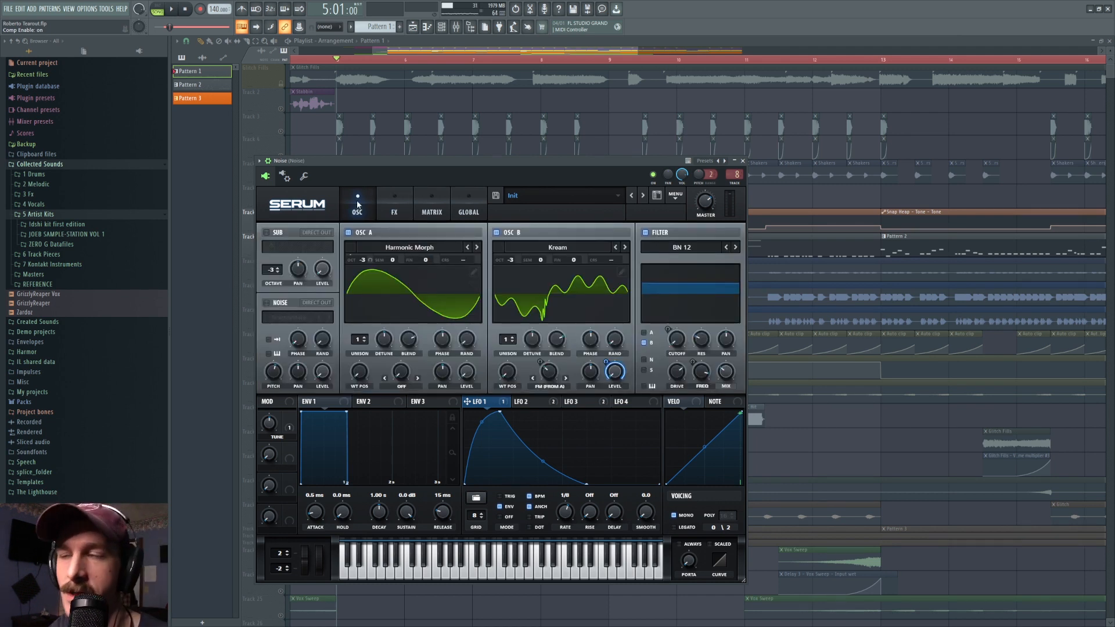
{"action": "left_click", "coordinate": [395, 203]}
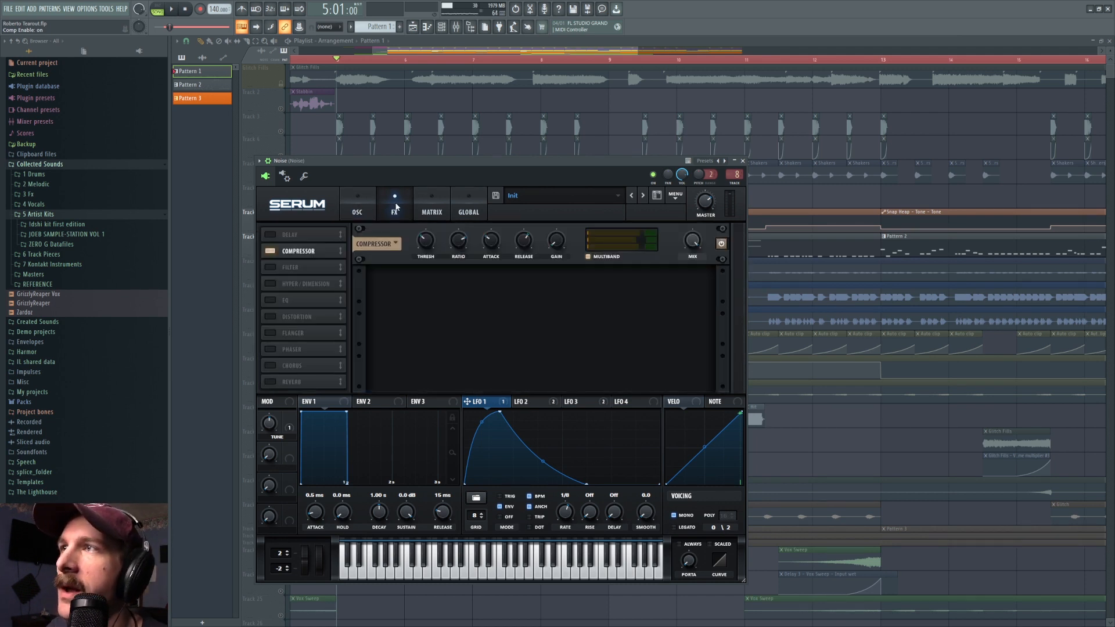
{"action": "left_click", "coordinate": [359, 208]}
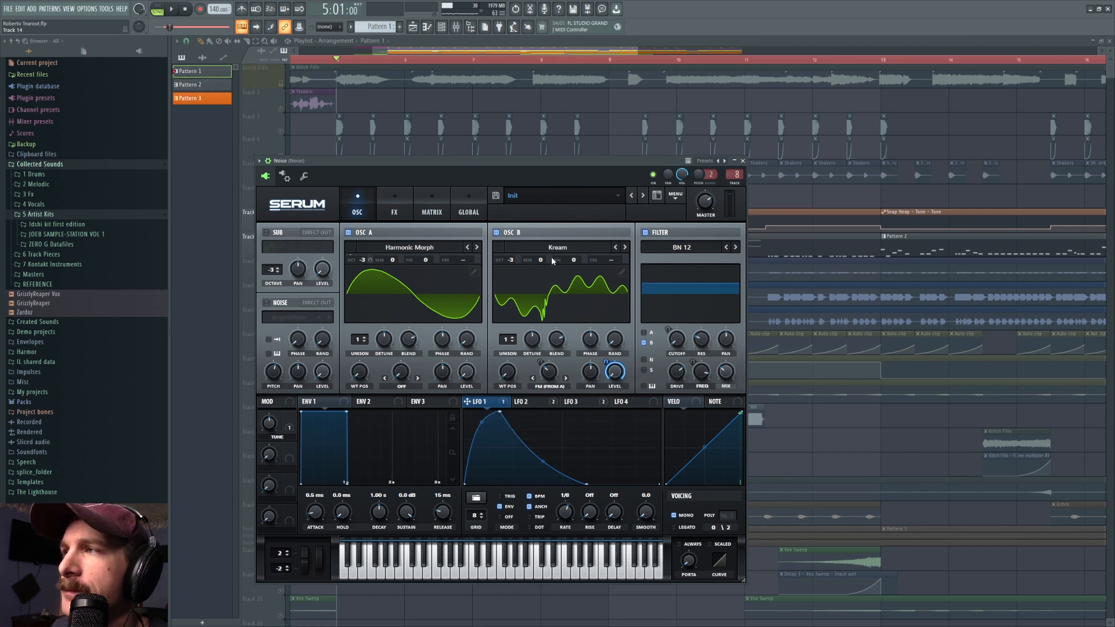
Show OSC A's Harmonic Morph among the Digital wavetables, and choose the Digital wavetable Kream for OSC B
{"action": "left_click", "coordinate": [398, 248]}
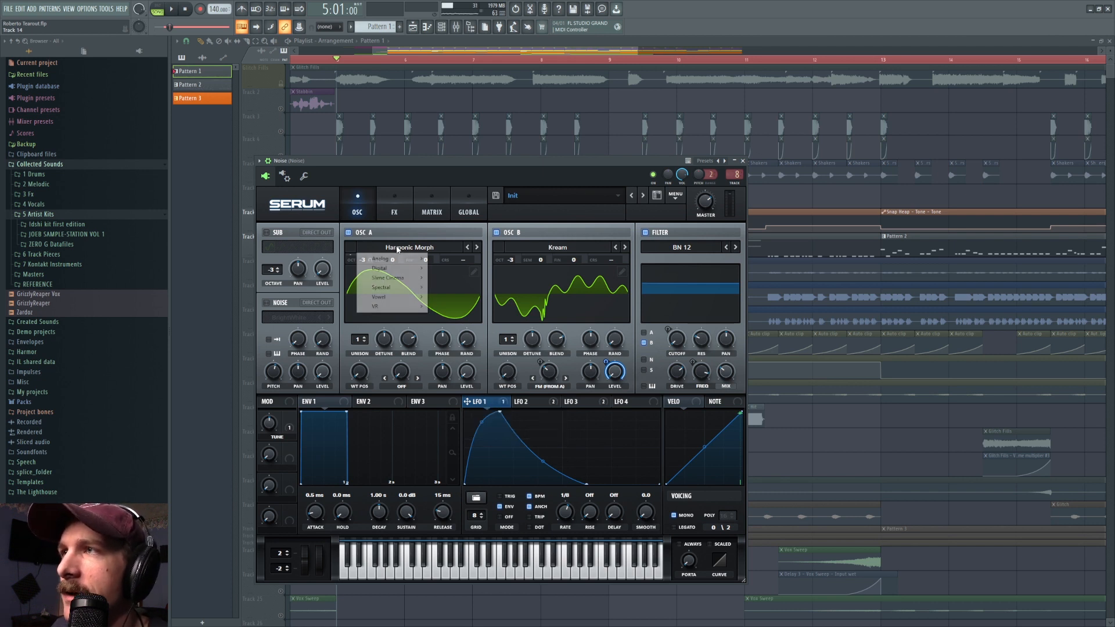
{"action": "mouse_move", "coordinate": [392, 270]}
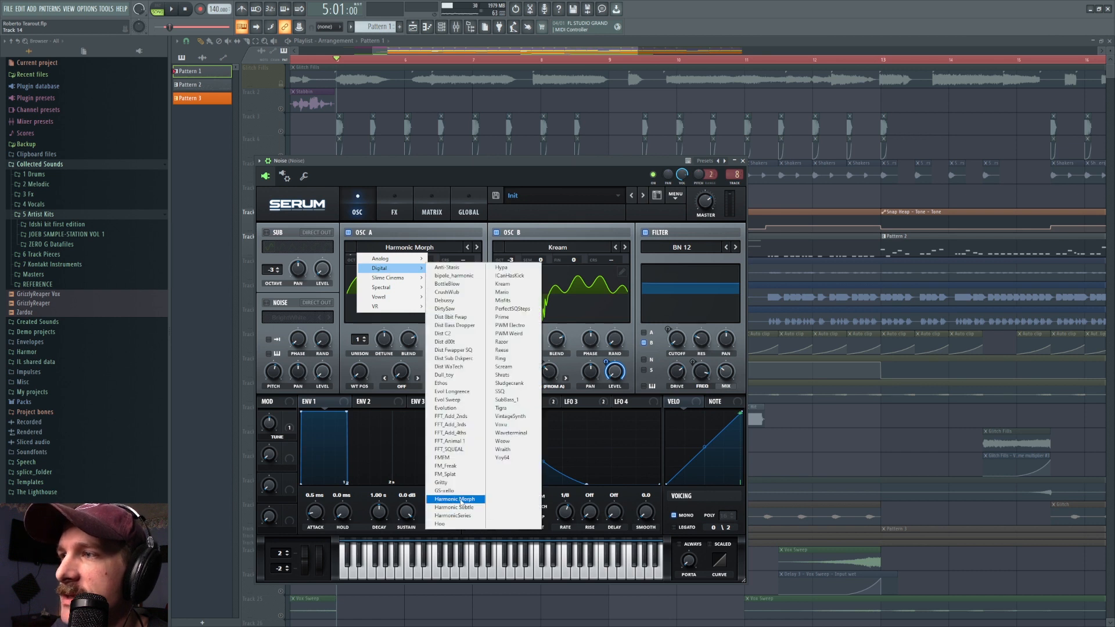
{"action": "left_click", "coordinate": [426, 230]}
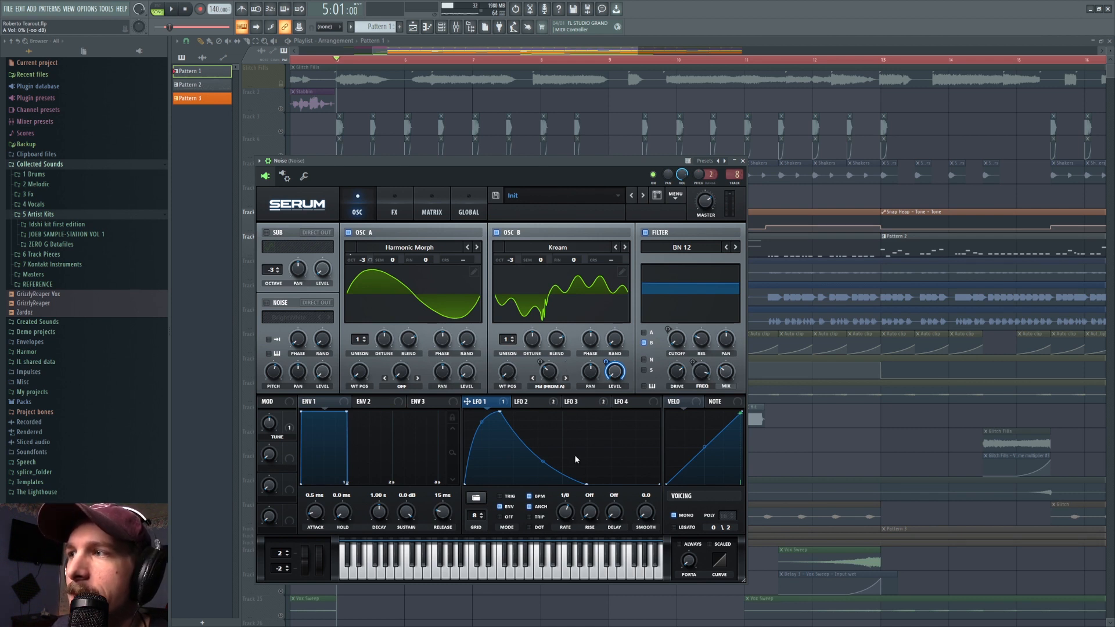
{"action": "left_click", "coordinate": [538, 400]}
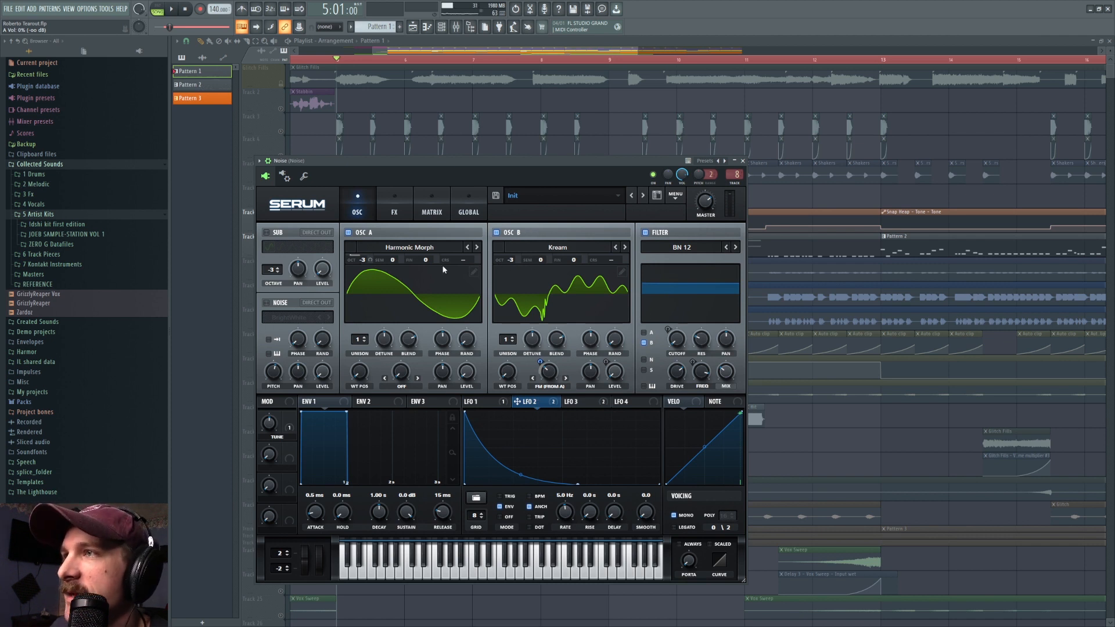
{"action": "left_click", "coordinate": [552, 250]}
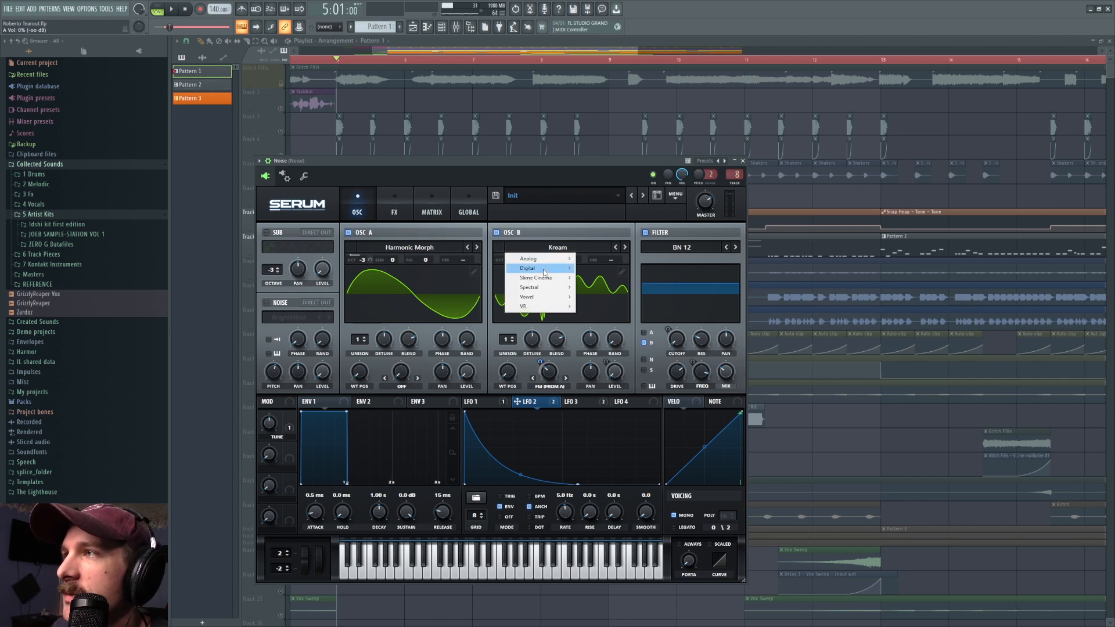
{"action": "mouse_move", "coordinate": [546, 270]}
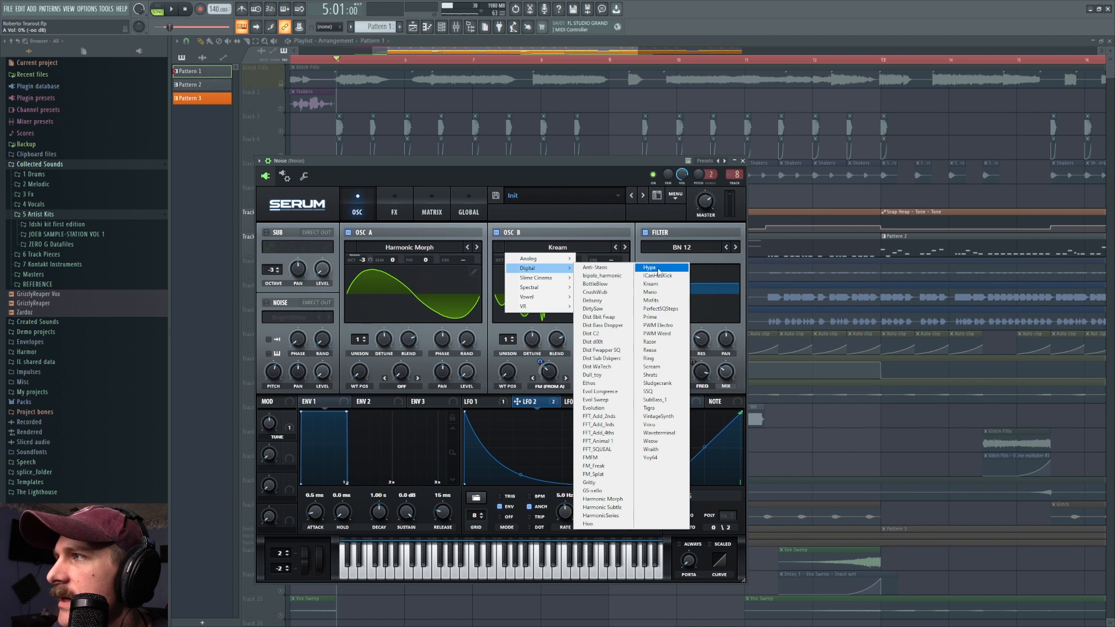
{"action": "left_click", "coordinate": [650, 284]}
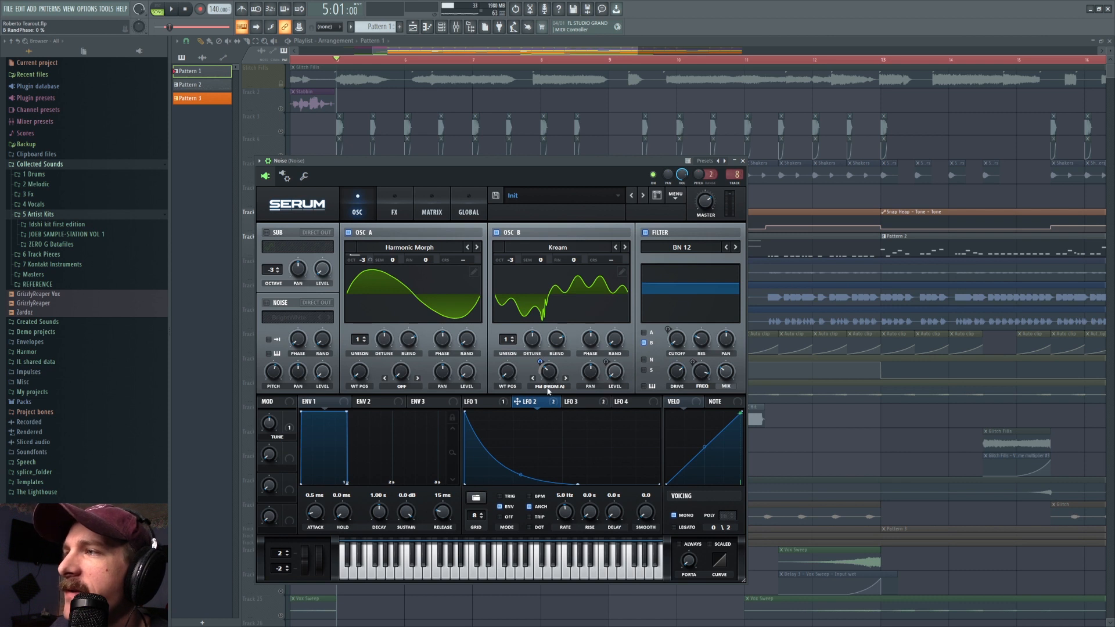
Remove the bypass from LFO 2's B Warp and A Octave destinations and check its destination list
{"action": "right_click", "coordinate": [518, 402]}
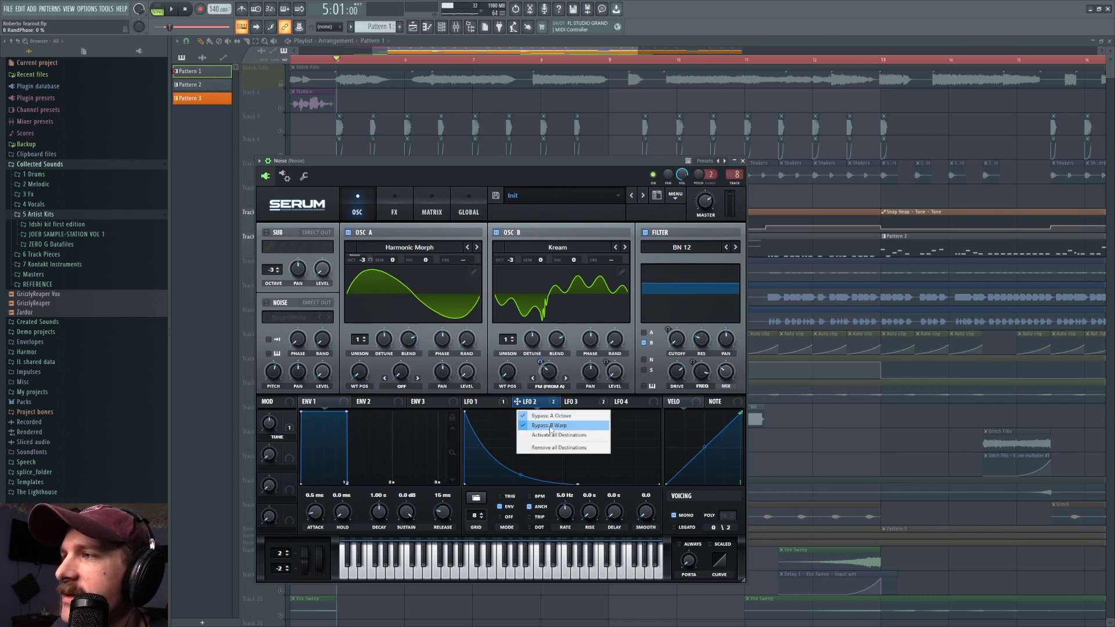
{"action": "left_click", "coordinate": [550, 426]}
{"action": "right_click", "coordinate": [542, 405]}
{"action": "left_click", "coordinate": [551, 416]}
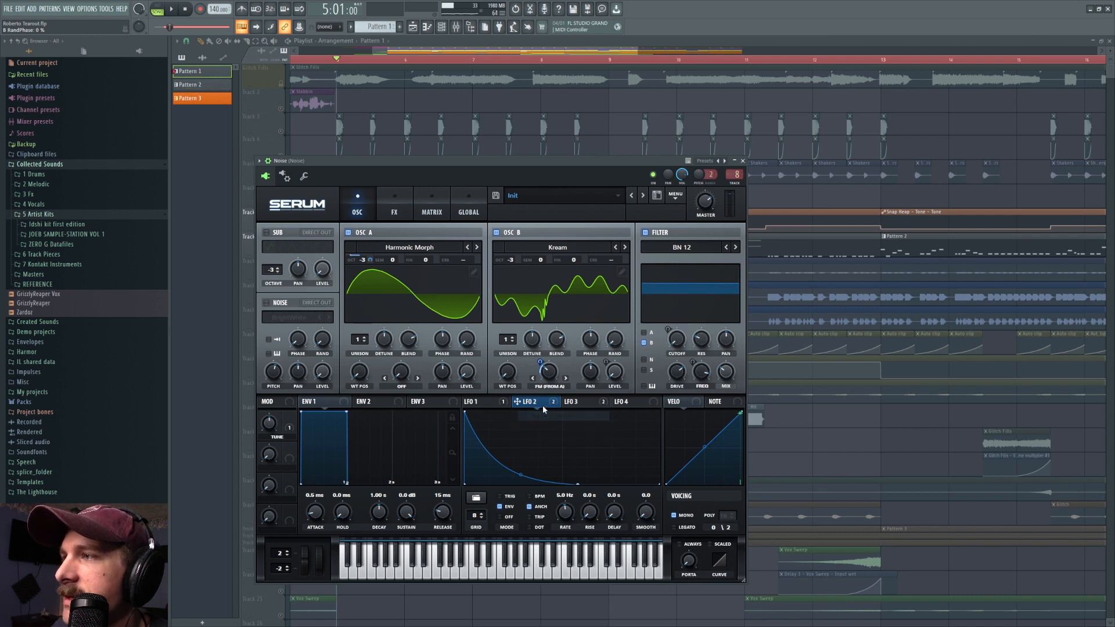
{"action": "right_click", "coordinate": [535, 404]}
{"action": "left_click", "coordinate": [538, 401]}
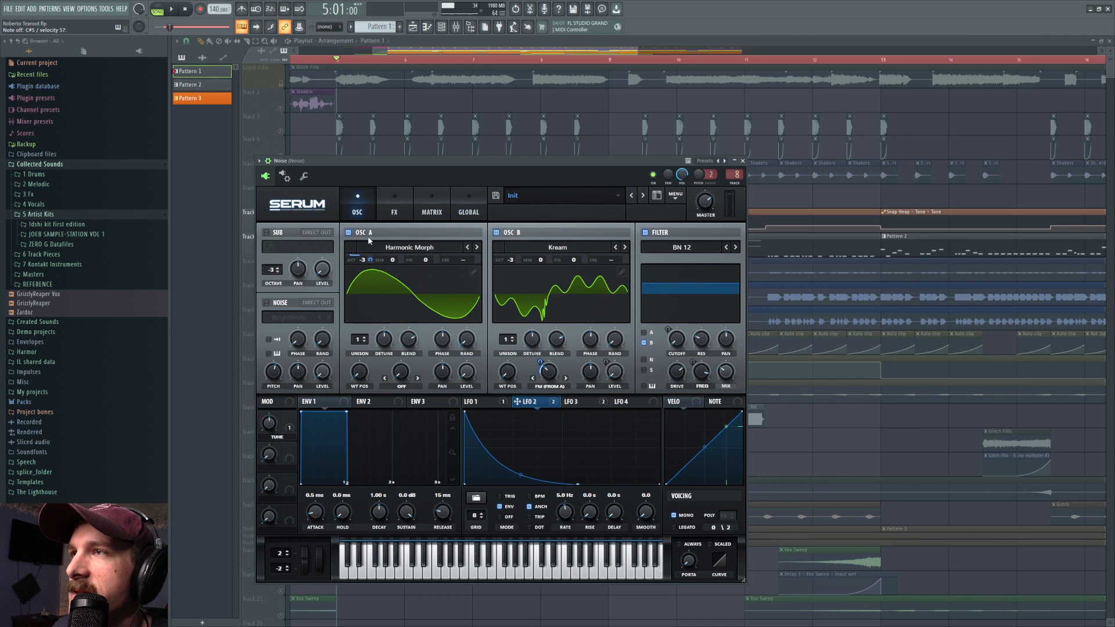
Switch OSC B off to try OSC A at octave -1, restore both oscillators and review LFO 2's destinations
{"action": "left_click", "coordinate": [497, 233]}
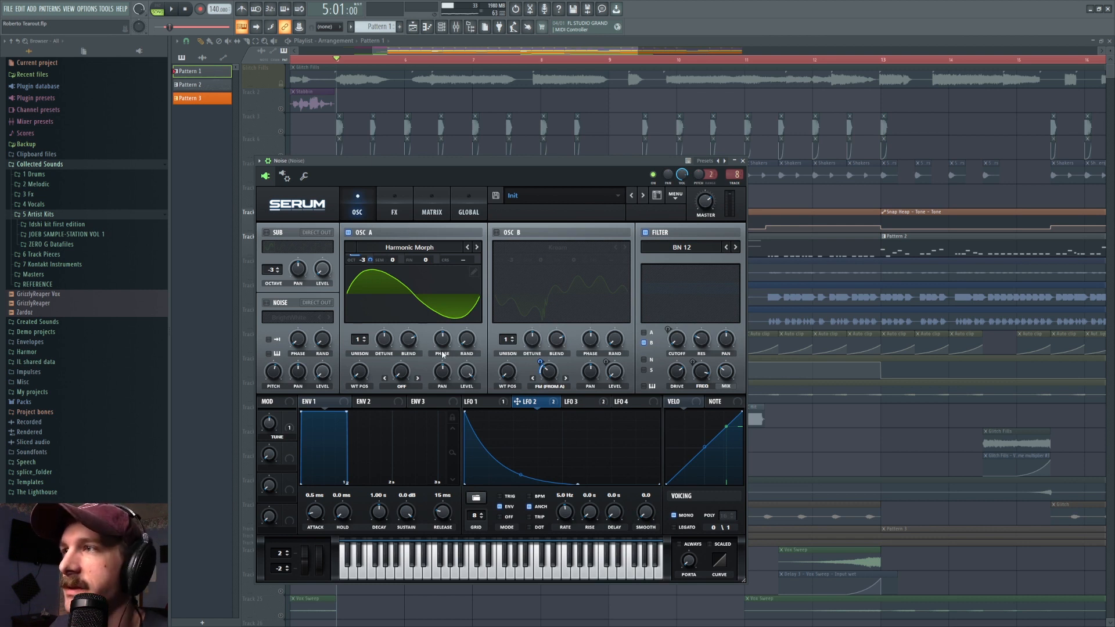
{"action": "left_click_drag", "start_coordinate": [364, 261], "coordinate": [373, 239]}
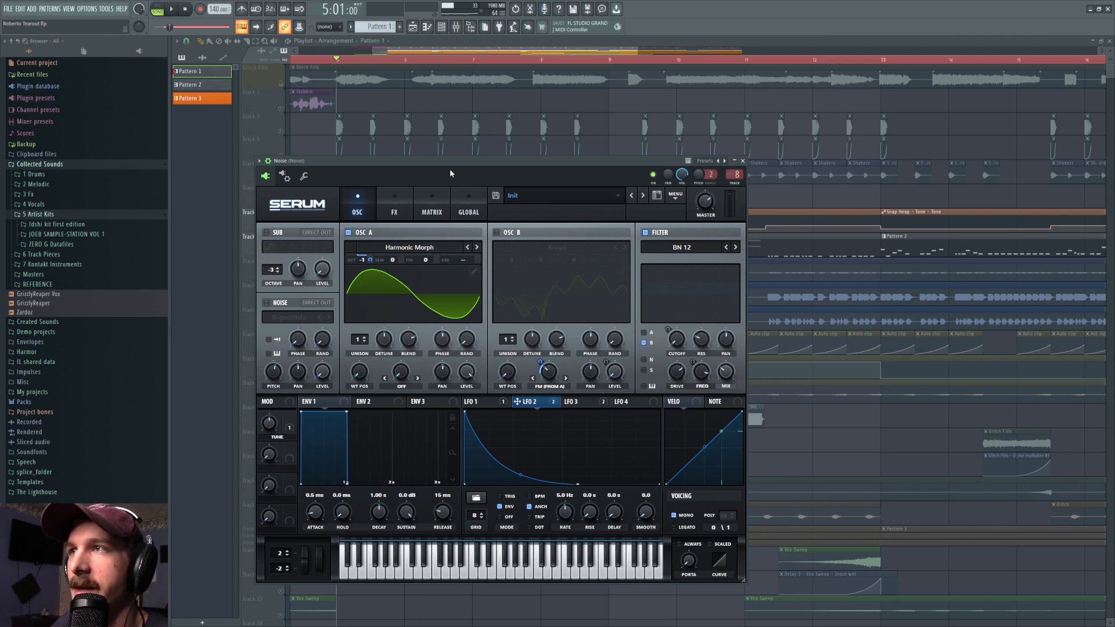
{"action": "key", "text": "ctrl+z"}
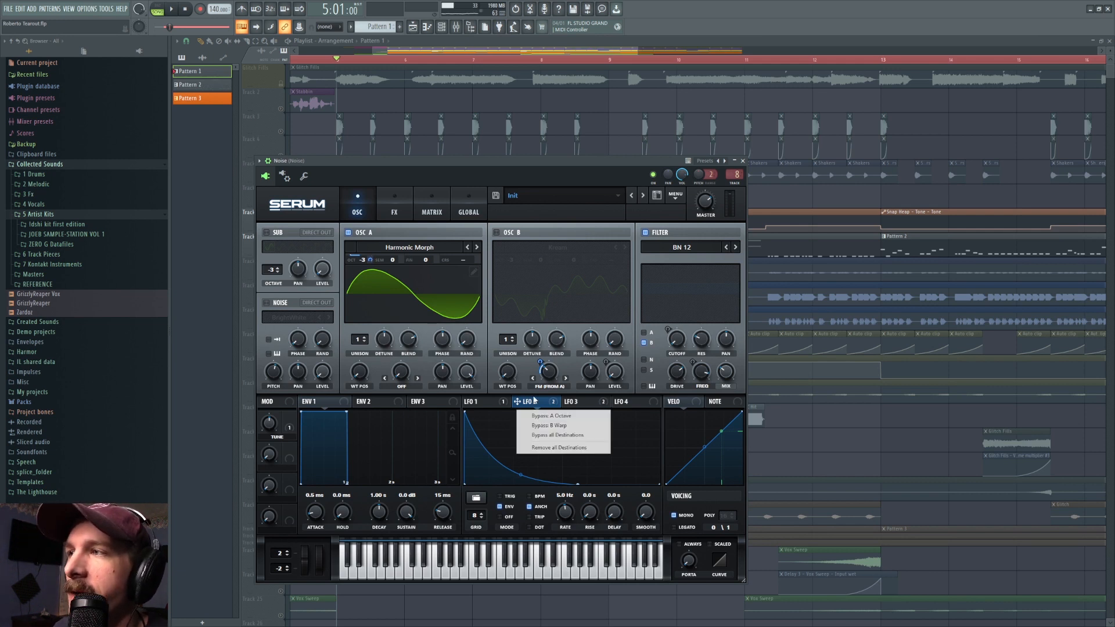
{"action": "left_click", "coordinate": [497, 233]}
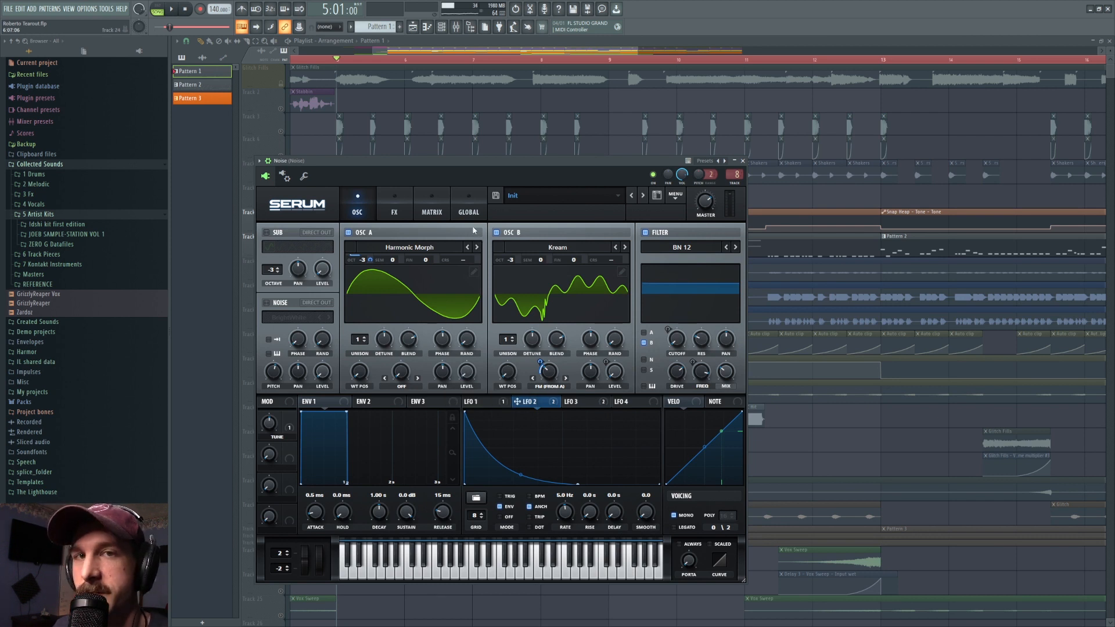
{"action": "right_click", "coordinate": [547, 403]}
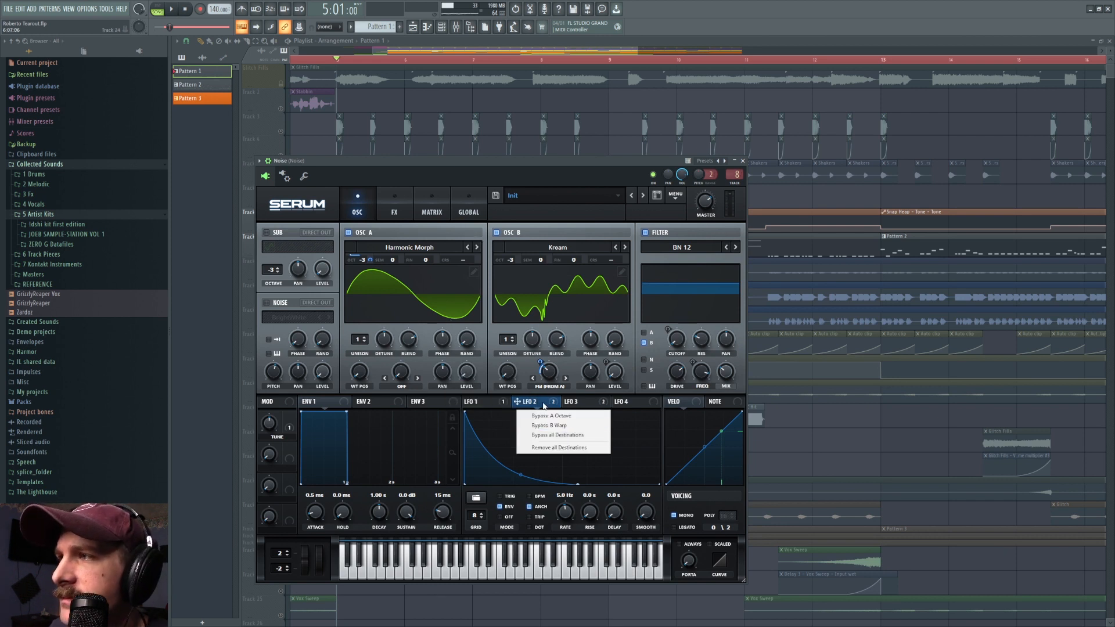
{"action": "left_click", "coordinate": [542, 404]}
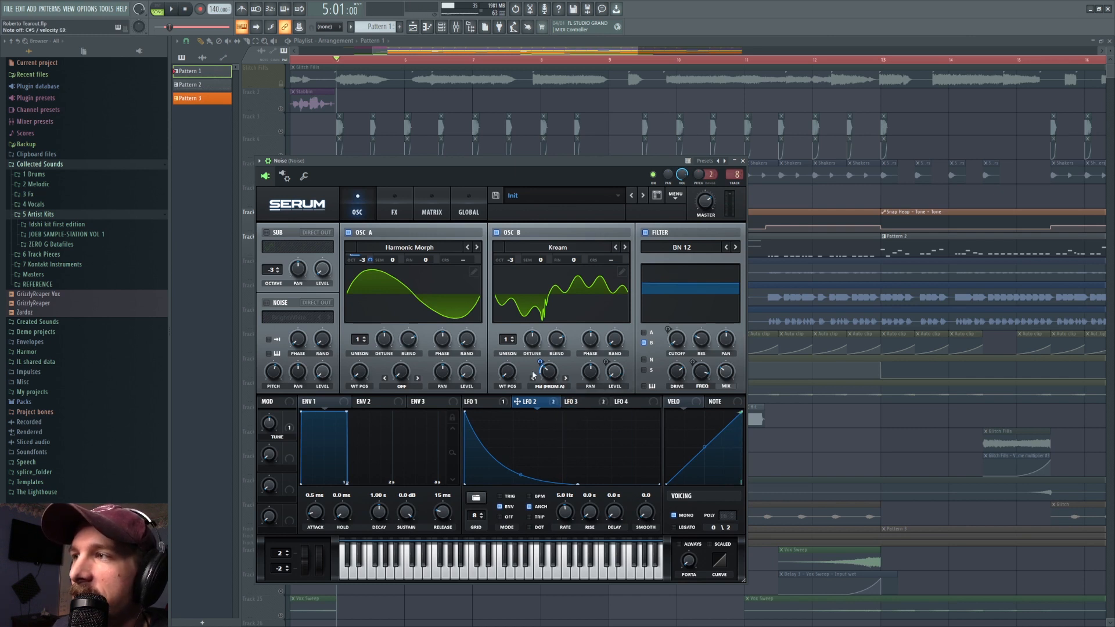
Activate all of LFO 3's destinations, Fil Cutoff and Fil Var, and check the filter's modulation
{"action": "left_click", "coordinate": [576, 405]}
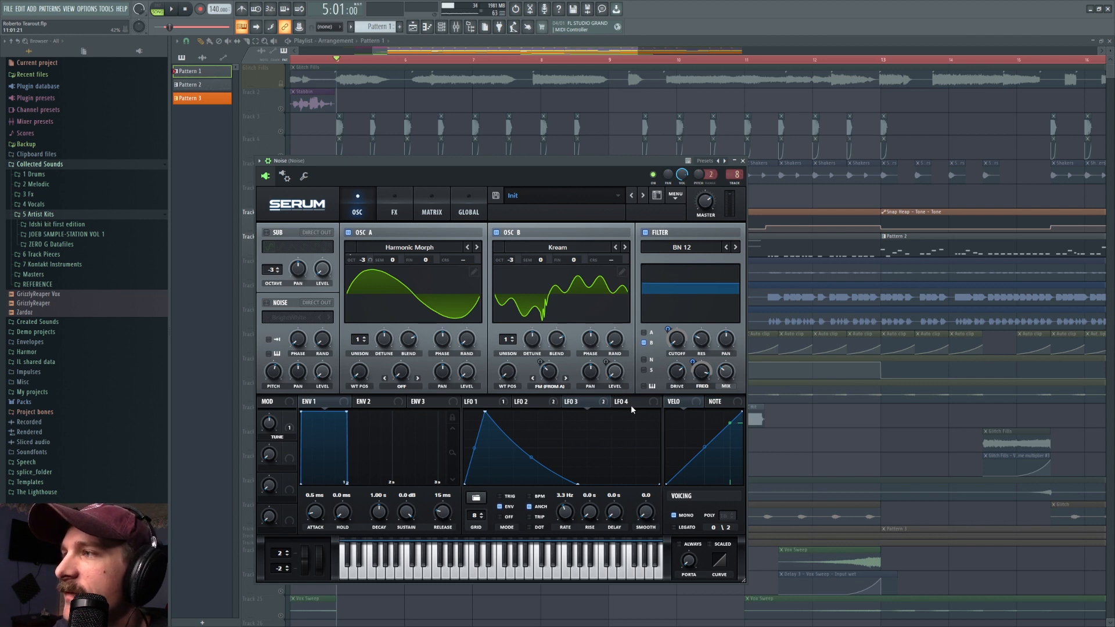
{"action": "right_click", "coordinate": [600, 404]}
{"action": "left_click", "coordinate": [597, 436]}
{"action": "left_click_drag", "start_coordinate": [727, 375], "coordinate": [743, 282]}
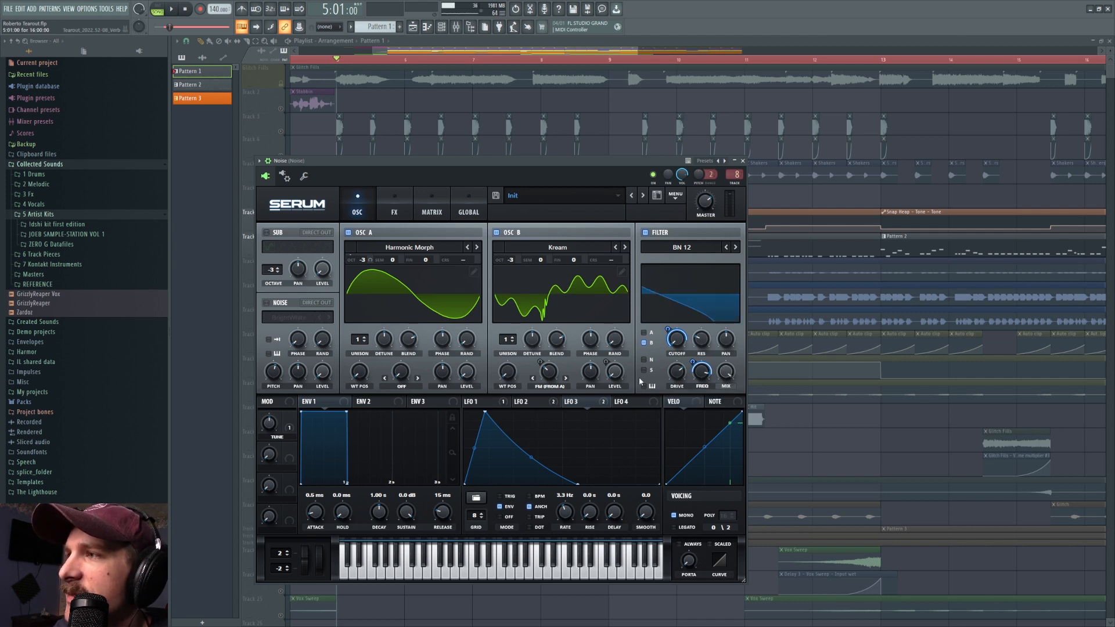
{"action": "right_click", "coordinate": [604, 405]}
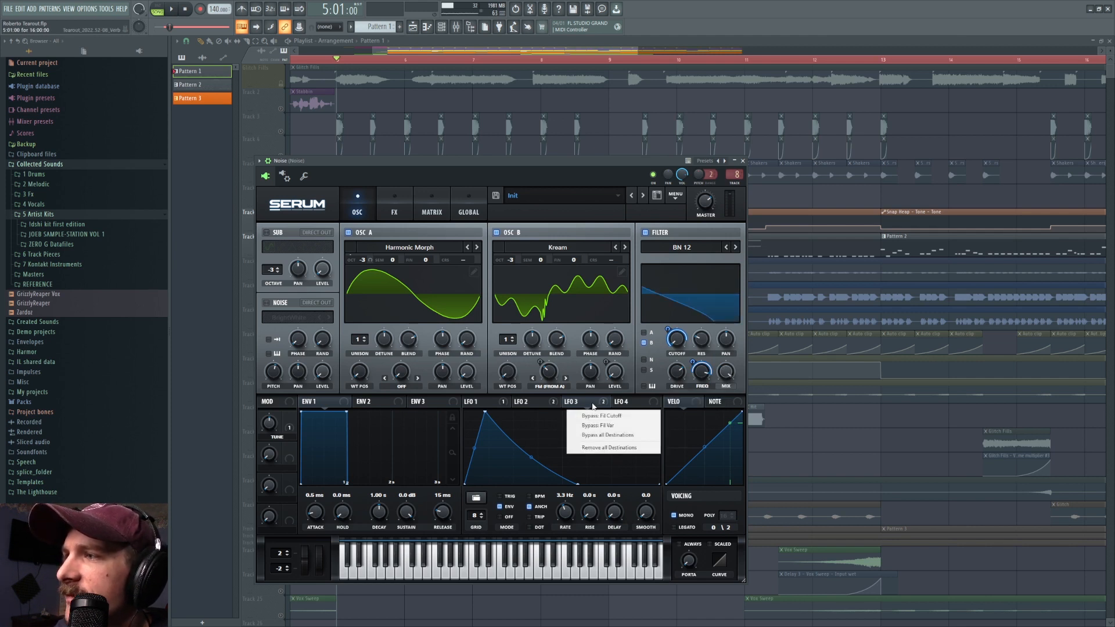
{"action": "left_click", "coordinate": [592, 406]}
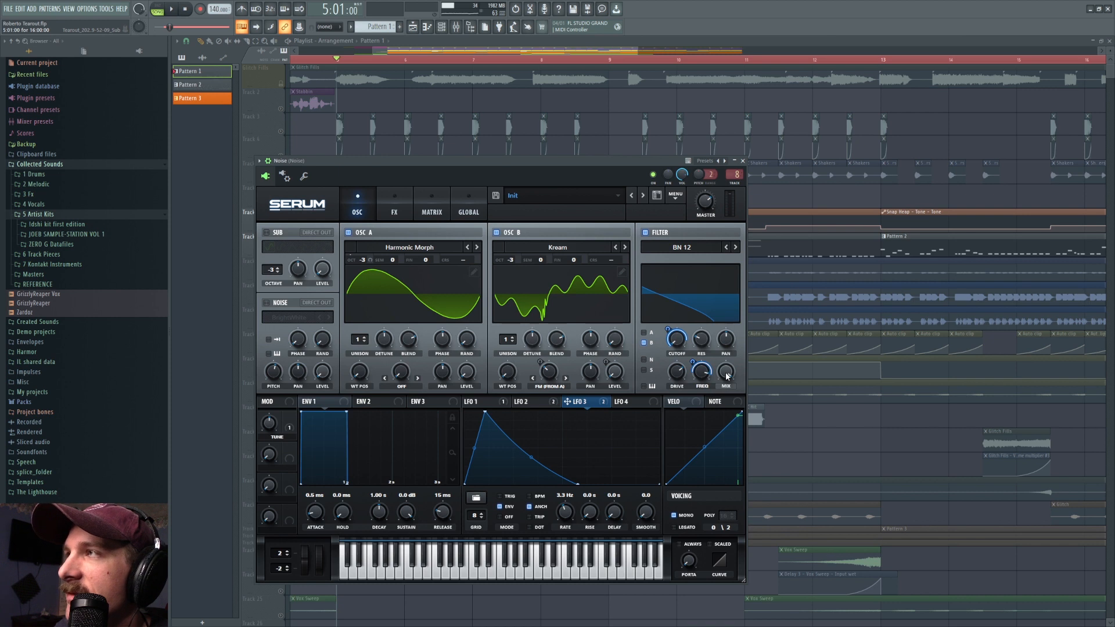
{"action": "mouse_move", "coordinate": [724, 377]}
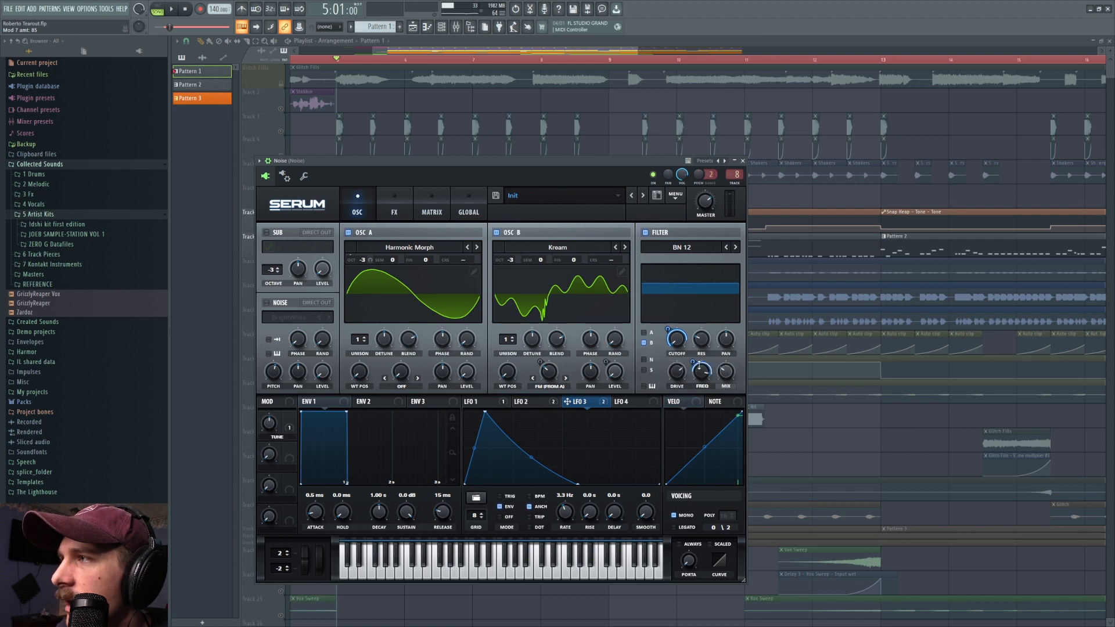
{"action": "mouse_move", "coordinate": [696, 366]}
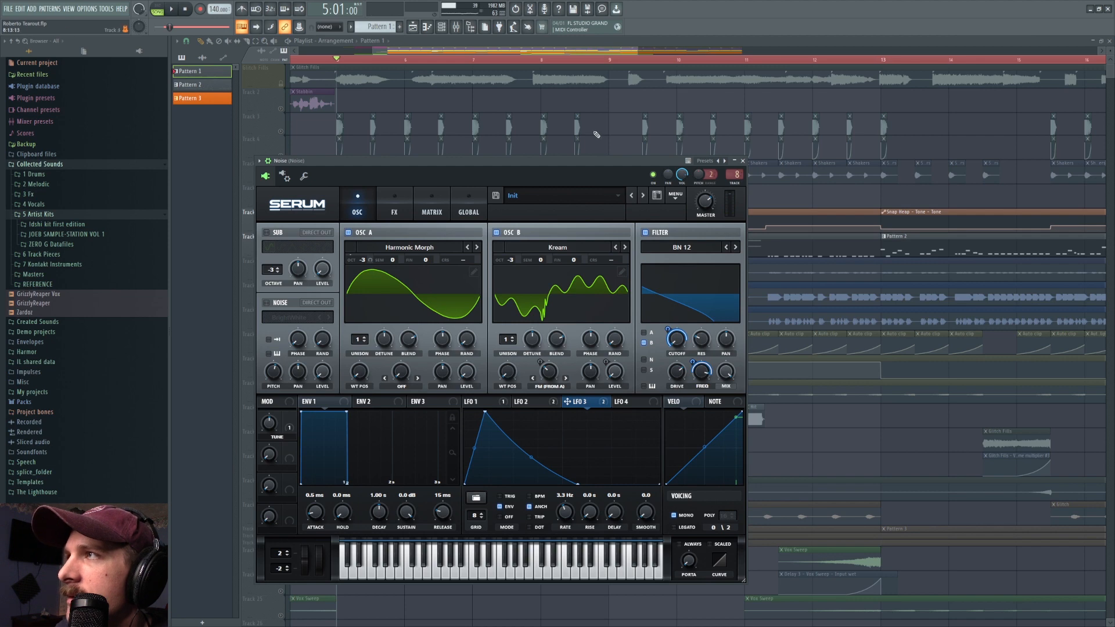
Show the mixer and switch on the Delay in the Noise Serum instance's effects
{"action": "left_click", "coordinate": [395, 208]}
{"action": "key", "text": "F9"}
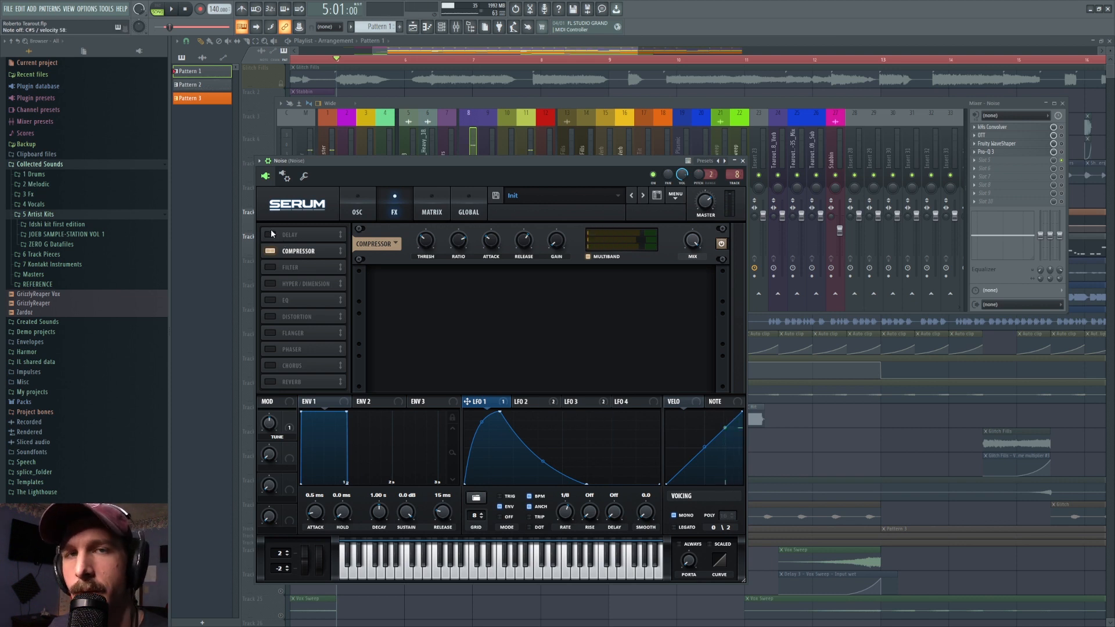
{"action": "left_click", "coordinate": [270, 235]}
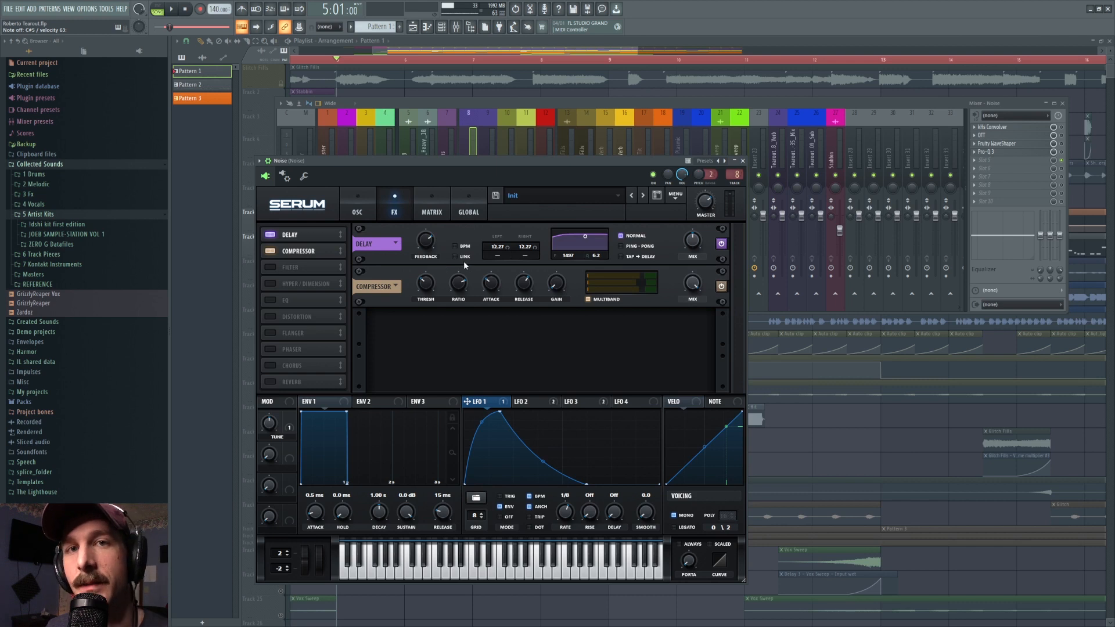
{"action": "right_click", "coordinate": [506, 248]}
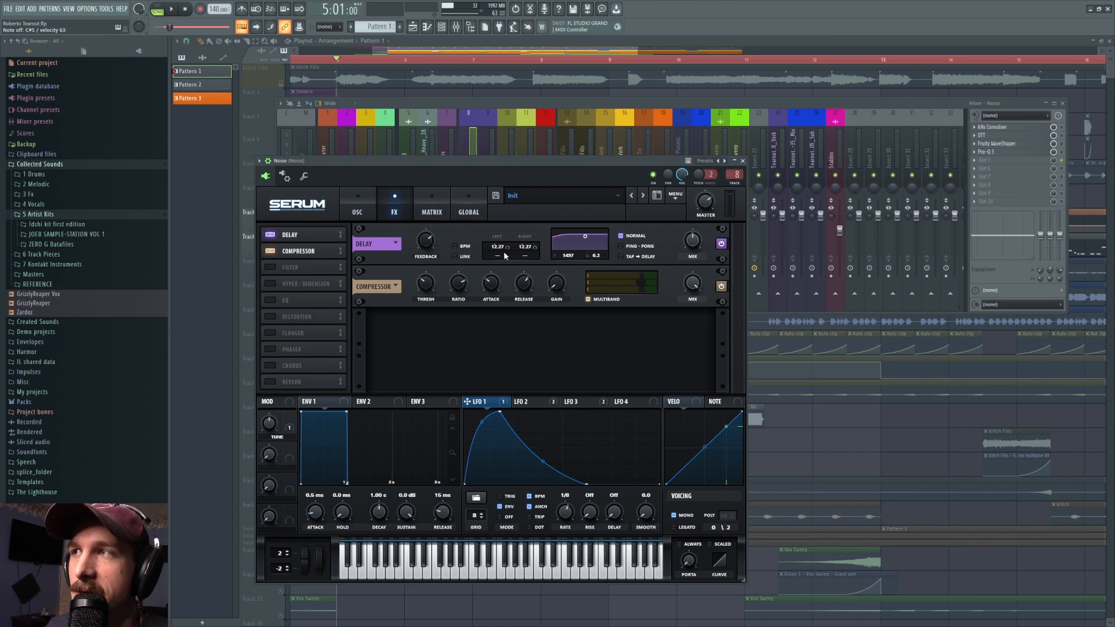
Examine the Chaos1 to Dly_TimL and Chaos2 to Dly_TimR modulation amounts and the chaos rates on the global page
{"action": "left_click", "coordinate": [425, 205]}
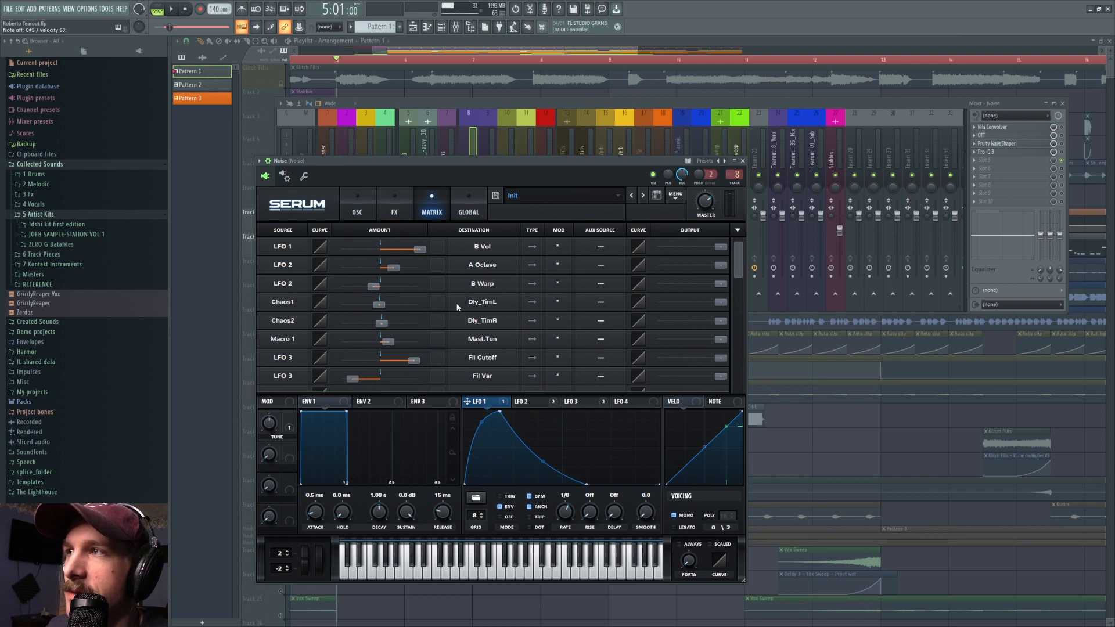
{"action": "double_click", "coordinate": [377, 305]}
{"action": "left_click", "coordinate": [385, 321]}
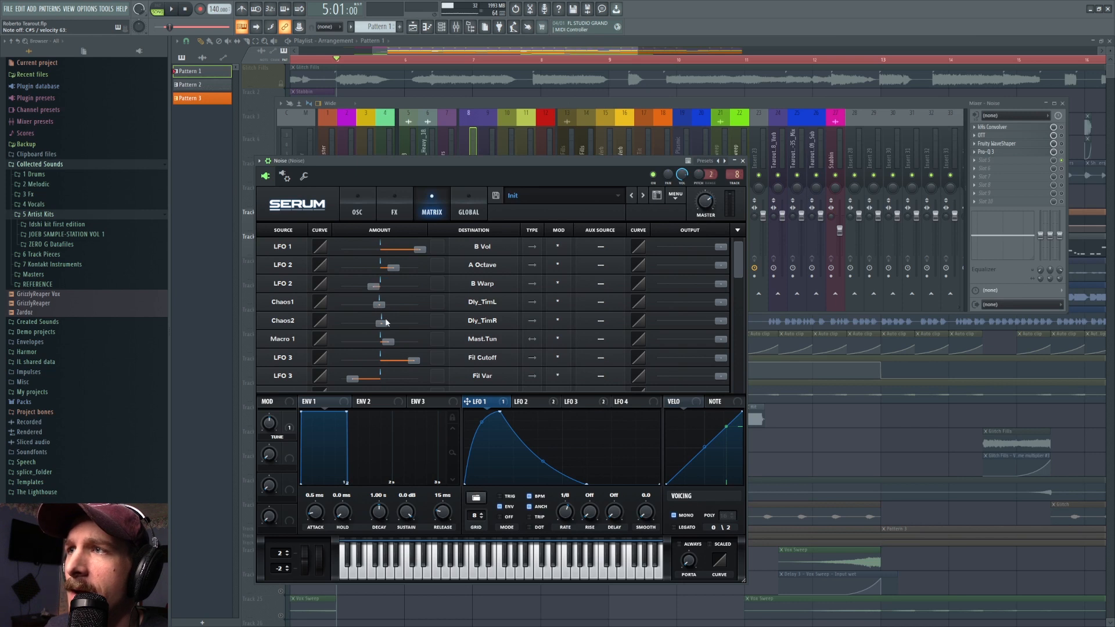
{"action": "double_click", "coordinate": [383, 325]}
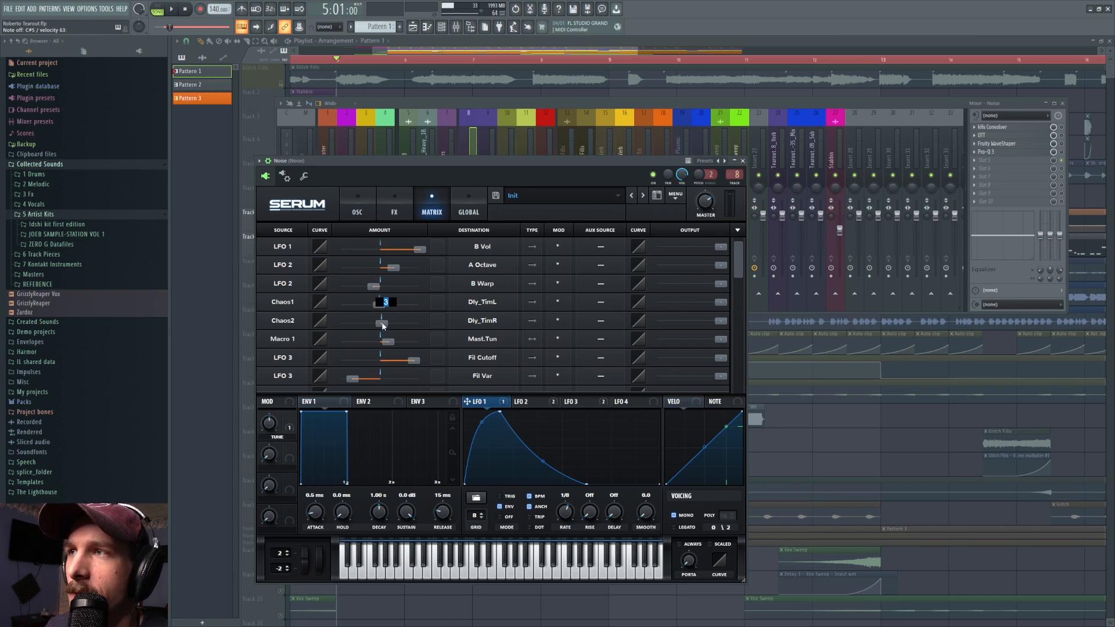
{"action": "left_click", "coordinate": [469, 203]}
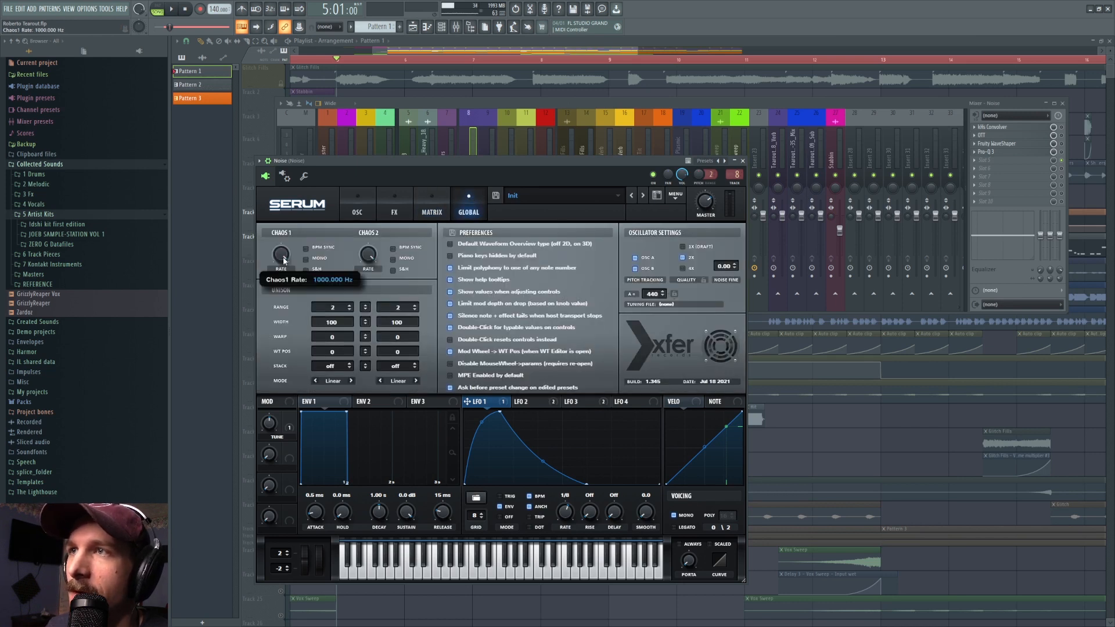
{"action": "left_click", "coordinate": [428, 204]}
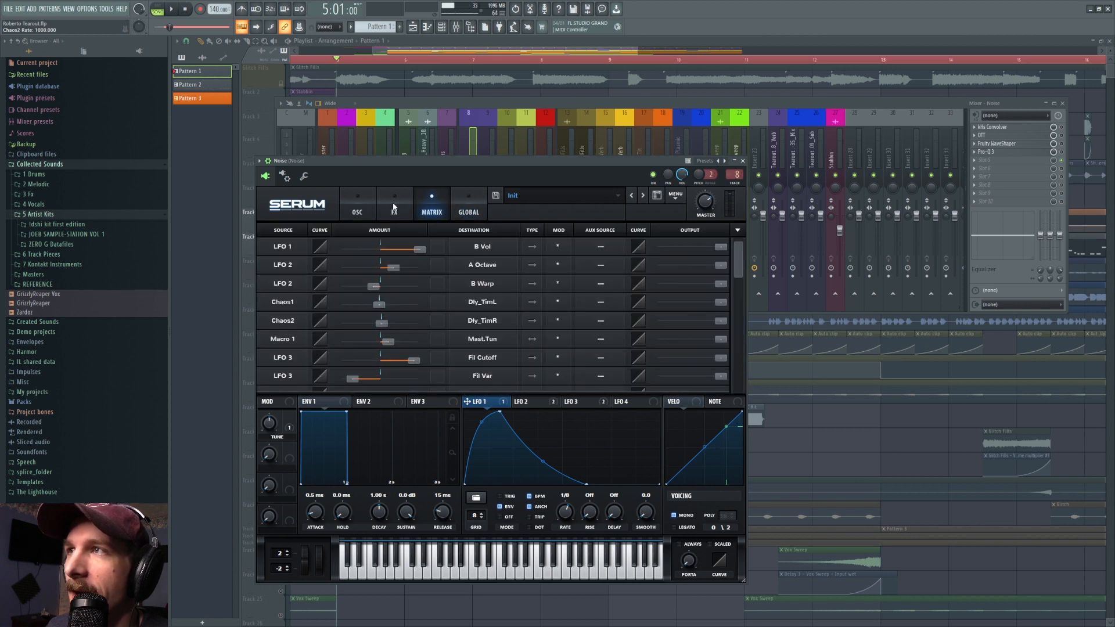
Compare the Noise layer with the Serum Delay off and on, and examine the multiband Compressor's settings
{"action": "left_click", "coordinate": [394, 206]}
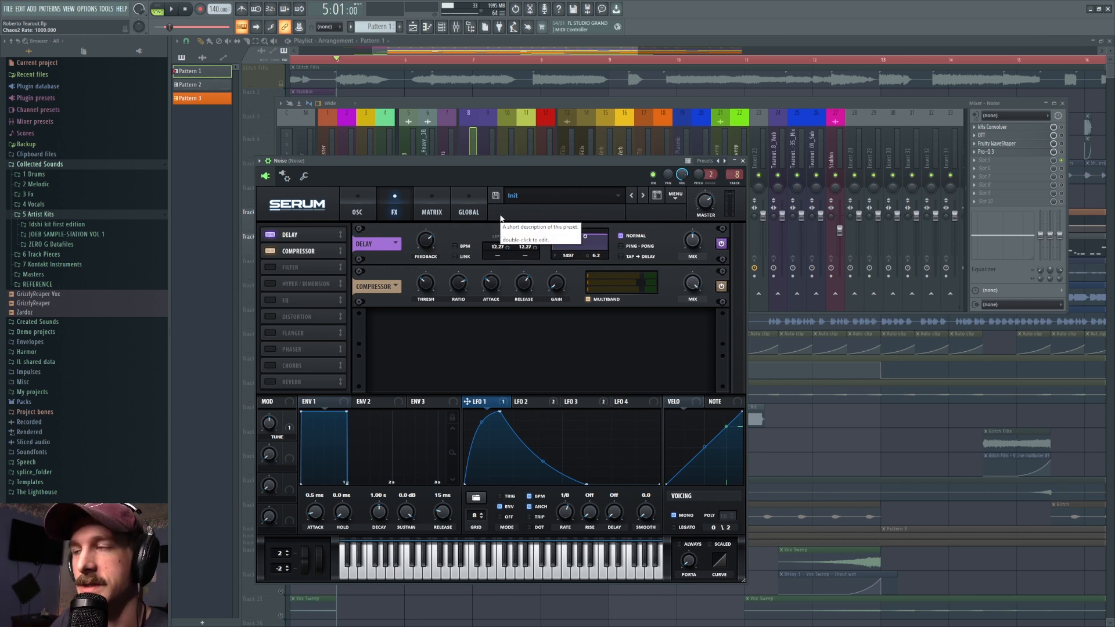
{"action": "left_click", "coordinate": [267, 234]}
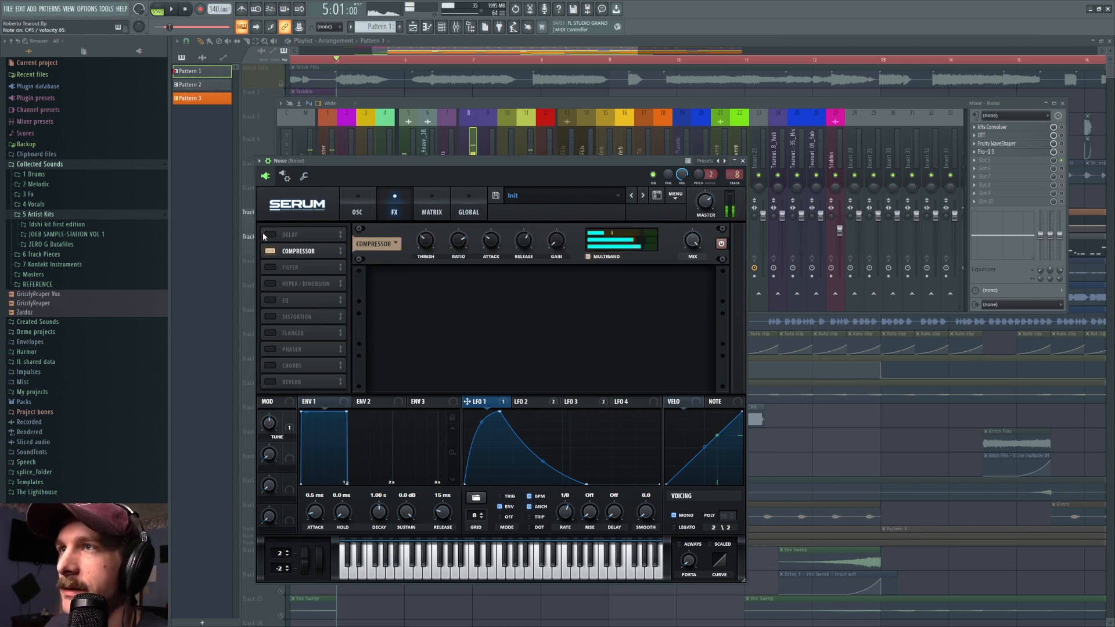
{"action": "left_click", "coordinate": [265, 235]}
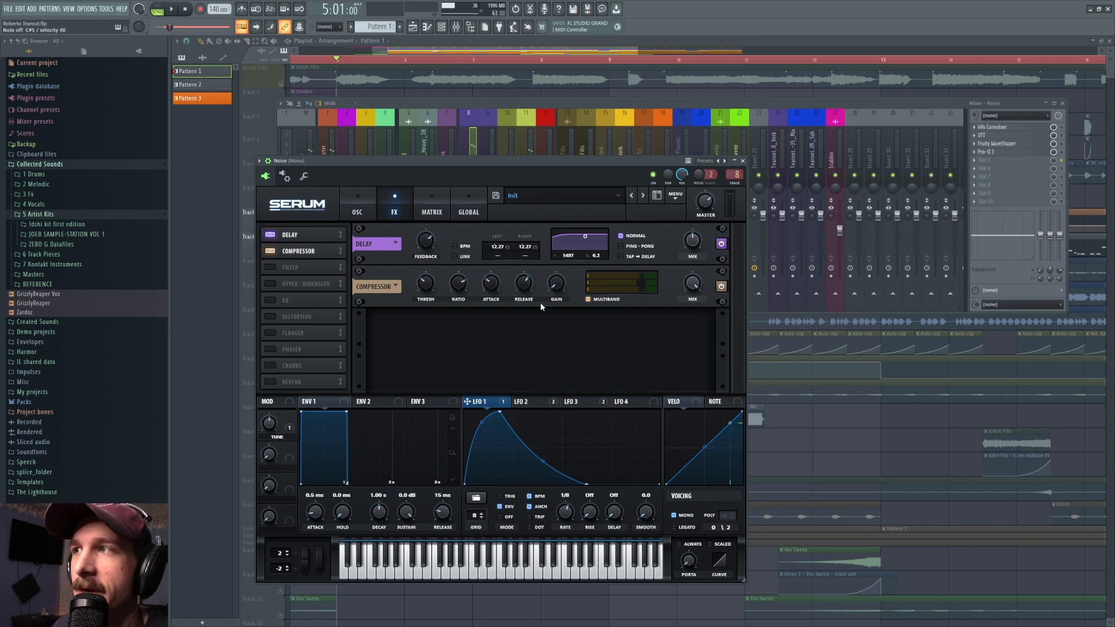
{"action": "mouse_move", "coordinate": [424, 286]}
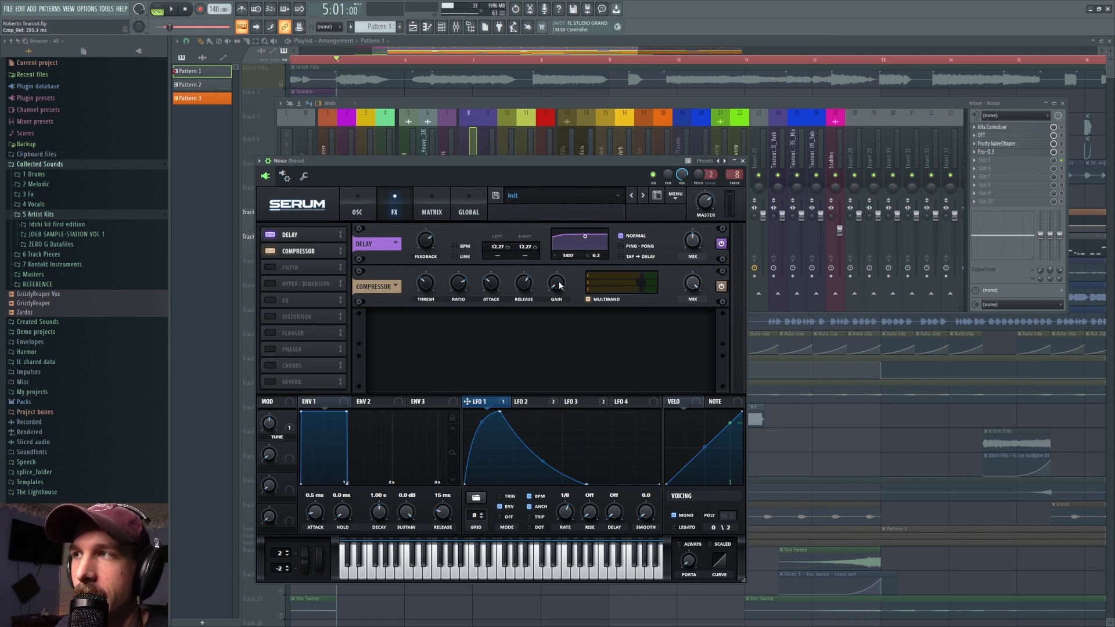
{"action": "double_click", "coordinate": [528, 290]}
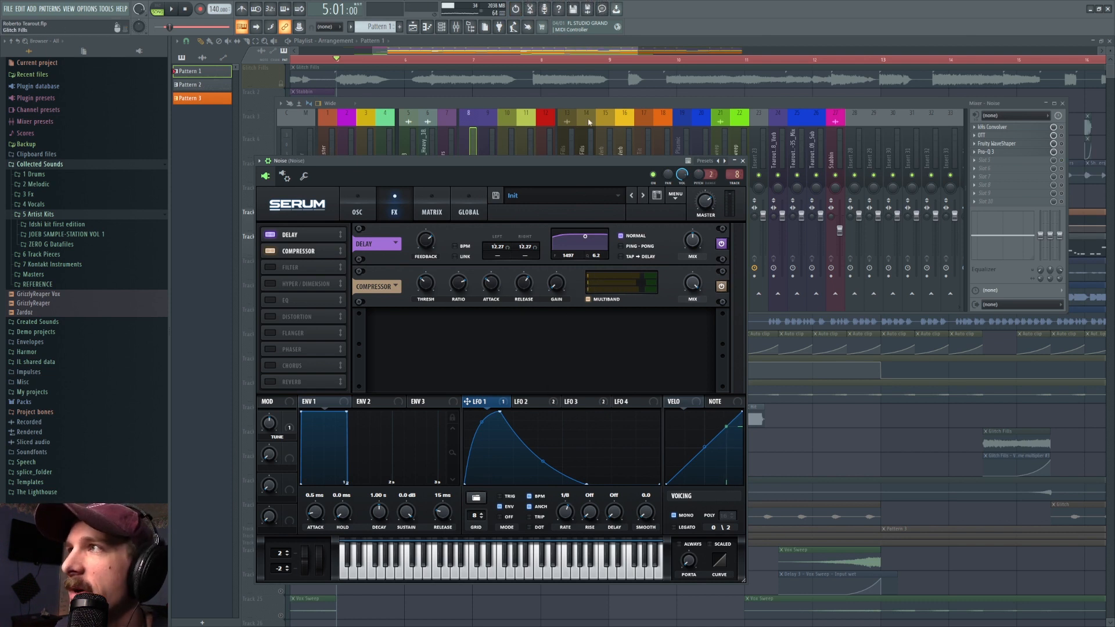
Open the Convolver on the Noise mixer channel and view its Dark Contrast Verb impulse among the Spaces Artificial presets
{"action": "left_click", "coordinate": [574, 103]}
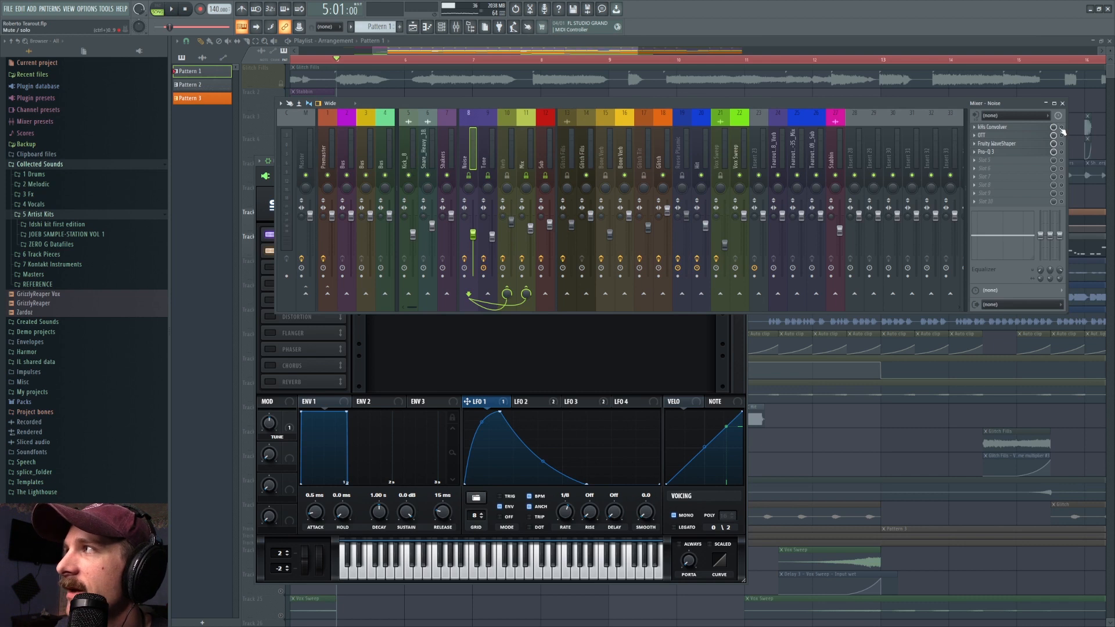
{"action": "left_click", "coordinate": [993, 130]}
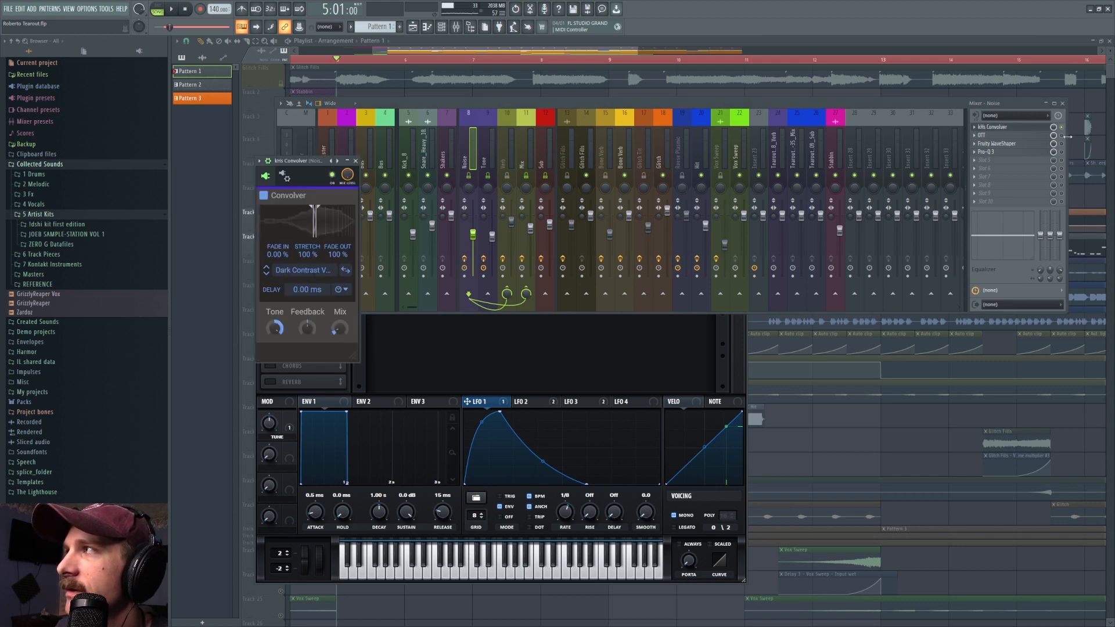
{"action": "left_click", "coordinate": [302, 271]}
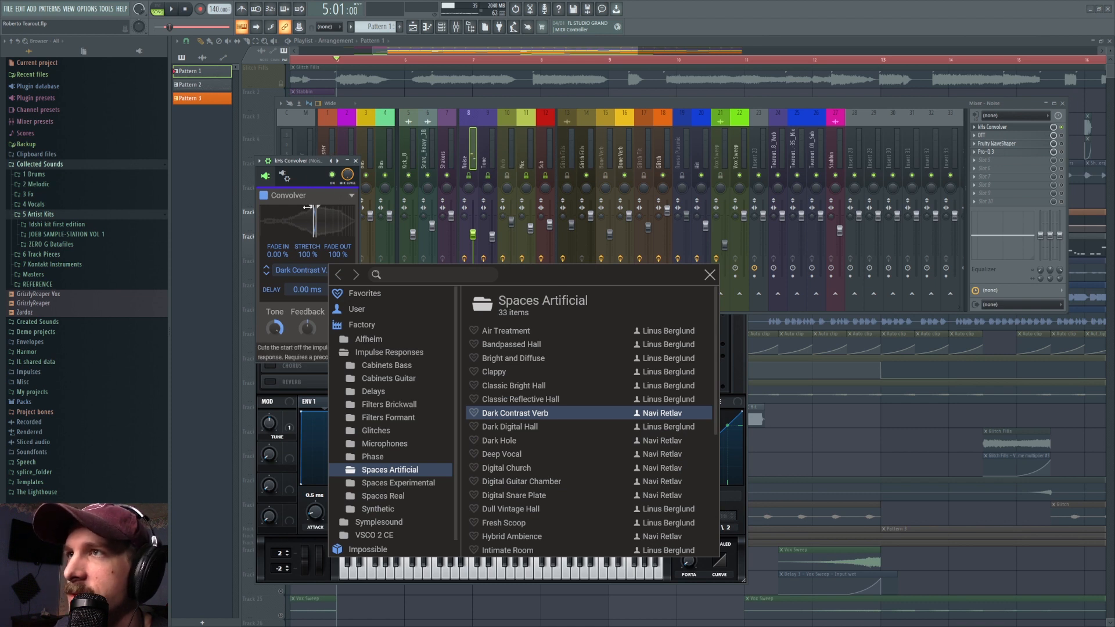
{"action": "left_click", "coordinate": [298, 177]}
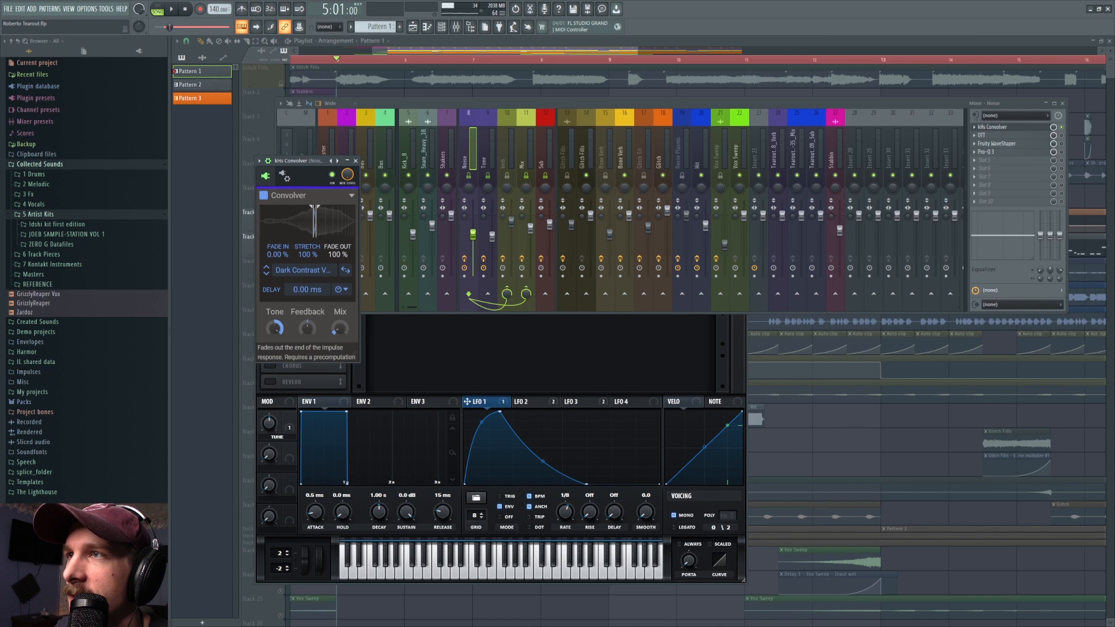
Try the Convolver's Mix at 100% twice, undoing the change each time
{"action": "left_click_drag", "start_coordinate": [339, 329], "coordinate": [340, 271]}
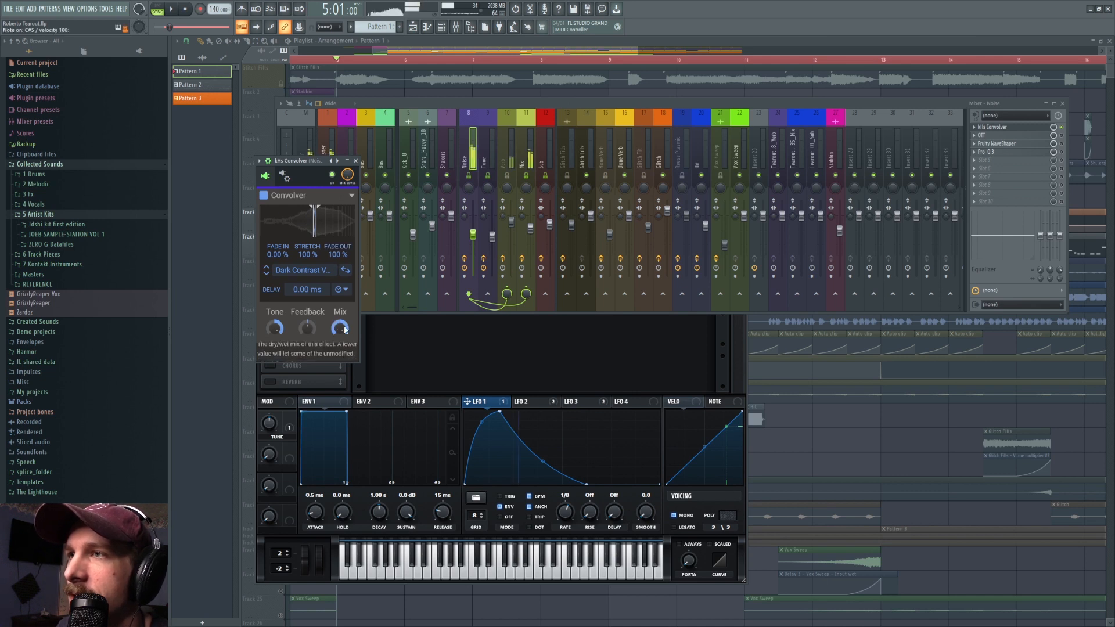
{"action": "left_click", "coordinate": [515, 10]}
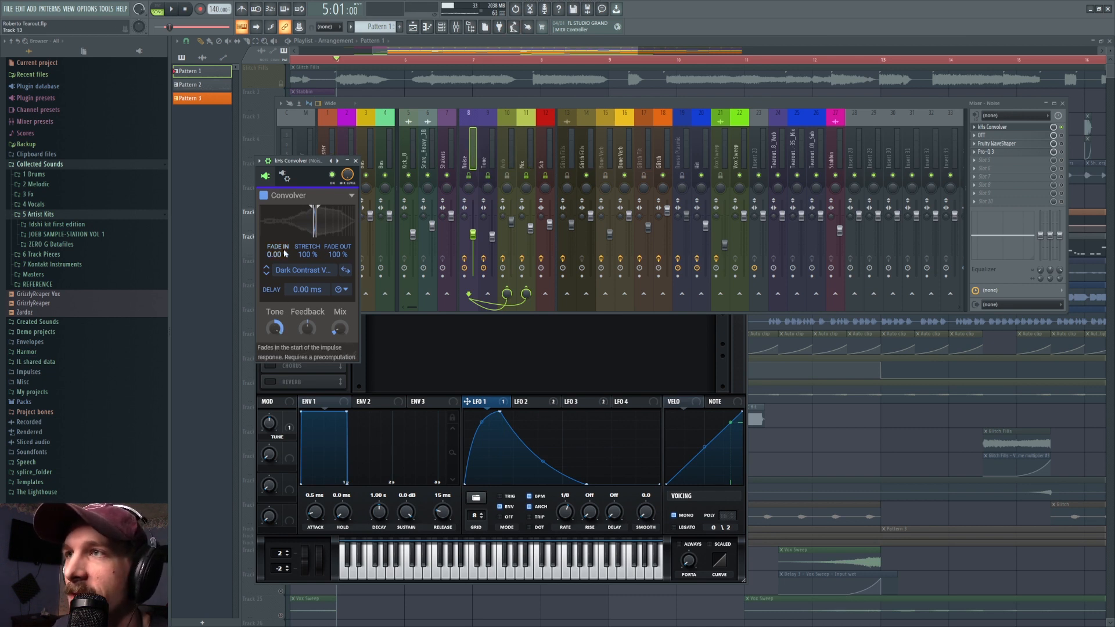
{"action": "left_click_drag", "start_coordinate": [340, 329], "coordinate": [340, 261]}
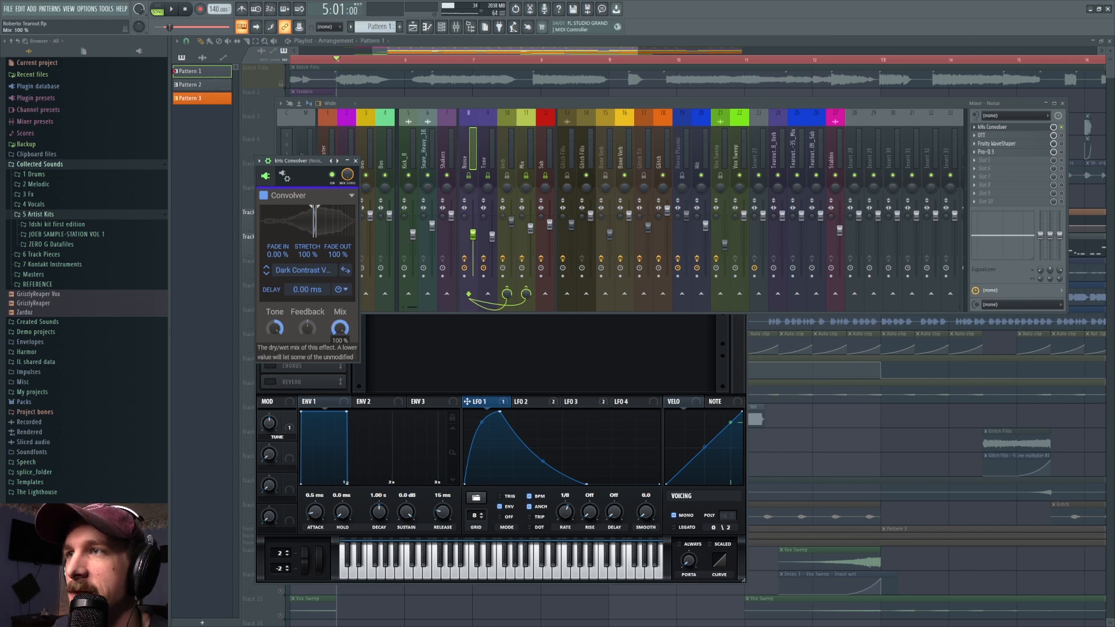
{"action": "left_click", "coordinate": [515, 9]}
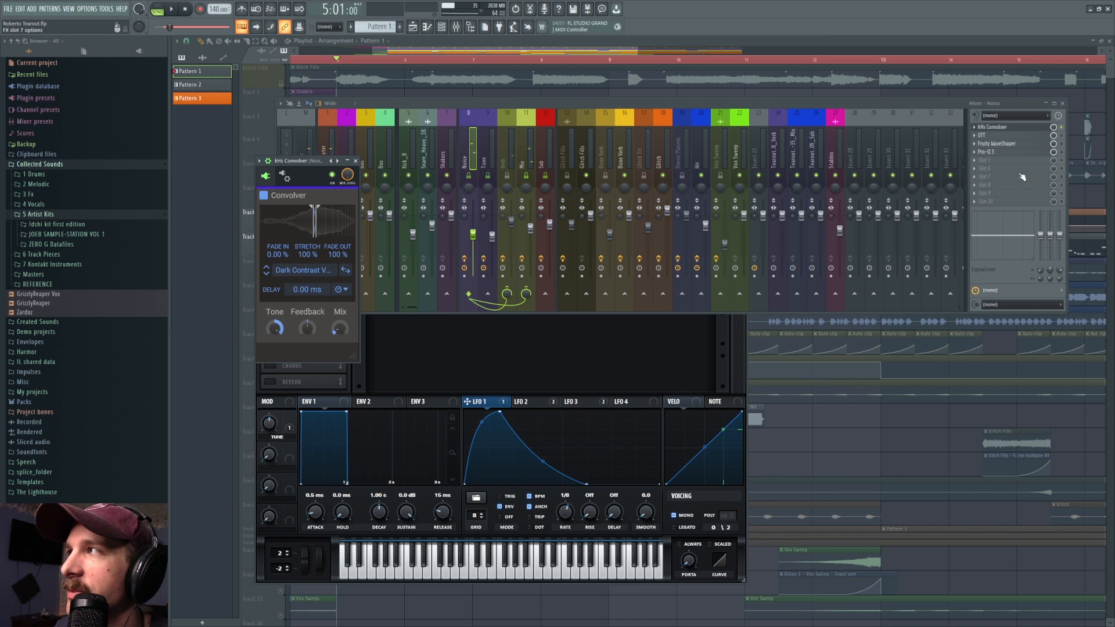
Switch on OTT on the Noise channel and show the settings of OTT and the Fruity WaveShaper
{"action": "left_click", "coordinate": [1062, 139]}
{"action": "left_click", "coordinate": [1006, 138]}
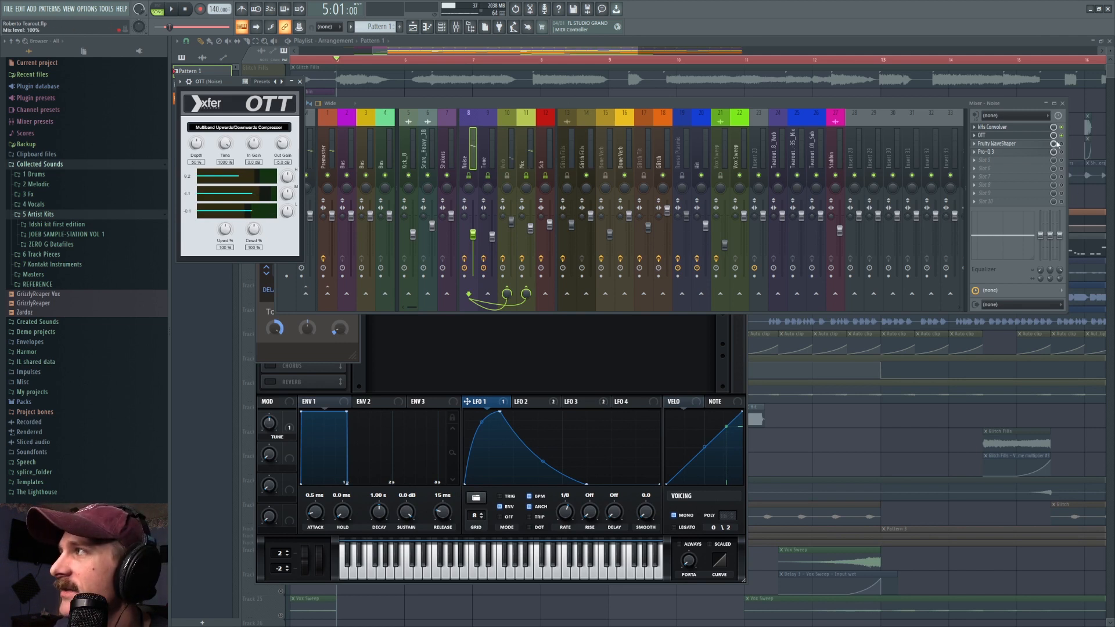
{"action": "left_click", "coordinate": [1015, 146]}
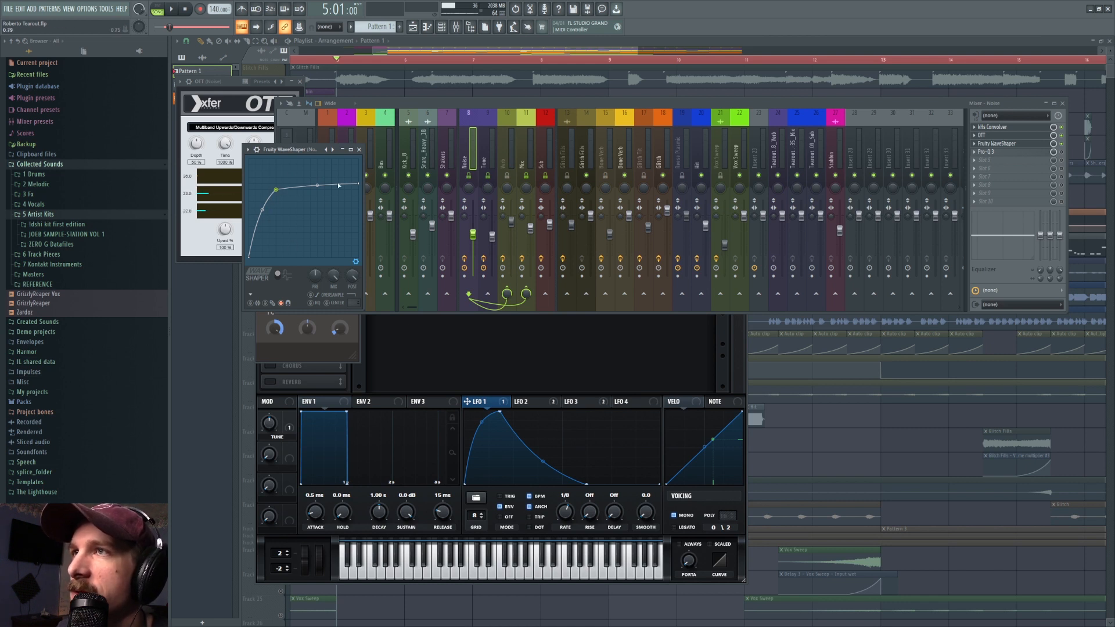
Open the Noise channel's Pro-Q 3 and delete the flat bell band near 207 Hz
{"action": "left_click", "coordinate": [1024, 158]}
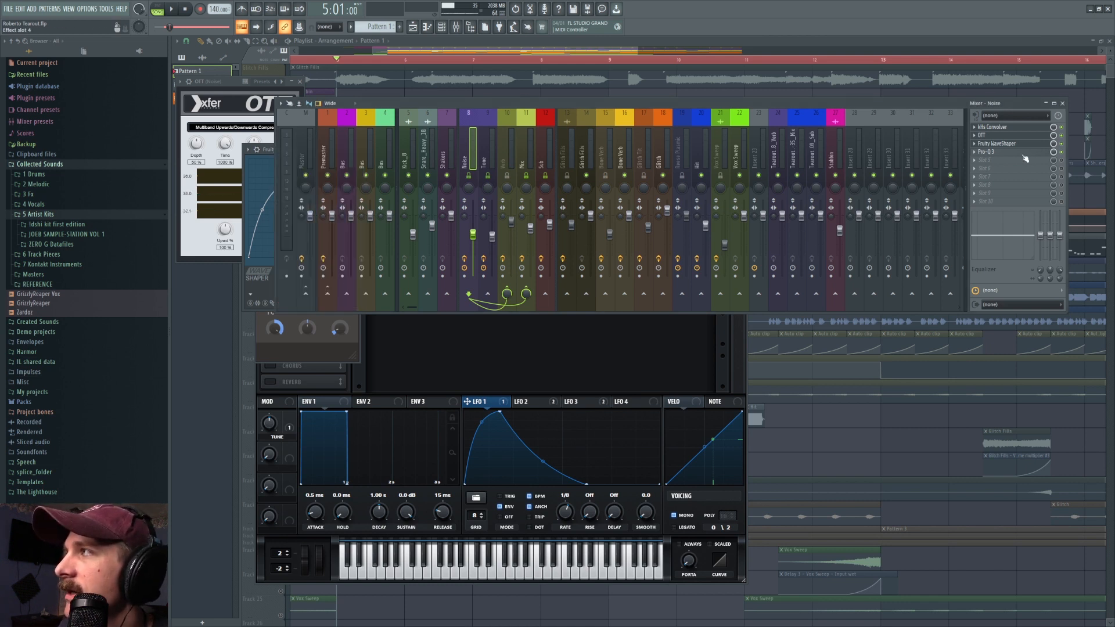
{"action": "left_click", "coordinate": [1013, 152]}
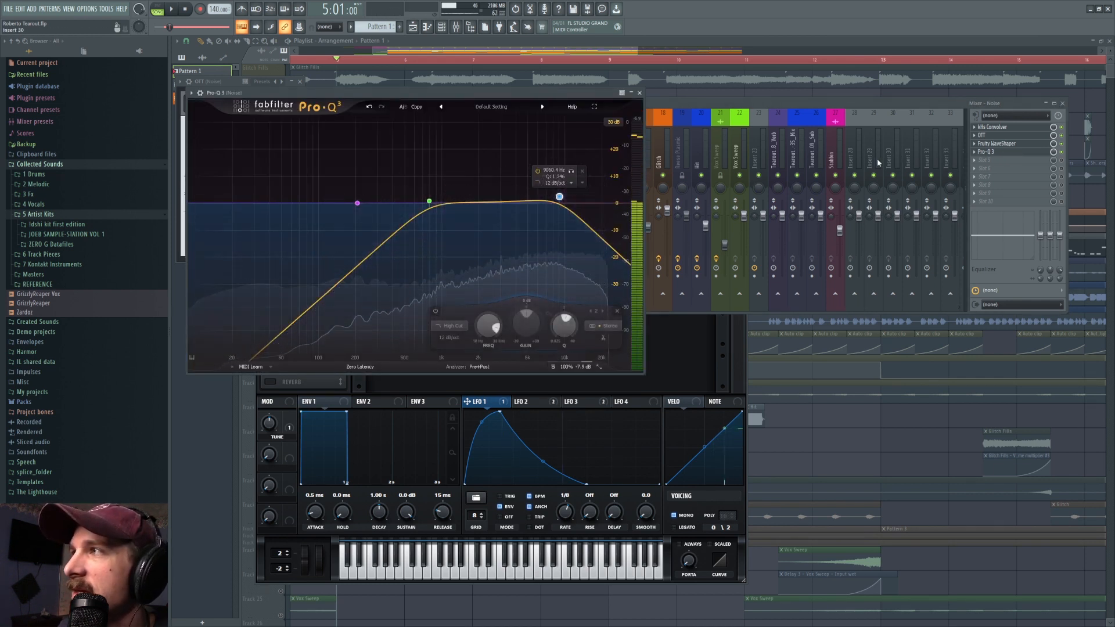
{"action": "left_click", "coordinate": [358, 202]}
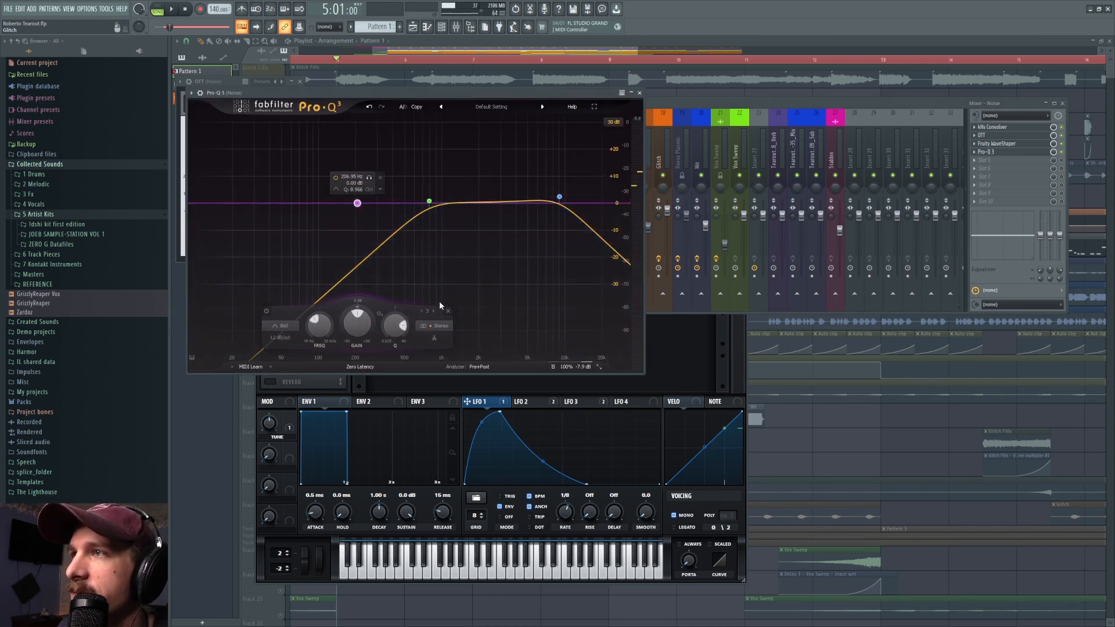
{"action": "left_click", "coordinate": [449, 312]}
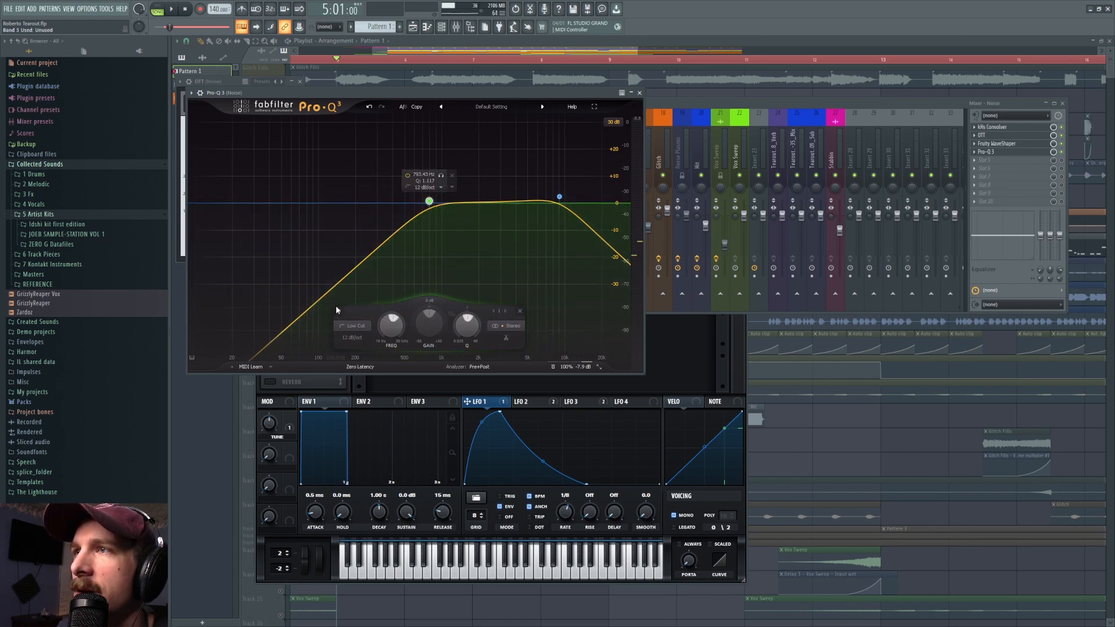
Bypass and re-enable Pro-Q 3's low cut and high cut in turn to compare the sound
{"action": "left_click", "coordinate": [339, 312]}
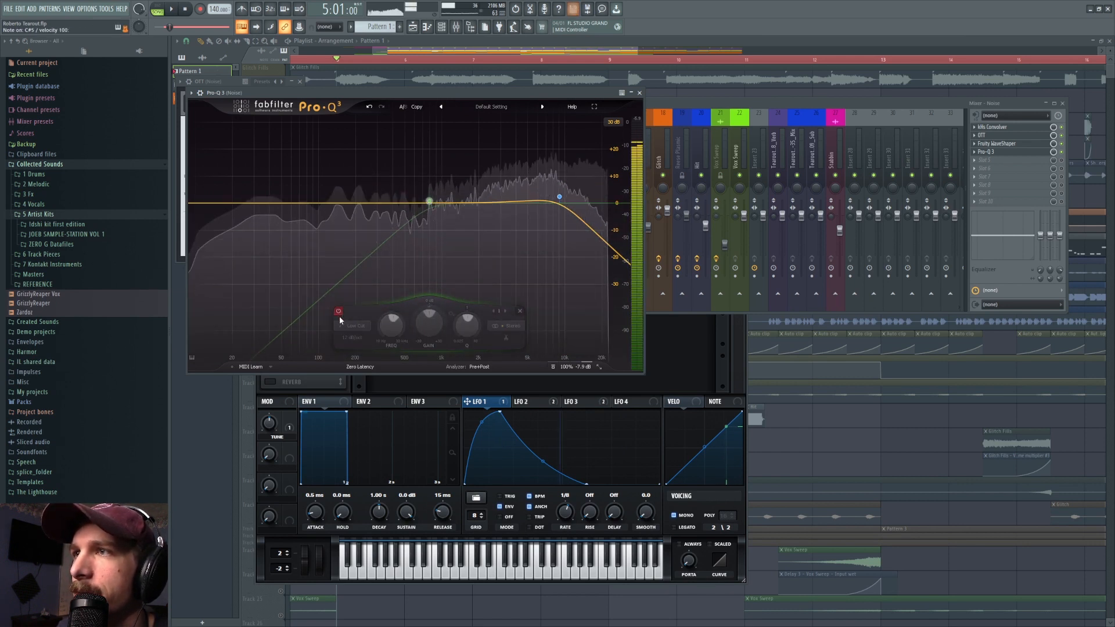
{"action": "left_click", "coordinate": [339, 312]}
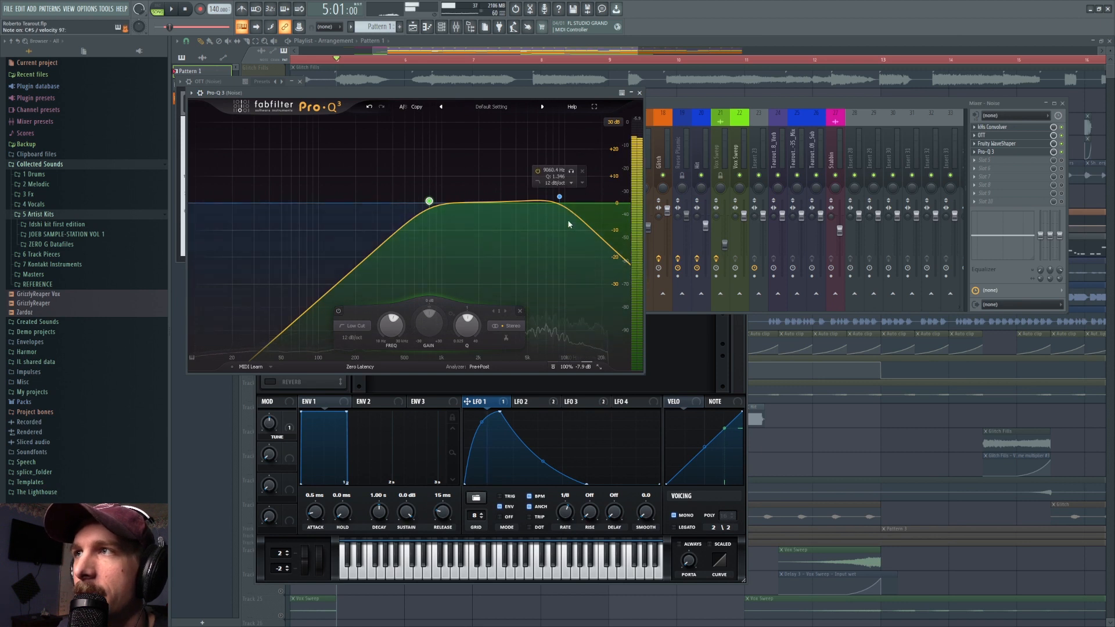
{"action": "left_click", "coordinate": [559, 196]}
{"action": "left_click", "coordinate": [436, 311]}
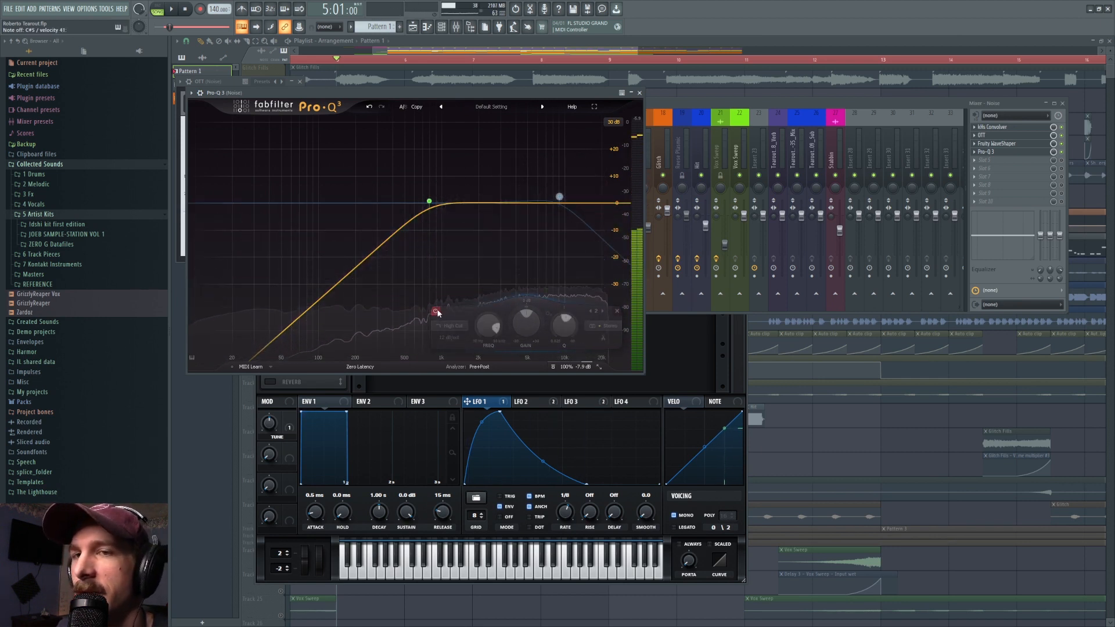
{"action": "left_click", "coordinate": [436, 312]}
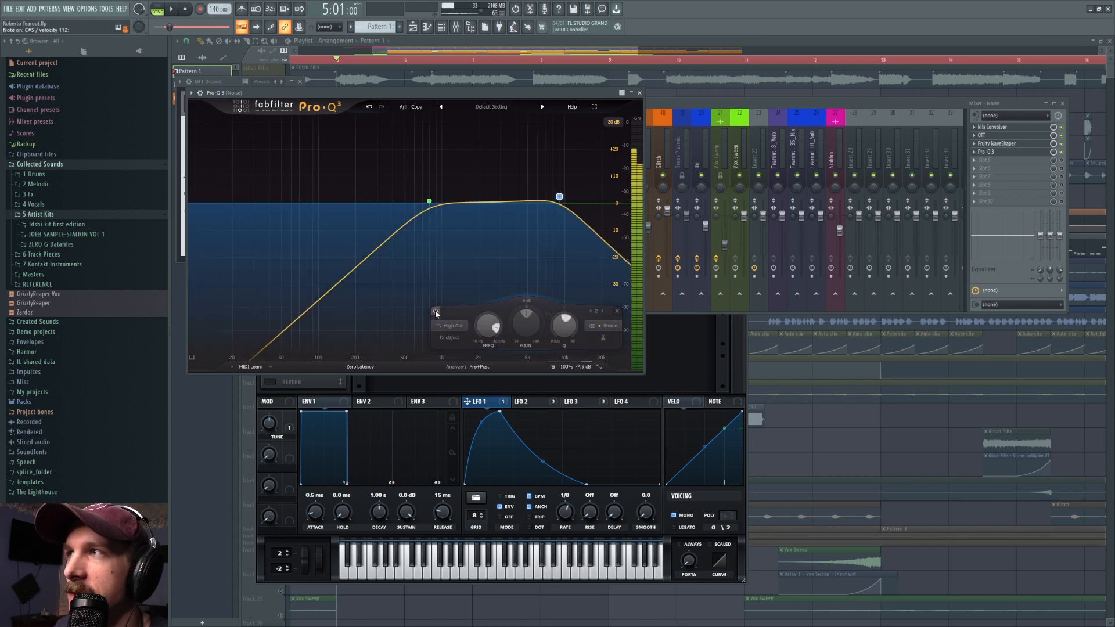
Select the Tone mixer channel, show the channel rack and activate the Tone channel
{"action": "left_click", "coordinate": [679, 100]}
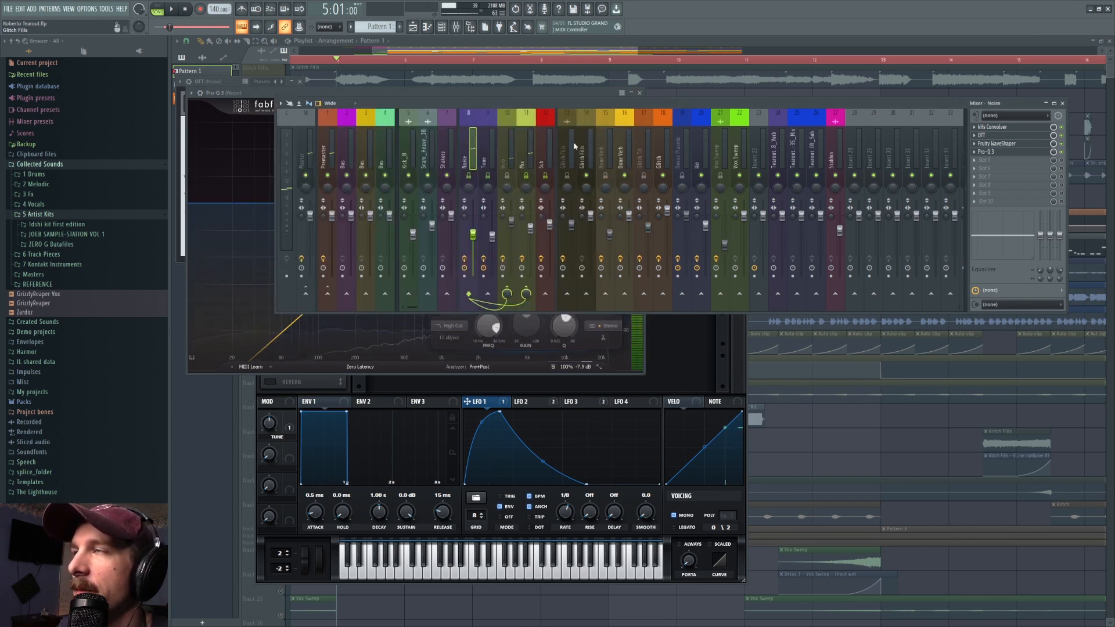
{"action": "left_click", "coordinate": [493, 150]}
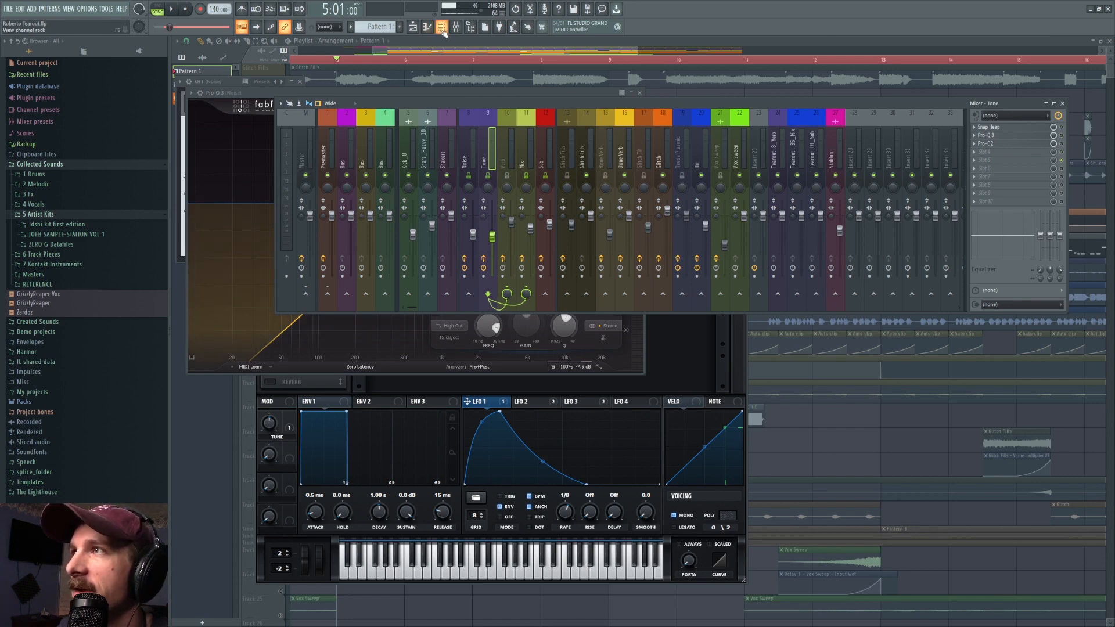
{"action": "left_click", "coordinate": [442, 27]}
{"action": "left_click", "coordinate": [420, 480]}
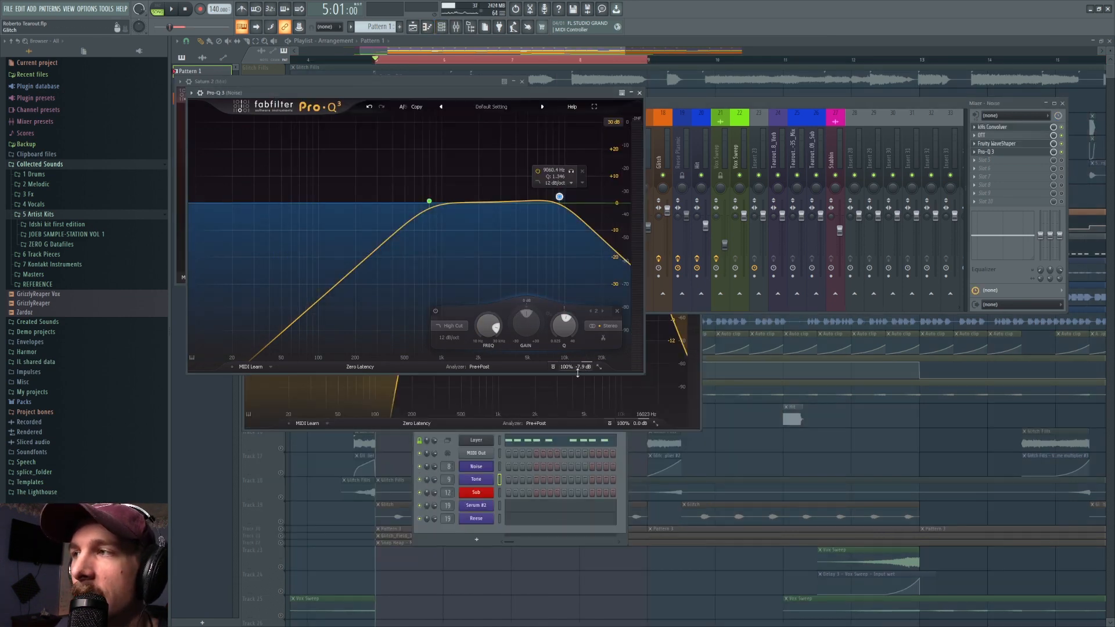
Check the output level of the Noise channel's Pro-Q 3, close it and bring up the Tone Serum instance
{"action": "mouse_move", "coordinate": [583, 367]}
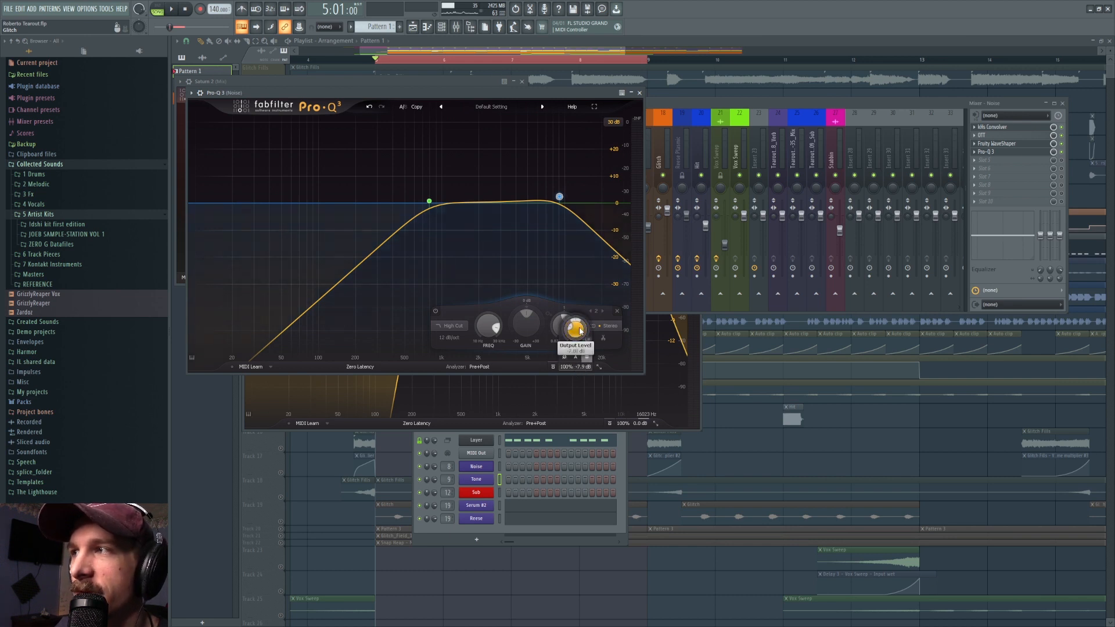
{"action": "left_click", "coordinate": [639, 93]}
{"action": "left_click", "coordinate": [527, 179]}
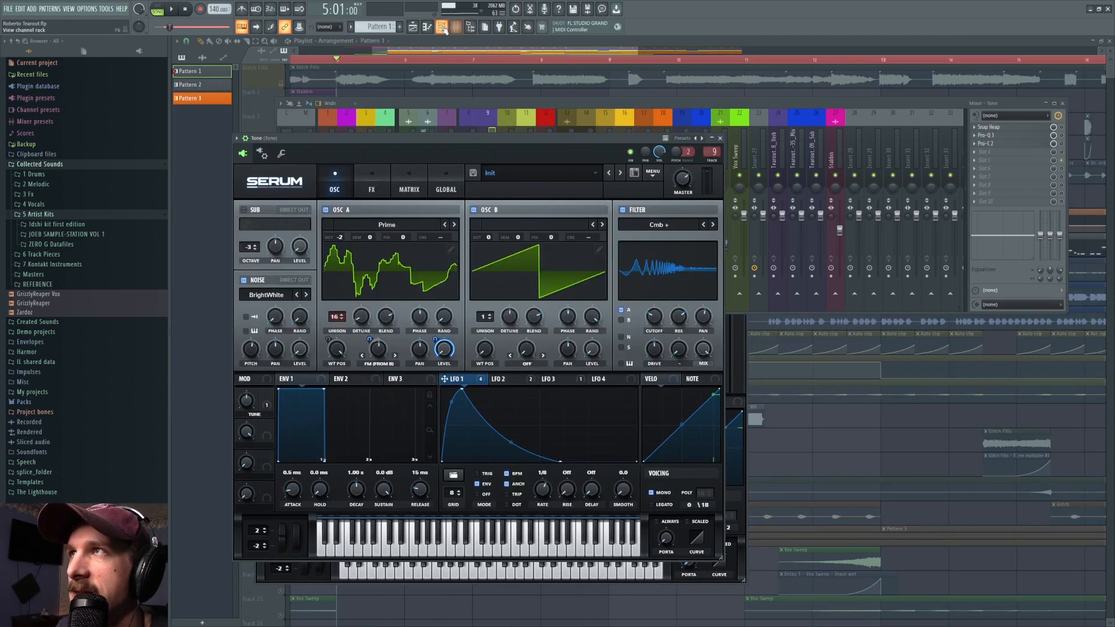
Bypass the modulation destinations of LFO 1, LFO 2 and LFO 3 in the Tone Serum instance
{"action": "right_click", "coordinate": [481, 383]}
{"action": "left_click", "coordinate": [481, 382]}
{"action": "right_click", "coordinate": [486, 379]}
{"action": "right_click", "coordinate": [526, 381]}
{"action": "right_click", "coordinate": [576, 379]}
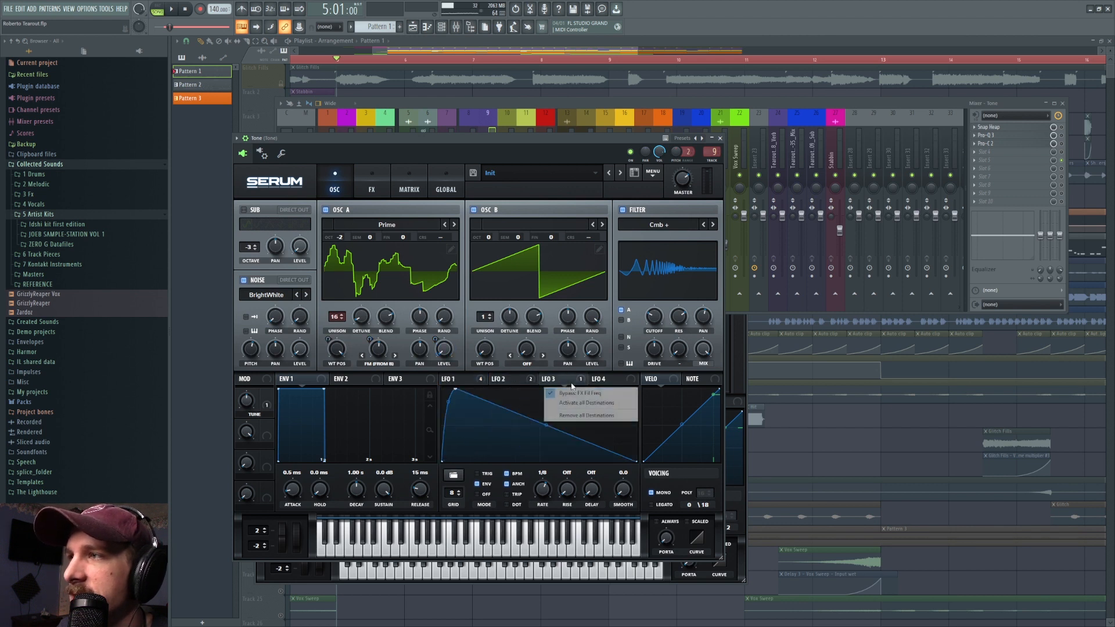
Switch off the EQ, Filter and Reverb in the Tone Serum's effects, leaving only the Compressor
{"action": "left_click", "coordinate": [363, 185]}
{"action": "left_click", "coordinate": [248, 245]}
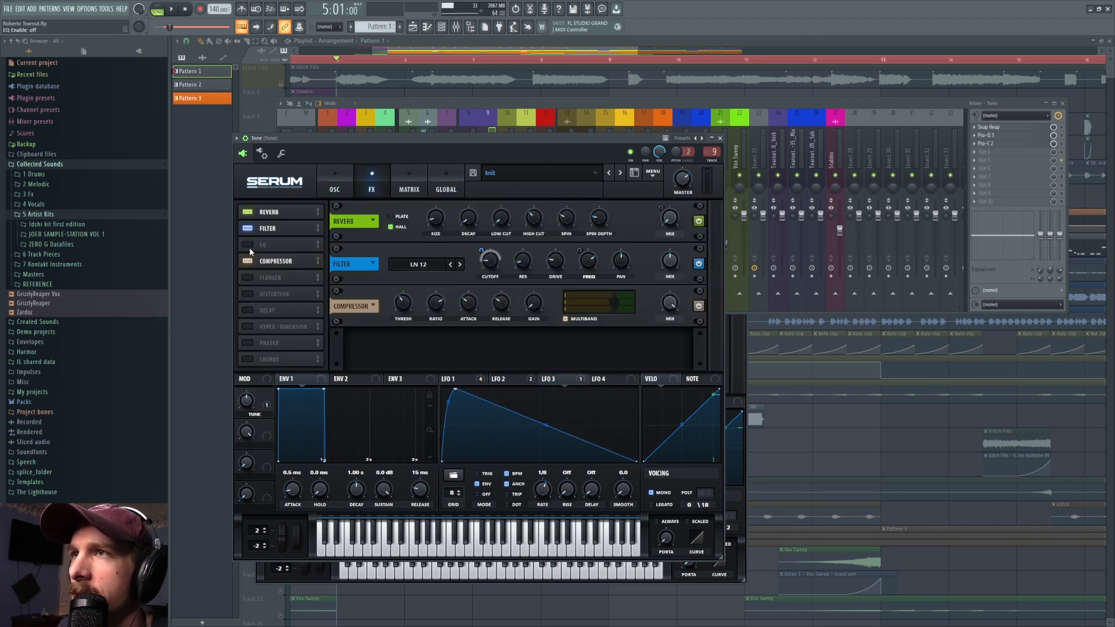
{"action": "left_click", "coordinate": [248, 228]}
{"action": "left_click", "coordinate": [248, 212]}
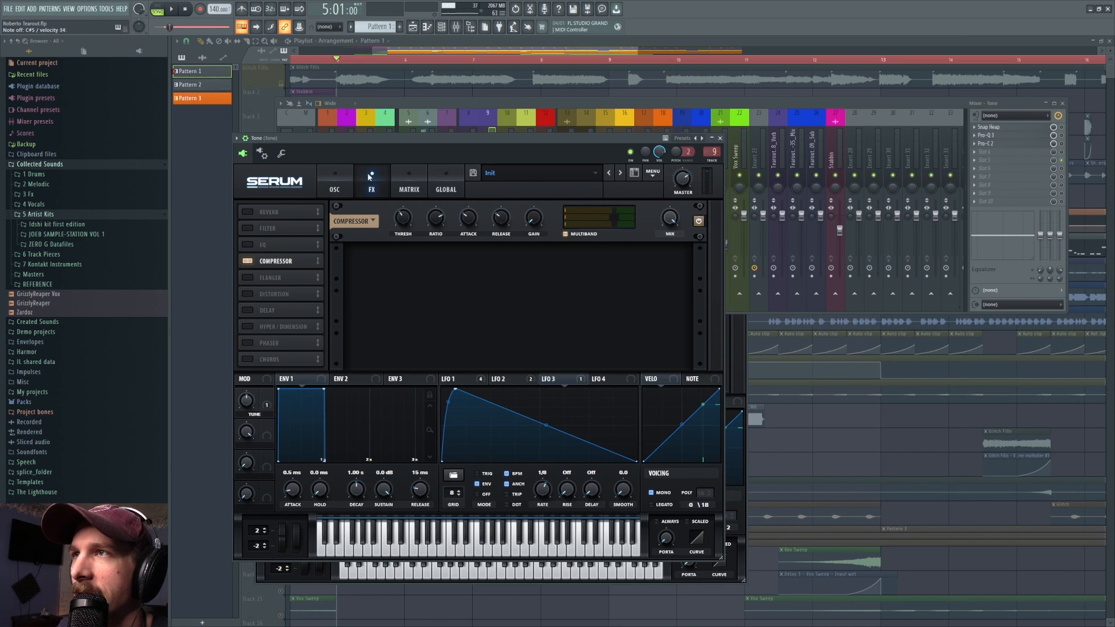
Return to the oscillators, browse the Digital wavetables for OSC A's Prime, and examine its unison and detune
{"action": "left_click", "coordinate": [351, 194]}
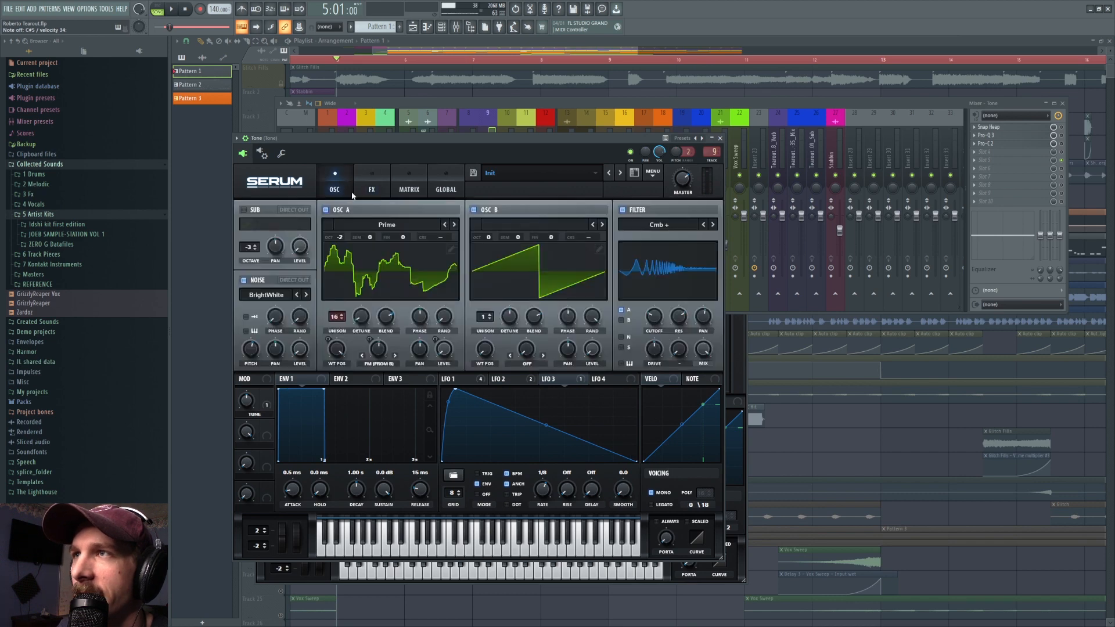
{"action": "left_click", "coordinate": [390, 213]}
{"action": "mouse_move", "coordinate": [372, 233]}
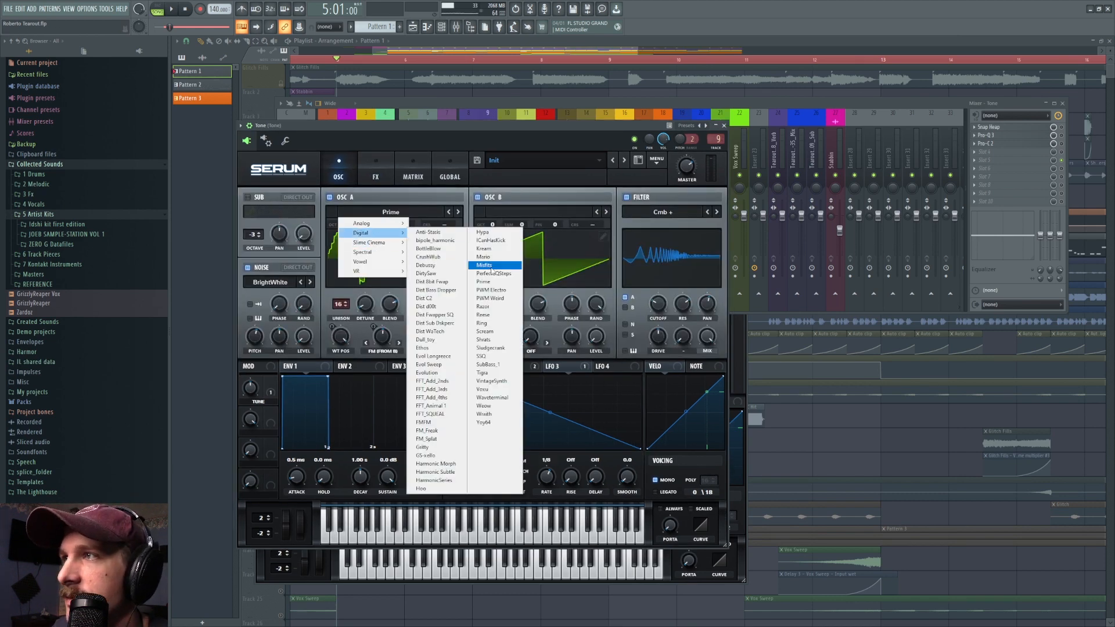
{"action": "left_click", "coordinate": [392, 193]}
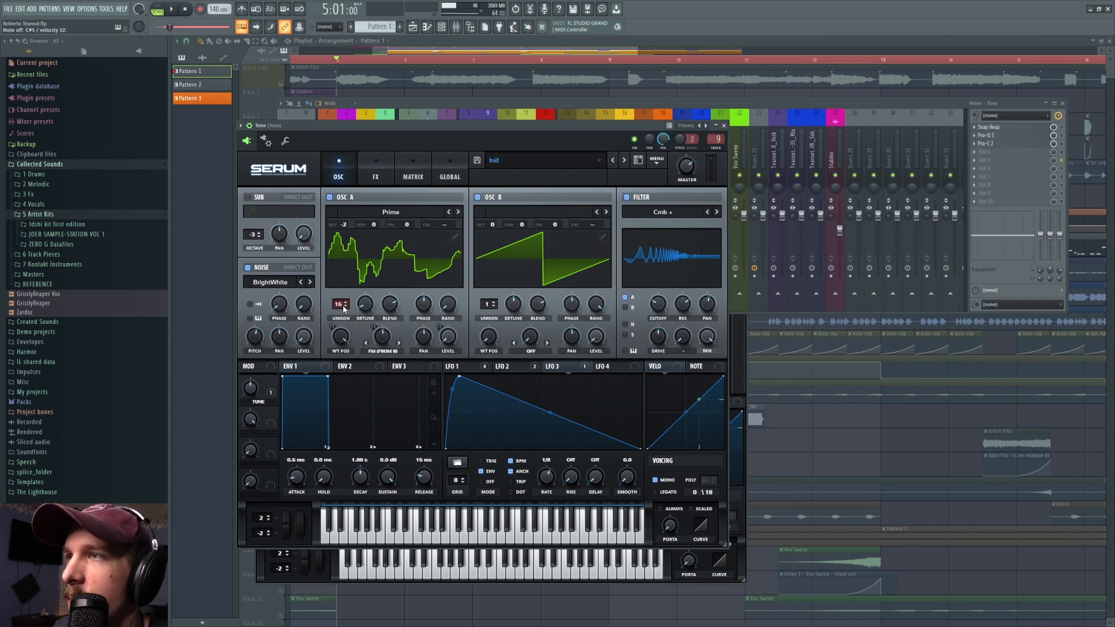
{"action": "mouse_move", "coordinate": [367, 306]}
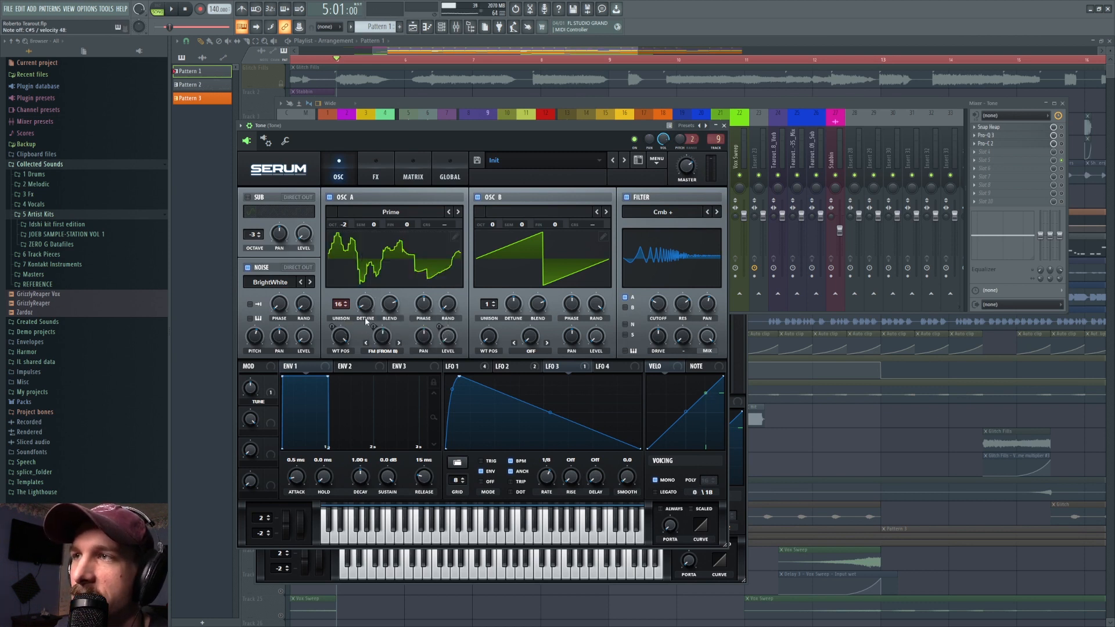
Reactivate LFO 1's bypassed modulation of OSC A's FM (From B) warp in the Tone Serum instance
{"action": "right_click", "coordinate": [470, 368]}
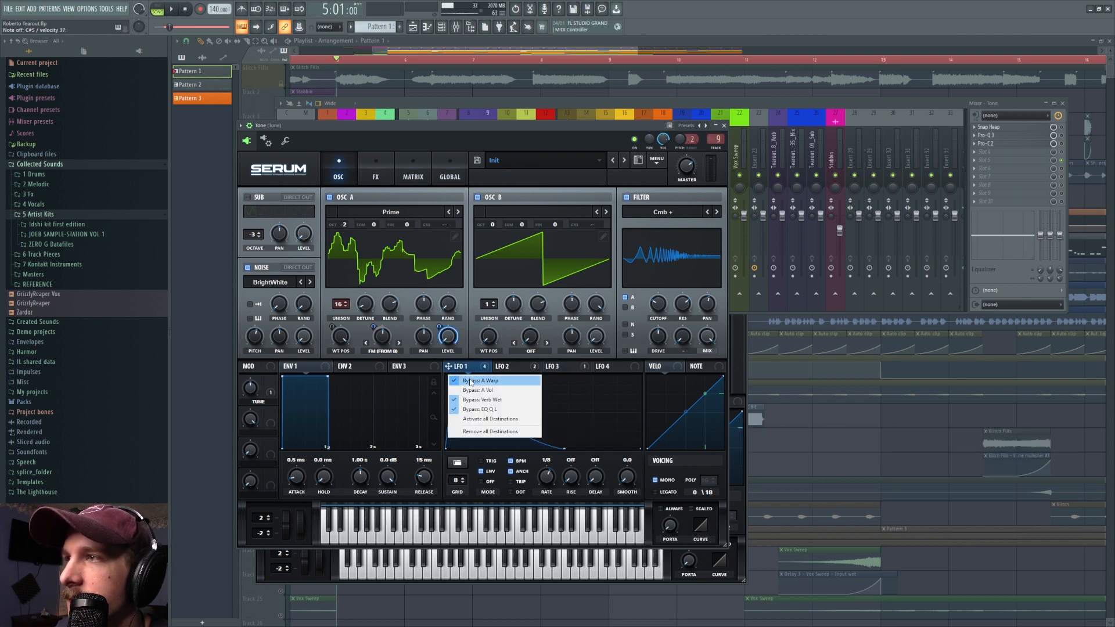
{"action": "left_click", "coordinate": [471, 381]}
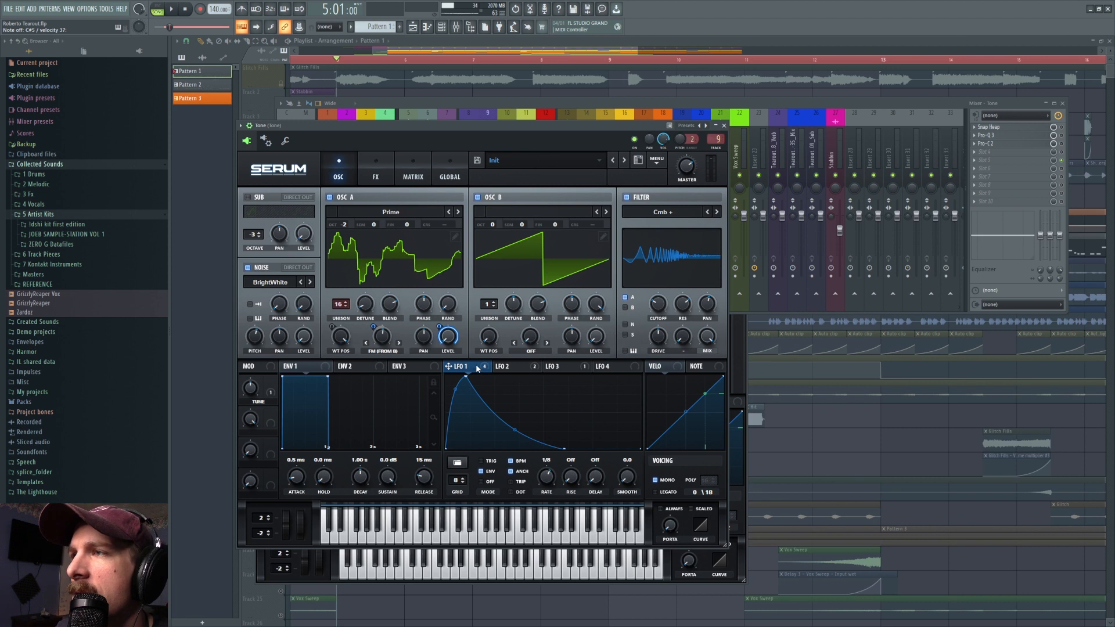
{"action": "right_click", "coordinate": [382, 334]}
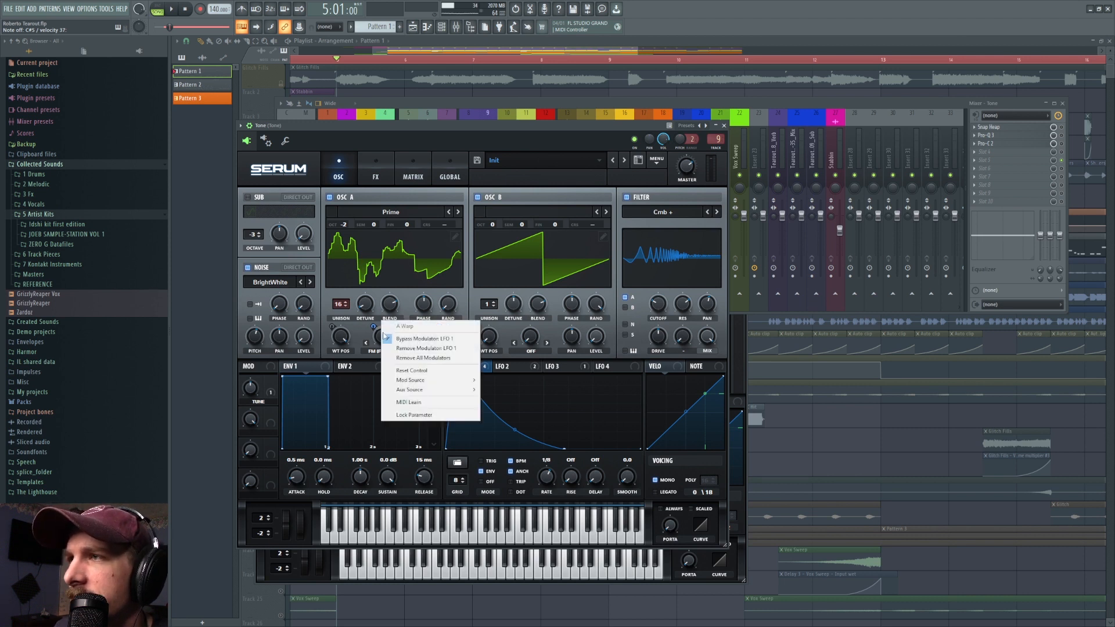
{"action": "left_click", "coordinate": [419, 338]}
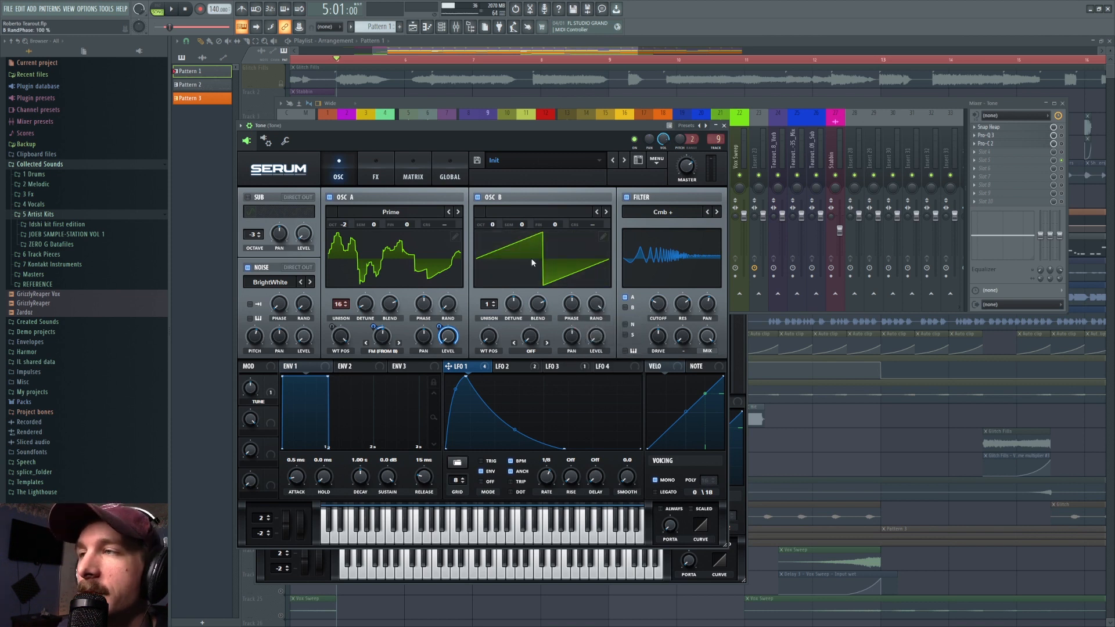
Bypass LFO 1's modulation of OSC A's warp once more for comparison, and switch it back on
{"action": "right_click", "coordinate": [383, 336]}
{"action": "left_click", "coordinate": [412, 340]}
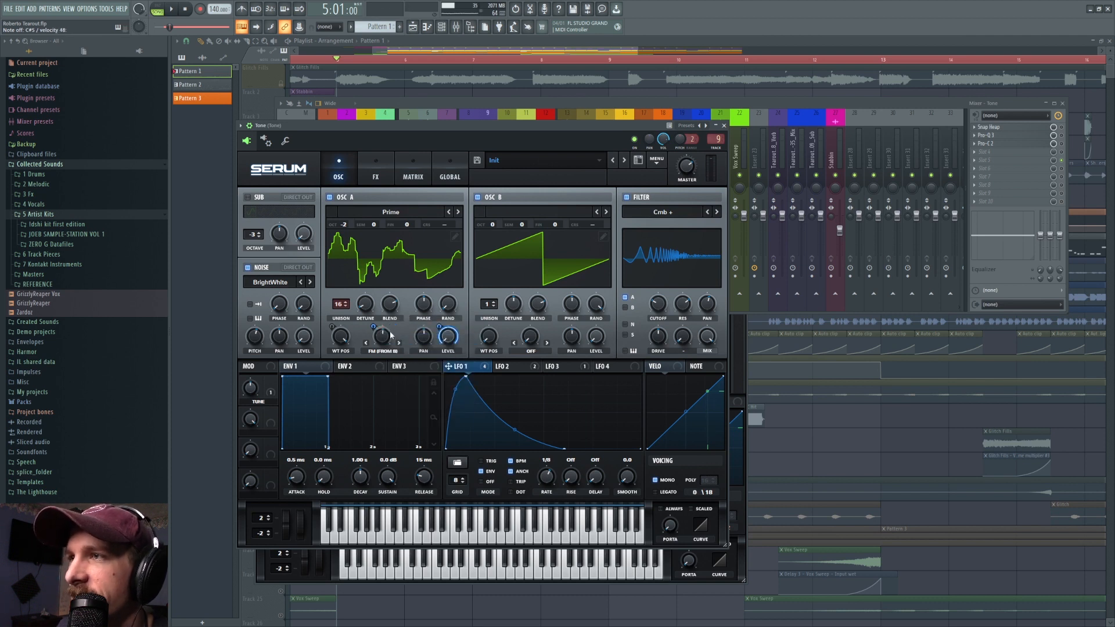
{"action": "right_click", "coordinate": [381, 328]}
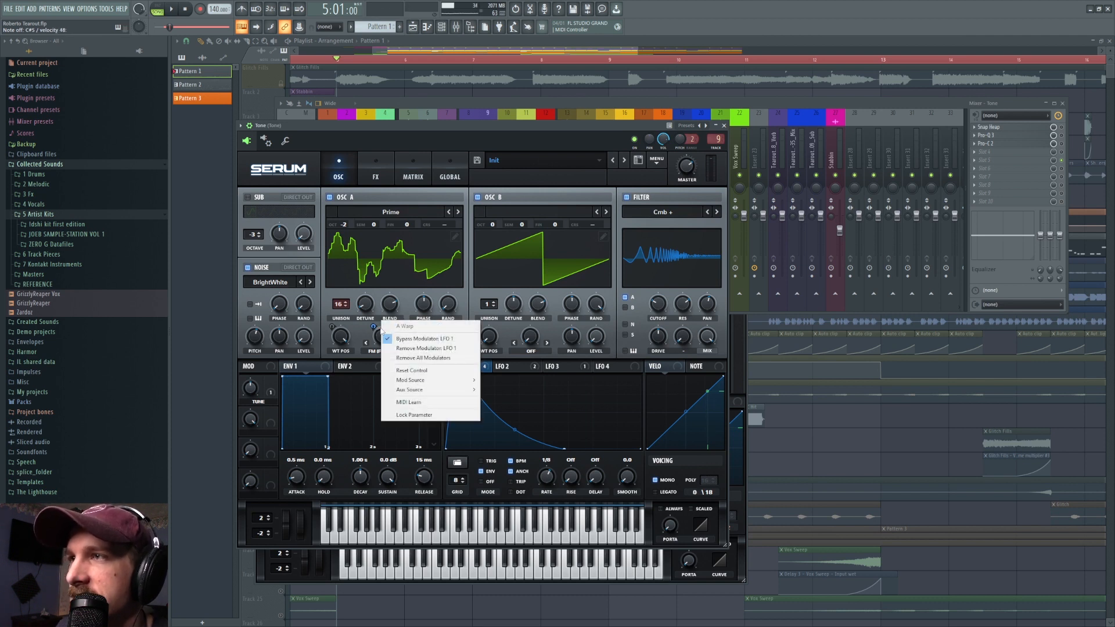
{"action": "left_click", "coordinate": [406, 340]}
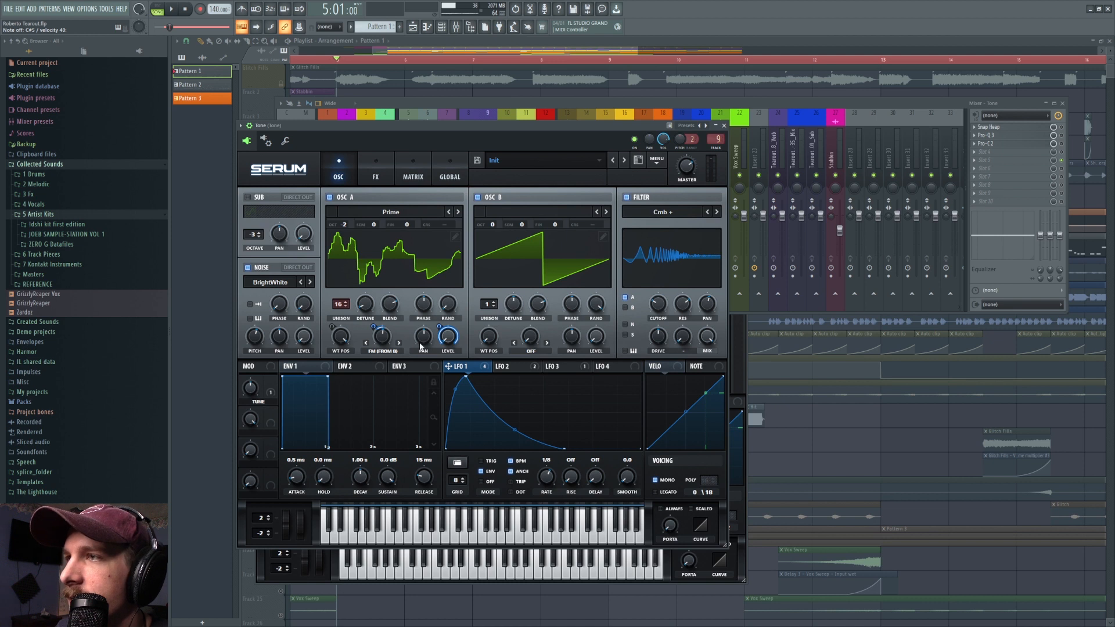
Check LFO 1's destinations and reactivate LFO 2's modulation of OSC A's wavetable position, keeping its FX filter destination bypassed
{"action": "left_click", "coordinate": [482, 368]}
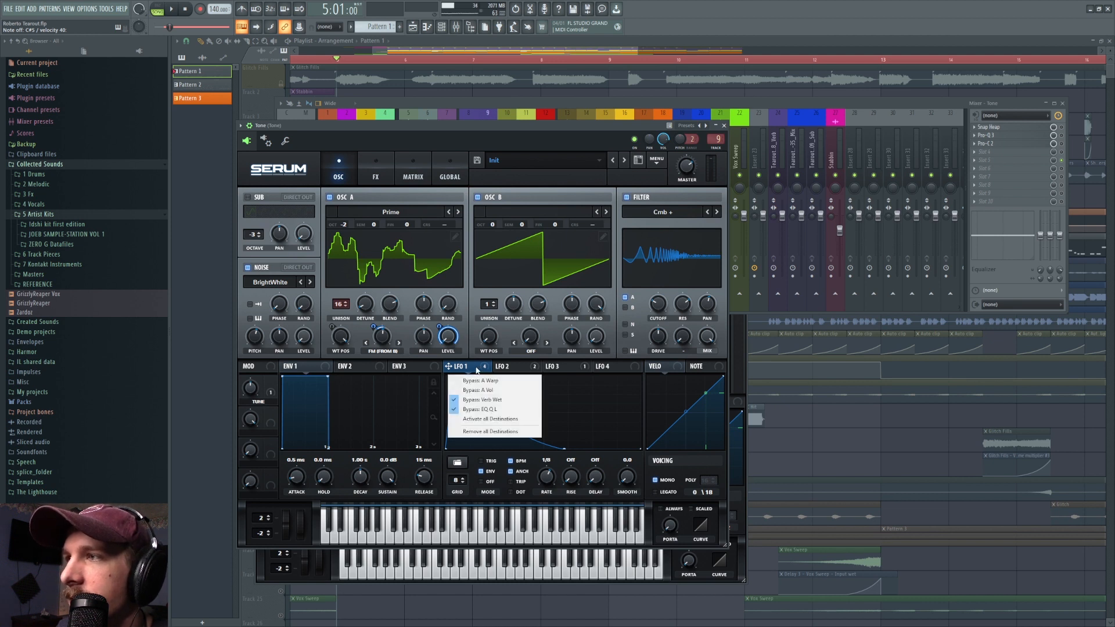
{"action": "left_click", "coordinate": [477, 369]}
{"action": "left_click", "coordinate": [523, 367]}
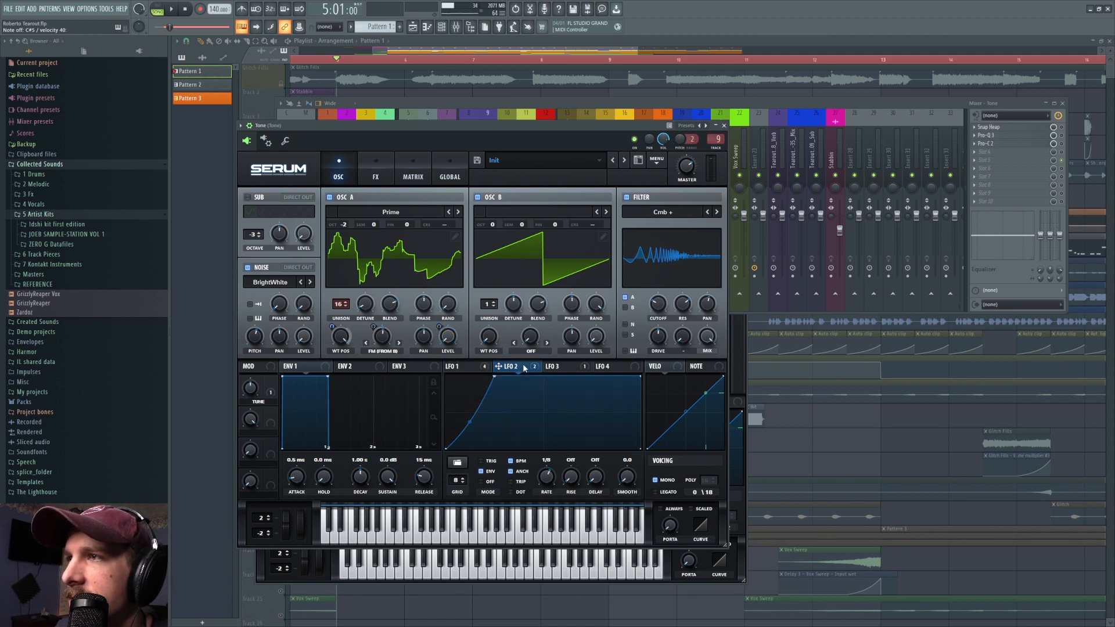
{"action": "left_click", "coordinate": [507, 370]}
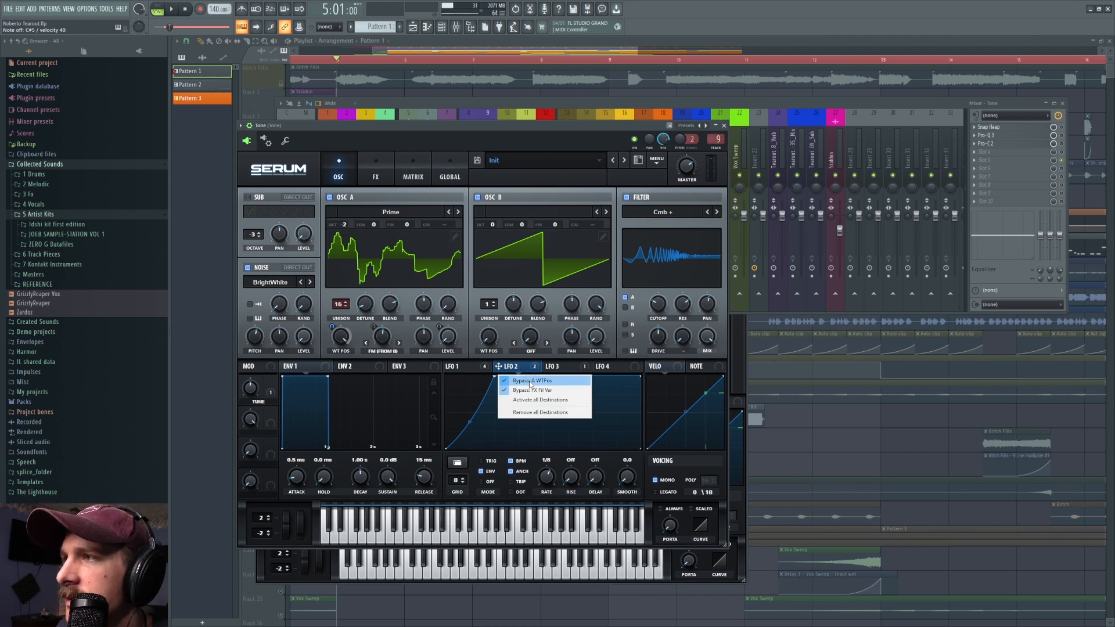
{"action": "left_click", "coordinate": [530, 382]}
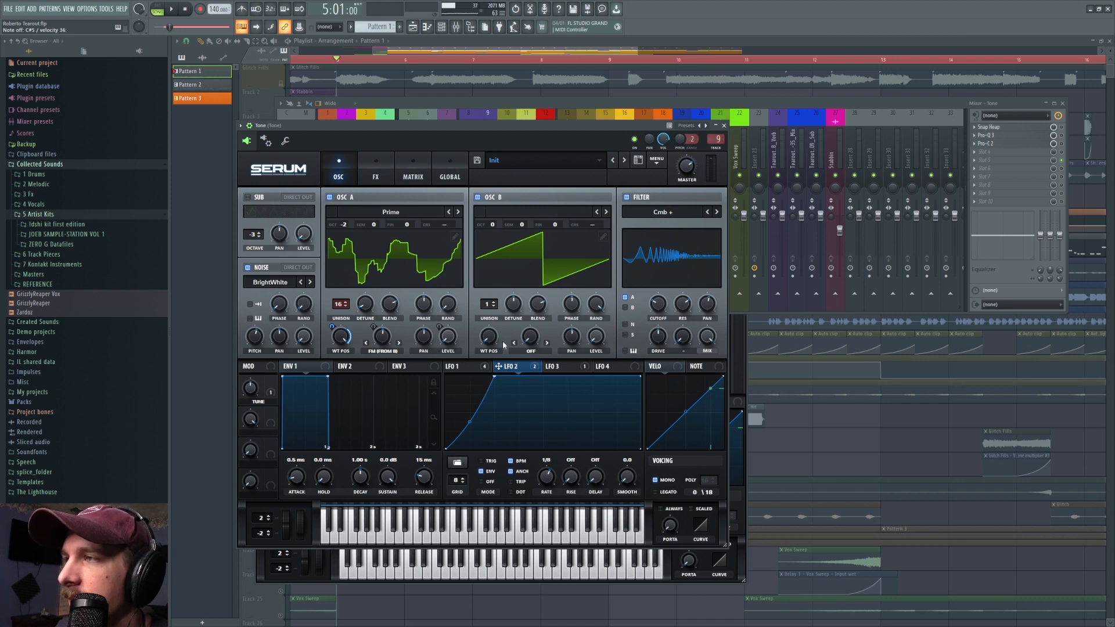
{"action": "left_click", "coordinate": [515, 368]}
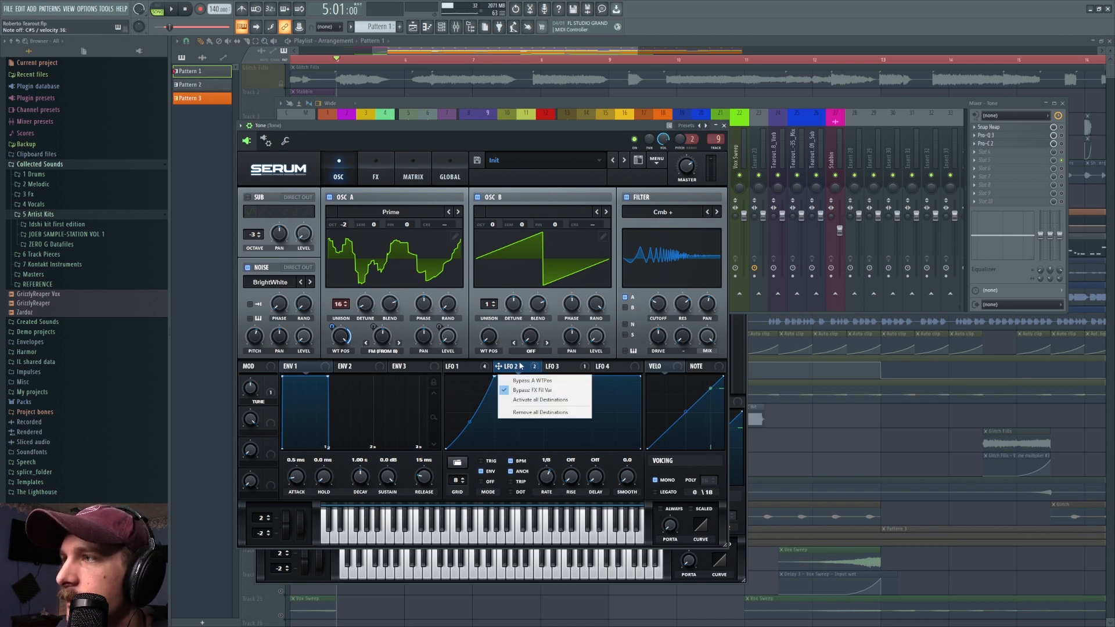
{"action": "left_click", "coordinate": [519, 370]}
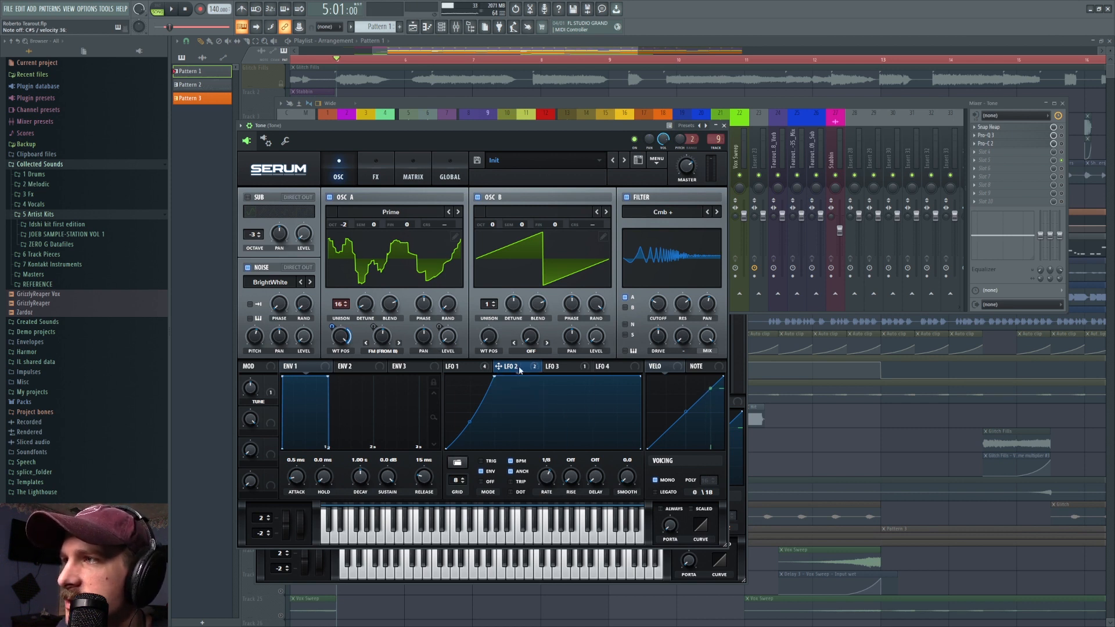
Bring up LFO 3 and switch the Cmb + filter off and back on to compare the sound
{"action": "left_click", "coordinate": [567, 367]}
{"action": "left_click", "coordinate": [568, 369]}
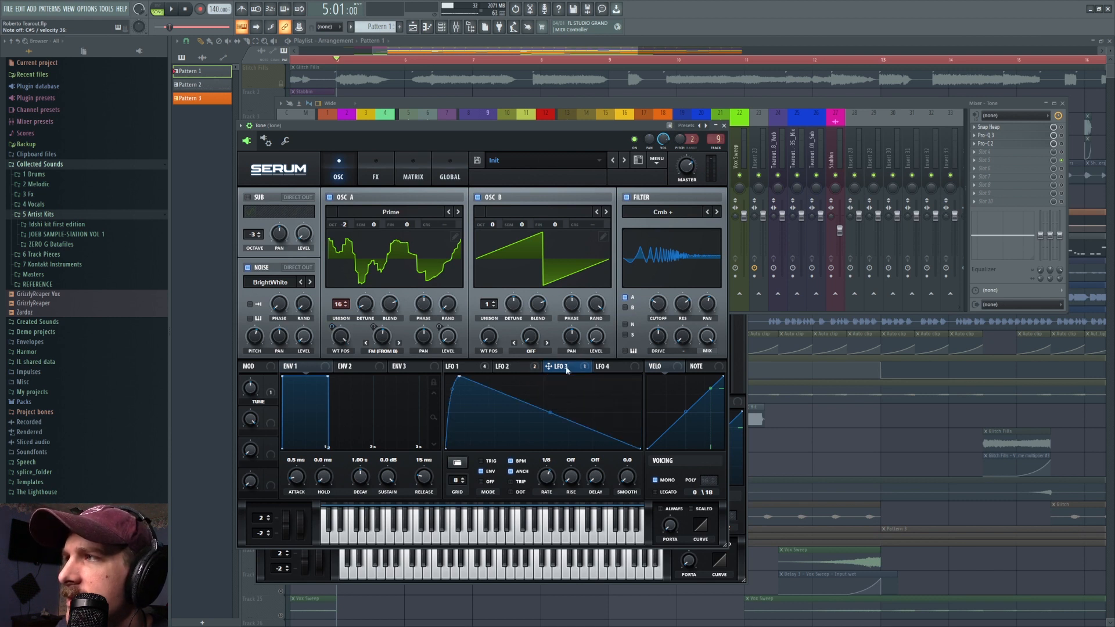
{"action": "left_click", "coordinate": [627, 197]}
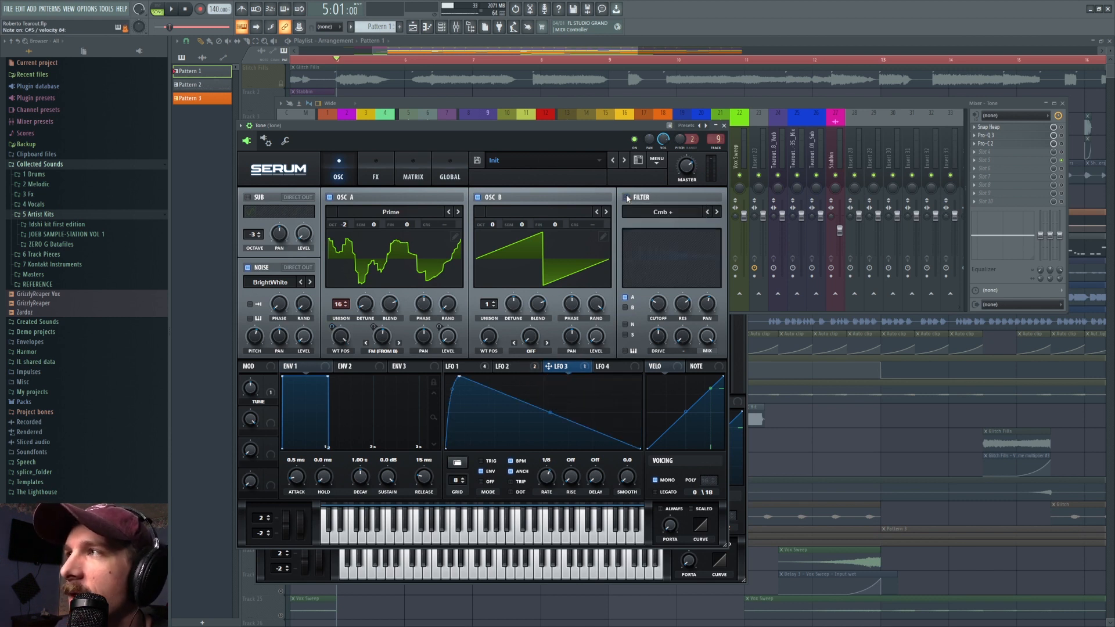
{"action": "left_click", "coordinate": [627, 197]}
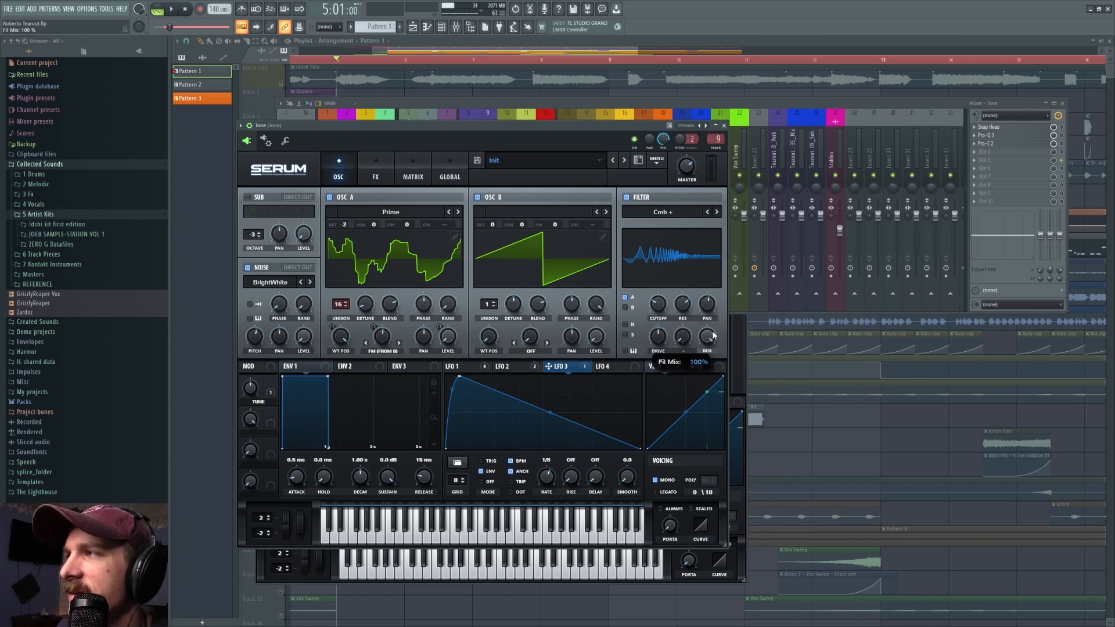
Enable the Reverb in the effects rack and reactivate LFO 1's modulation of its mix
{"action": "left_click", "coordinate": [476, 367]}
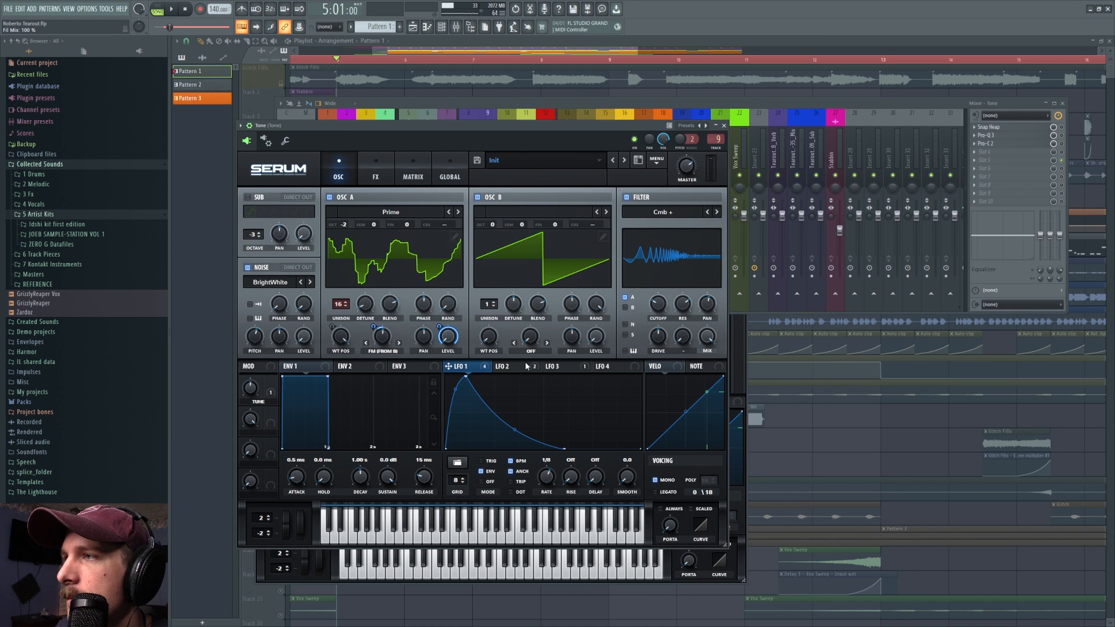
{"action": "left_click", "coordinate": [375, 166]}
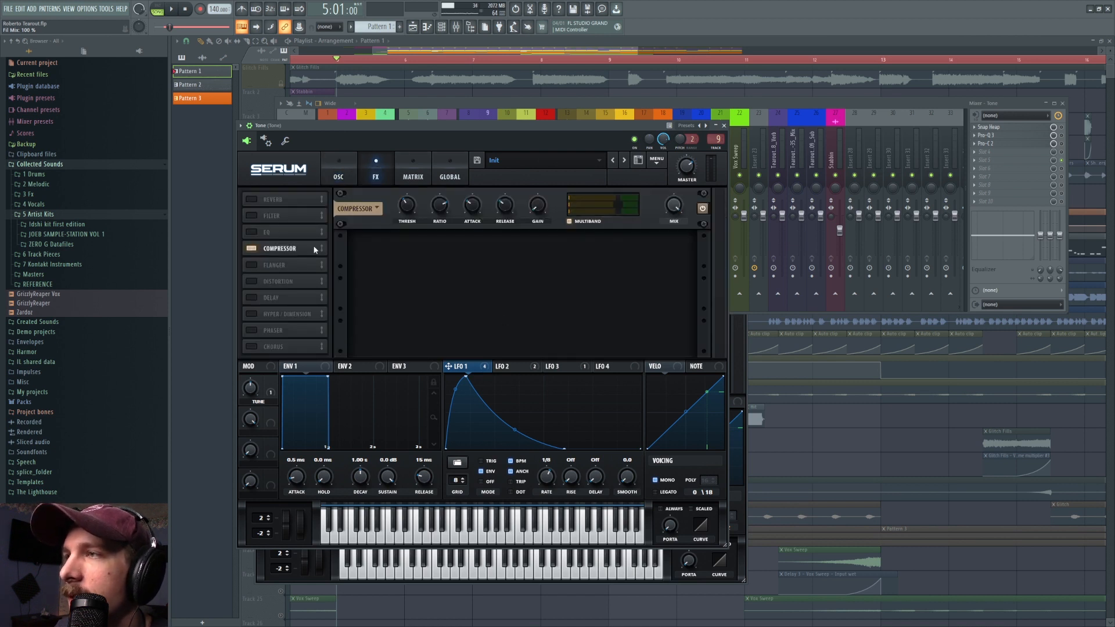
{"action": "right_click", "coordinate": [458, 366]}
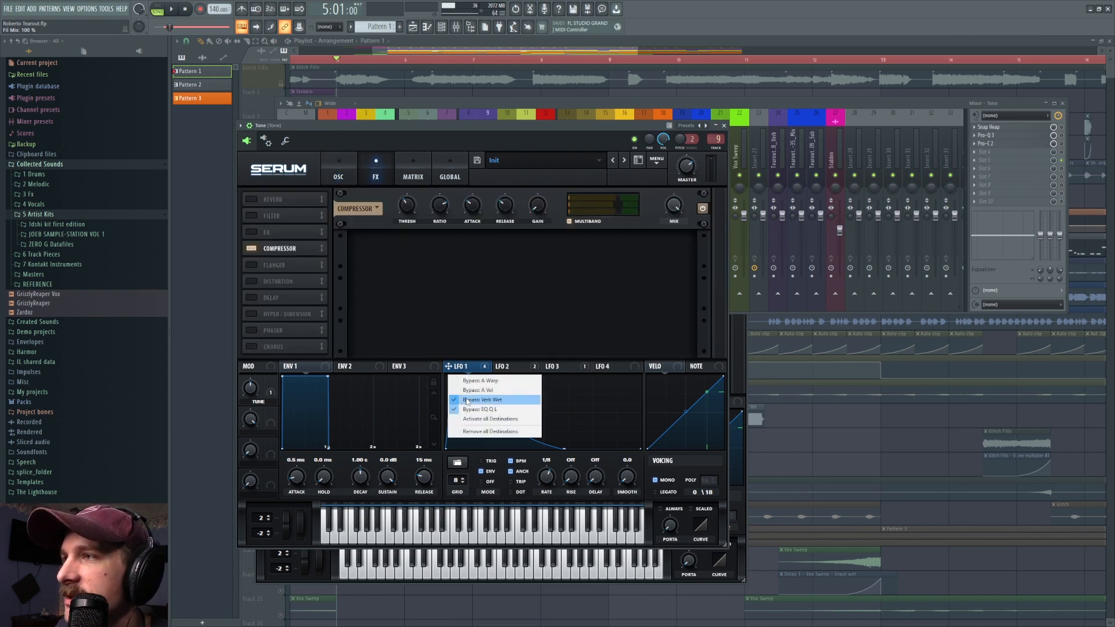
{"action": "left_click", "coordinate": [290, 203]}
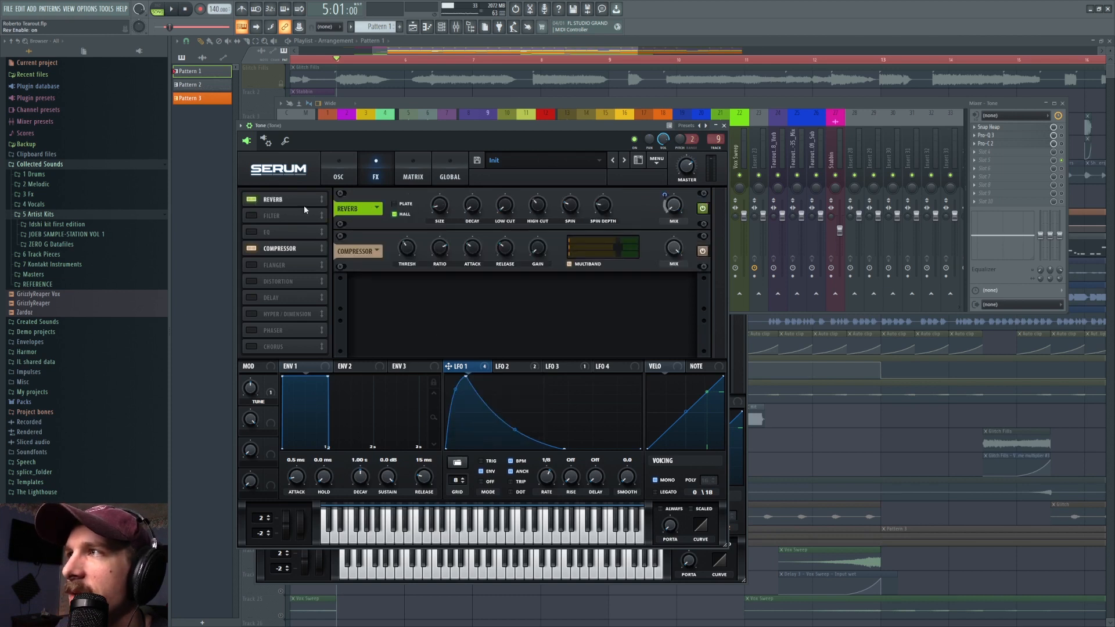
{"action": "right_click", "coordinate": [668, 195]}
{"action": "left_click", "coordinate": [723, 198]}
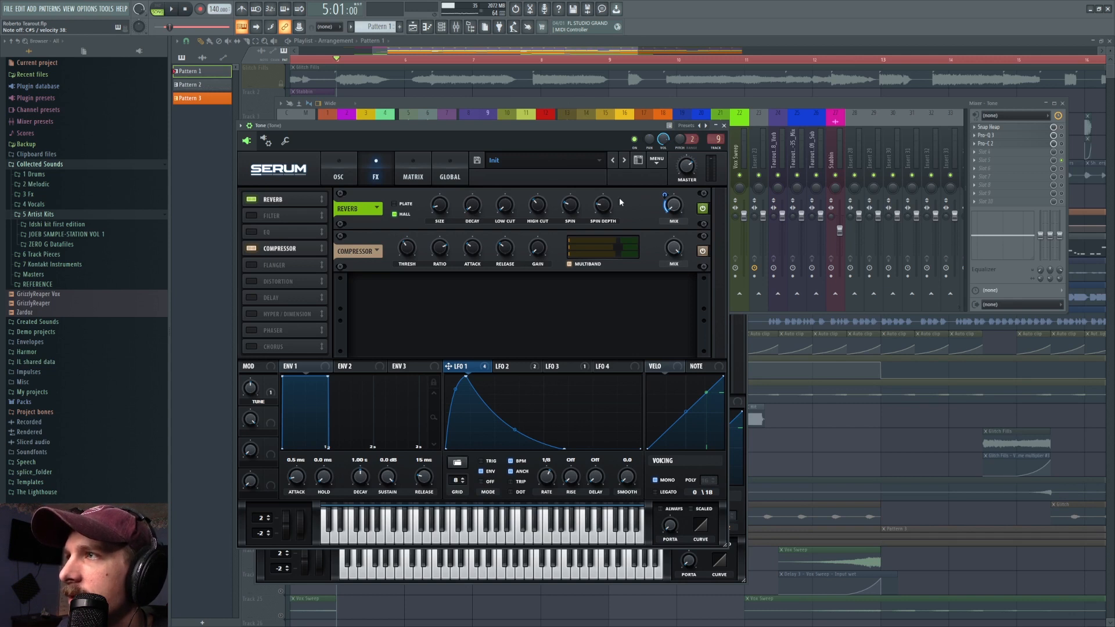
Enable the LN 12 Filter effect and reactivate LFO 2's modulation of its Freq parameter
{"action": "left_click", "coordinate": [251, 216]}
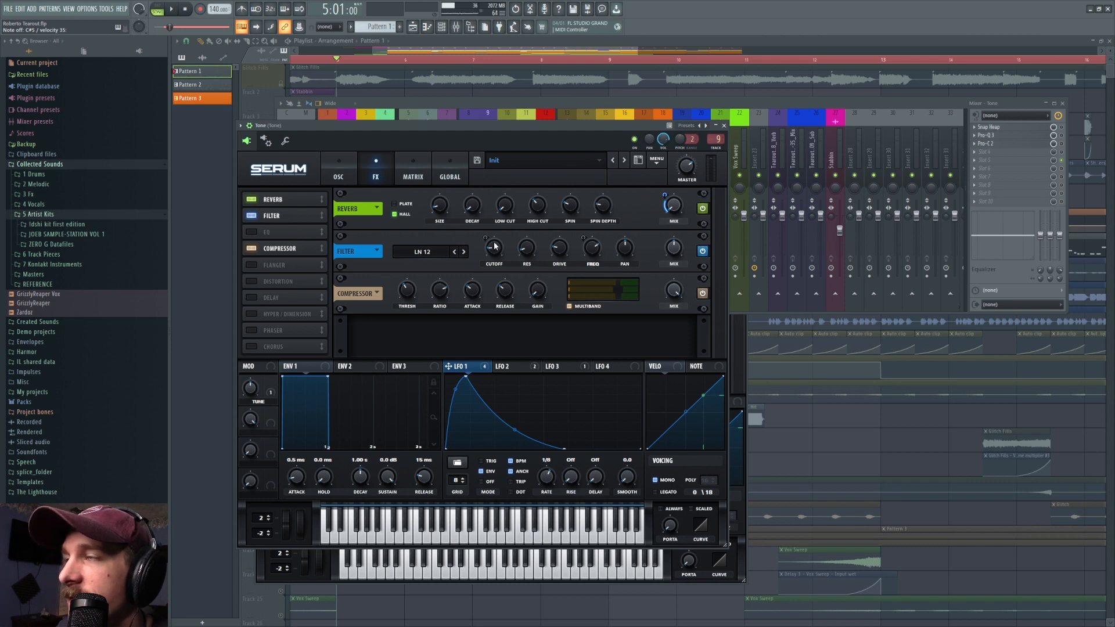
{"action": "left_click", "coordinate": [514, 365]}
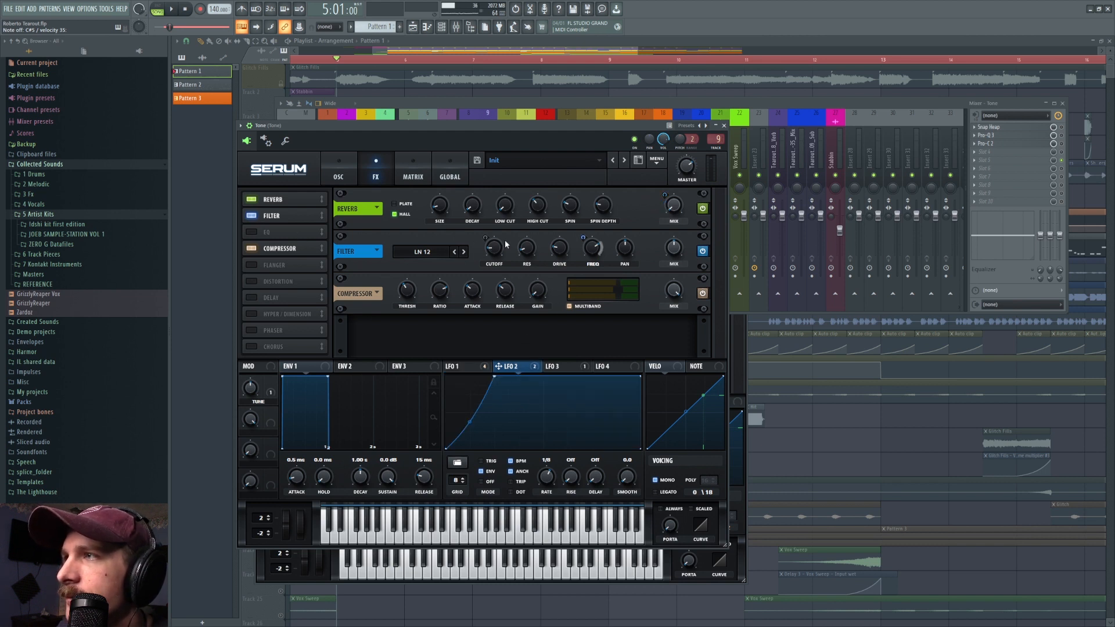
{"action": "right_click", "coordinate": [586, 247]}
{"action": "left_click", "coordinate": [626, 250]}
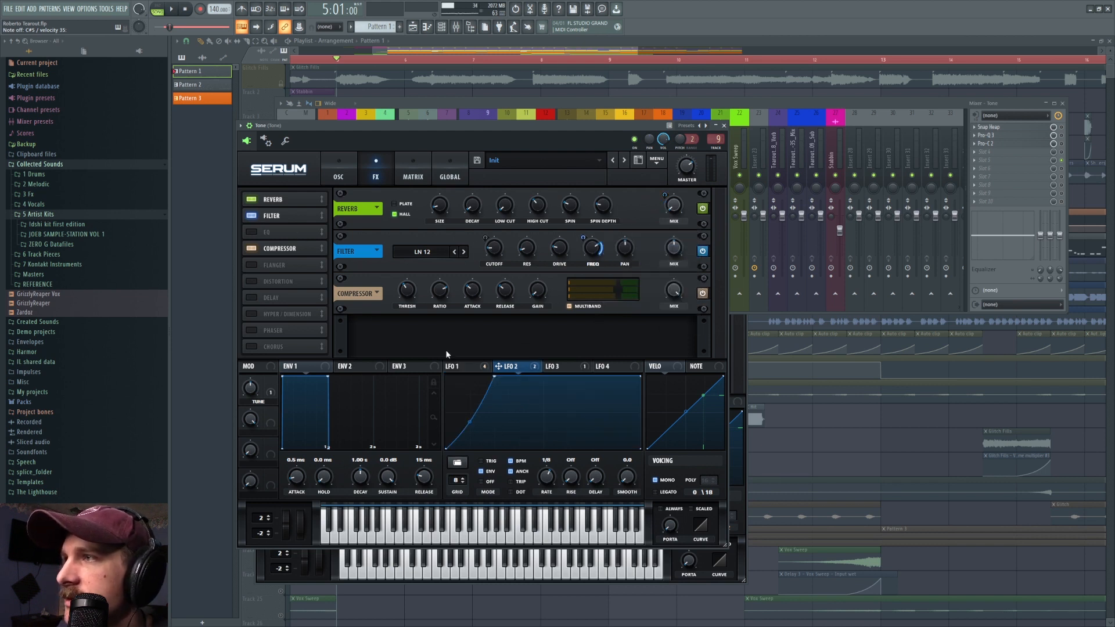
Reactivate LFO 3's modulation of the filter cutoff, check LFO 2's destinations, and activate all destinations of LFO 1
{"action": "right_click", "coordinate": [572, 369]}
{"action": "left_click", "coordinate": [571, 390]}
{"action": "right_click", "coordinate": [508, 369]}
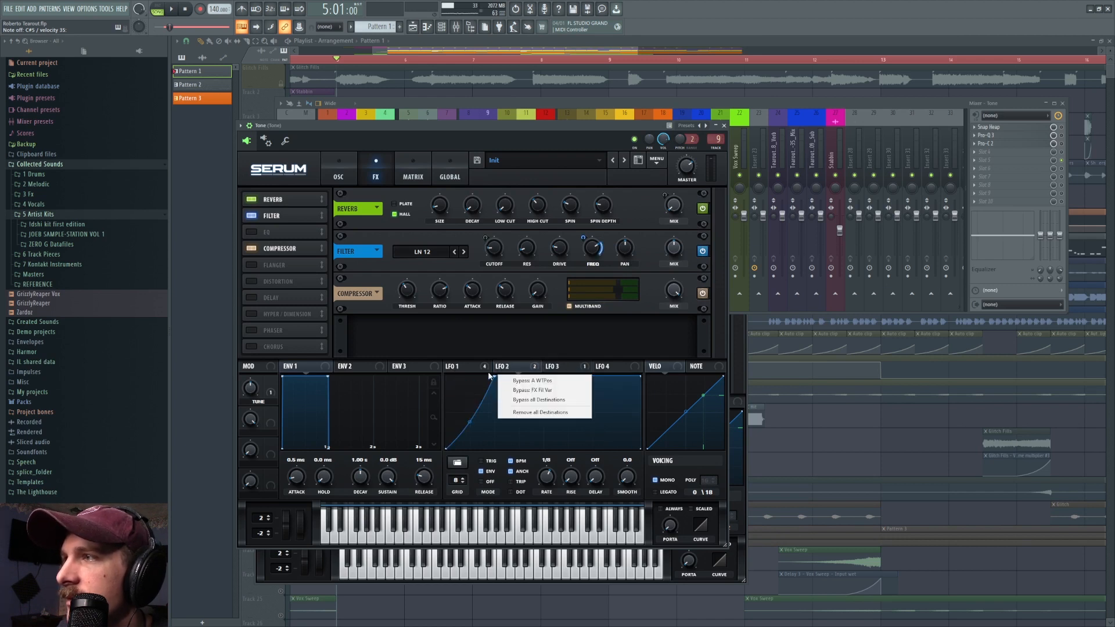
{"action": "left_click", "coordinate": [458, 367]}
{"action": "right_click", "coordinate": [459, 368]}
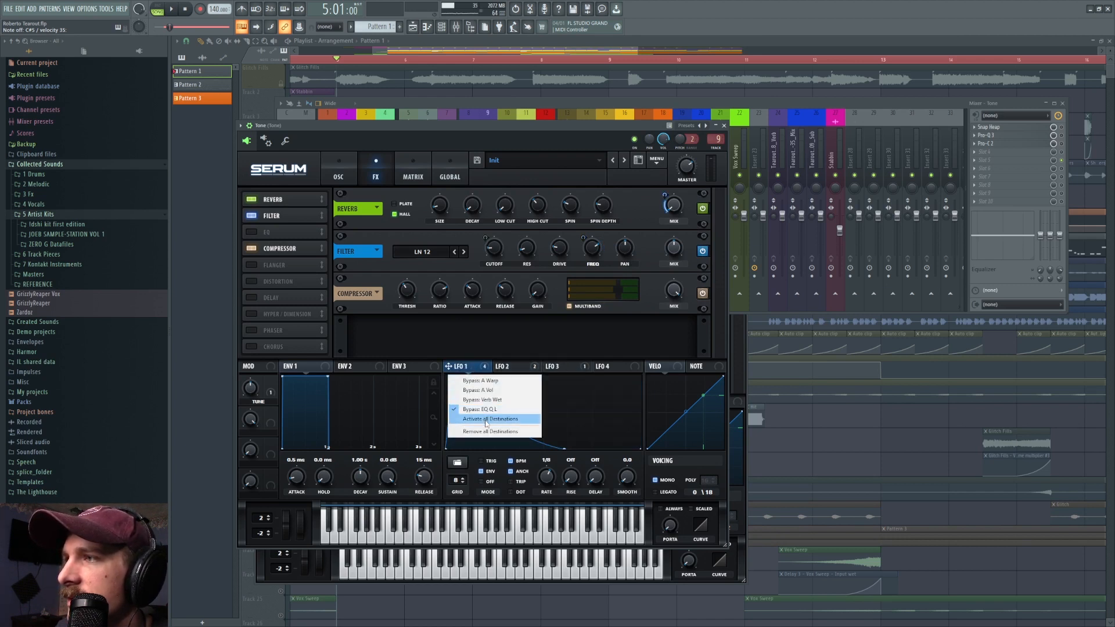
{"action": "left_click", "coordinate": [486, 419]}
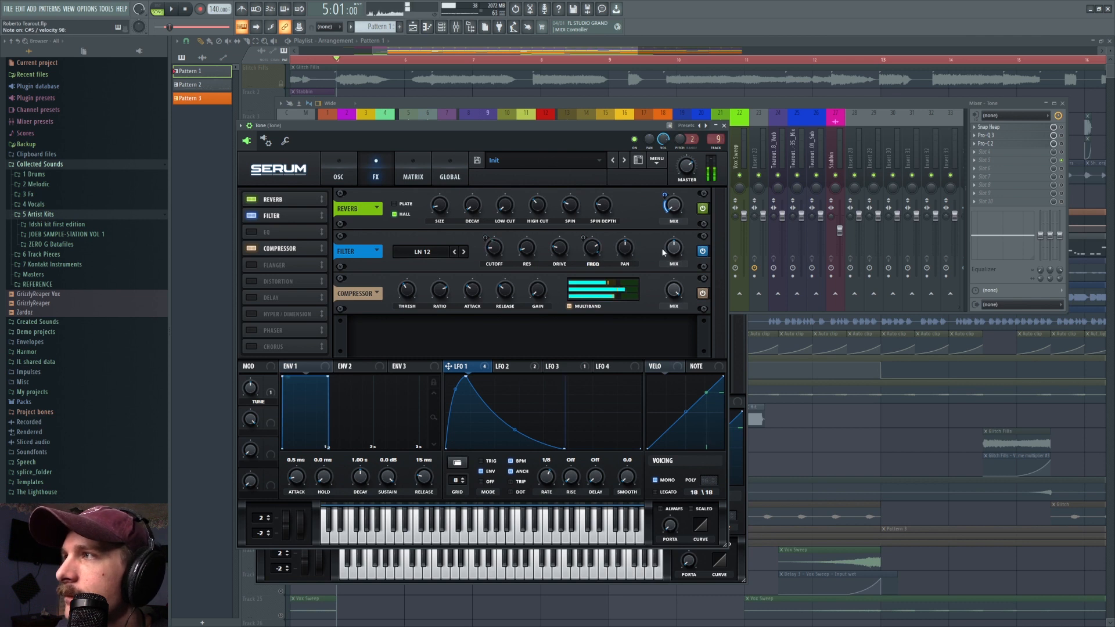
Examine the shapes, LFO mode and effect targets of LFO 1, LFO 2 and LFO 3, along with the Filter's mix
{"action": "left_click", "coordinate": [573, 368]}
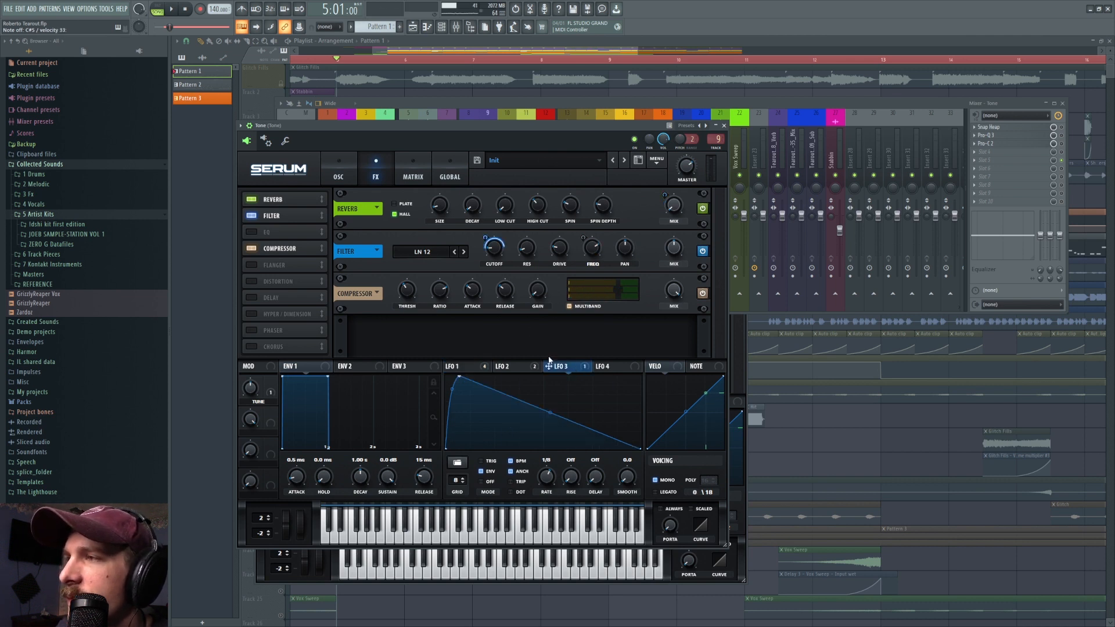
{"action": "left_click", "coordinate": [471, 367]}
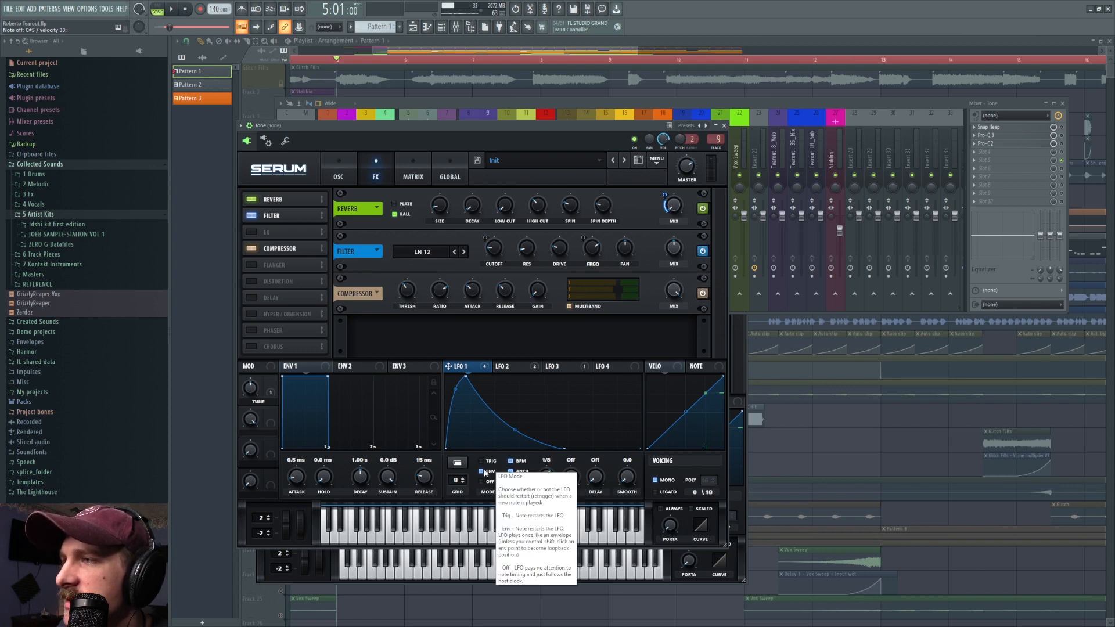
{"action": "left_click", "coordinate": [555, 368]}
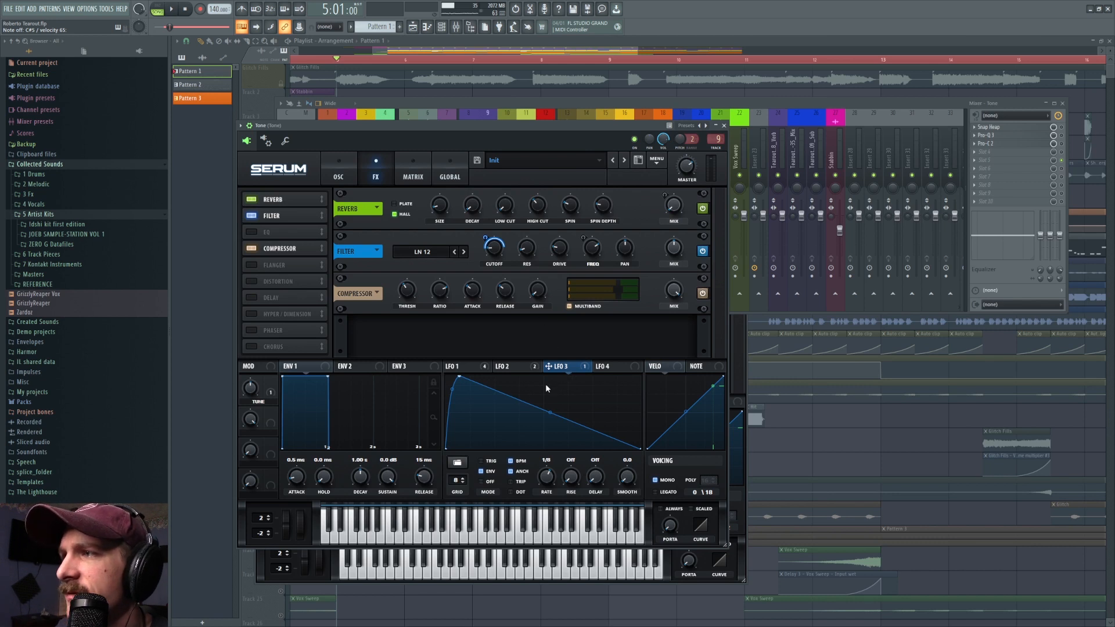
{"action": "left_click", "coordinate": [465, 367]}
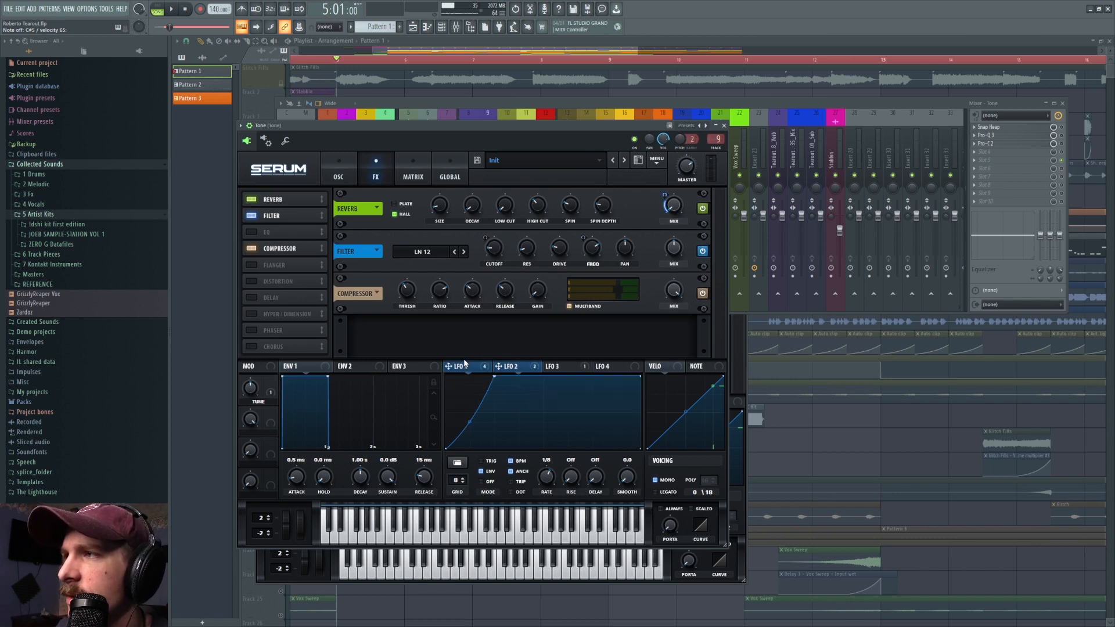
{"action": "left_click", "coordinate": [580, 366]}
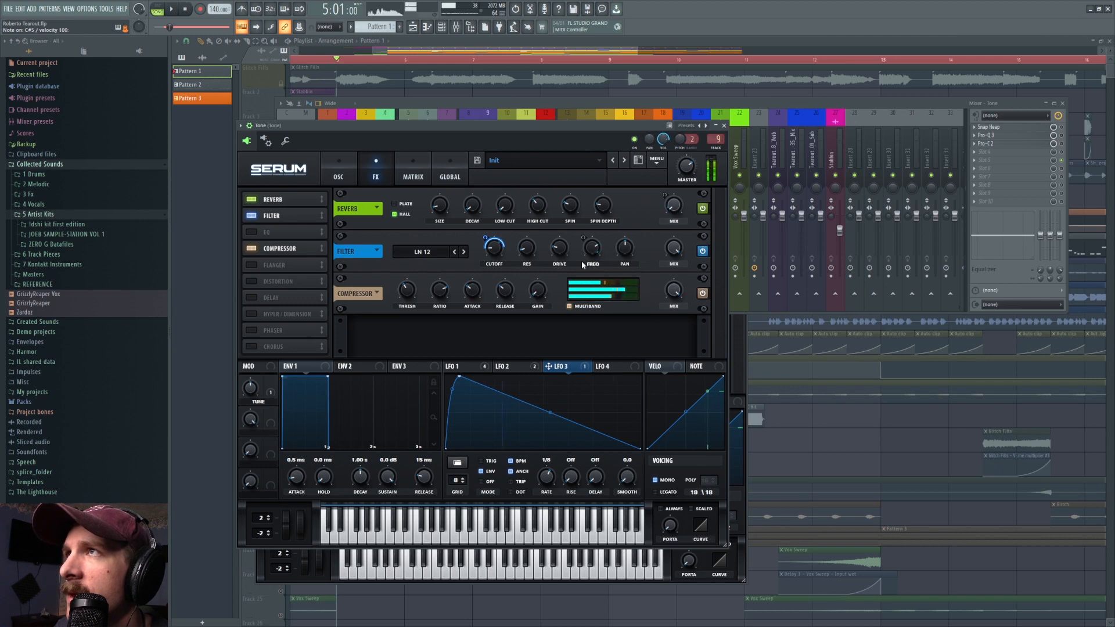
{"action": "mouse_move", "coordinate": [673, 249]}
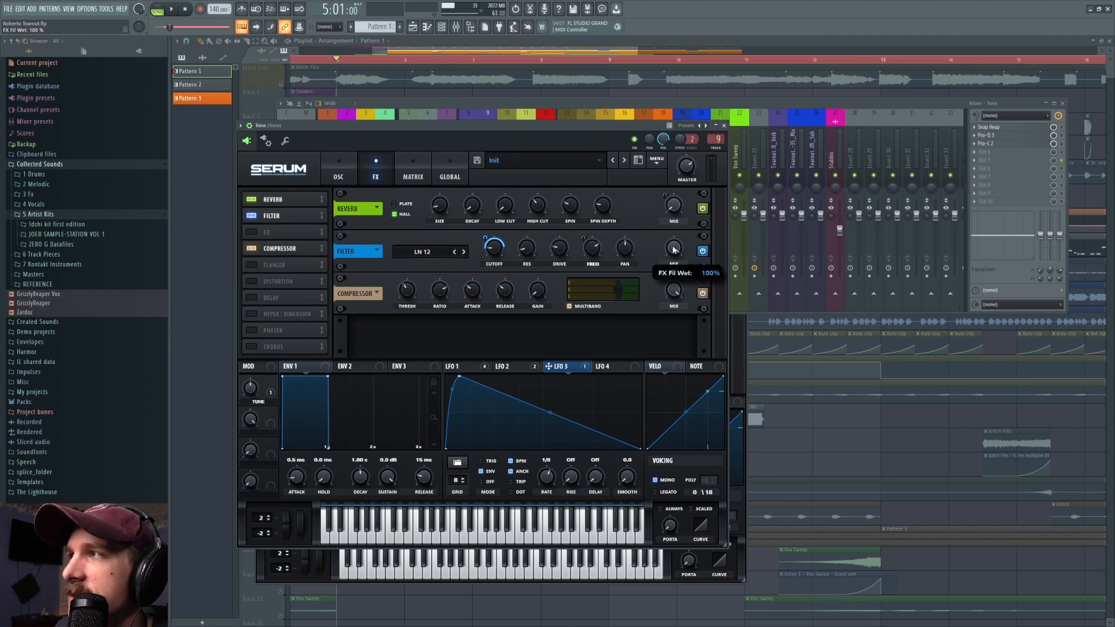
{"action": "left_click", "coordinate": [511, 366]}
{"action": "mouse_move", "coordinate": [488, 250]}
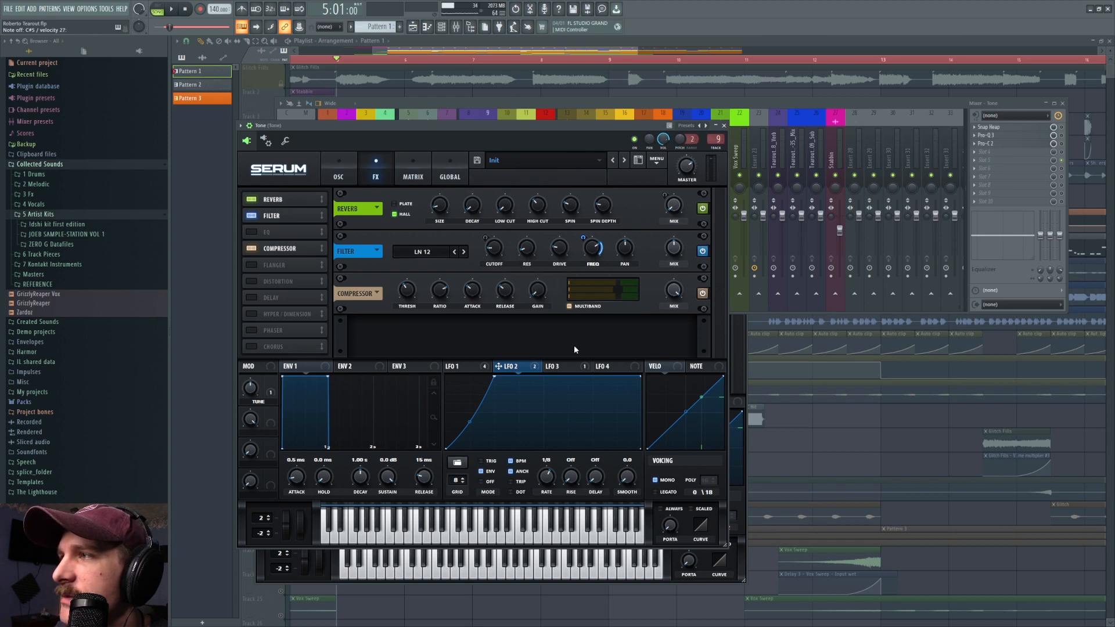
{"action": "left_click", "coordinate": [567, 367]}
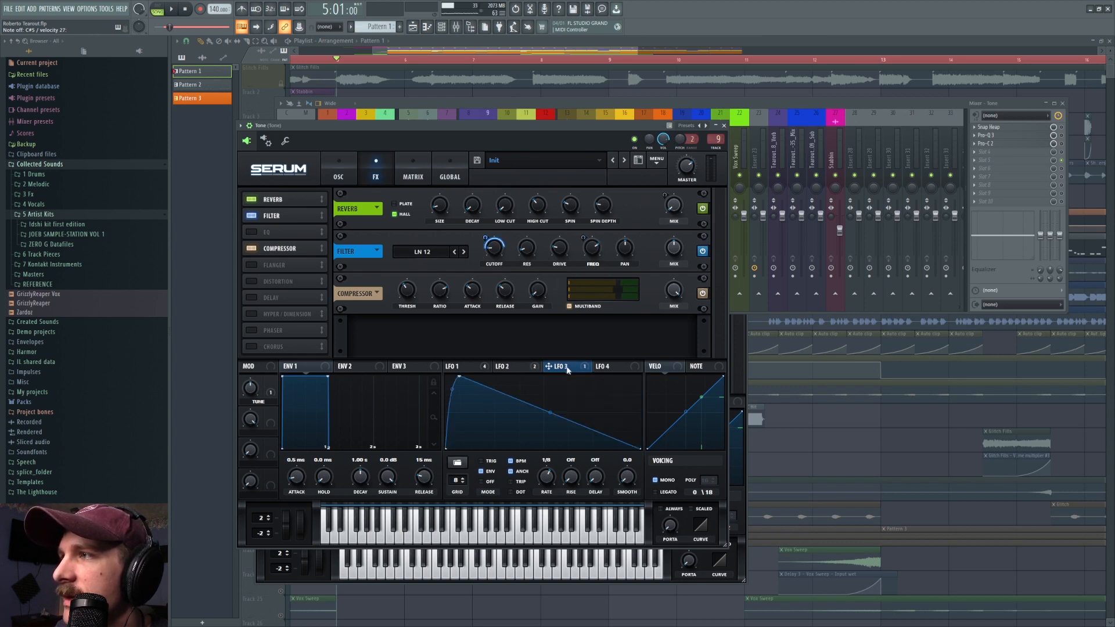
Check LFO 2's shape and the Filter's Drive, and enable the EQ effect in the effects rack
{"action": "left_click", "coordinate": [511, 368]}
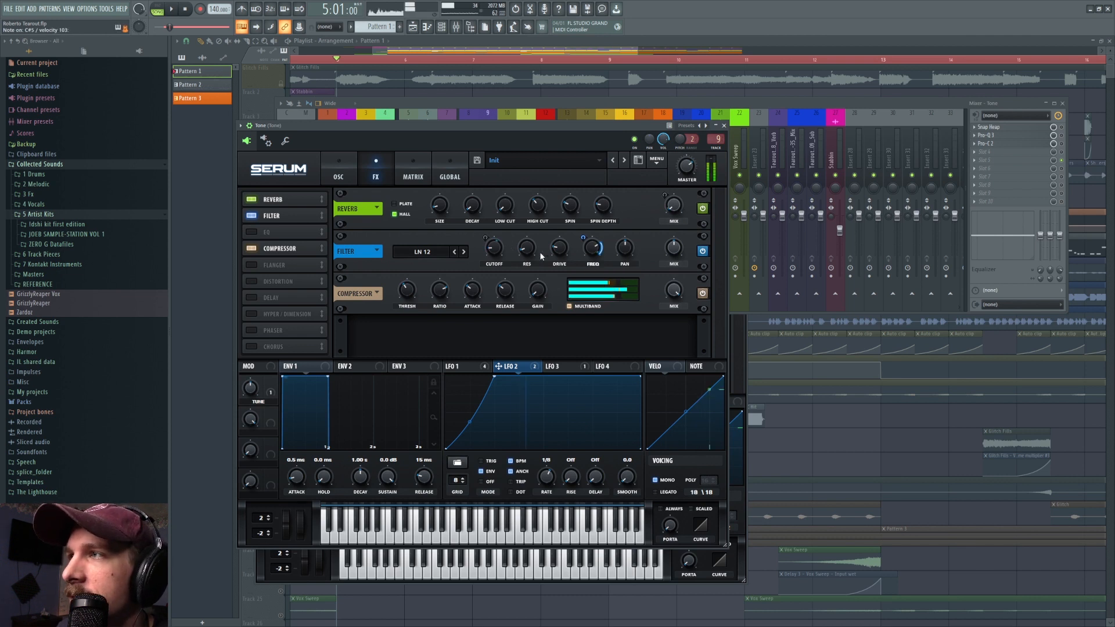
{"action": "mouse_move", "coordinate": [565, 251]}
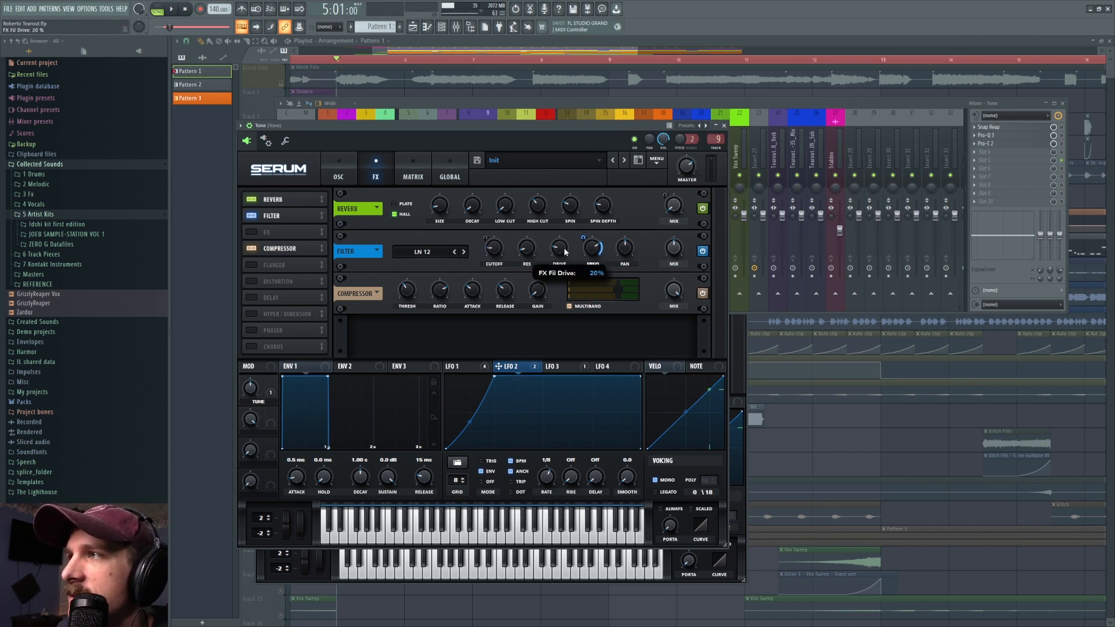
{"action": "left_click", "coordinate": [254, 232]}
{"action": "left_click_drag", "start_coordinate": [408, 294], "coordinate": [409, 291]}
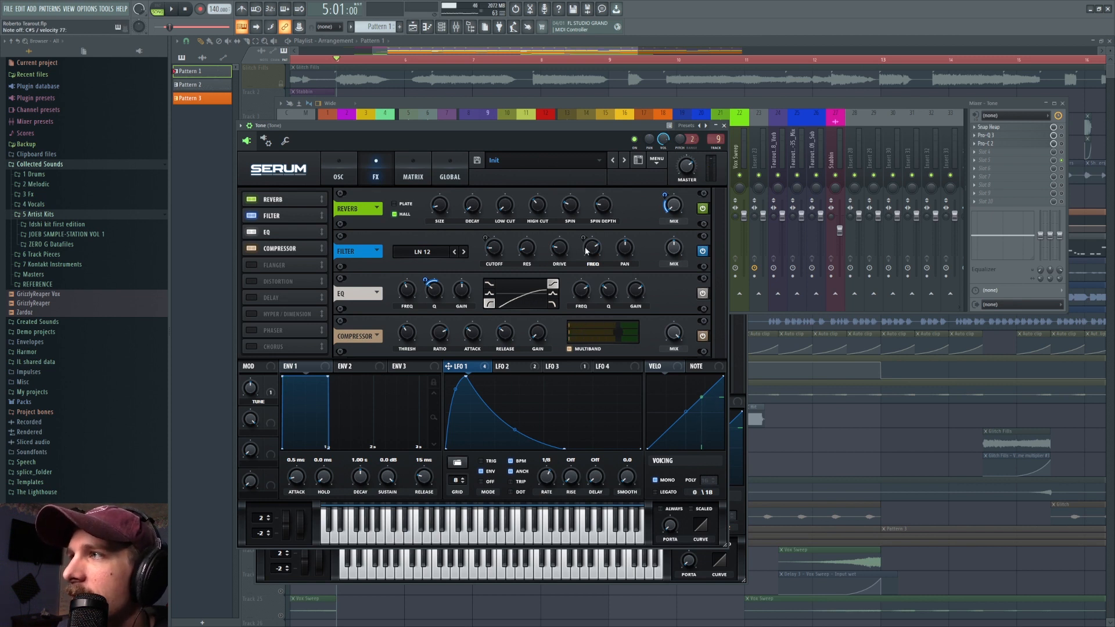
Try different wet amounts on the LN 12 Filter and set its mix to 50%
{"action": "right_click", "coordinate": [670, 253]}
{"action": "left_click", "coordinate": [672, 251]}
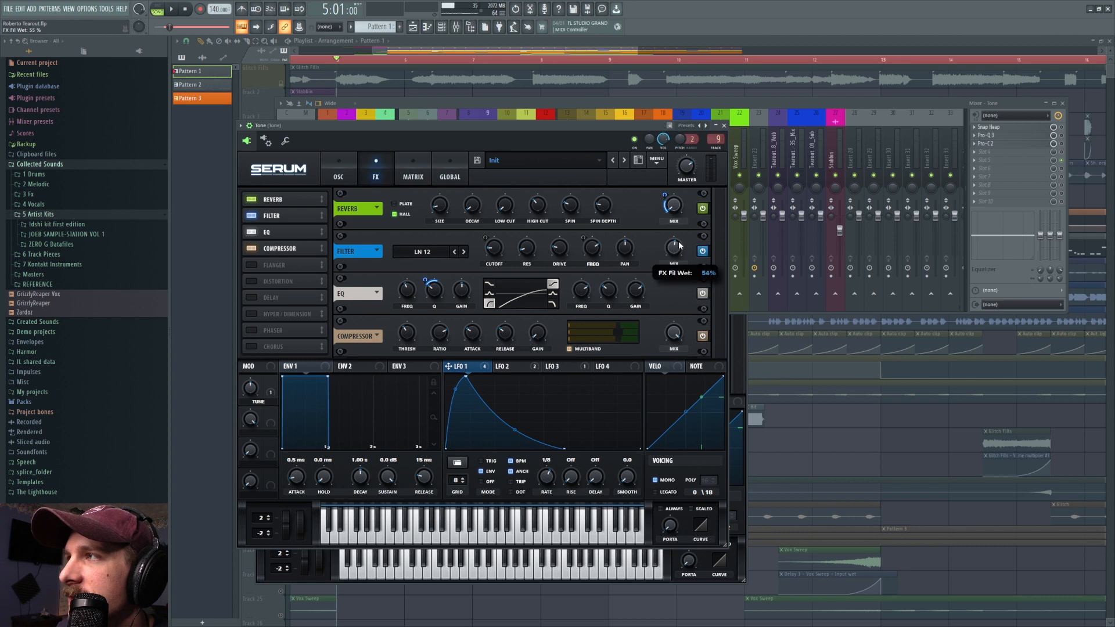
{"action": "left_click_drag", "start_coordinate": [677, 245], "coordinate": [722, 192]}
{"action": "right_click", "coordinate": [674, 249]}
{"action": "left_click", "coordinate": [724, 285]}
{"action": "double_click", "coordinate": [678, 246]}
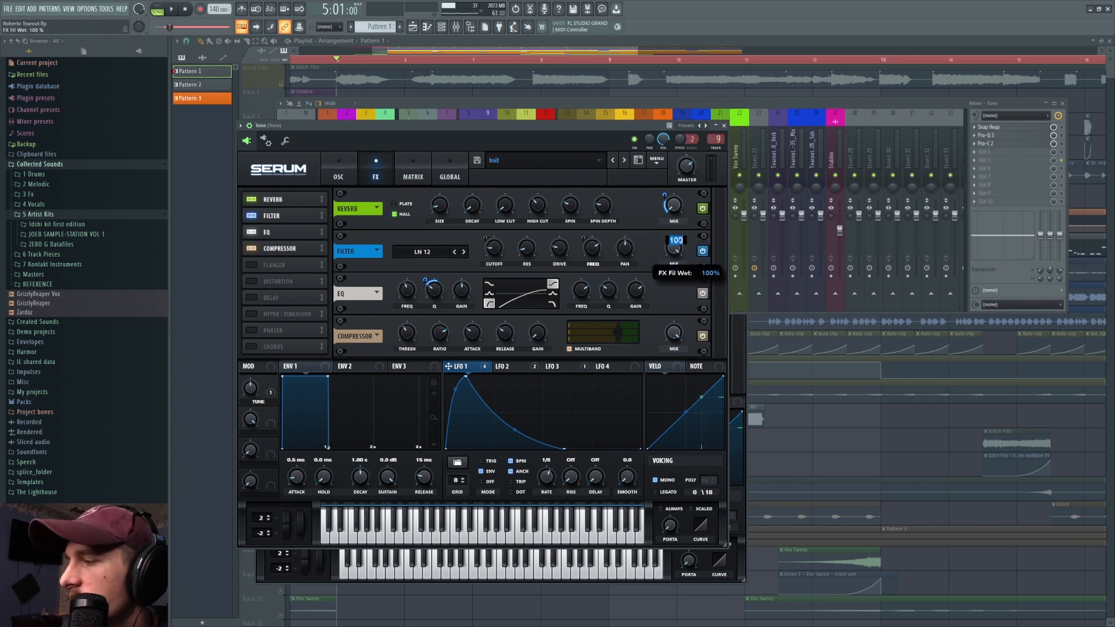
{"action": "type", "text": "50"}
{"action": "key", "text": "Return"}
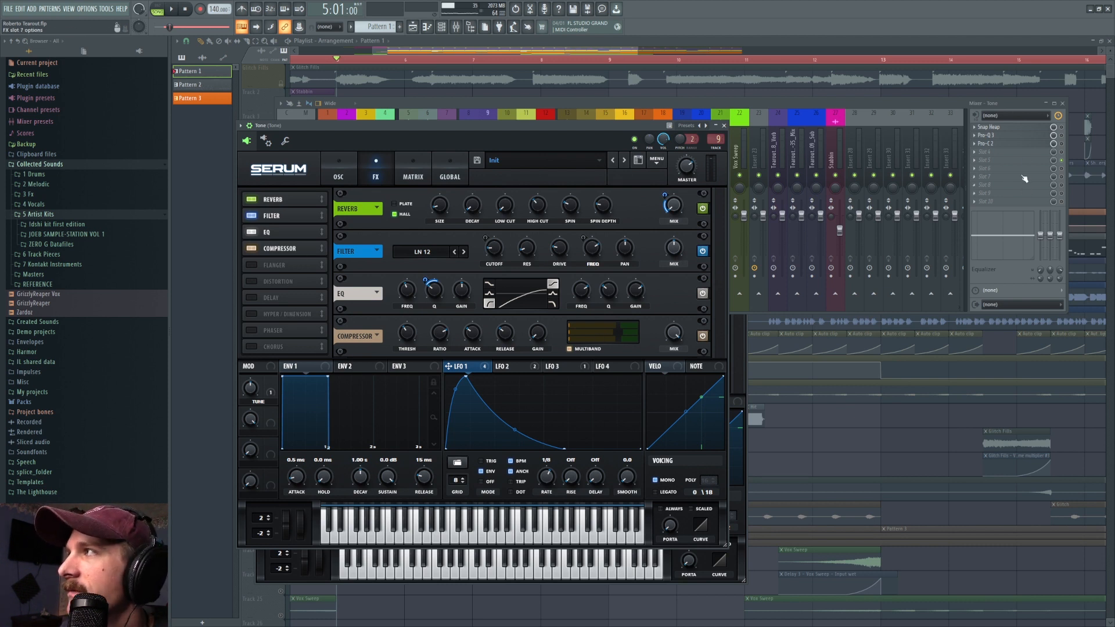
Bring the mixer forward and open the Snap Heap effect on the Tone track
{"action": "left_click", "coordinate": [847, 107]}
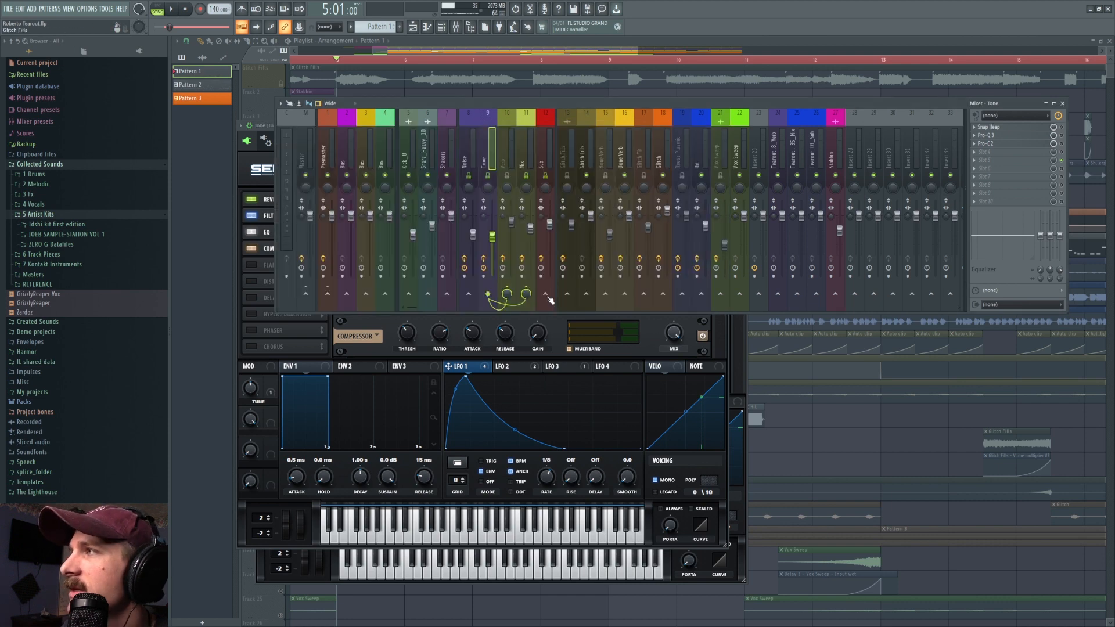
{"action": "left_click", "coordinate": [265, 126]}
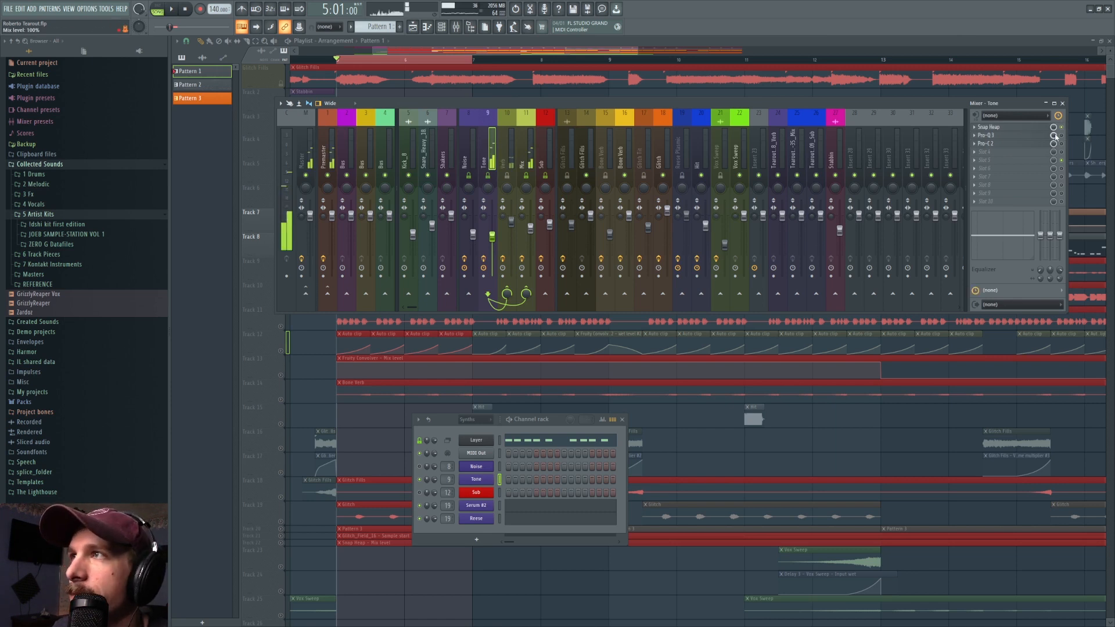
{"action": "left_click", "coordinate": [1007, 129]}
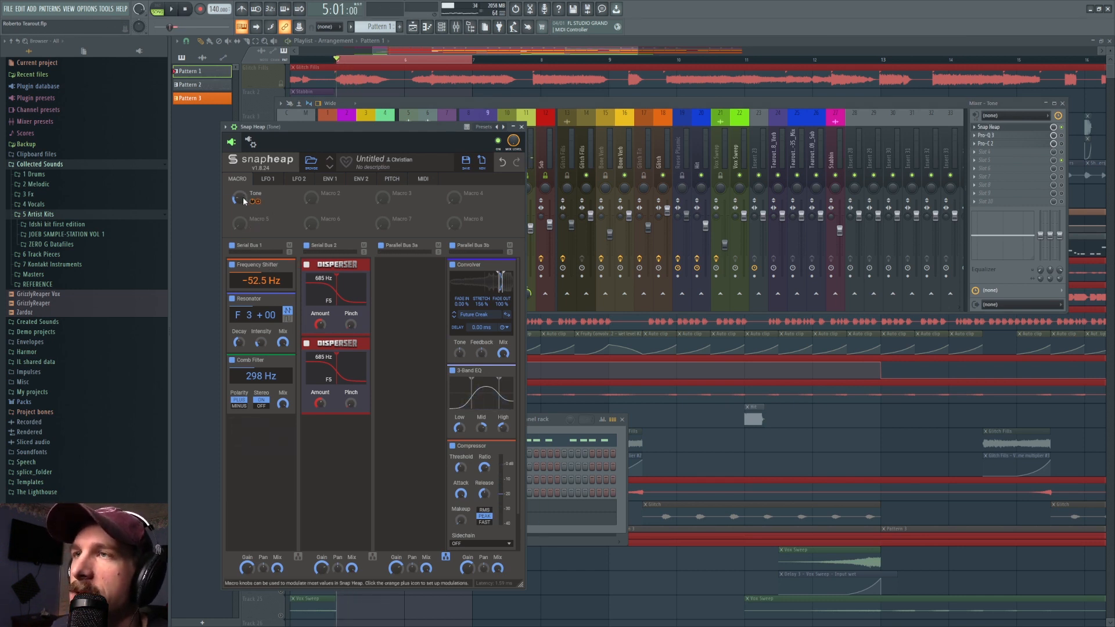
Bypass Snap Heap's Resonator, Comb Filter, both Dispersers and the Parallel Bus 3b lane, and try the Tone macro on the Frequency Shifter
{"action": "left_click", "coordinate": [231, 298]}
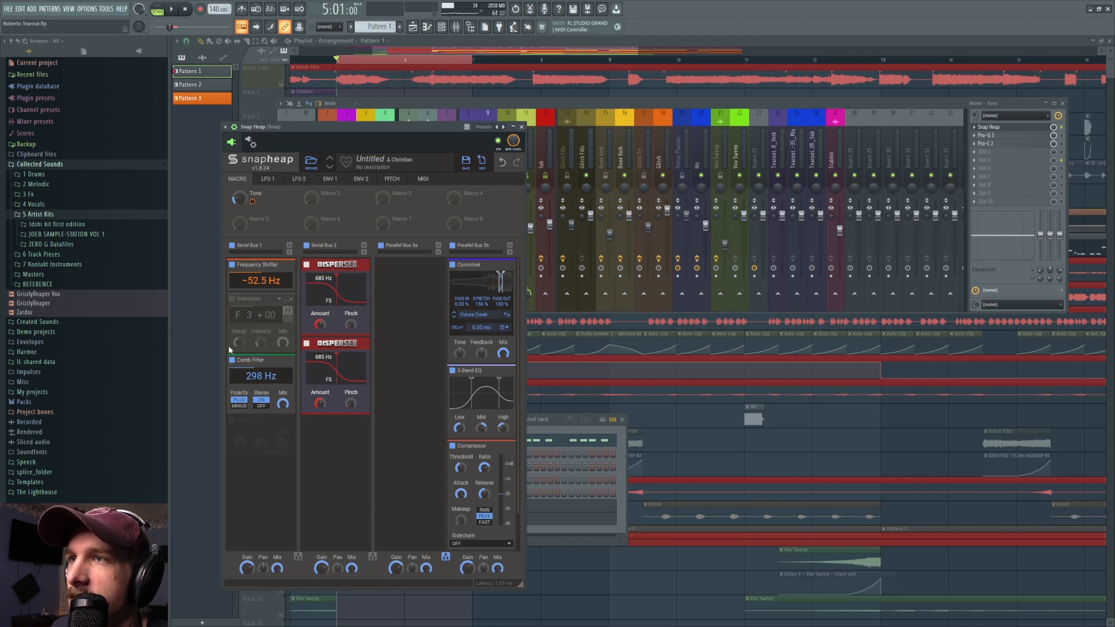
{"action": "left_click", "coordinate": [232, 360]}
{"action": "left_click", "coordinate": [306, 264]}
{"action": "left_click", "coordinate": [306, 343]}
{"action": "left_click", "coordinate": [451, 245]}
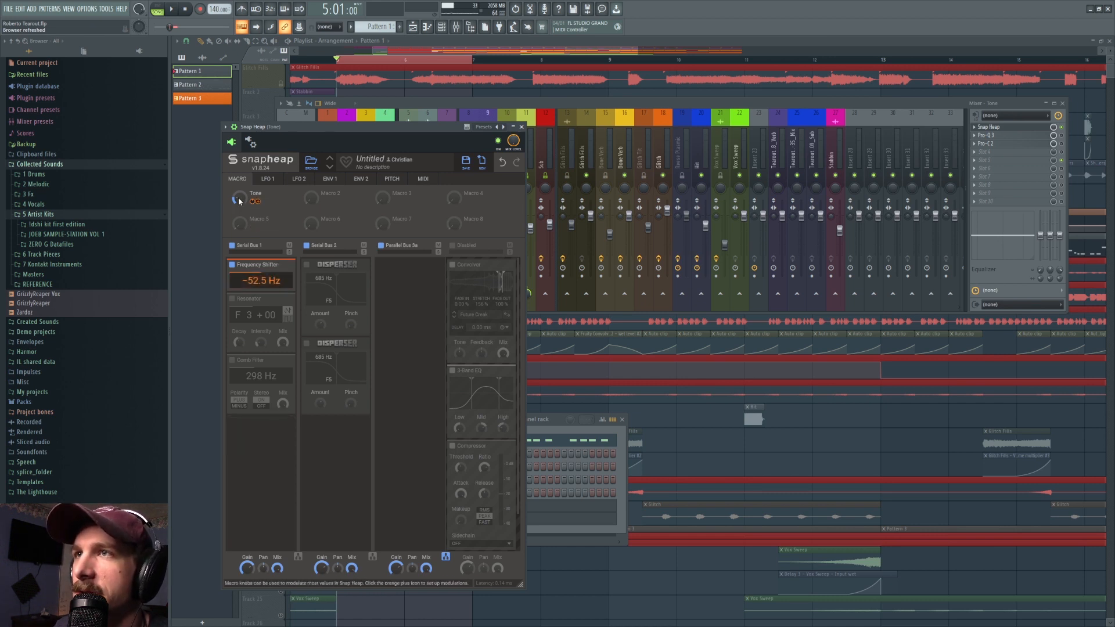
{"action": "left_click_drag", "start_coordinate": [239, 201], "coordinate": [241, 201]}
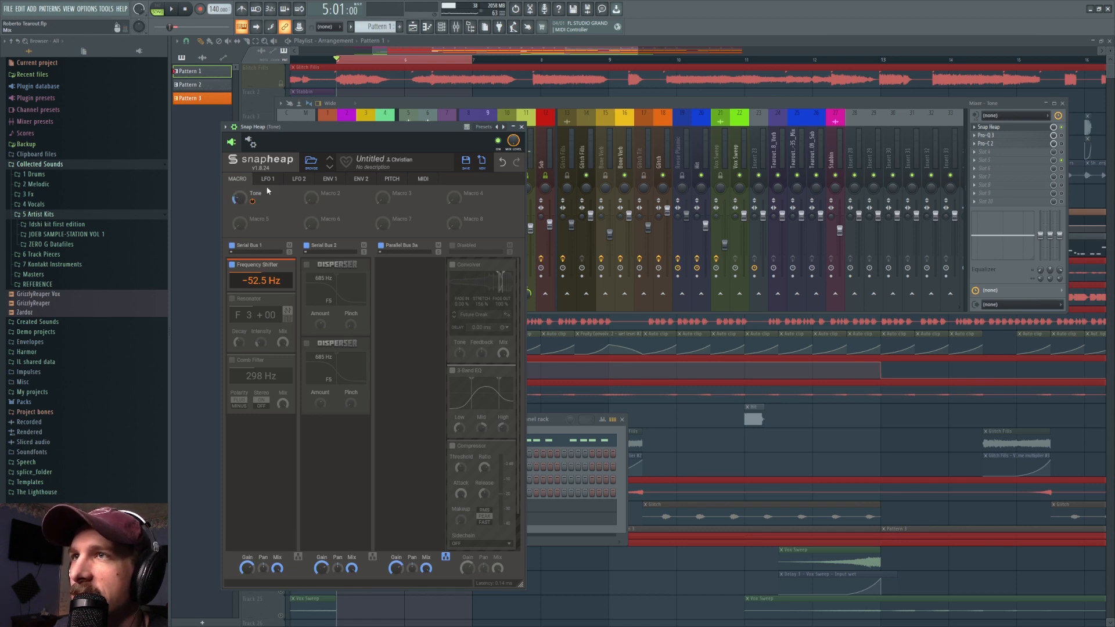
Extend the playlist's time selection to the start of bar 9 and audition the Tone layer with its Snap Heap Tone automation
{"action": "left_click", "coordinate": [489, 59]}
{"action": "scroll", "coordinate": [398, 64], "scroll_direction": "up", "scroll_amount": 2}
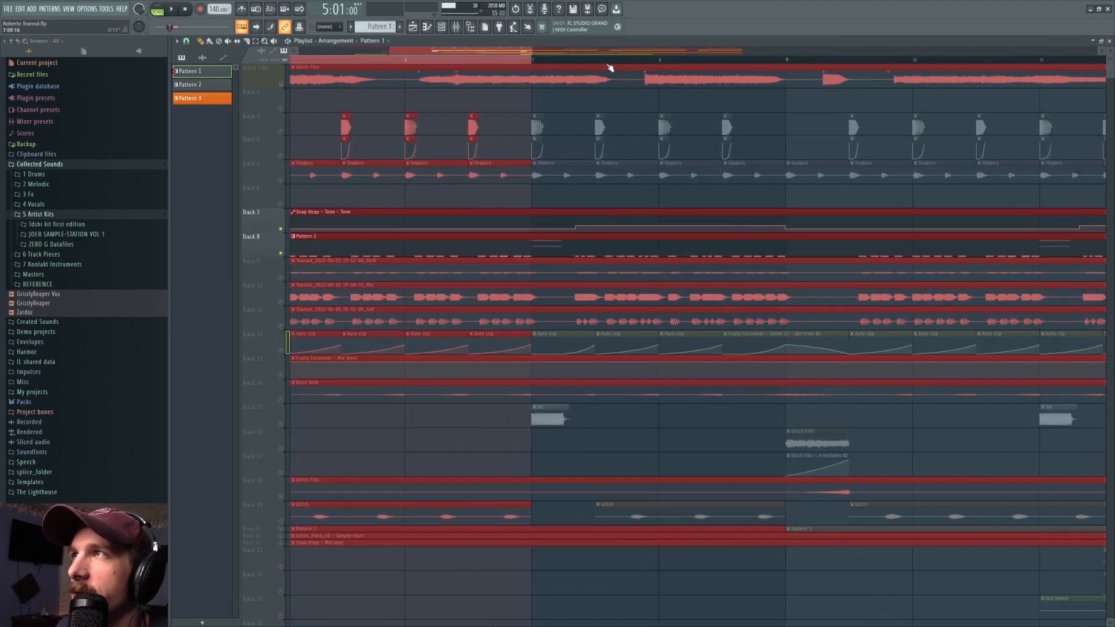
{"action": "left_click_drag", "start_coordinate": [577, 68], "coordinate": [645, 64]}
{"action": "scroll", "coordinate": [580, 65], "scroll_direction": "down", "scroll_amount": 2}
{"action": "left_click", "coordinate": [172, 10]}
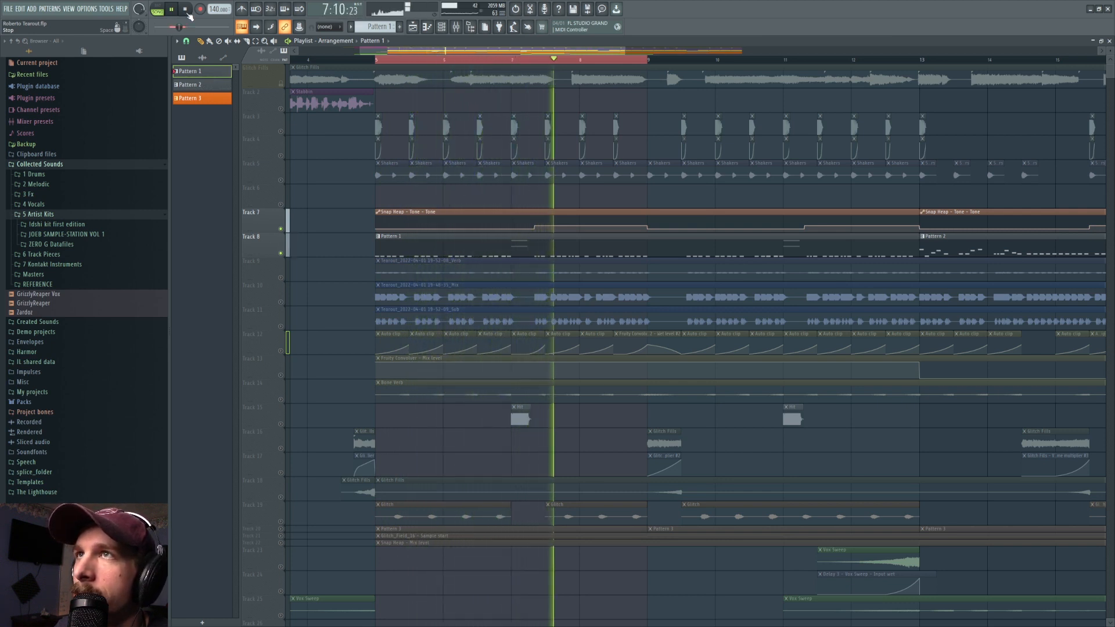
{"action": "left_click", "coordinate": [186, 11]}
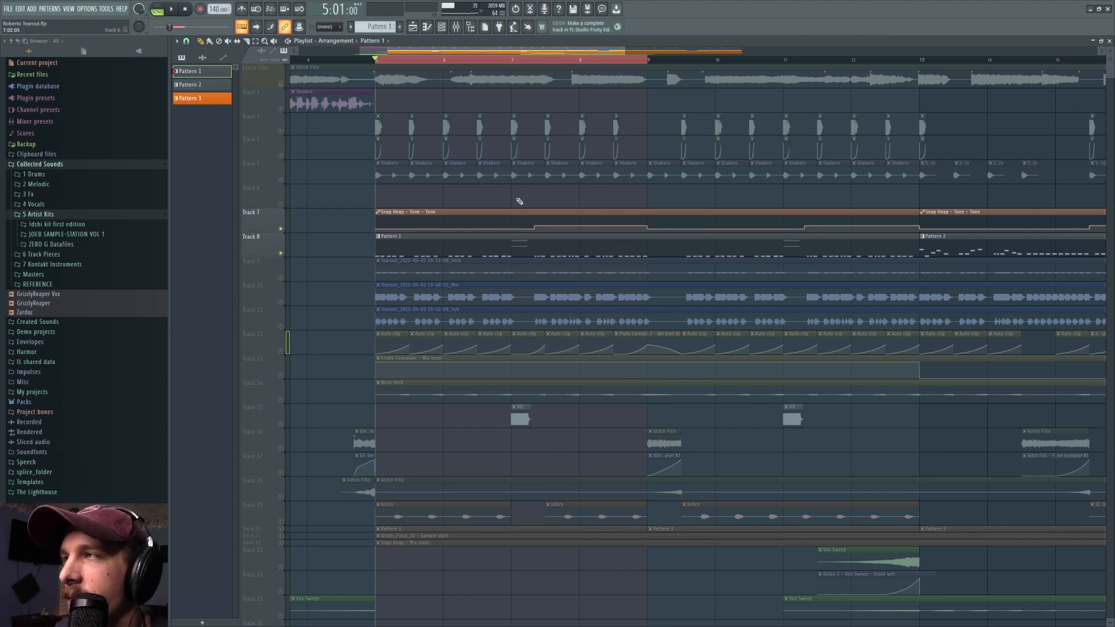
Open Pattern 1 in the piano roll and examine the Layer channel's notes
{"action": "left_click", "coordinate": [449, 26]}
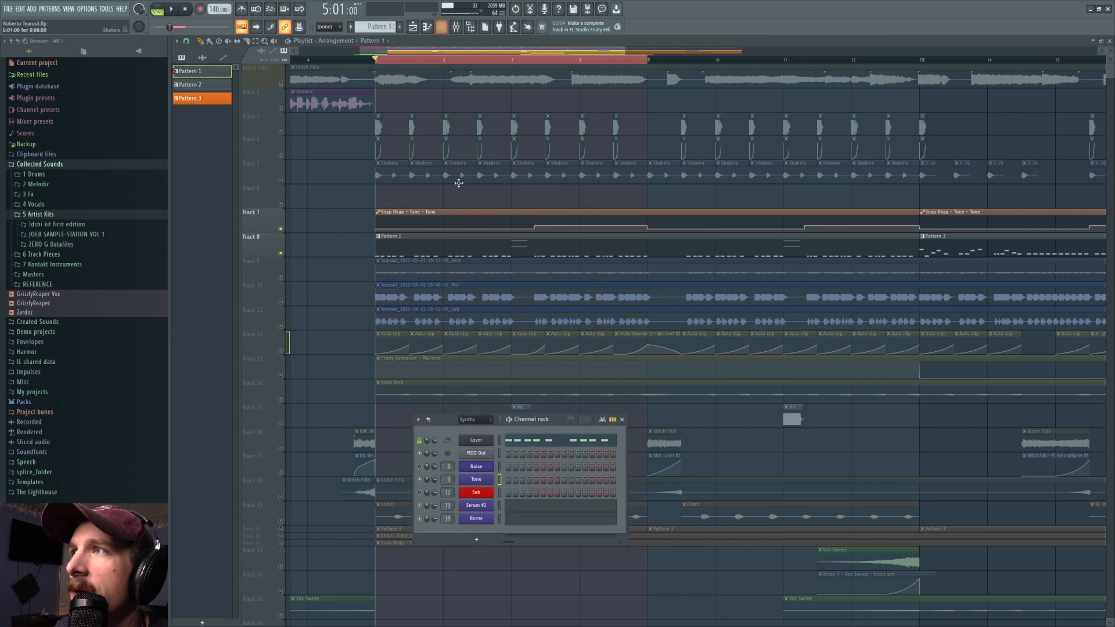
{"action": "double_click", "coordinate": [475, 244]}
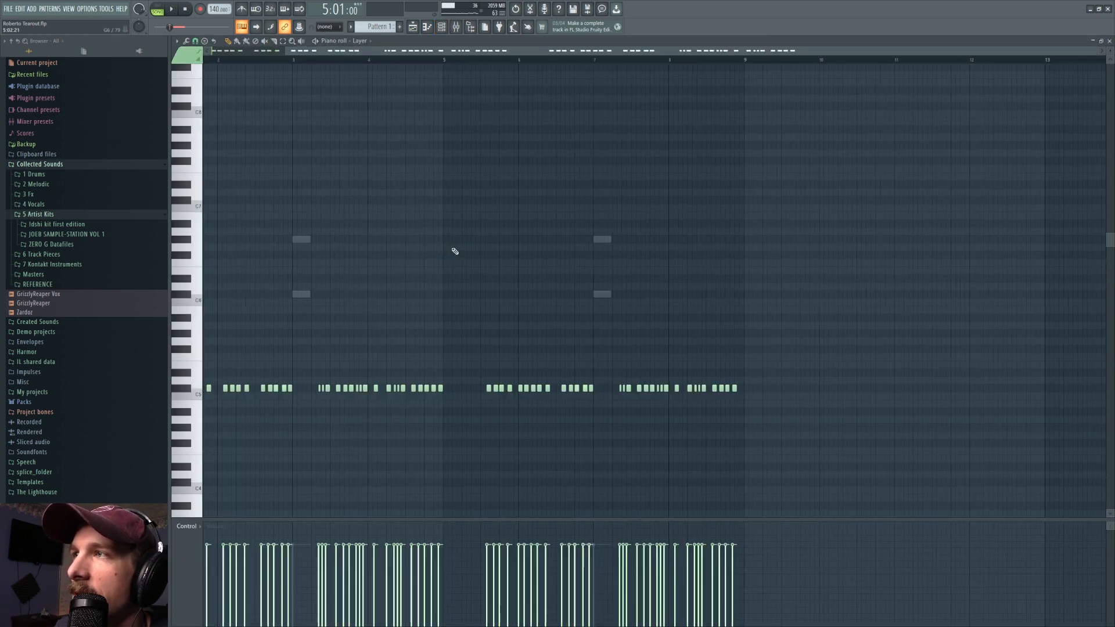
{"action": "left_click_drag", "start_coordinate": [399, 54], "coordinate": [313, 57]}
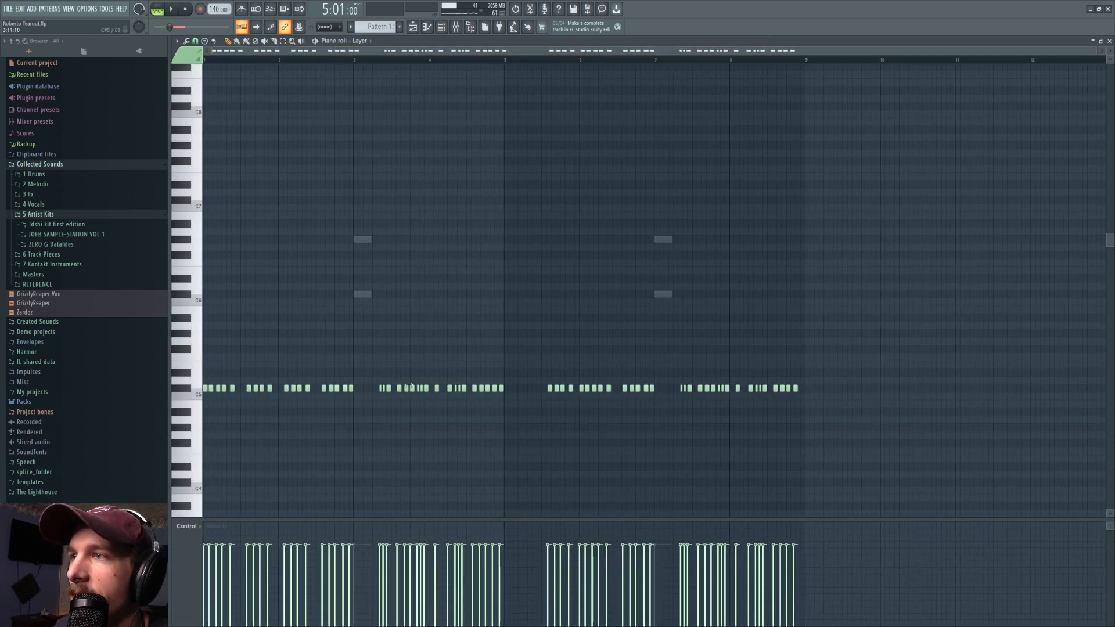
Return to Snap Heap on the Tone mixer track and demonstrate how the Tone macro modulates the Frequency Shifter
{"action": "left_click", "coordinate": [456, 27]}
{"action": "left_click", "coordinate": [413, 26]}
{"action": "left_click", "coordinate": [455, 27]}
{"action": "left_click", "coordinate": [983, 128]}
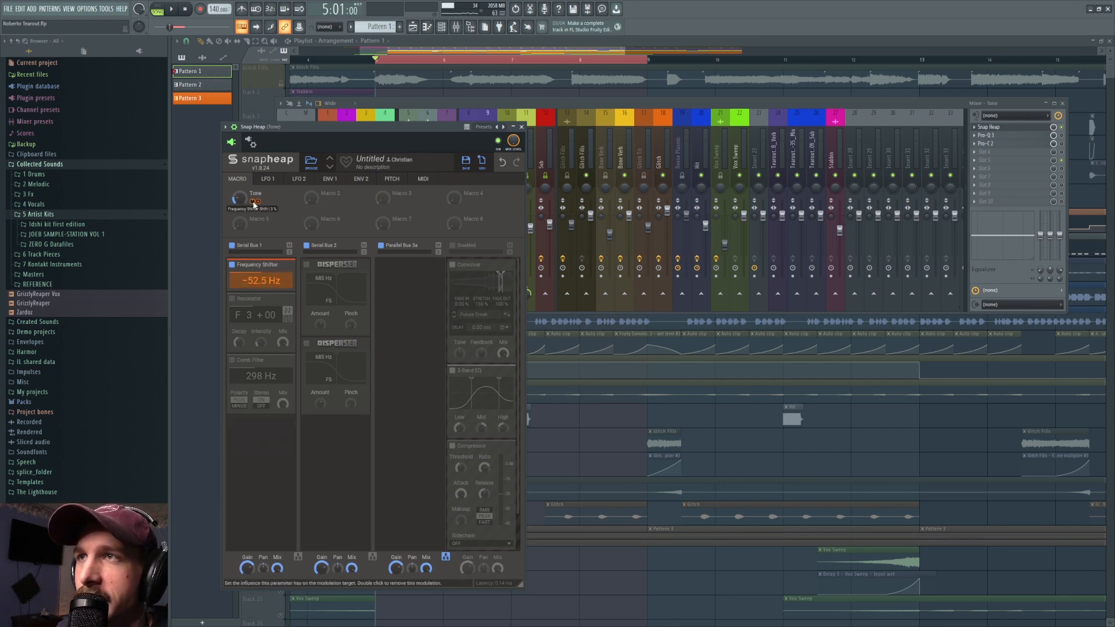
{"action": "left_click_drag", "start_coordinate": [242, 198], "coordinate": [242, 175]}
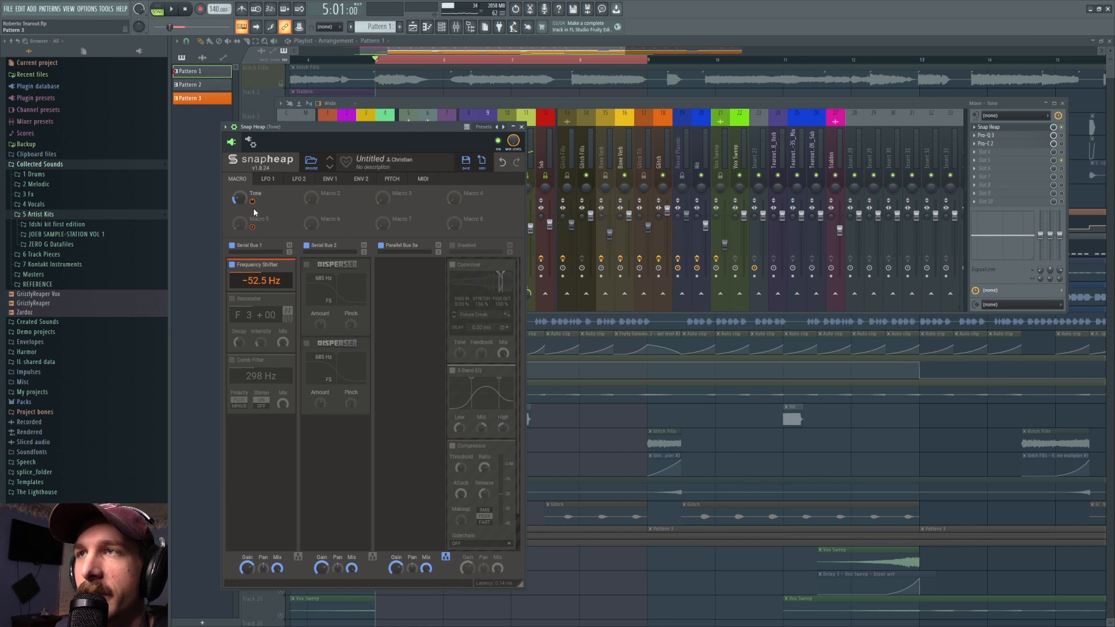
Re-enable the Resonator, Comb Filter and both Dispersers in Snap Heap's serial lanes
{"action": "left_click", "coordinate": [232, 300]}
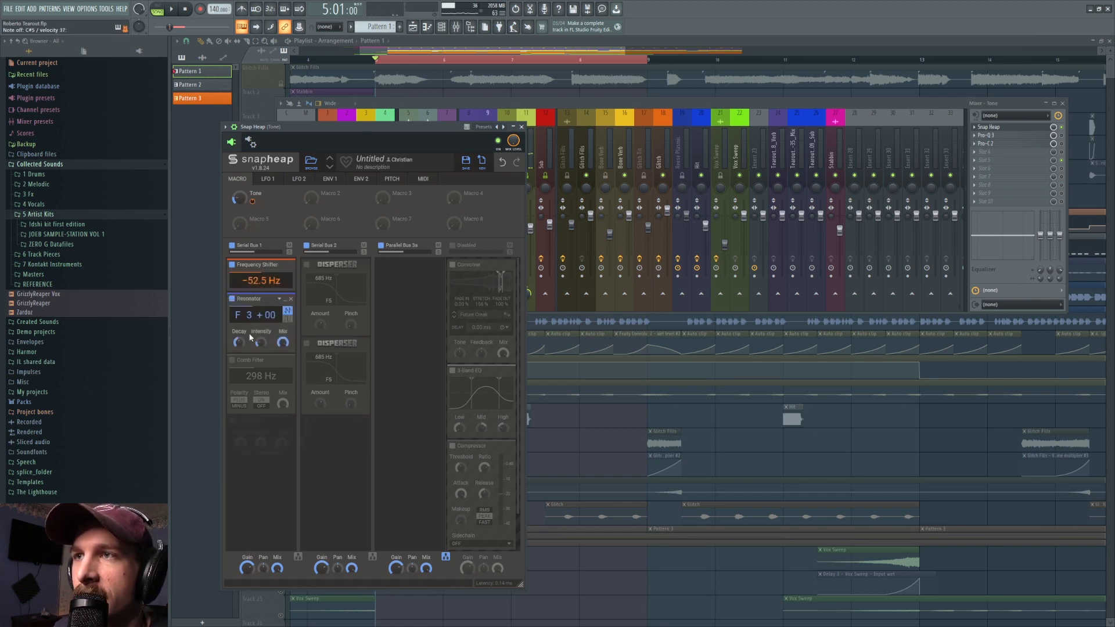
{"action": "left_click", "coordinate": [232, 361]}
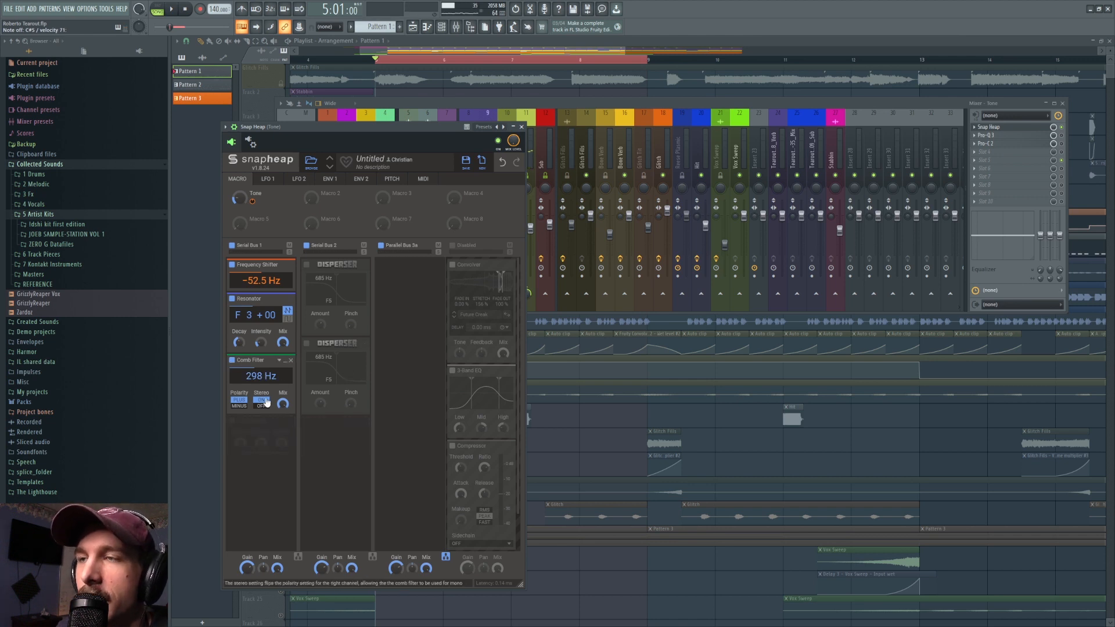
{"action": "left_click", "coordinate": [306, 265]}
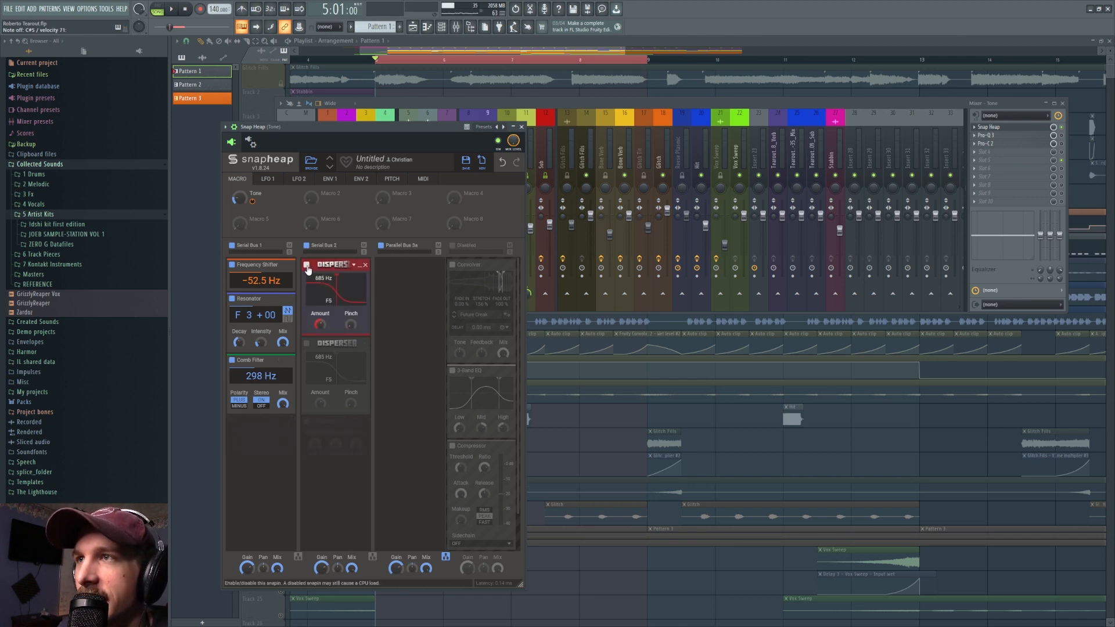
{"action": "left_click", "coordinate": [306, 344]}
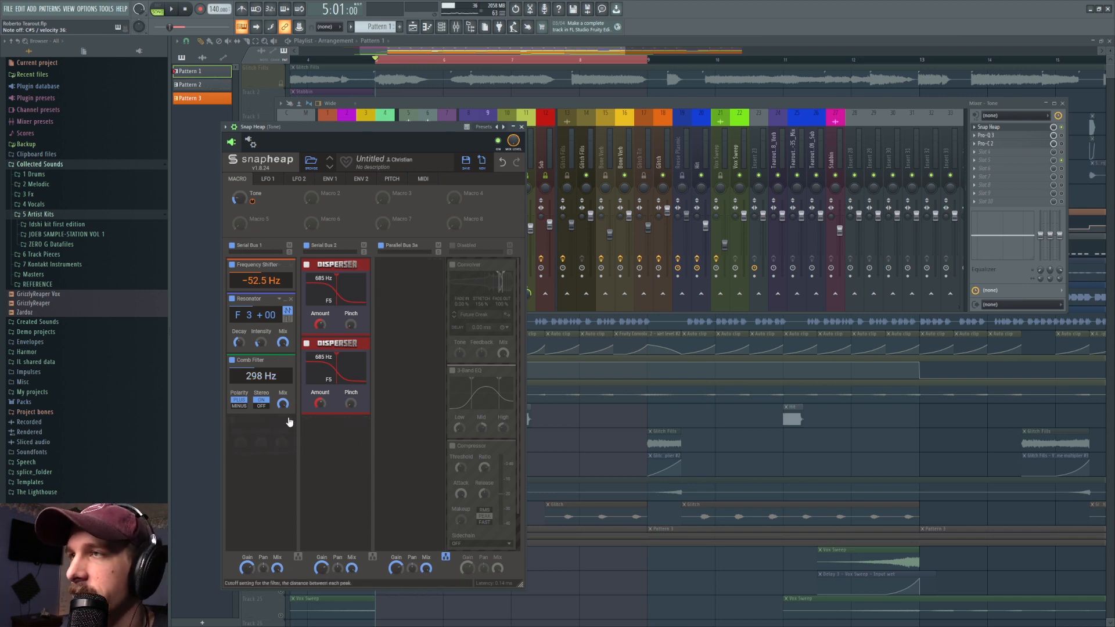
Try moving both Dispersers below the Comb Filter in Serial Bus 1, and undo both moves
{"action": "left_click_drag", "start_coordinate": [331, 262], "coordinate": [278, 423]}
{"action": "left_click_drag", "start_coordinate": [328, 264], "coordinate": [264, 498]}
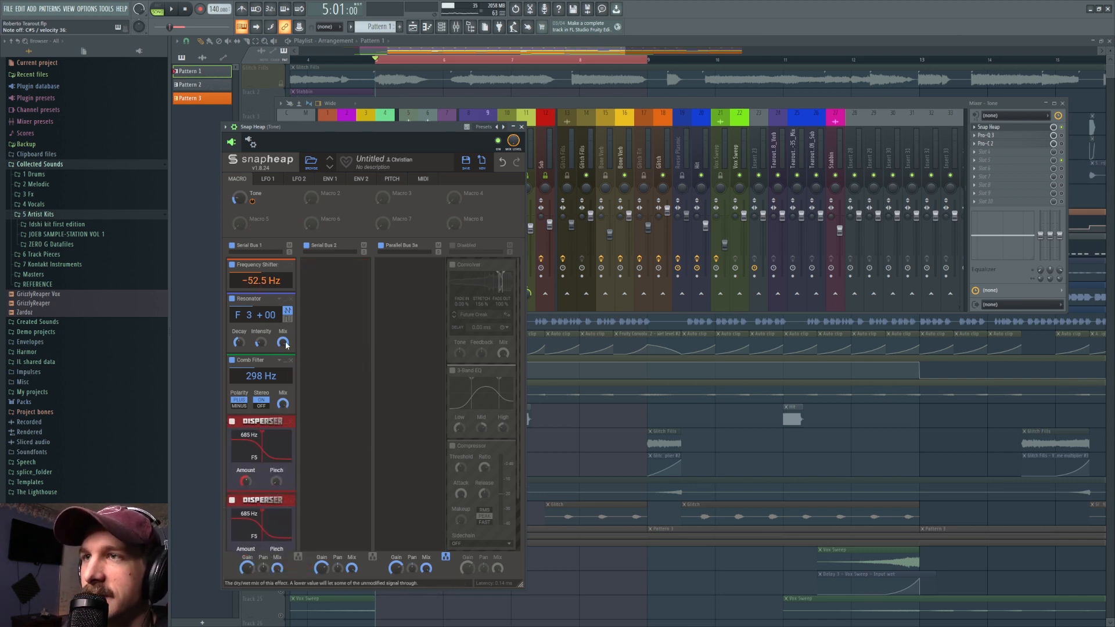
{"action": "left_click", "coordinate": [502, 162]}
{"action": "left_click", "coordinate": [502, 163]}
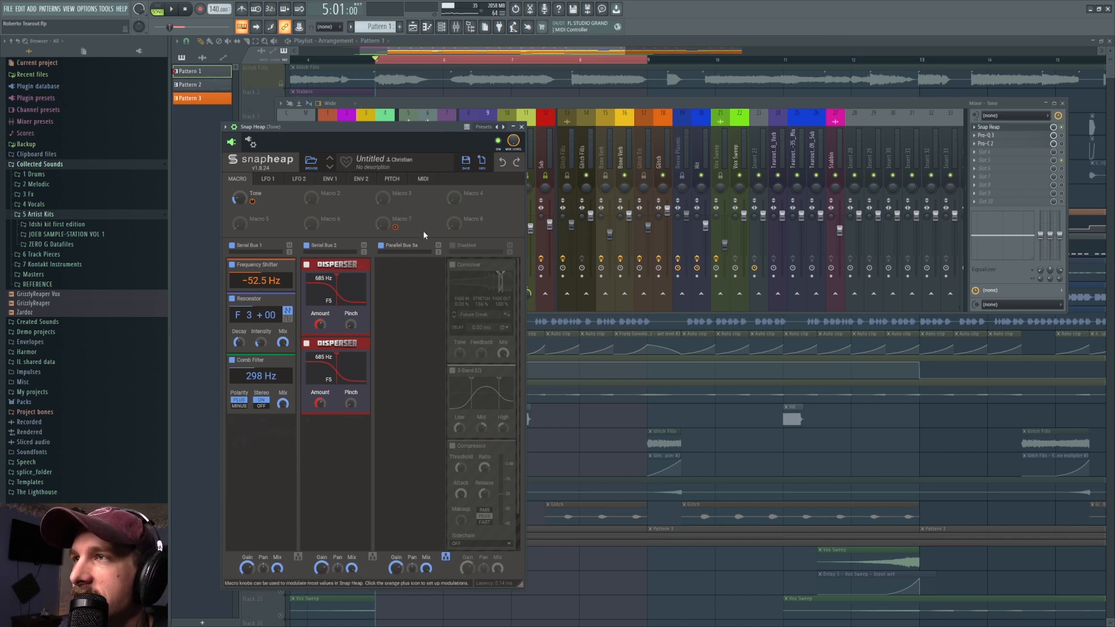
Compare the two parallel lanes by toggling them, leaving Parallel Bus 3b enabled and Parallel Bus 3a disabled
{"action": "left_click", "coordinate": [452, 247]}
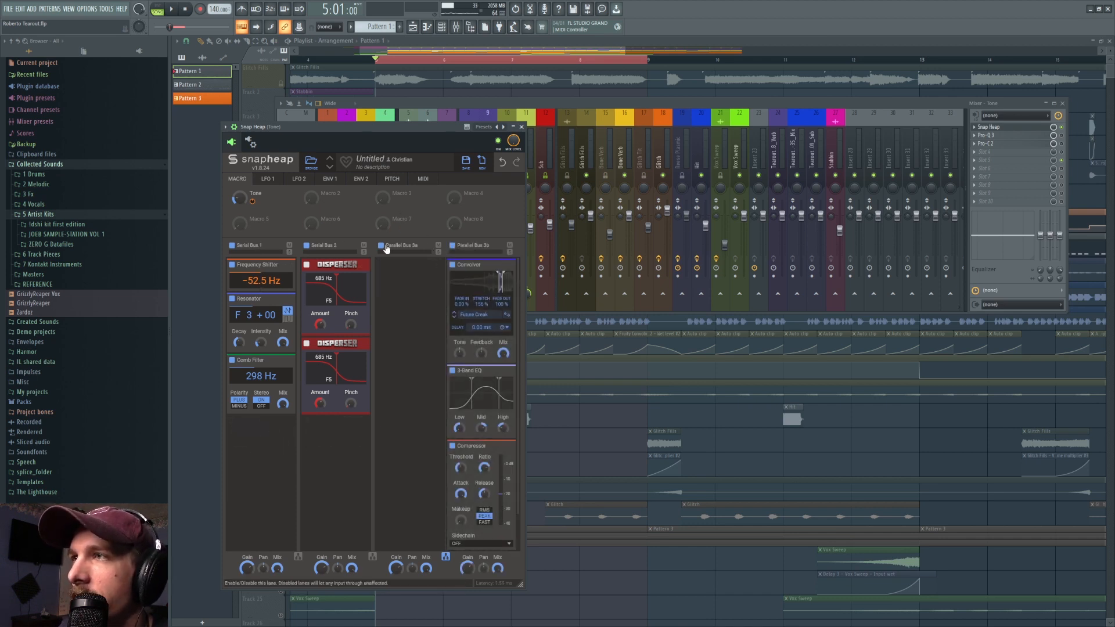
{"action": "left_click", "coordinate": [382, 246]}
{"action": "left_click", "coordinate": [452, 246]}
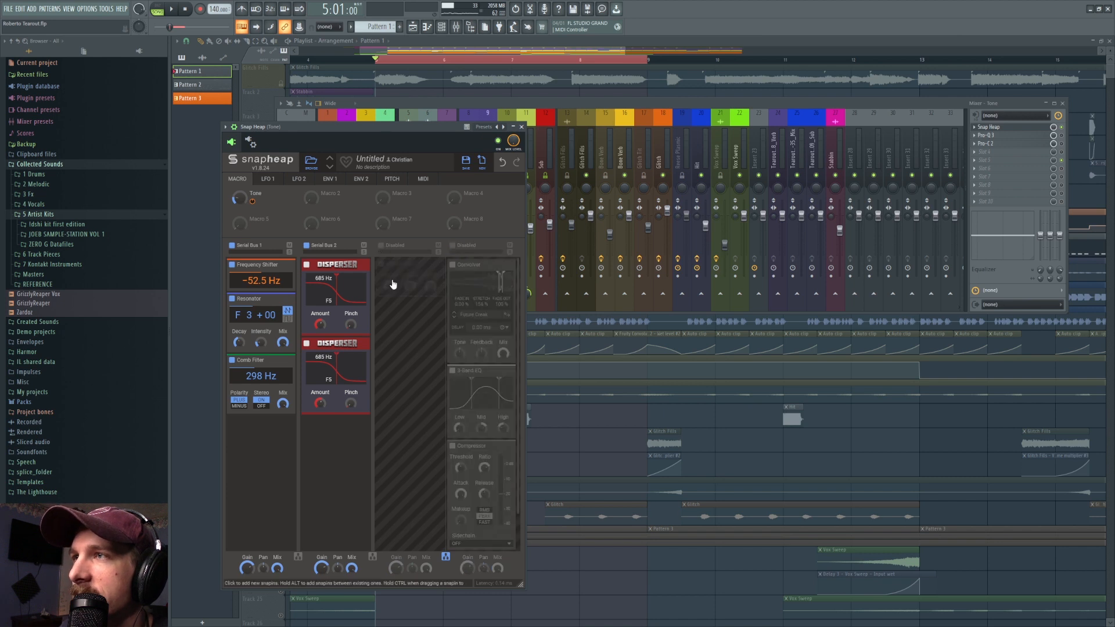
{"action": "left_click", "coordinate": [381, 246]}
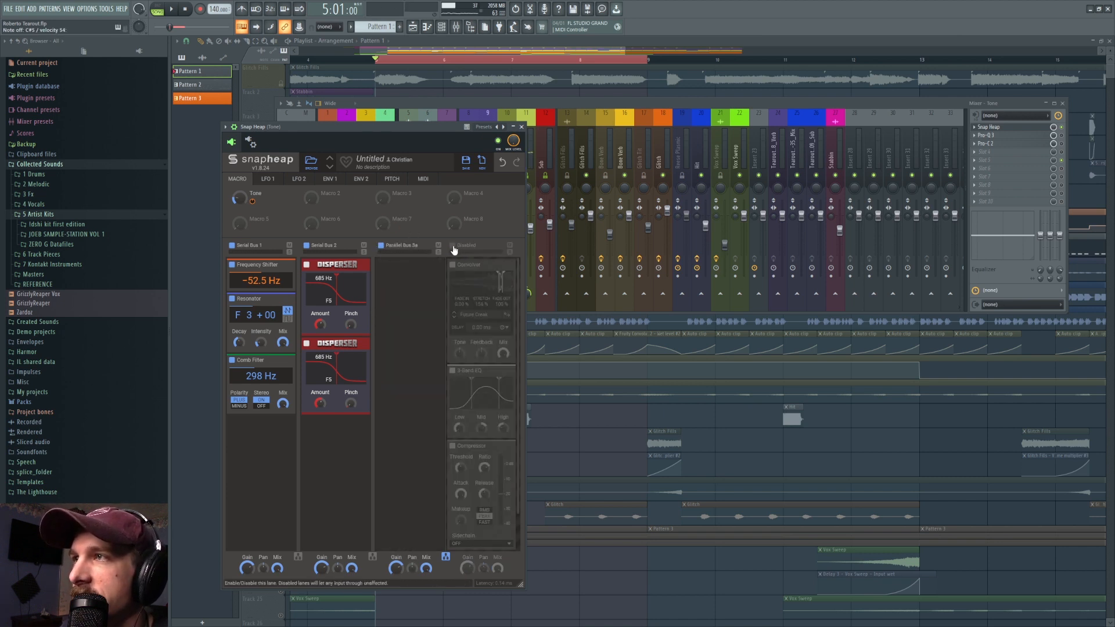
{"action": "left_click", "coordinate": [452, 246]}
{"action": "left_click", "coordinate": [382, 246]}
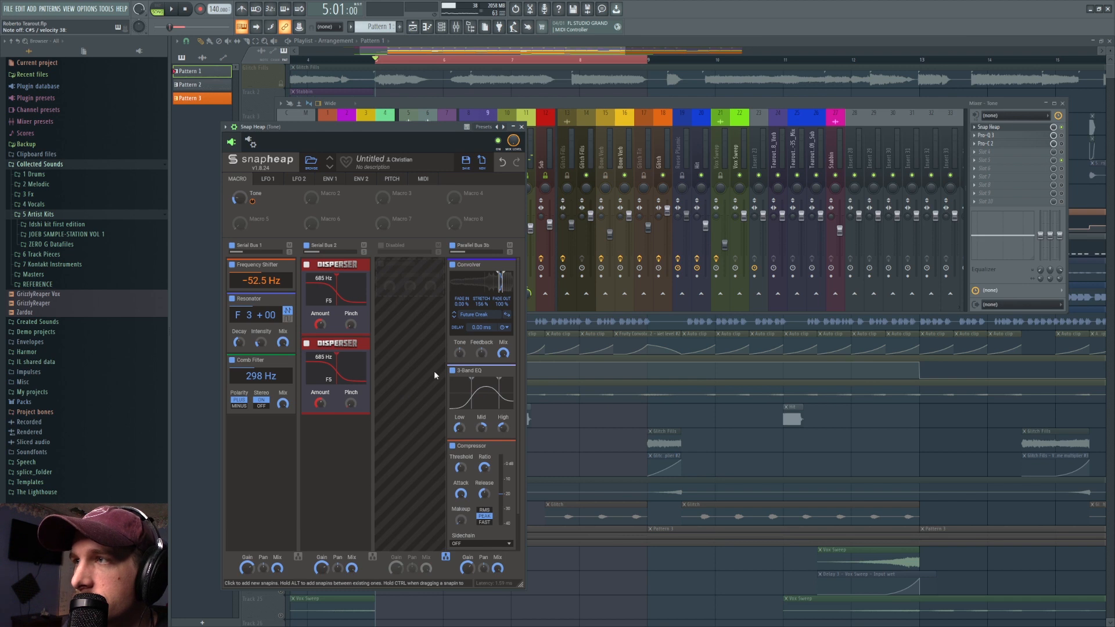
Compare the Convolver lane with its Compressor bypassed and active, and re-enable Parallel Bus 3a before returning to the mixer
{"action": "left_click", "coordinate": [481, 317]}
{"action": "left_click", "coordinate": [480, 315]}
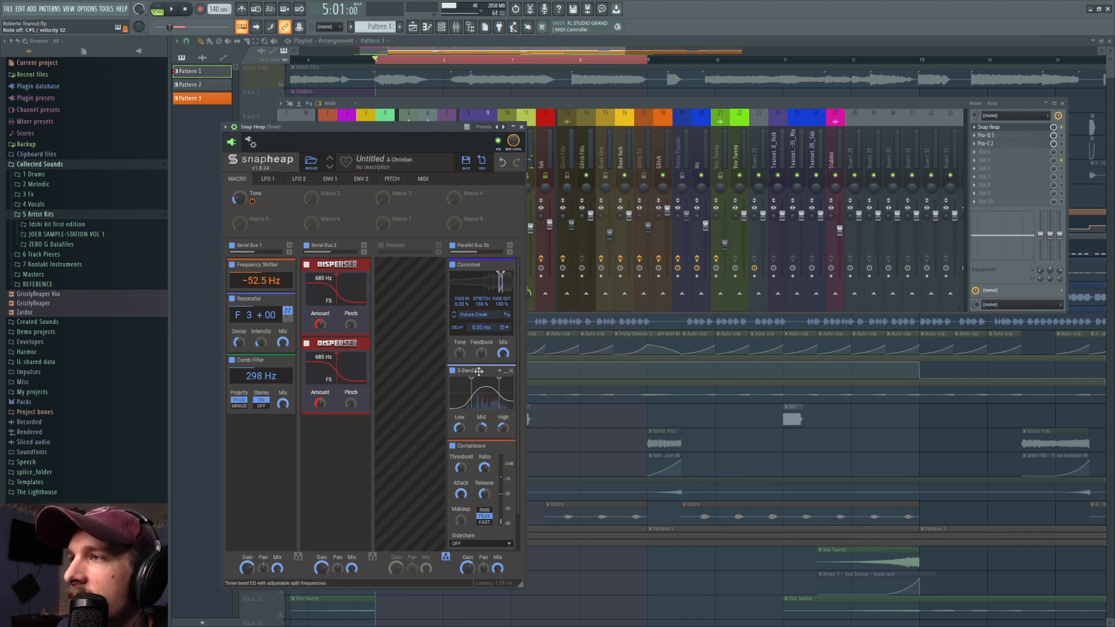
{"action": "left_click", "coordinate": [452, 446]}
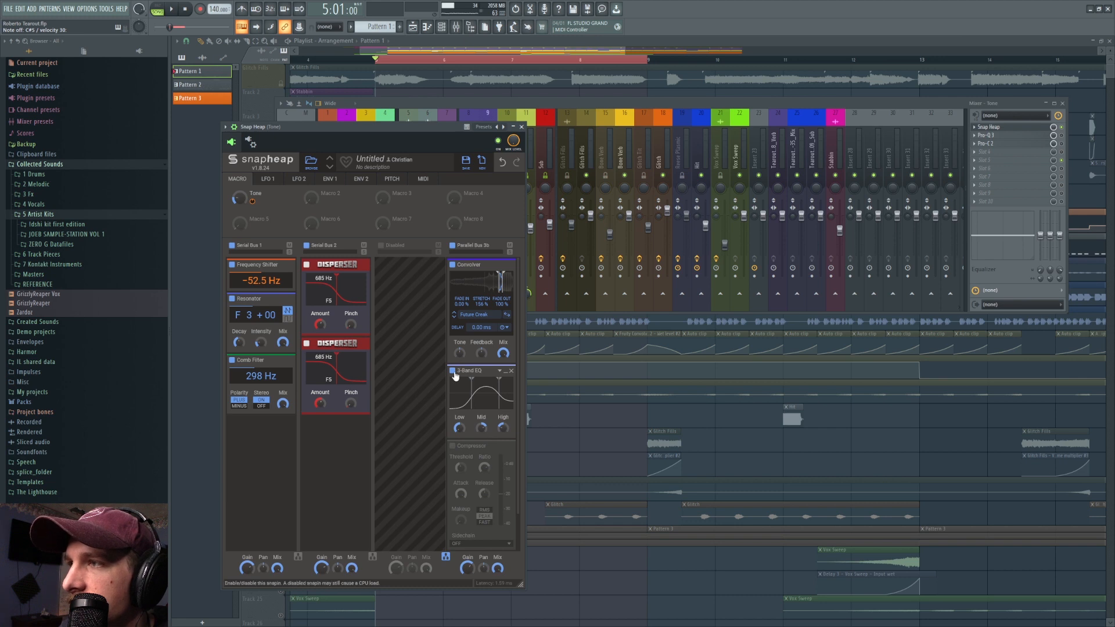
{"action": "left_click", "coordinate": [453, 446]}
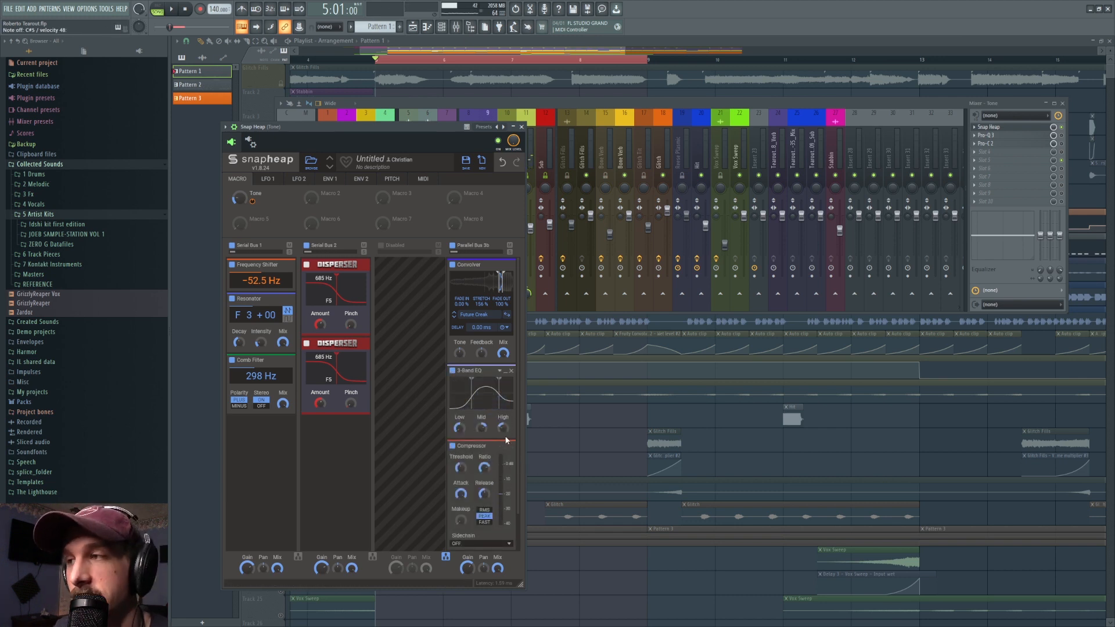
{"action": "left_click", "coordinate": [381, 246]}
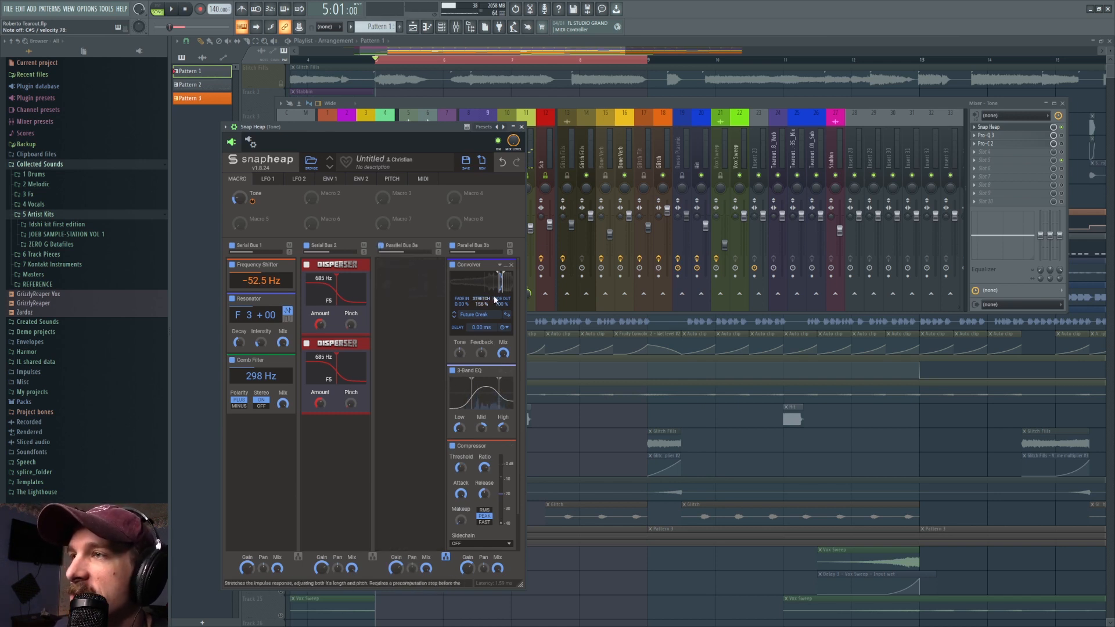
{"action": "left_click", "coordinate": [1066, 141]}
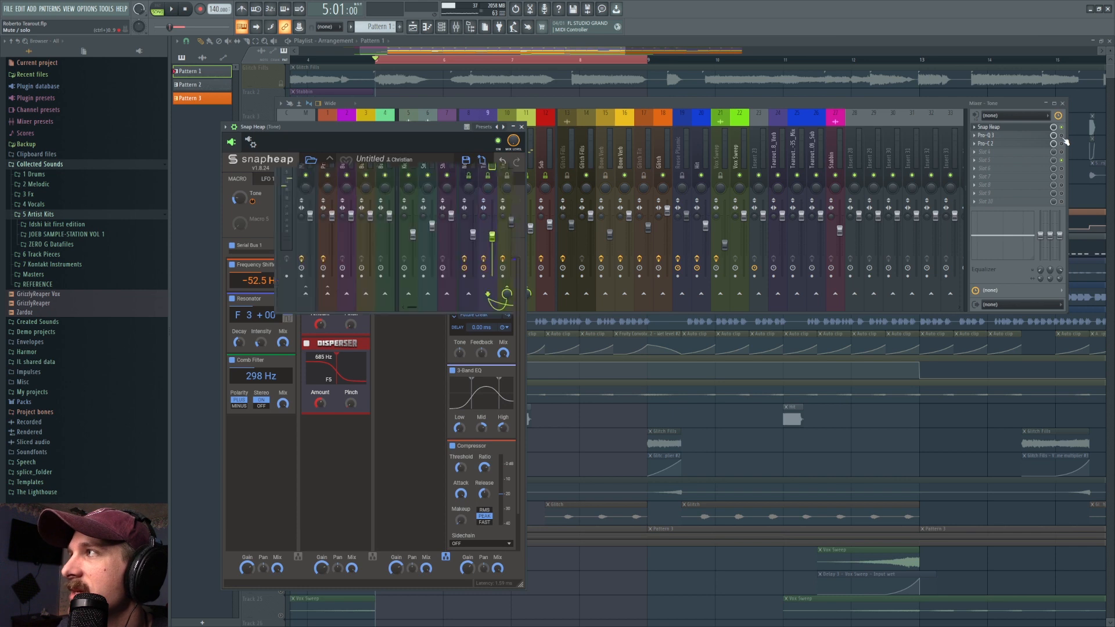
Open Pro-Q 3 on the Tone track and compare the sound with its low cut band bypassed and active, leaving the band enabled
{"action": "left_click", "coordinate": [991, 135]}
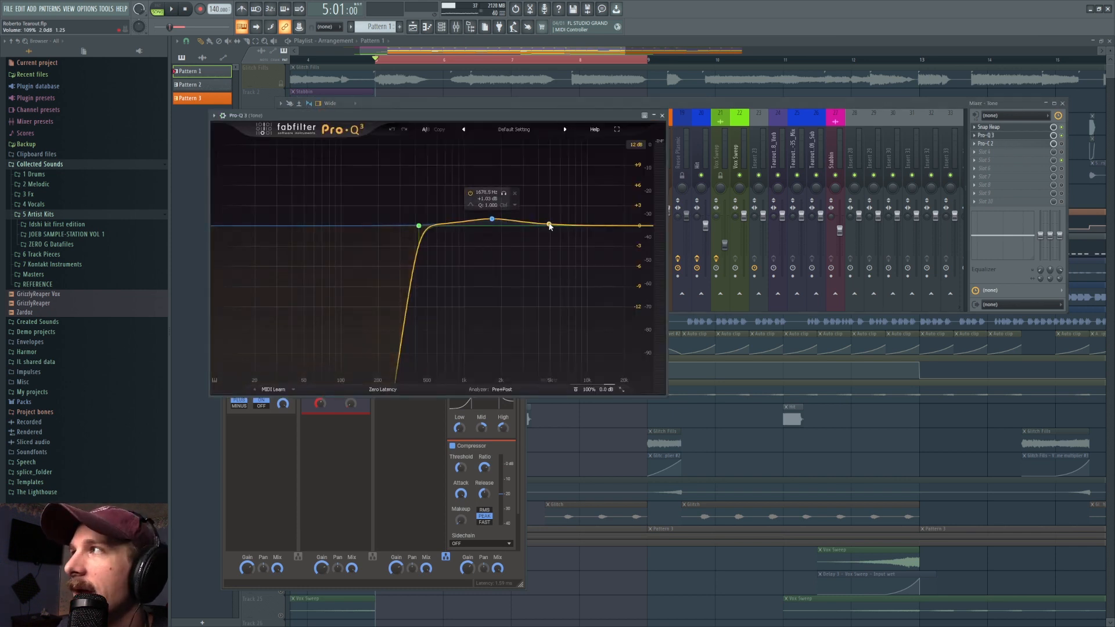
{"action": "left_click", "coordinate": [418, 228]}
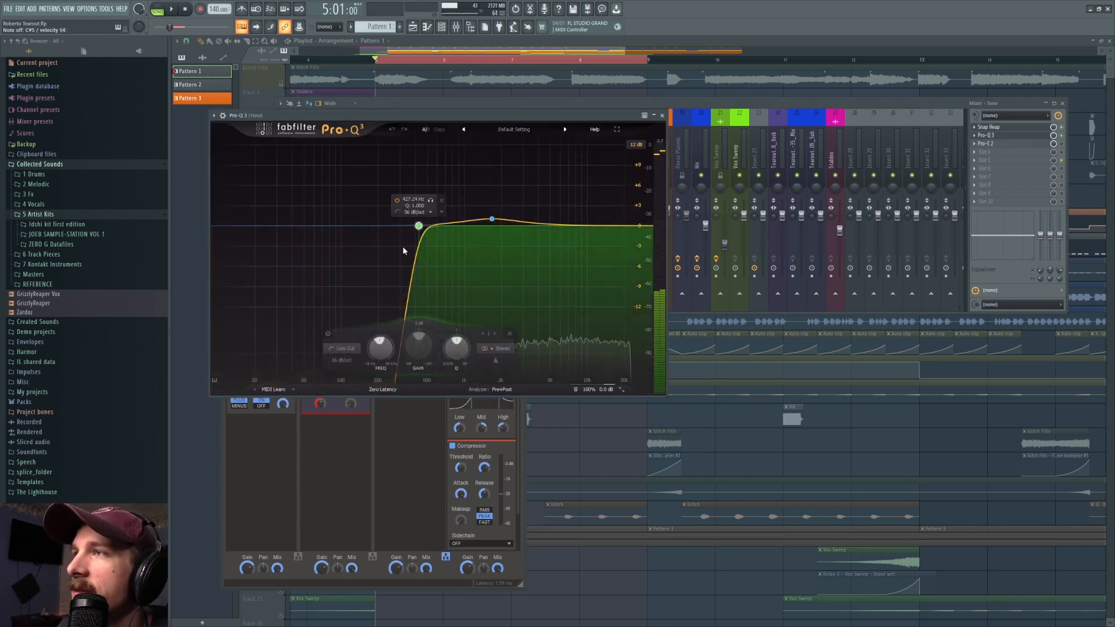
{"action": "left_click", "coordinate": [329, 336]}
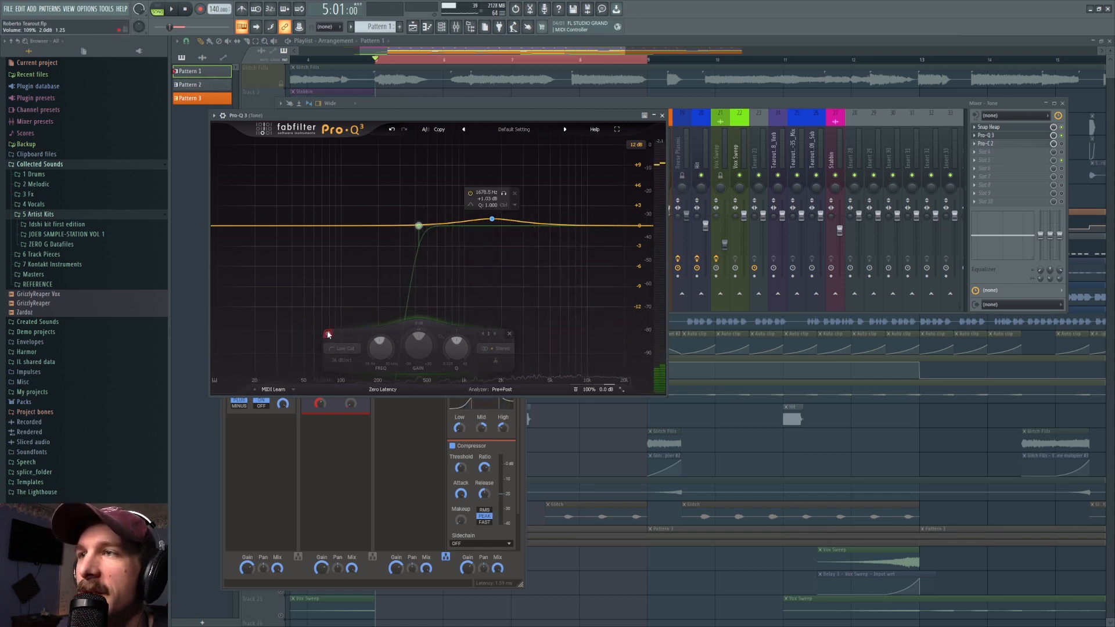
{"action": "left_click", "coordinate": [328, 336]}
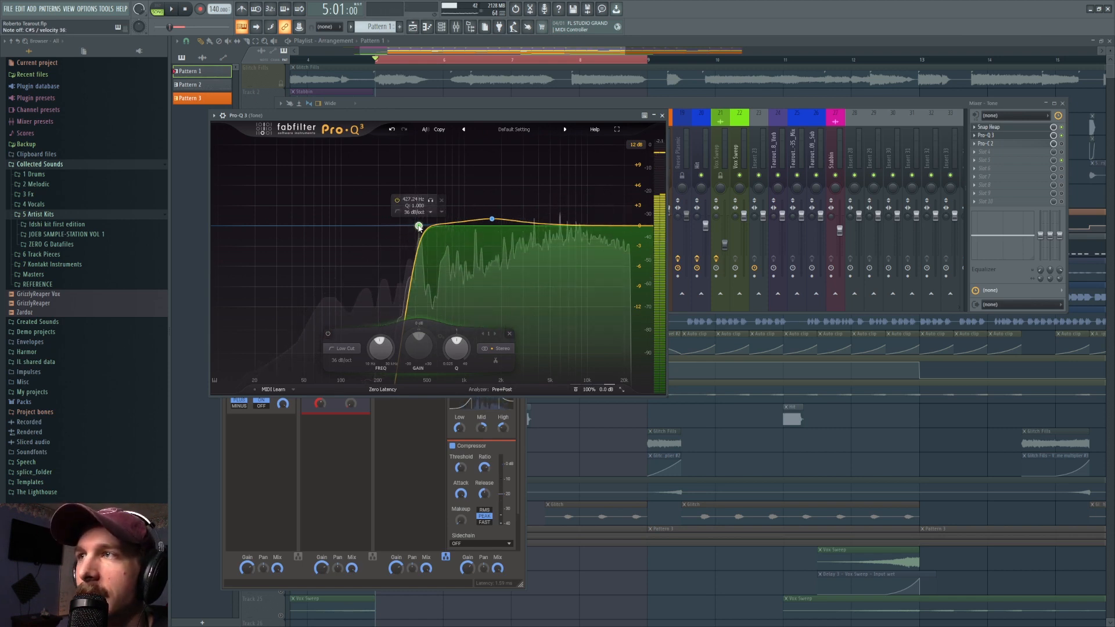
{"action": "left_click", "coordinate": [329, 336]}
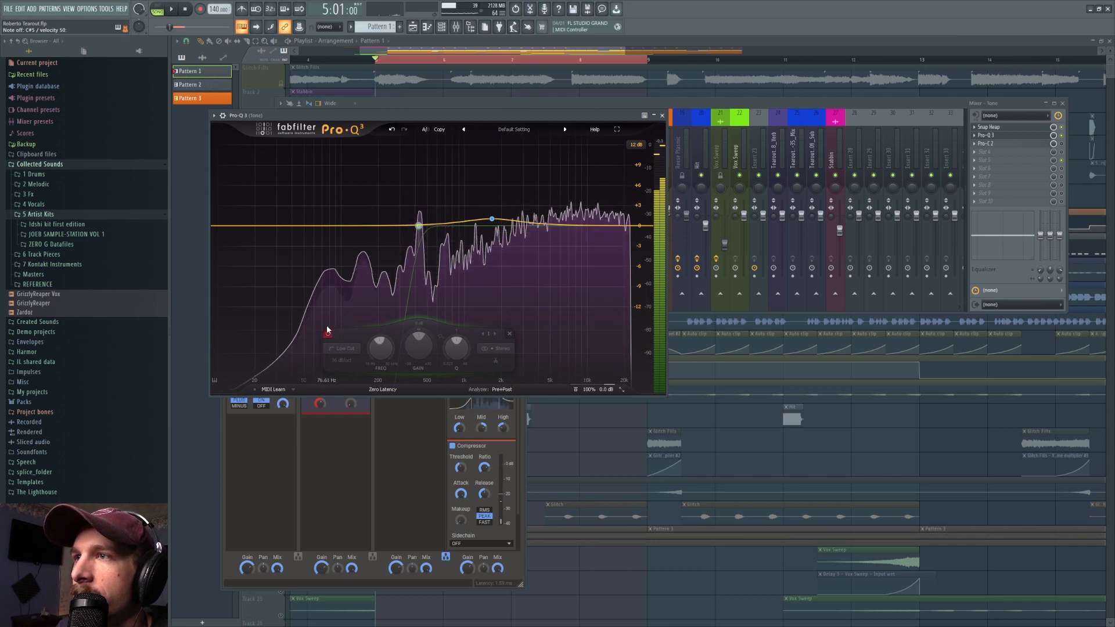
{"action": "left_click", "coordinate": [329, 335]}
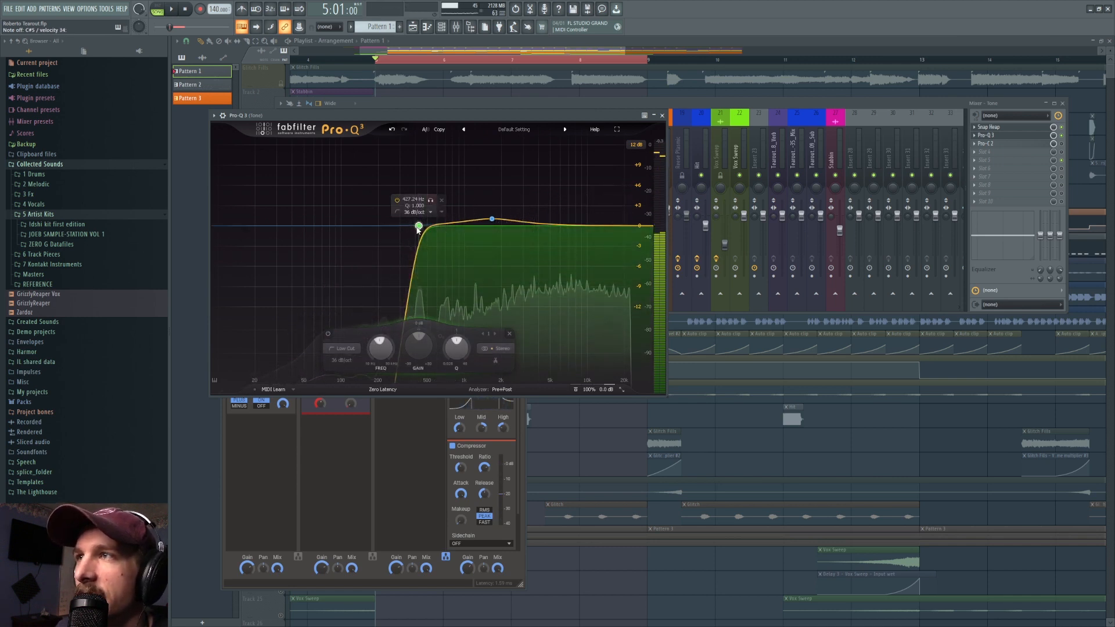
{"action": "left_click", "coordinate": [492, 219]}
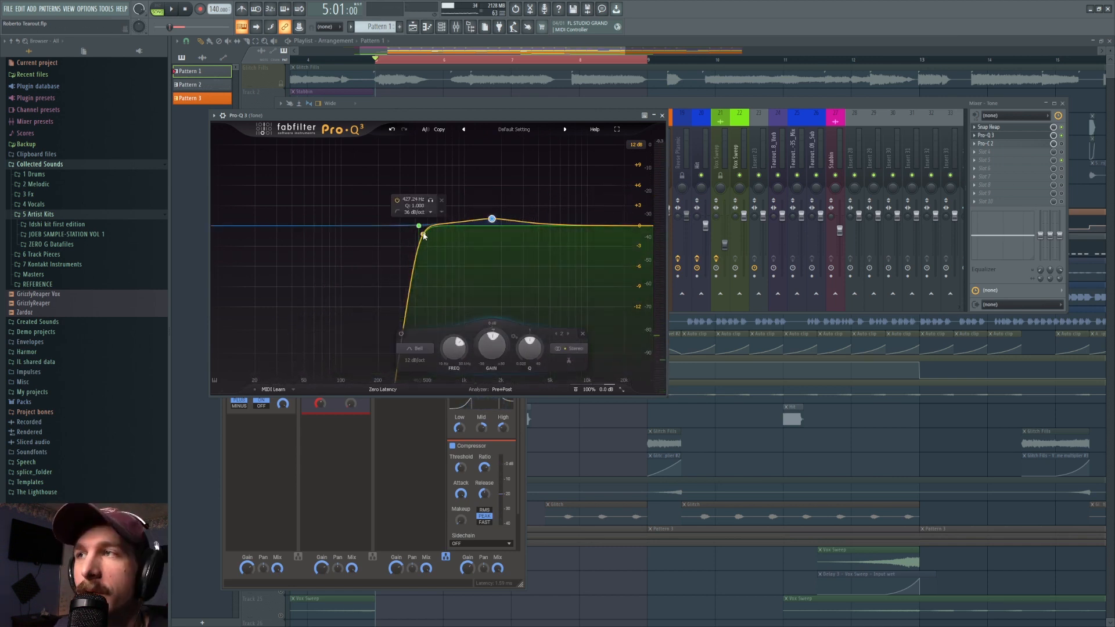
{"action": "left_click", "coordinate": [419, 226]}
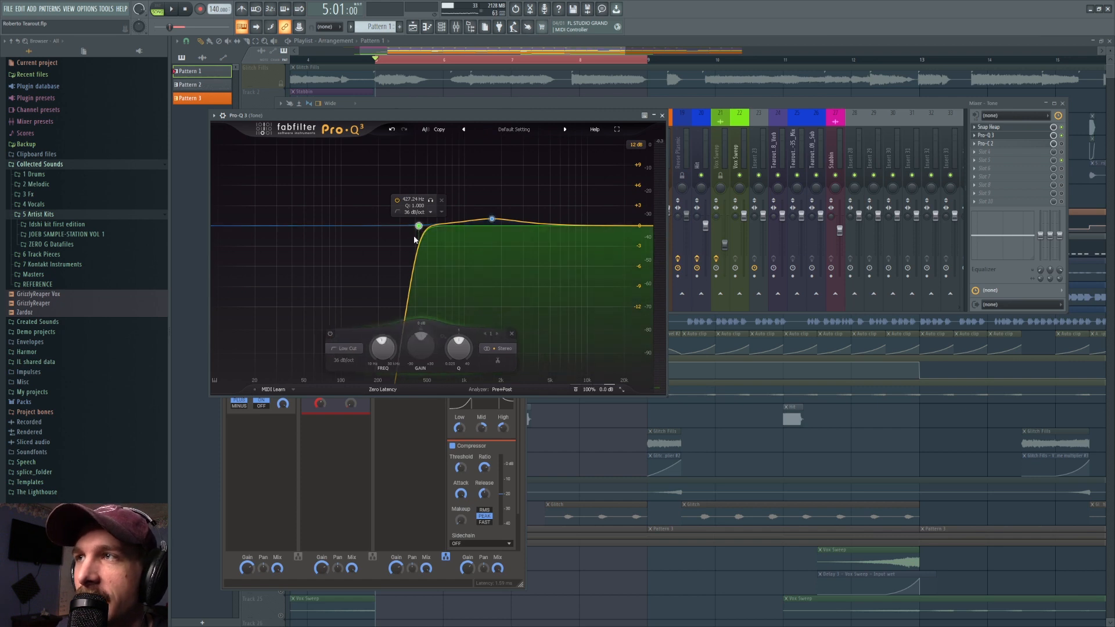
{"action": "left_click", "coordinate": [327, 333]}
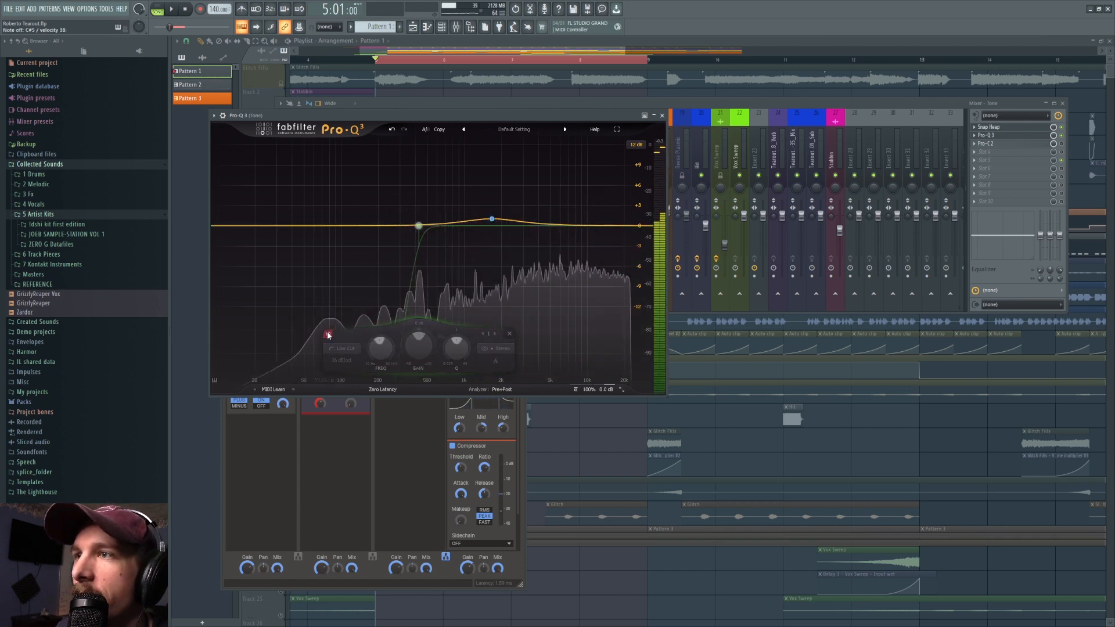
{"action": "left_click", "coordinate": [327, 333]}
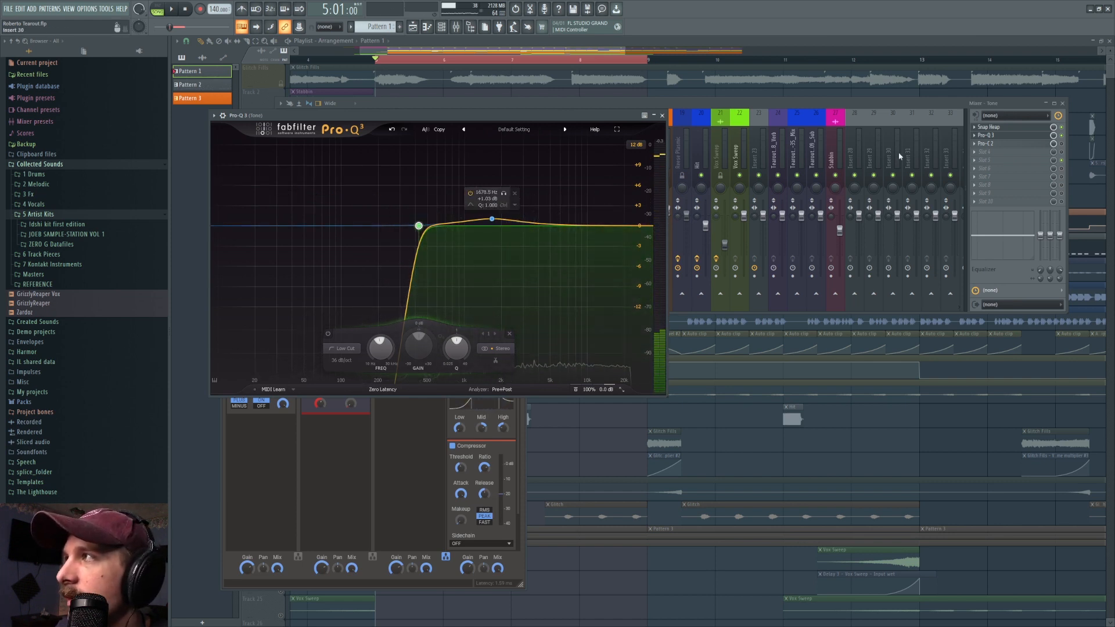
Audition the Pro-C 2 compressor on the Tone track, and close the Pro-C 2 and Snap Heap windows
{"action": "left_click", "coordinate": [1062, 151]}
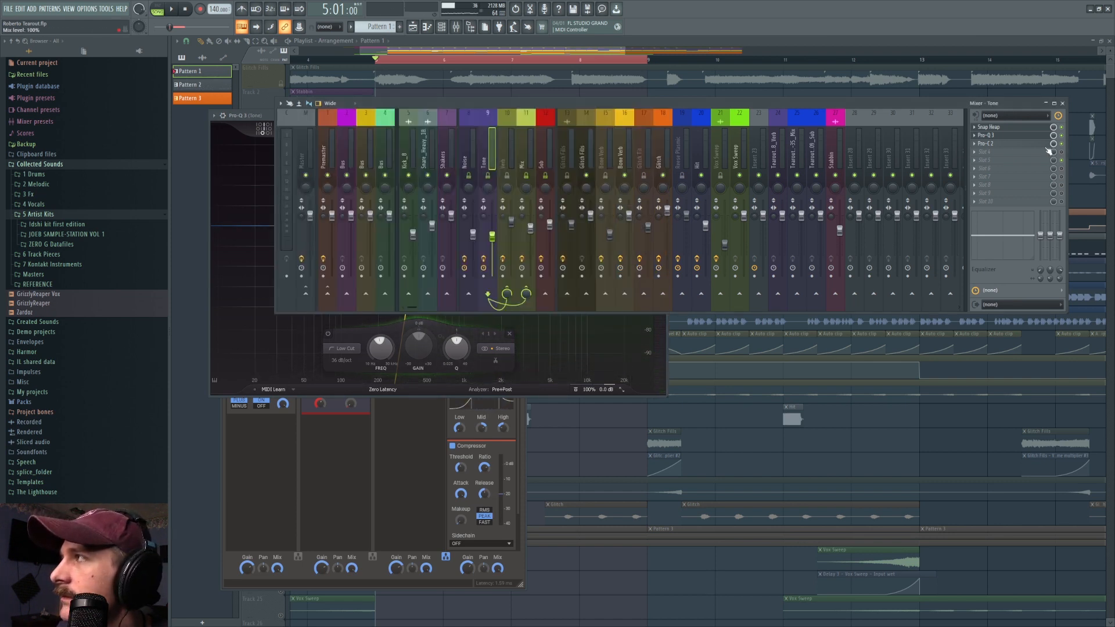
{"action": "left_click", "coordinate": [994, 145]}
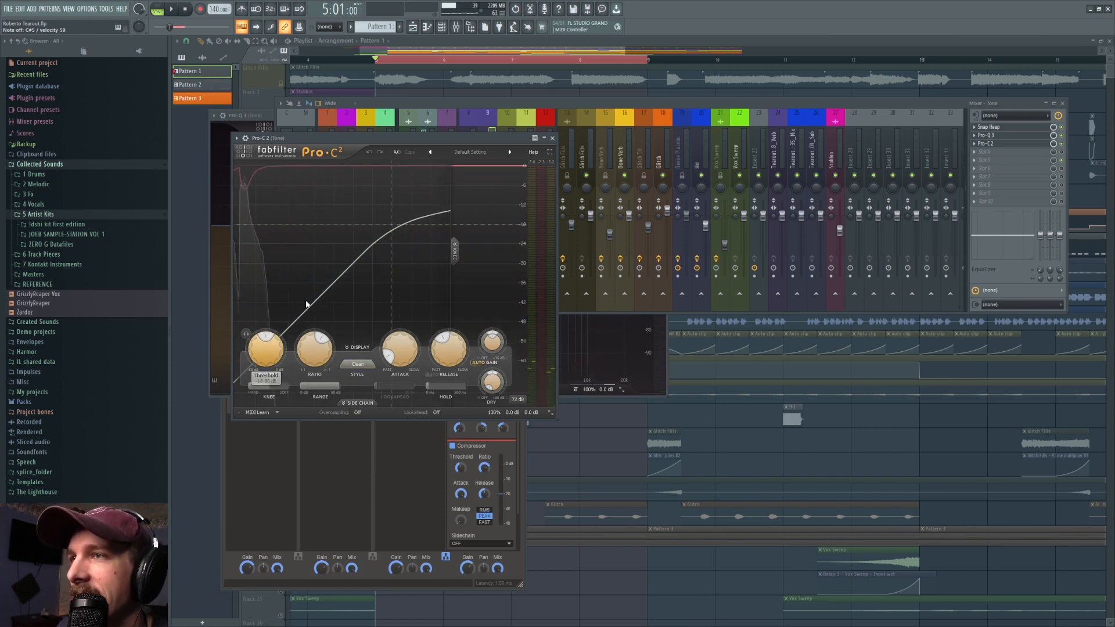
{"action": "left_click", "coordinate": [1065, 147]}
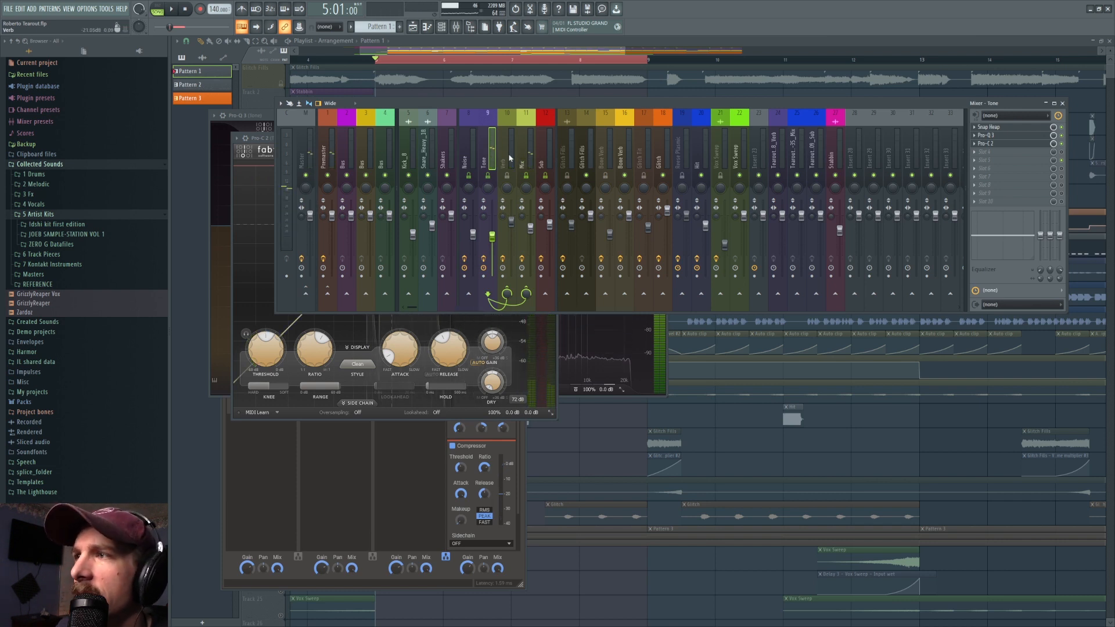
{"action": "left_click", "coordinate": [534, 360]}
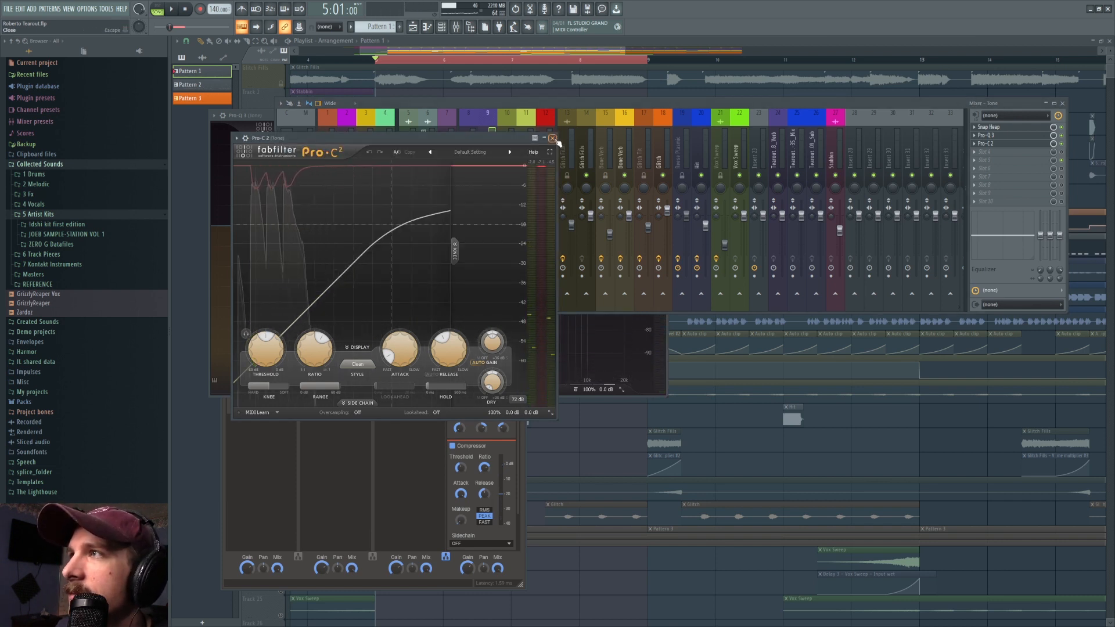
{"action": "left_click", "coordinate": [551, 138]}
{"action": "left_click", "coordinate": [518, 427]}
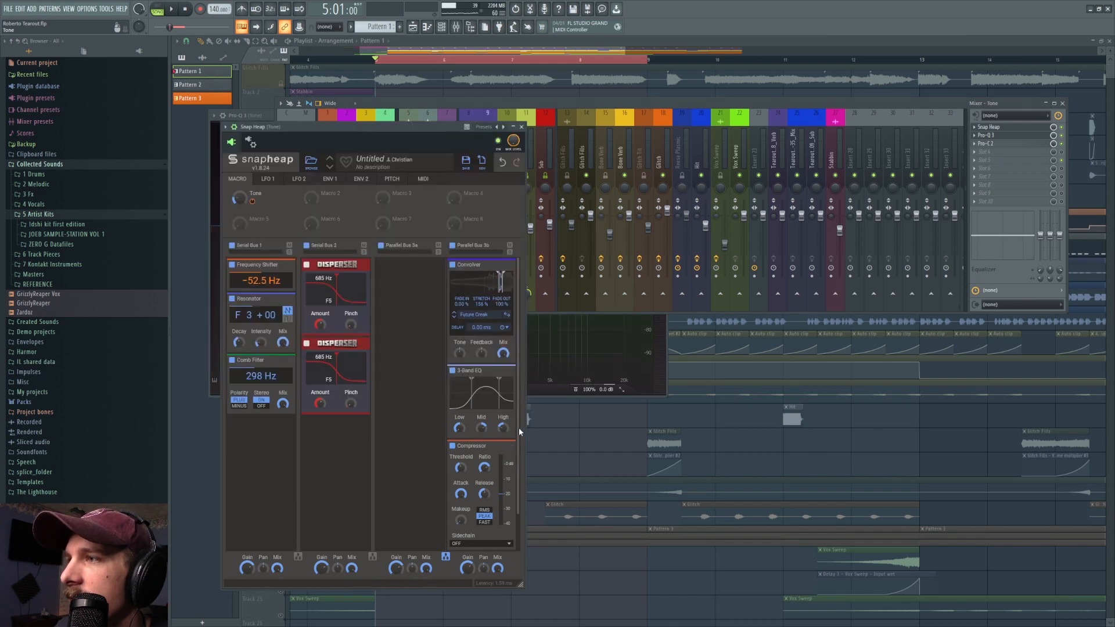
{"action": "left_click", "coordinate": [522, 129]}
Examine how the Noise and Tone tracks route to the Verb and Mix tracks, opening Raum on the Verb track
{"action": "left_click", "coordinate": [508, 148]}
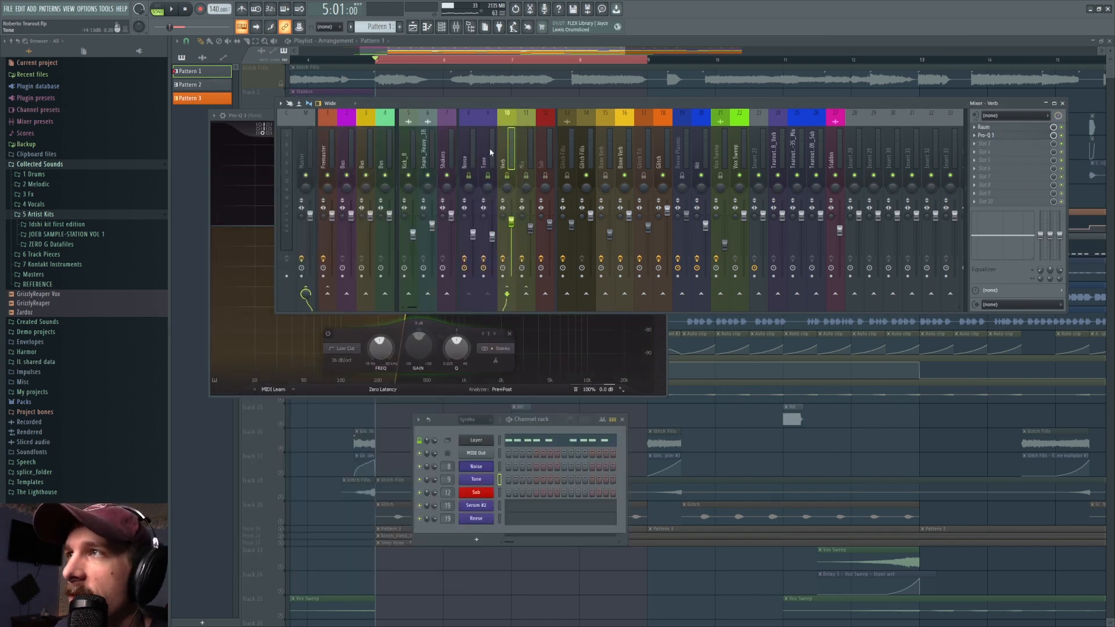
{"action": "left_click", "coordinate": [486, 152]}
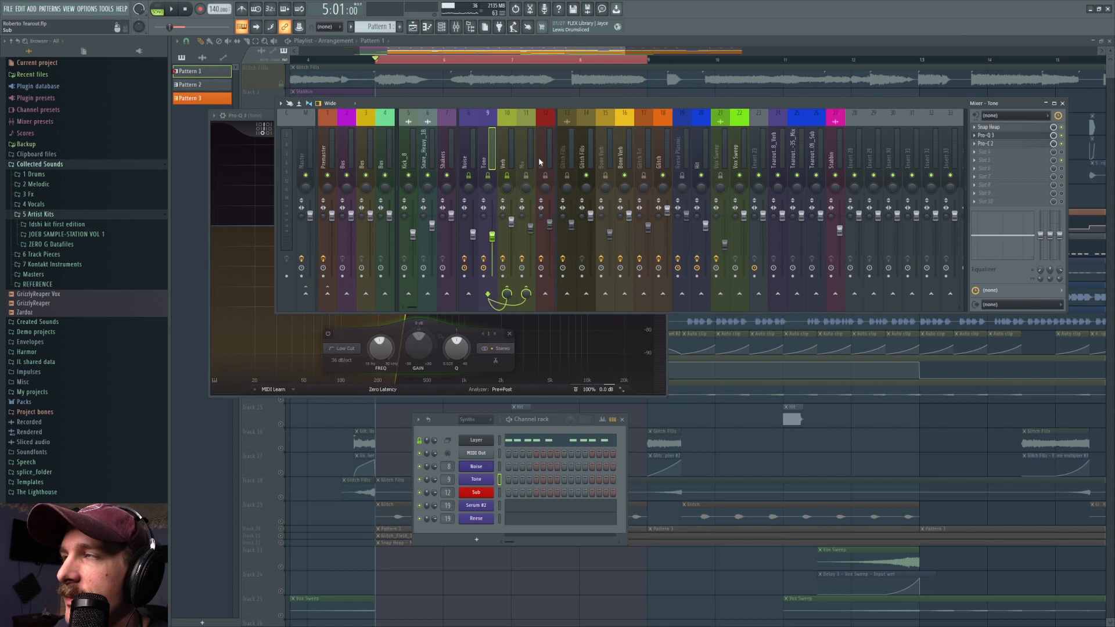
{"action": "left_click", "coordinate": [507, 155]}
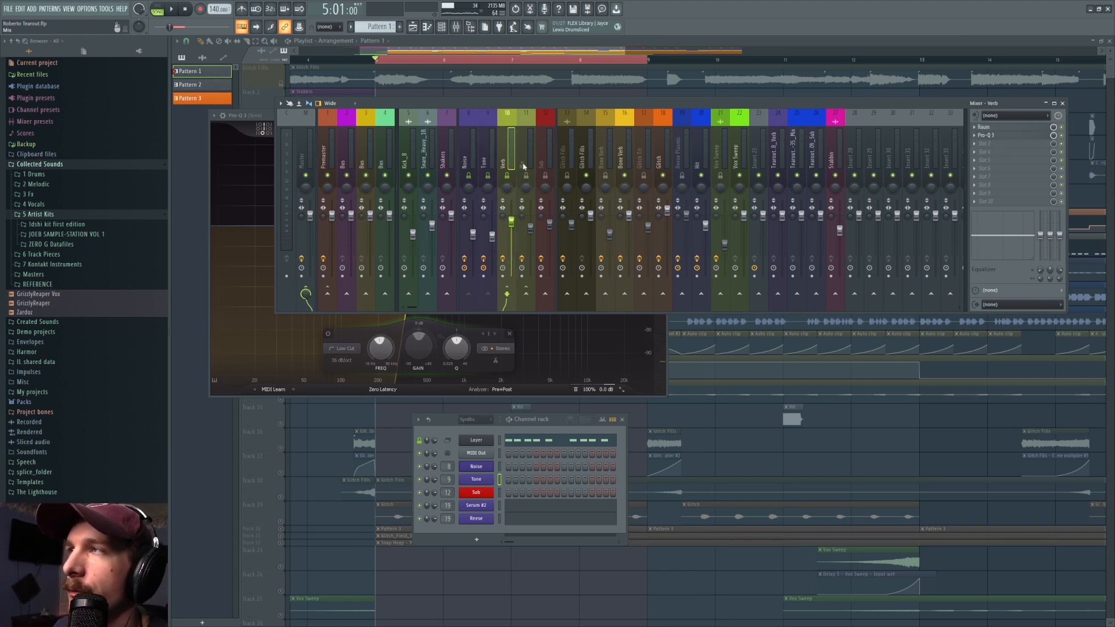
{"action": "left_click", "coordinate": [988, 127]}
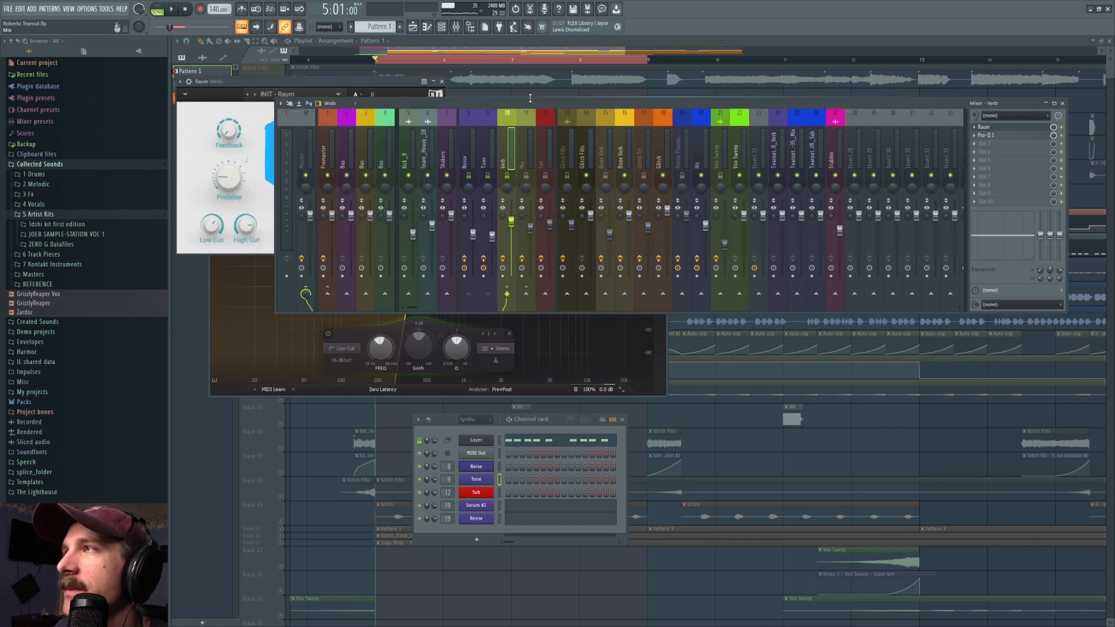
{"action": "left_click", "coordinate": [463, 161]}
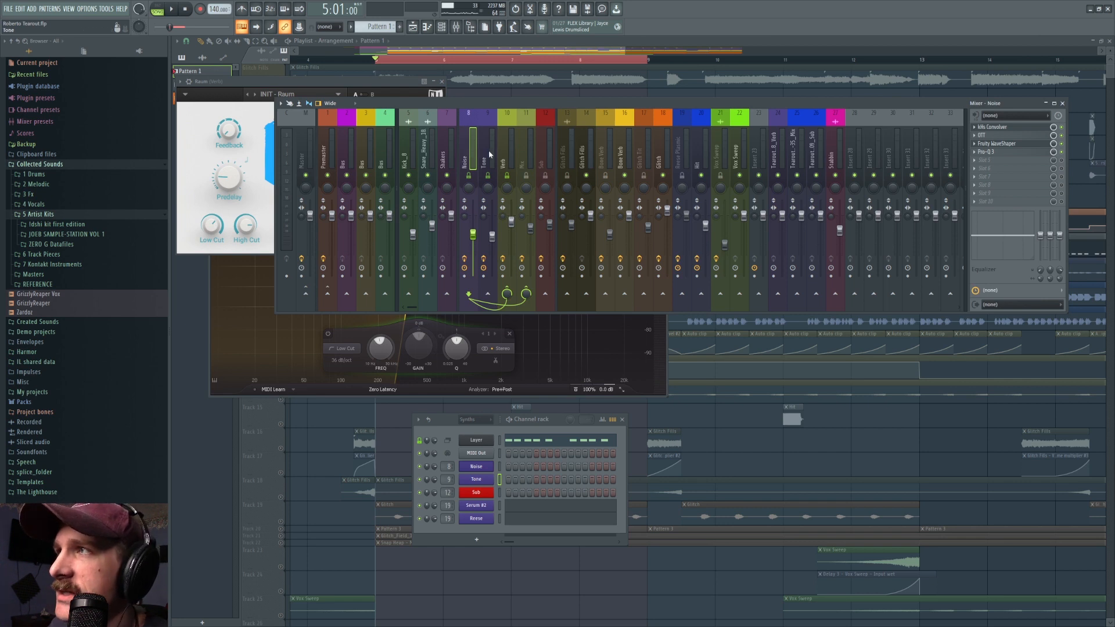
{"action": "left_click", "coordinate": [528, 154]}
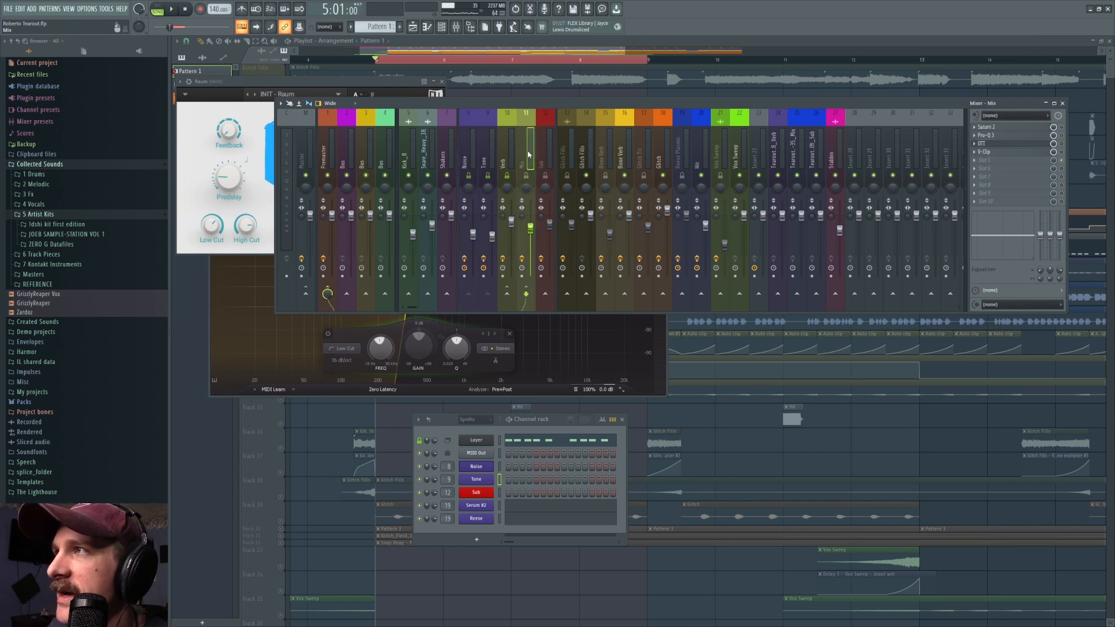
{"action": "left_click", "coordinate": [489, 158]}
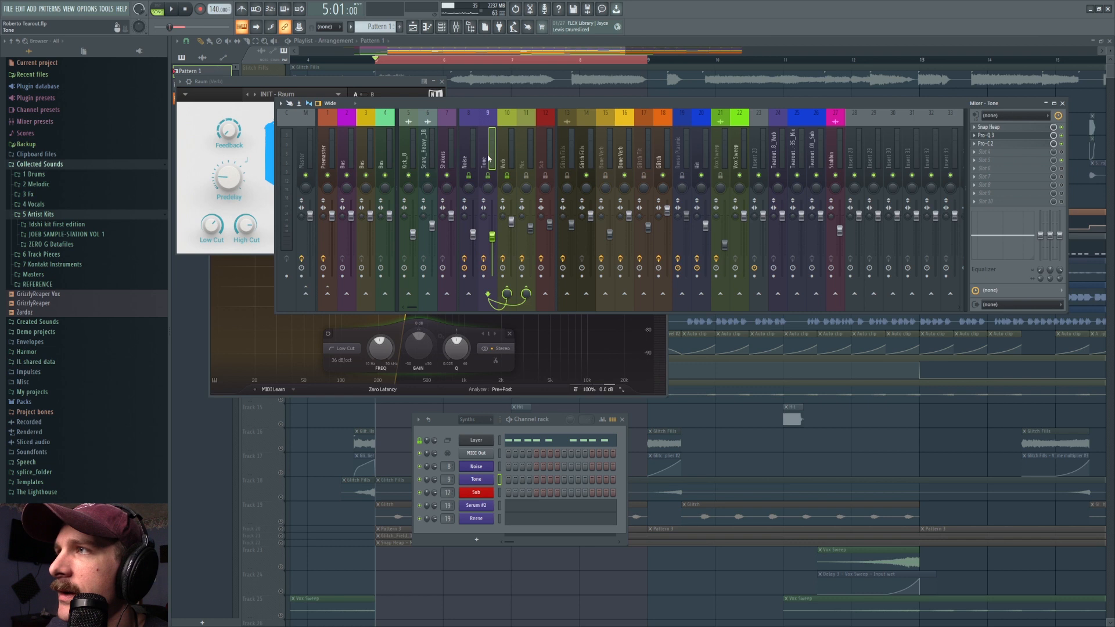
{"action": "left_click", "coordinate": [510, 165]}
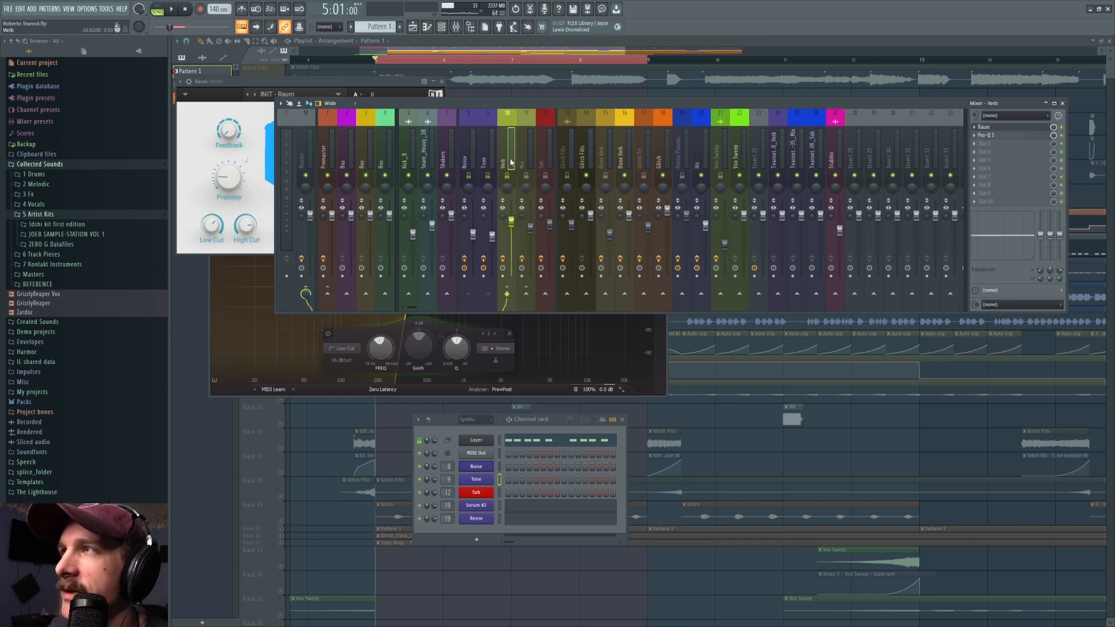
Listen to the Raum reverb on the Verb track, and open the track's Pro-Q 3 to check its EQ curve during playback
{"action": "left_click", "coordinate": [258, 93]}
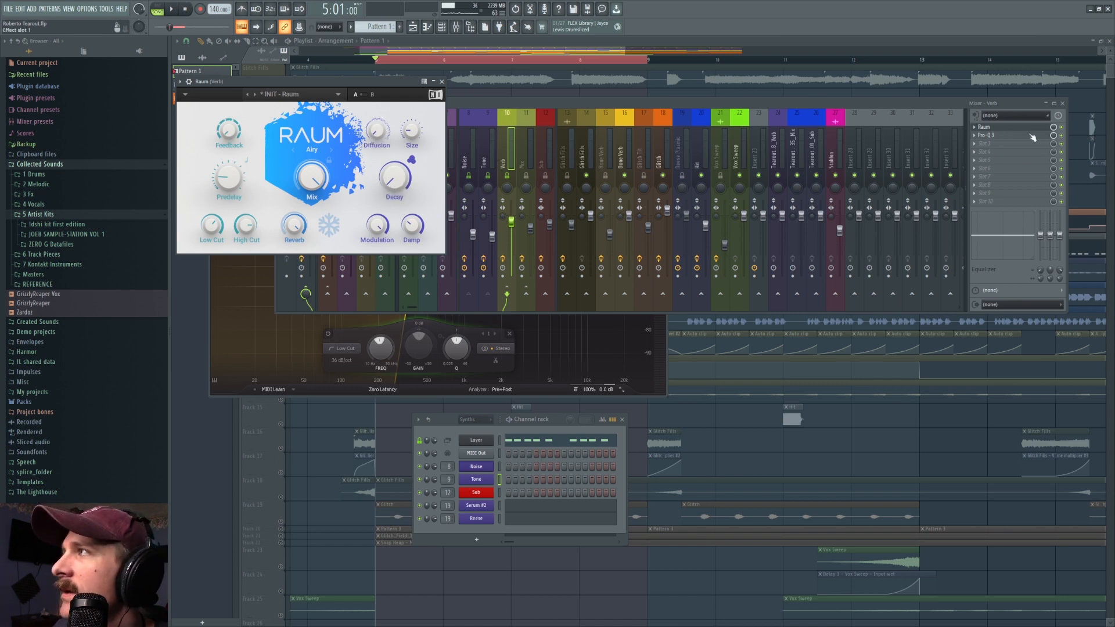
{"action": "left_click", "coordinate": [172, 9]}
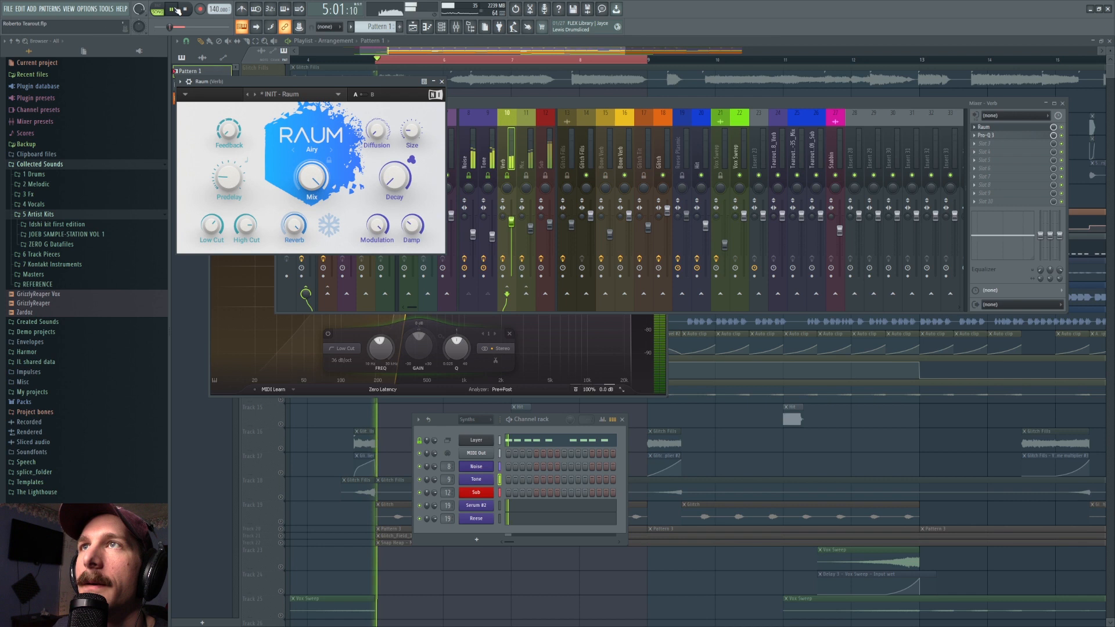
{"action": "key", "text": "space"}
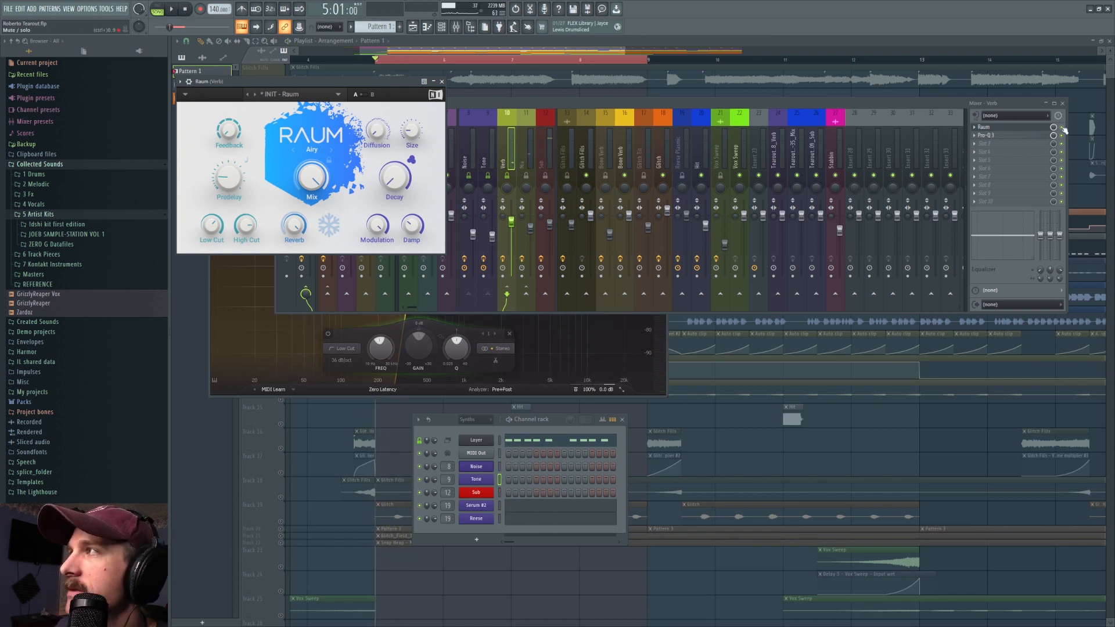
{"action": "left_click", "coordinate": [1009, 140]}
{"action": "key", "text": "space"}
{"action": "key", "text": "space"}
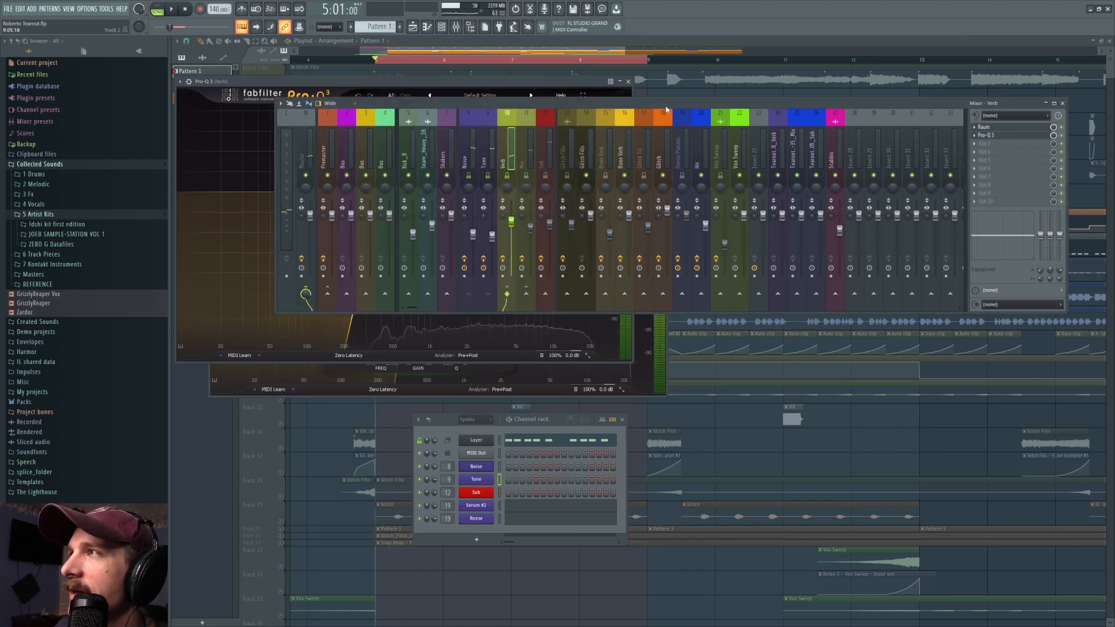
Mute the Verb track, enable the Mix track and select it to show its effects
{"action": "key", "text": "F9"}
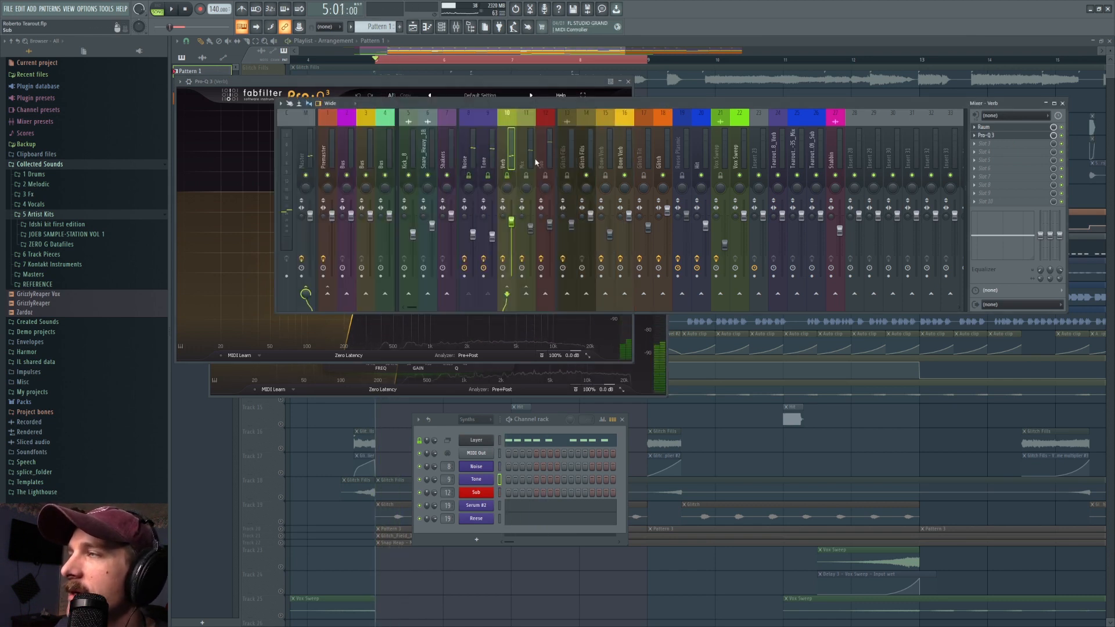
{"action": "key", "text": "Right"}
{"action": "left_click", "coordinate": [506, 155]}
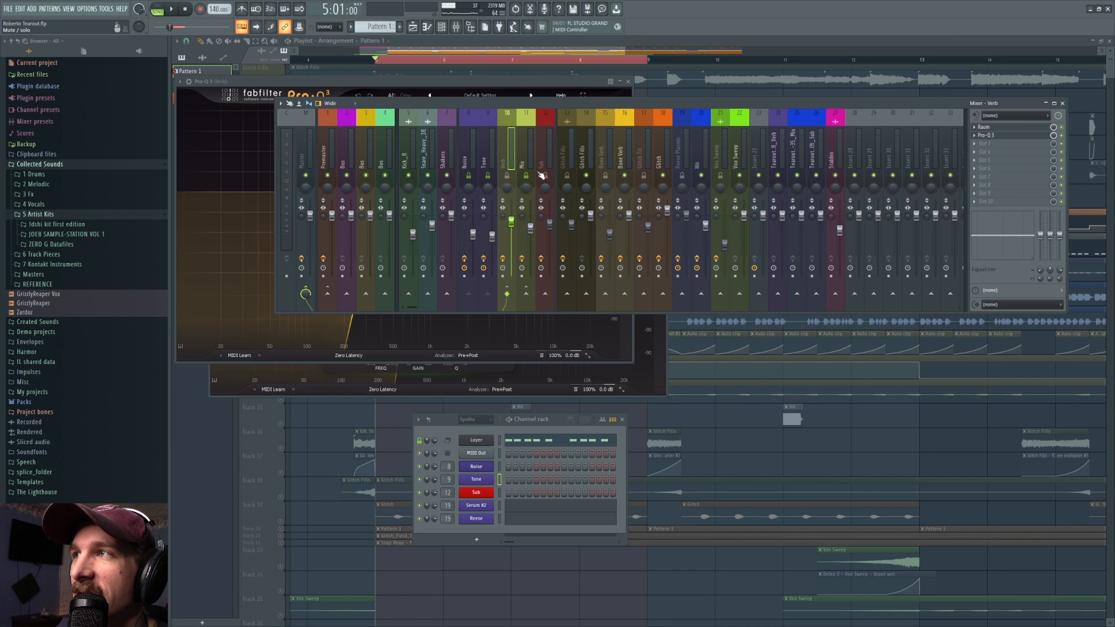
{"action": "left_click", "coordinate": [525, 156]}
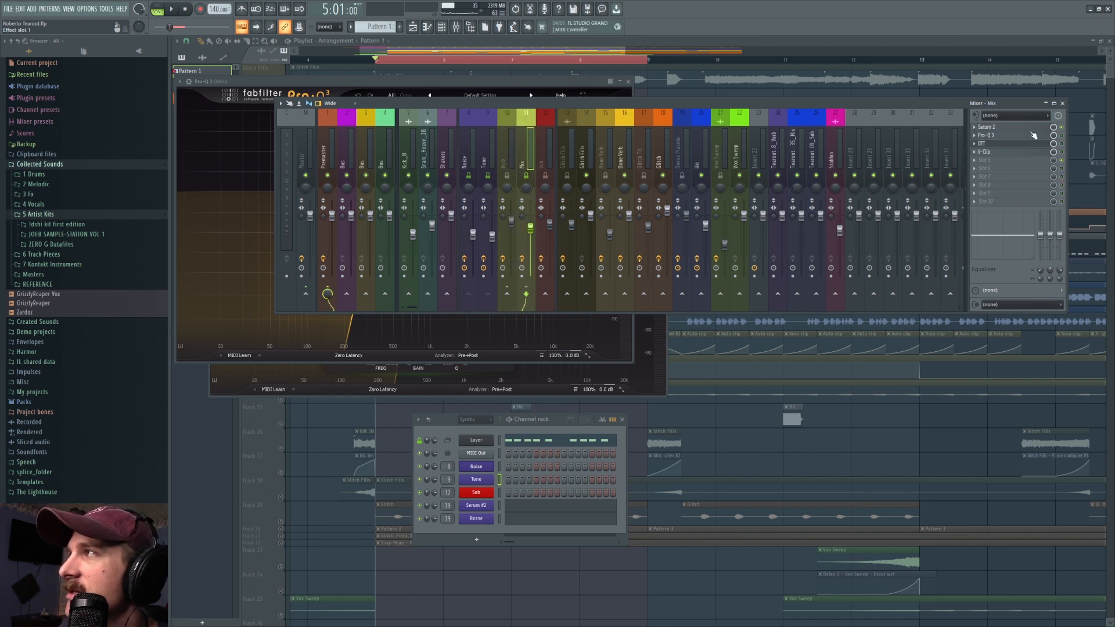
Open Saturn 2 on the Mix track and play the bass to examine its Warm Tube saturation settings
{"action": "left_click", "coordinate": [992, 129]}
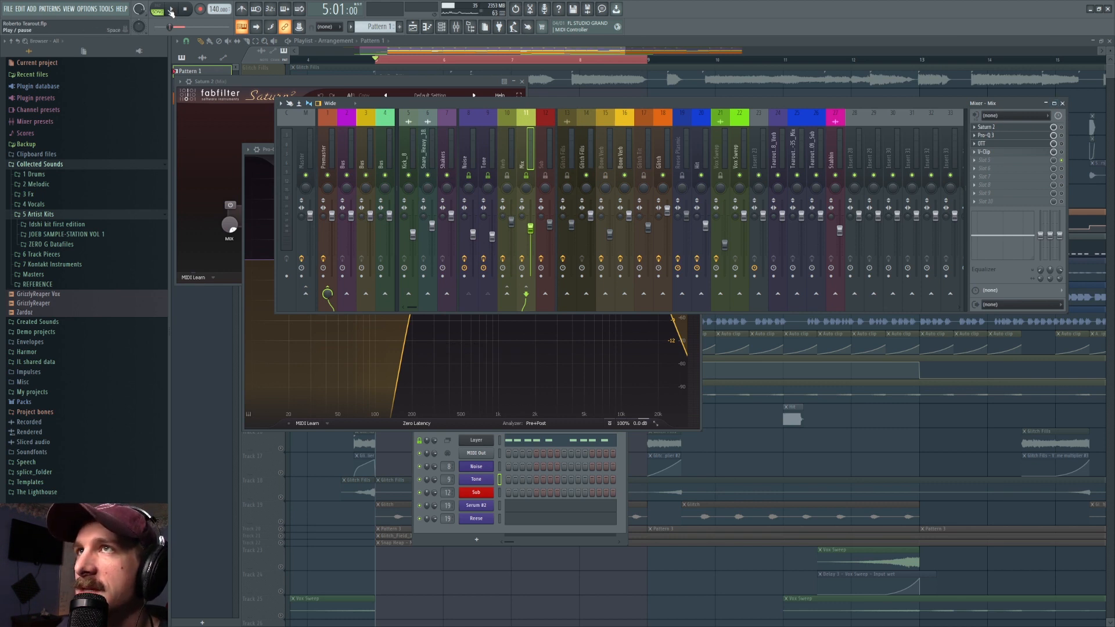
{"action": "left_click", "coordinate": [175, 10]}
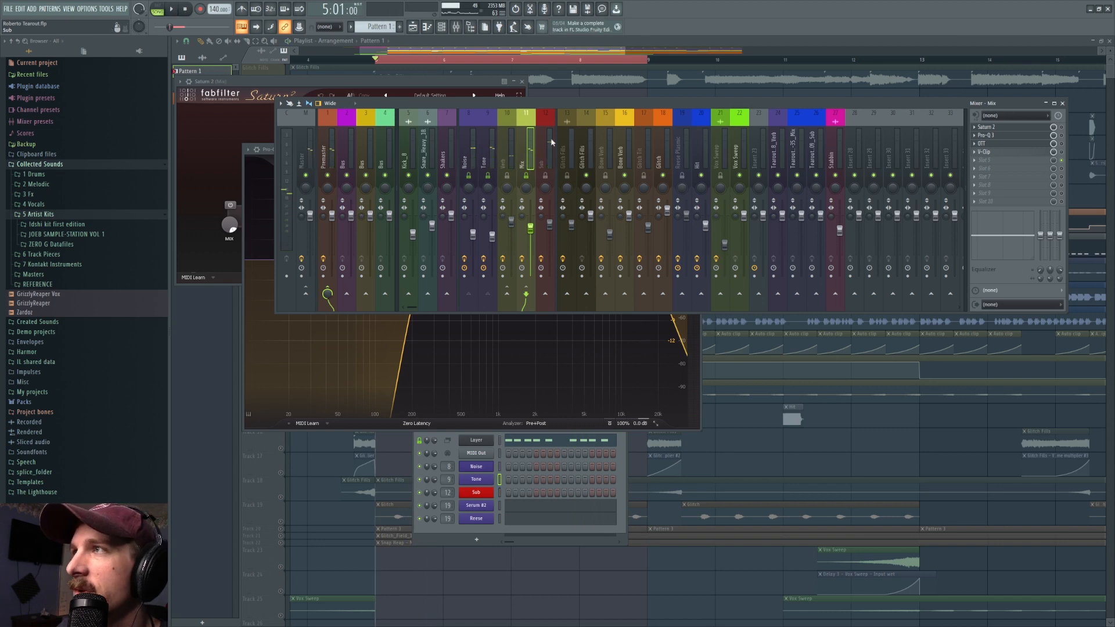
{"action": "left_click", "coordinate": [1026, 130]}
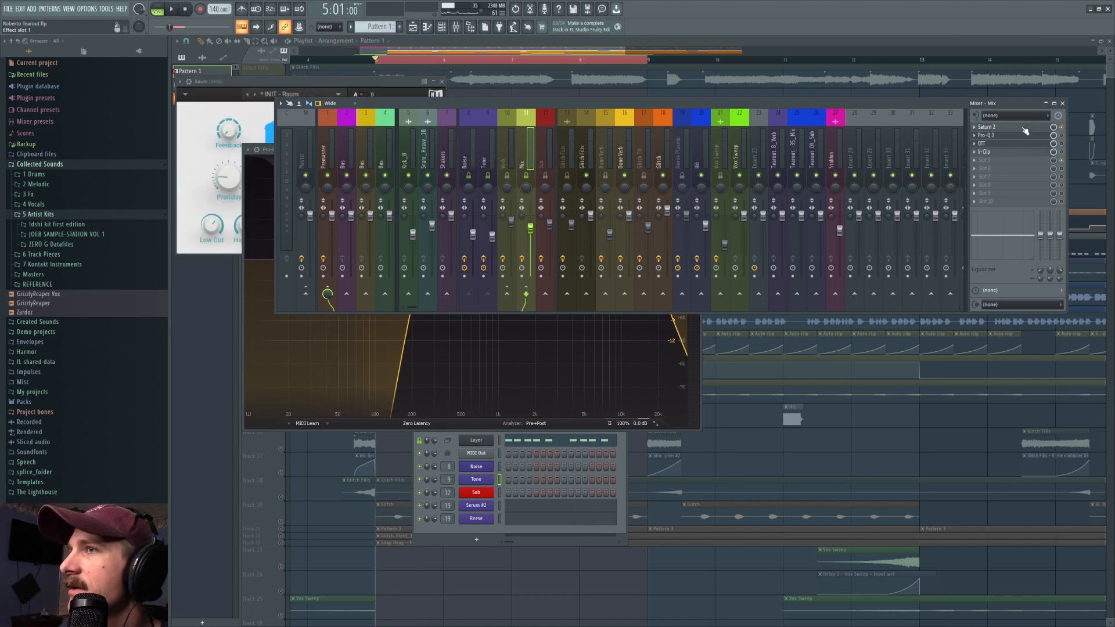
{"action": "left_click", "coordinate": [1010, 128]}
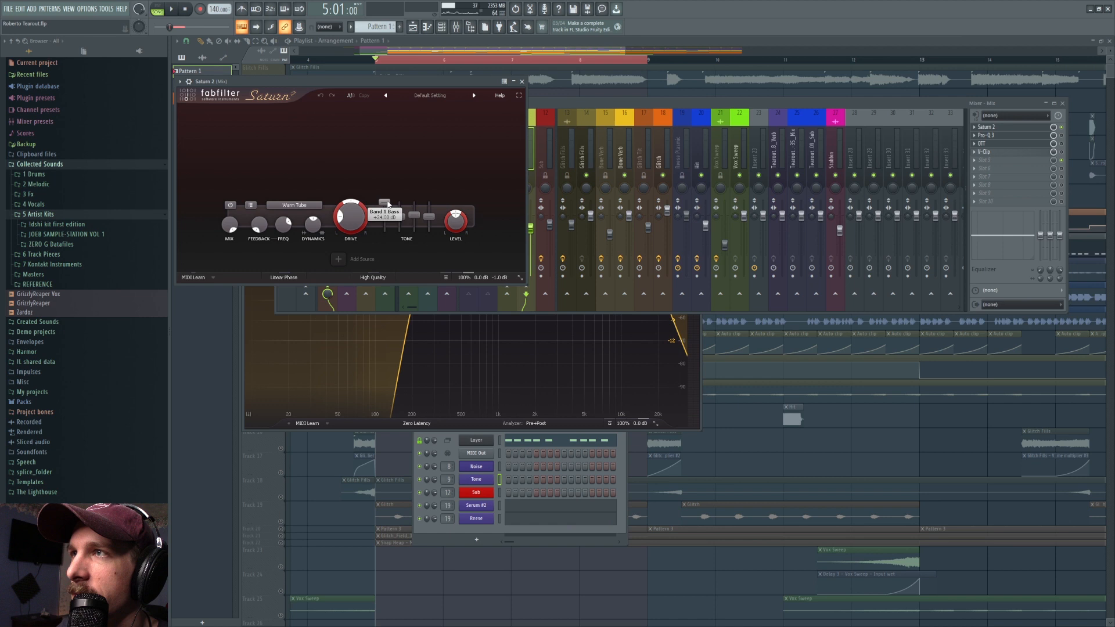
{"action": "key", "text": "space"}
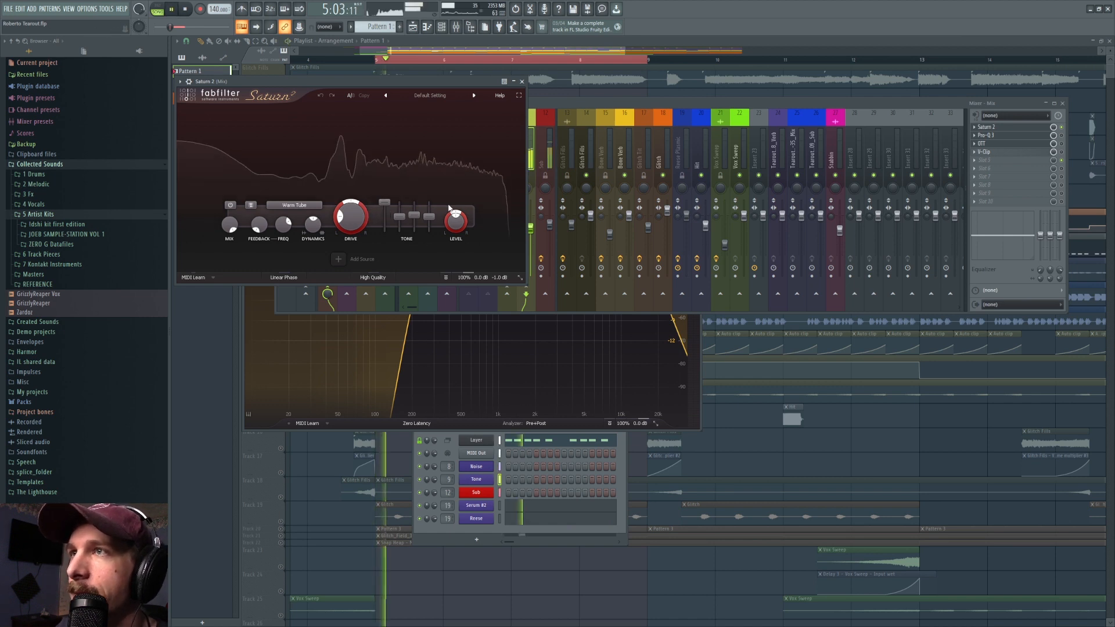
Stop playback and check the Drive setting of Saturn 2 on the Mix track, undoing the knob change made while inspecting it
{"action": "key", "text": "space"}
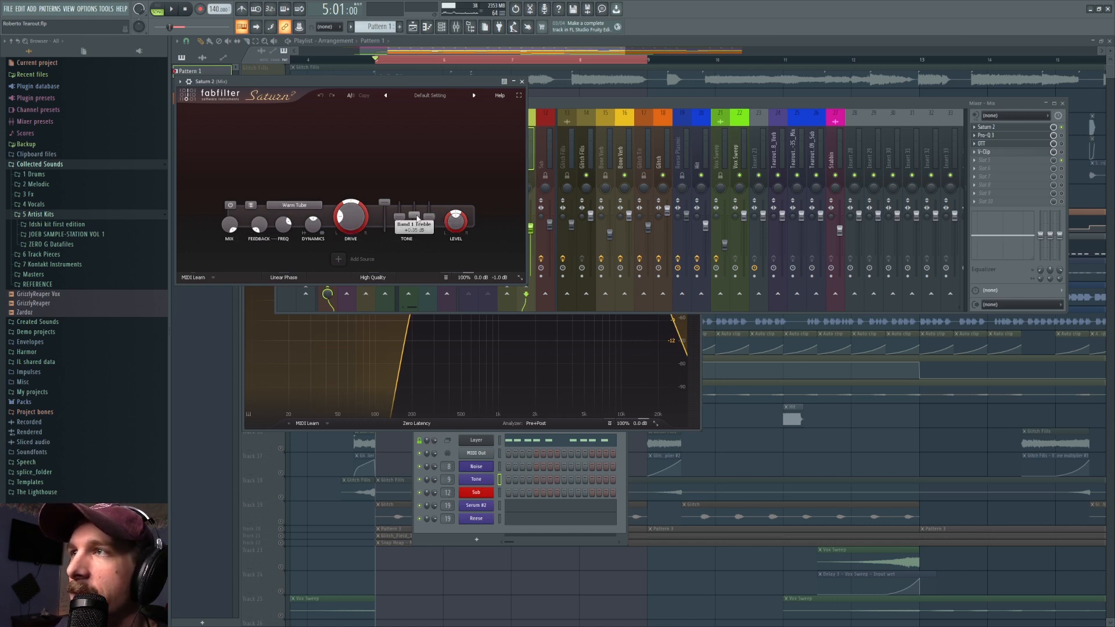
{"action": "double_click", "coordinate": [352, 222]}
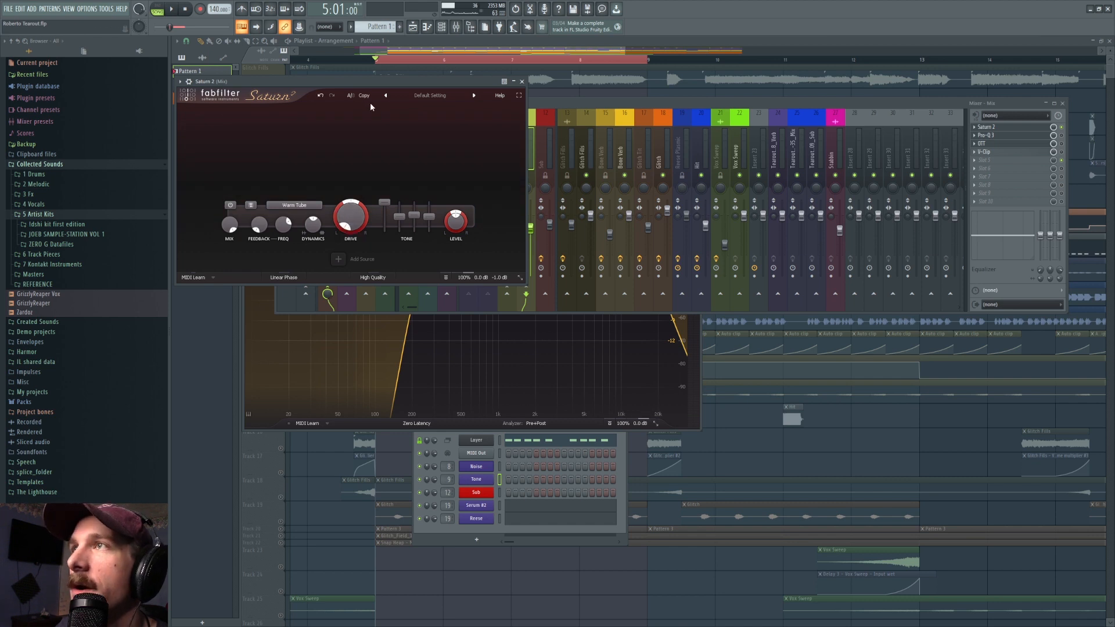
{"action": "left_click", "coordinate": [320, 95]}
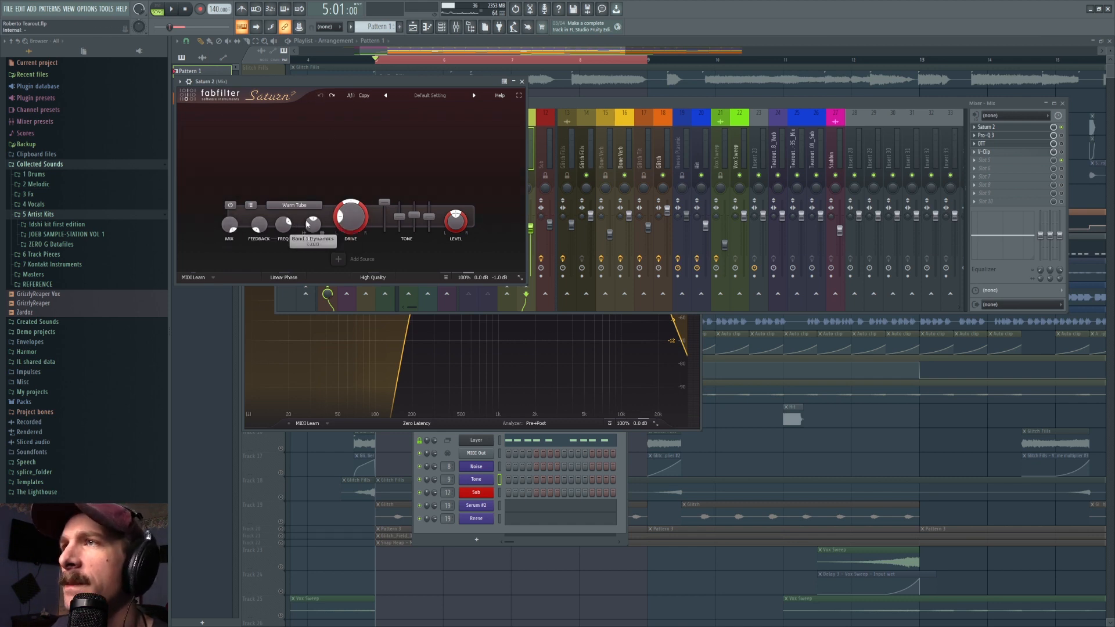
Open Pro-Q 3 on the Mix track and play the bass to examine its EQ curve
{"action": "left_click", "coordinate": [986, 135]}
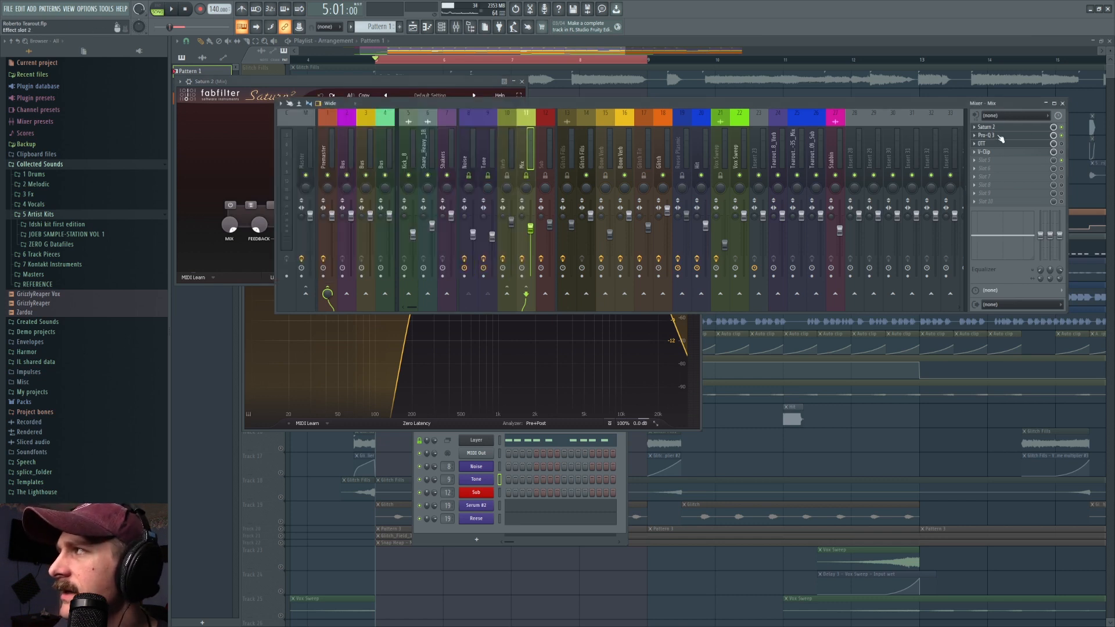
{"action": "key", "text": "space"}
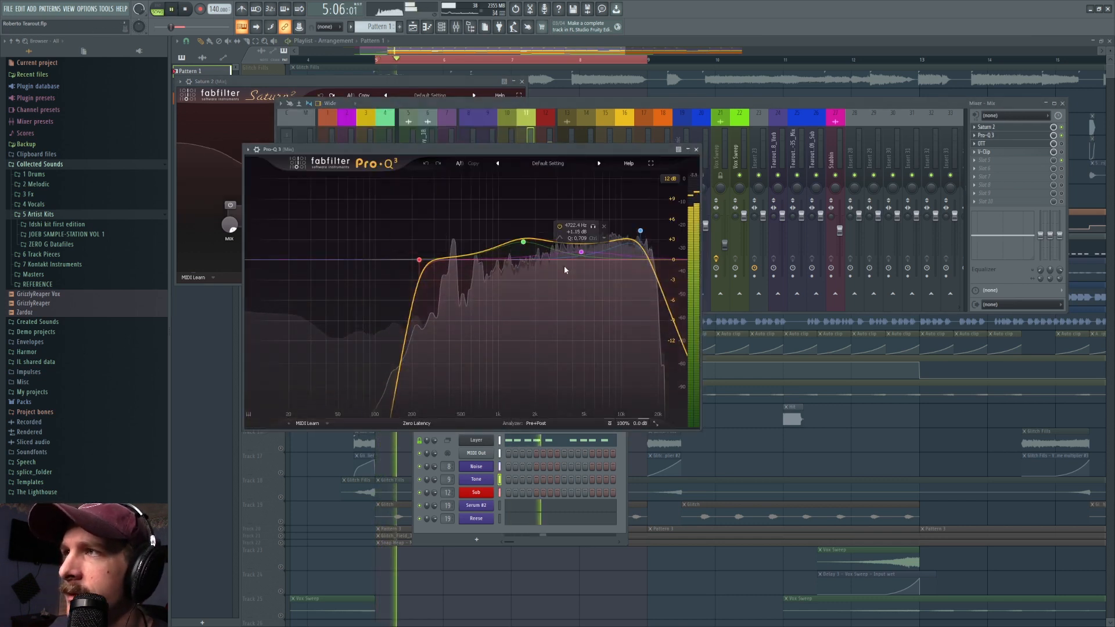
{"action": "key", "text": "space"}
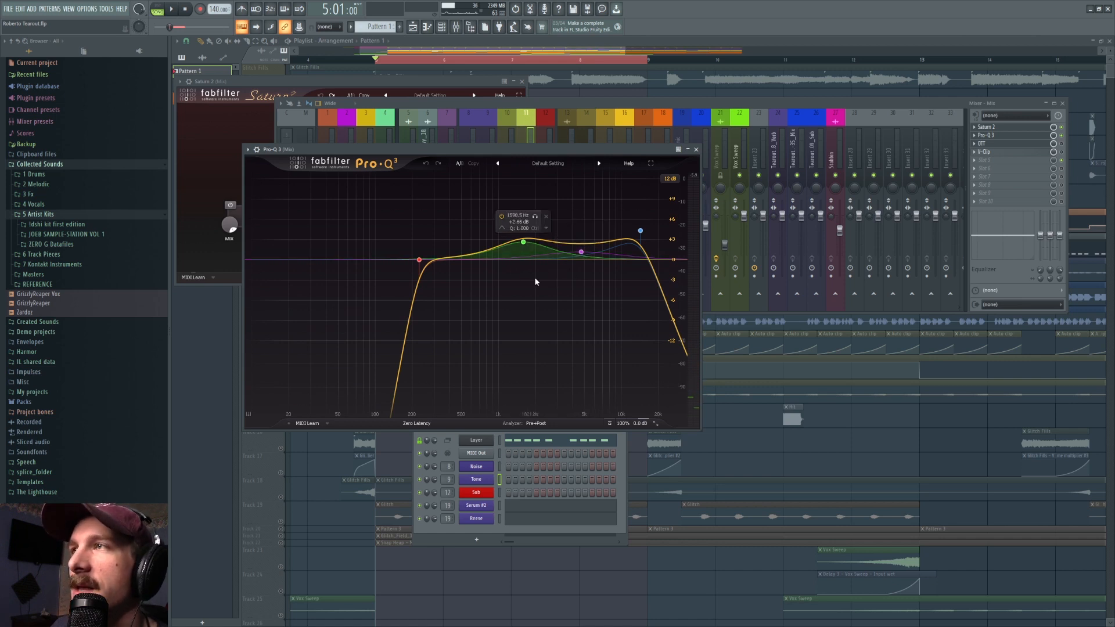
{"action": "key", "text": "space"}
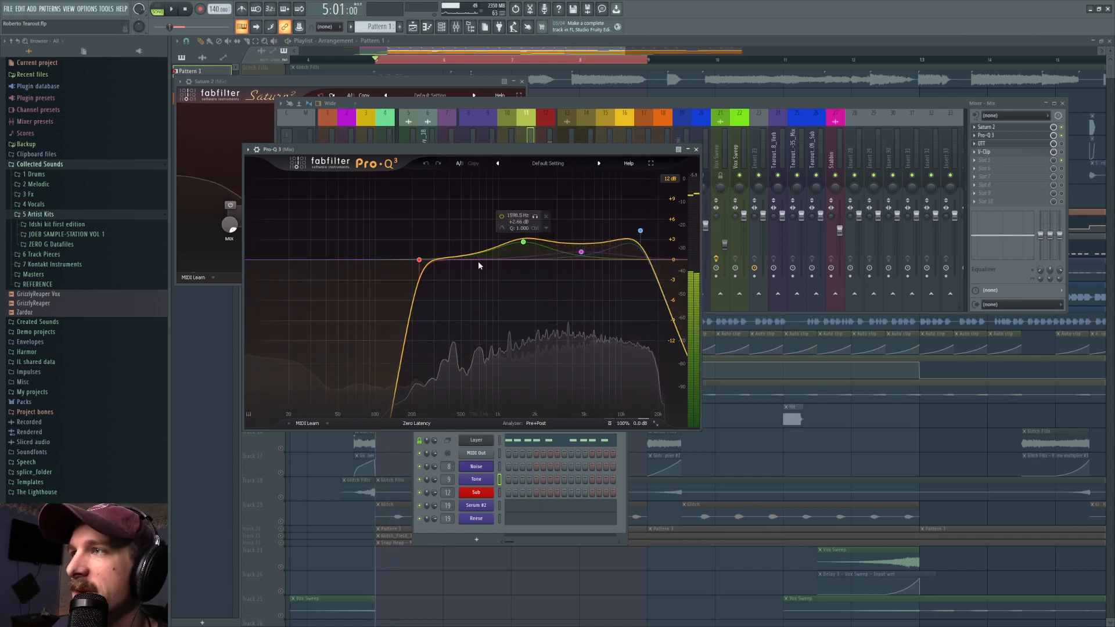
Enable OTT on the Mix track, open it and play the bass through the multiband compression
{"action": "left_click", "coordinate": [1062, 144]}
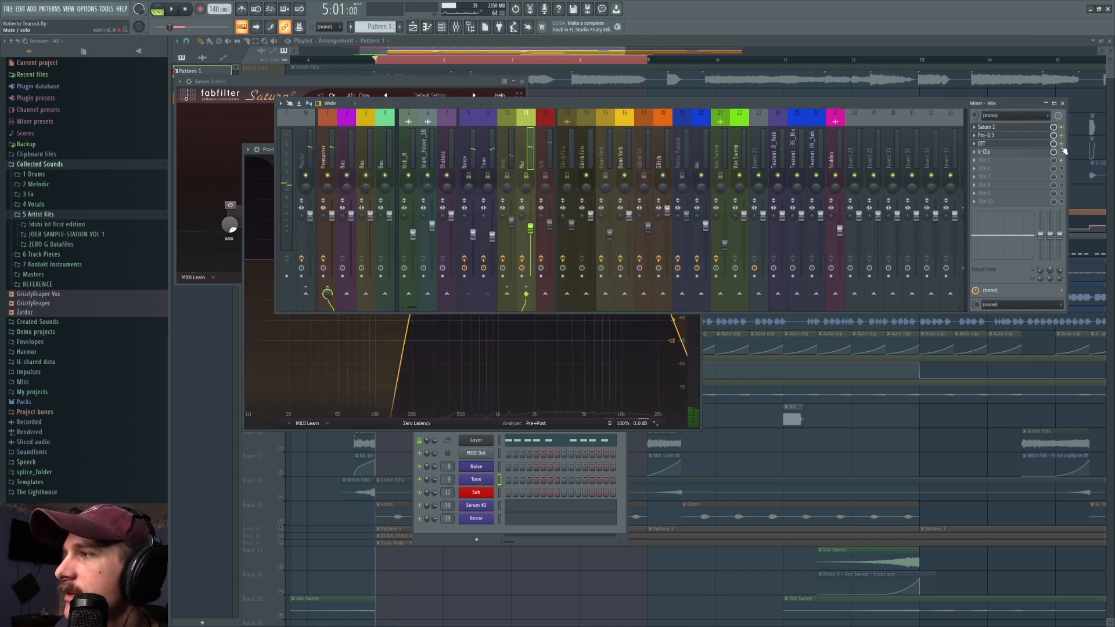
{"action": "left_click", "coordinate": [987, 143]}
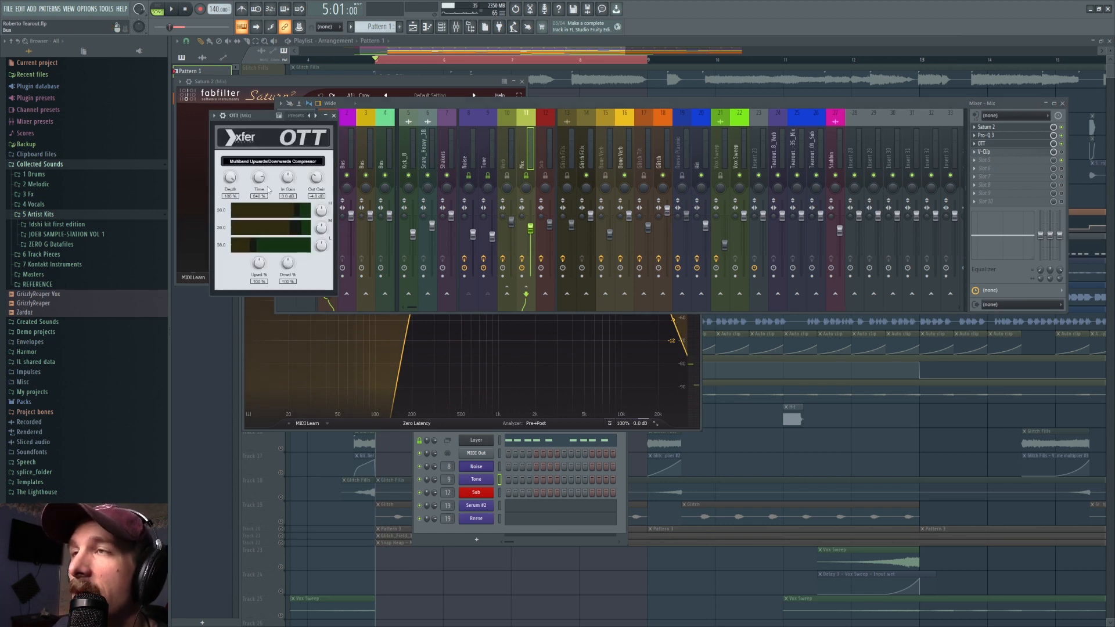
{"action": "key", "text": "space"}
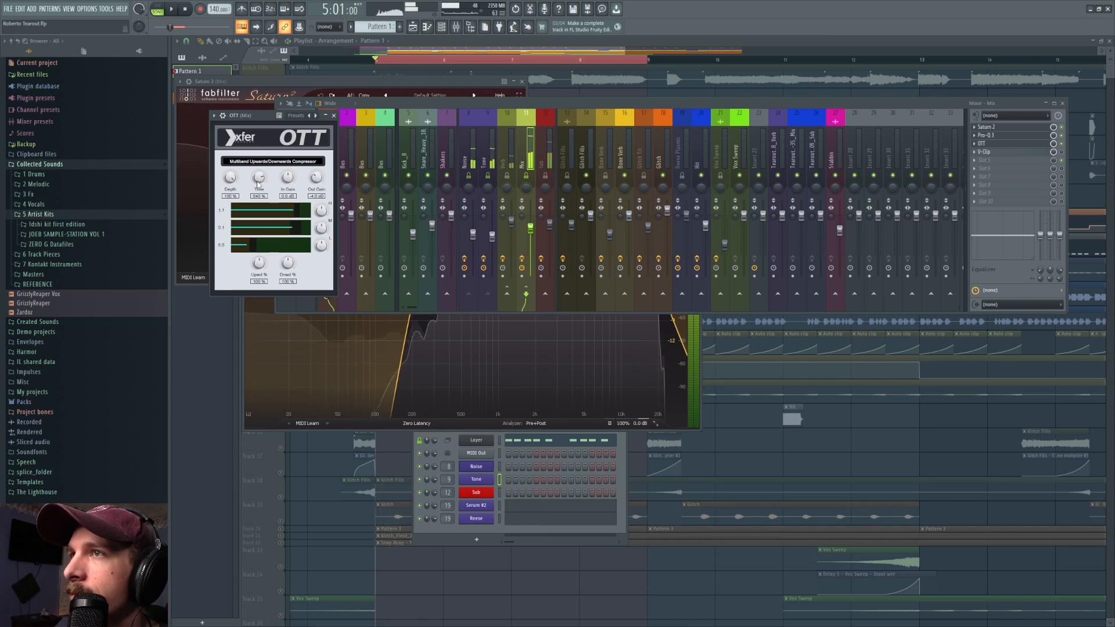
{"action": "key", "text": "space"}
Reset OTT's Time to 100% and play the bass to compare, then restore the previous Time value
{"action": "double_click", "coordinate": [260, 179]}
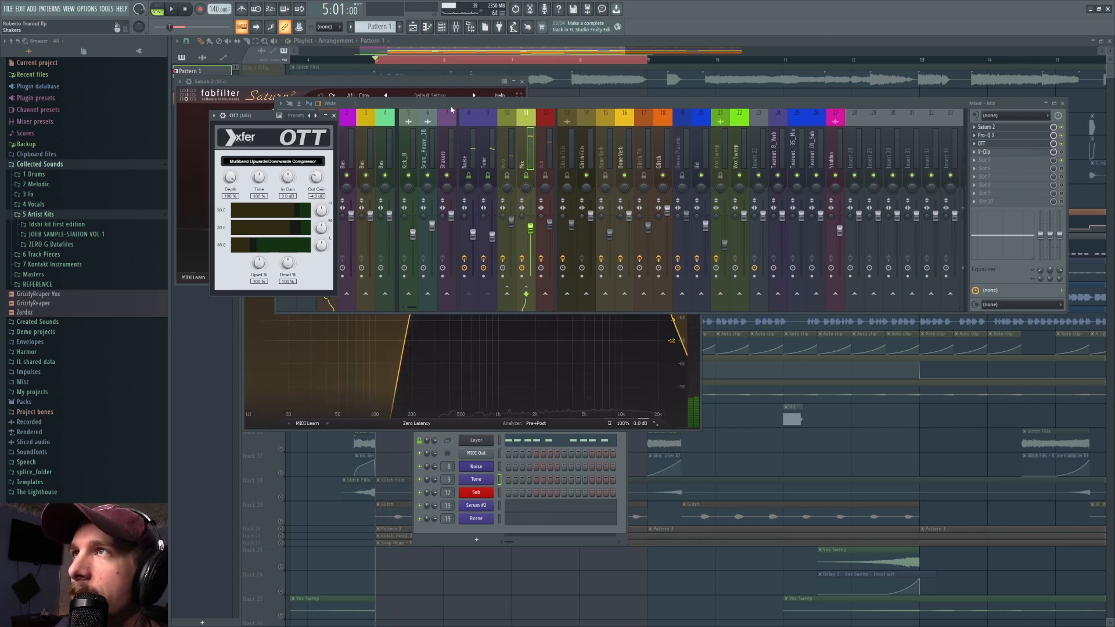
{"action": "key", "text": "space"}
{"action": "left_click", "coordinate": [185, 9]}
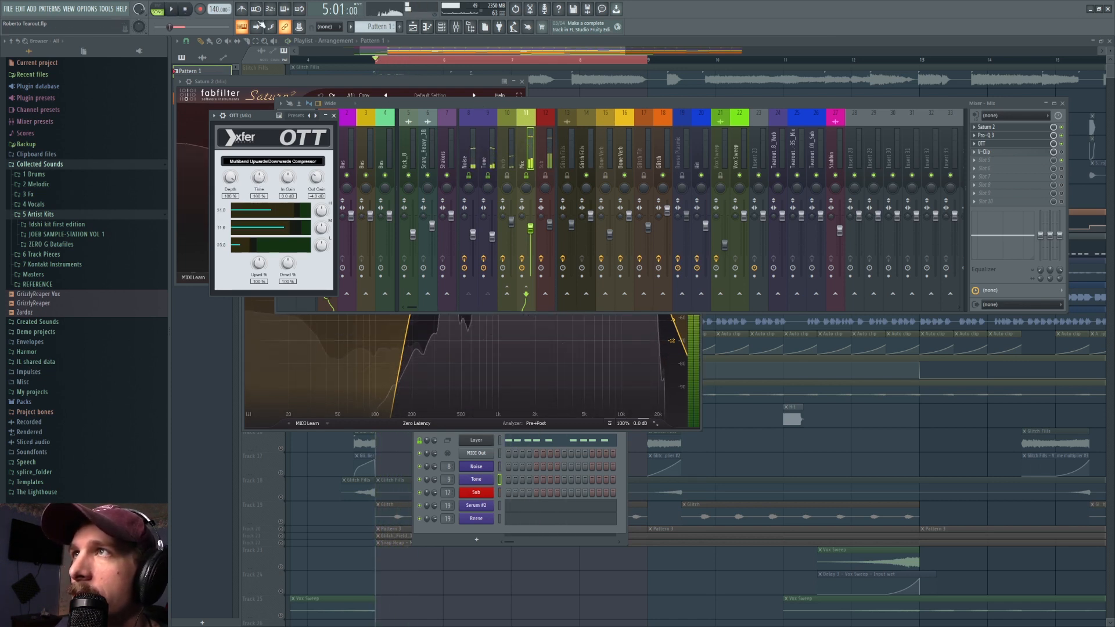
{"action": "left_click", "coordinate": [515, 10]}
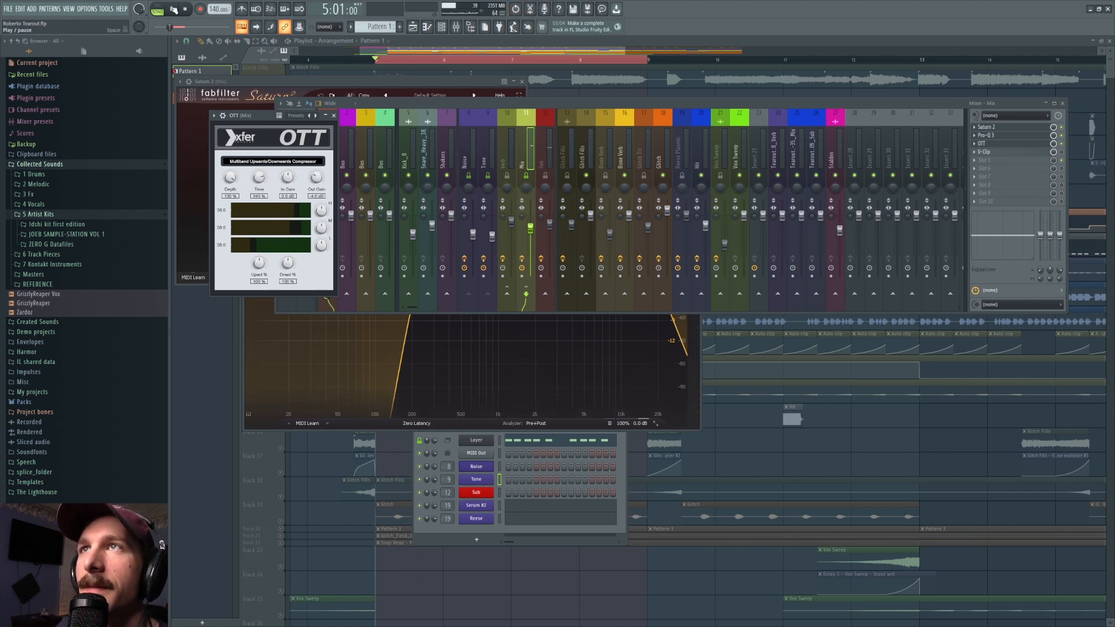
{"action": "left_click", "coordinate": [173, 10]}
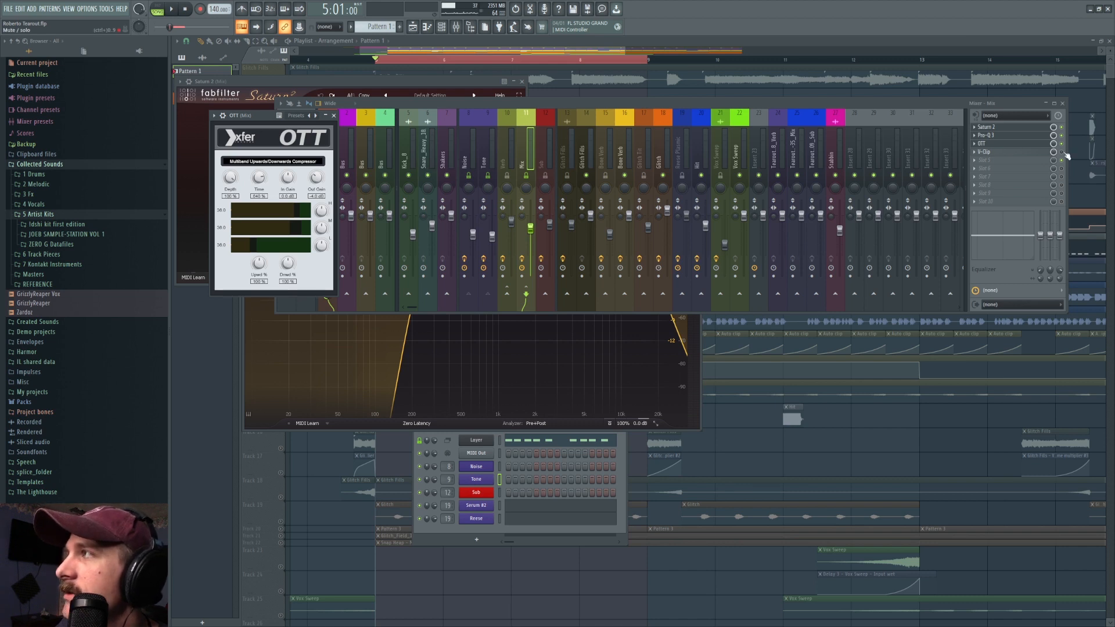
Open V-Clip on the Mix track, play the bass to examine its soft-knee clipping and ceiling, and close it
{"action": "left_click", "coordinate": [993, 152]}
{"action": "left_click_drag", "start_coordinate": [734, 200], "coordinate": [560, 164]}
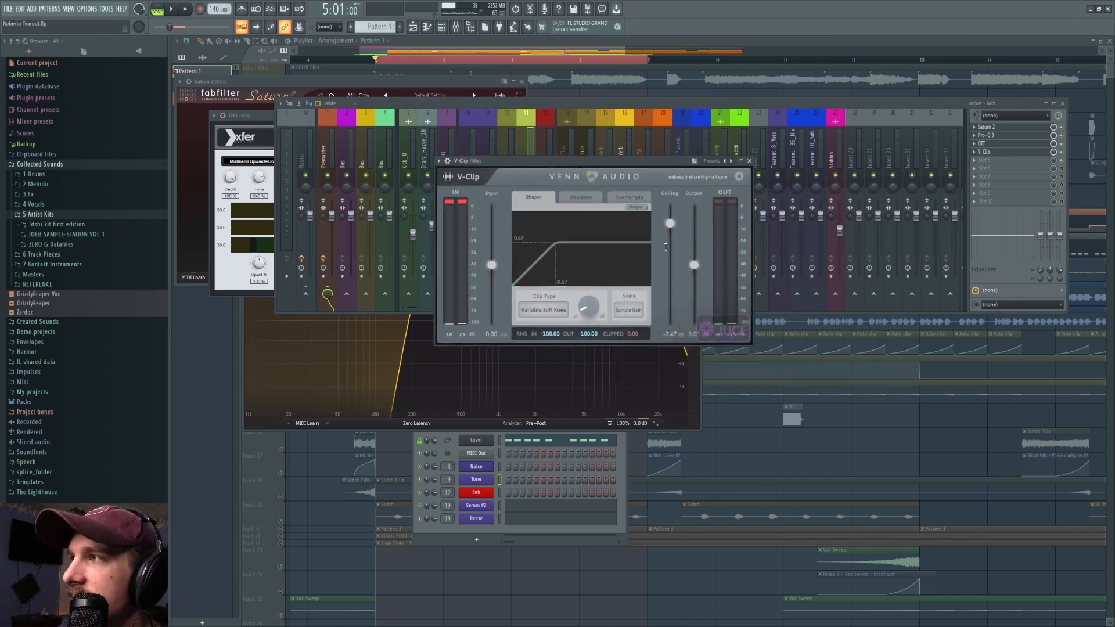
{"action": "key", "text": "space"}
{"action": "key", "text": "space"}
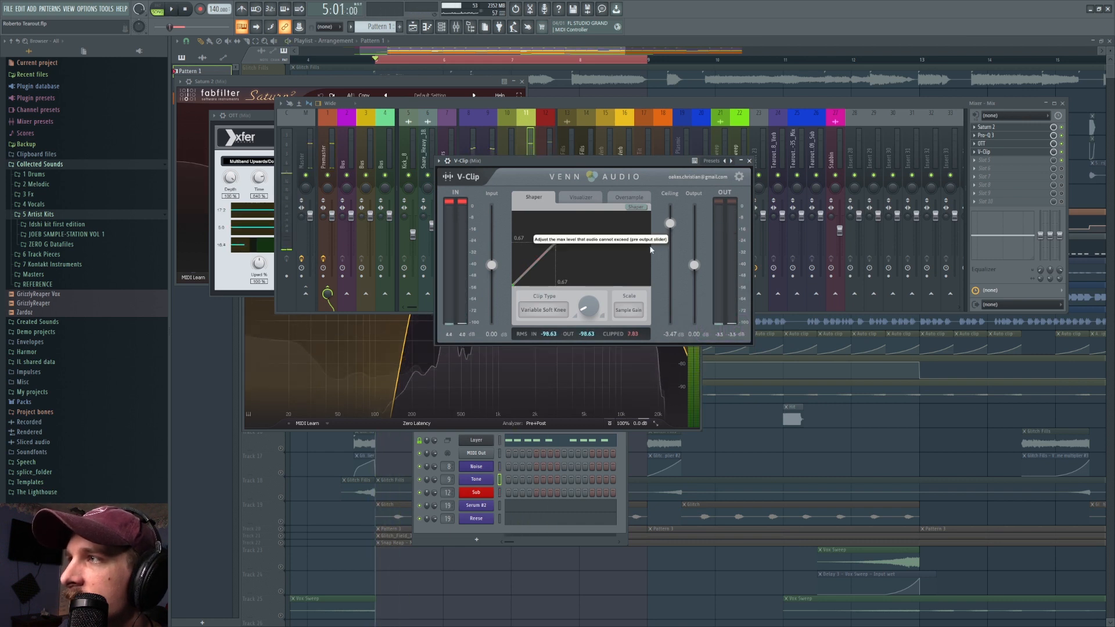
{"action": "left_click", "coordinate": [749, 162]}
Compare the bass with the Verb track muted and enabled by toggling the track between short playbacks
{"action": "left_click", "coordinate": [513, 152]}
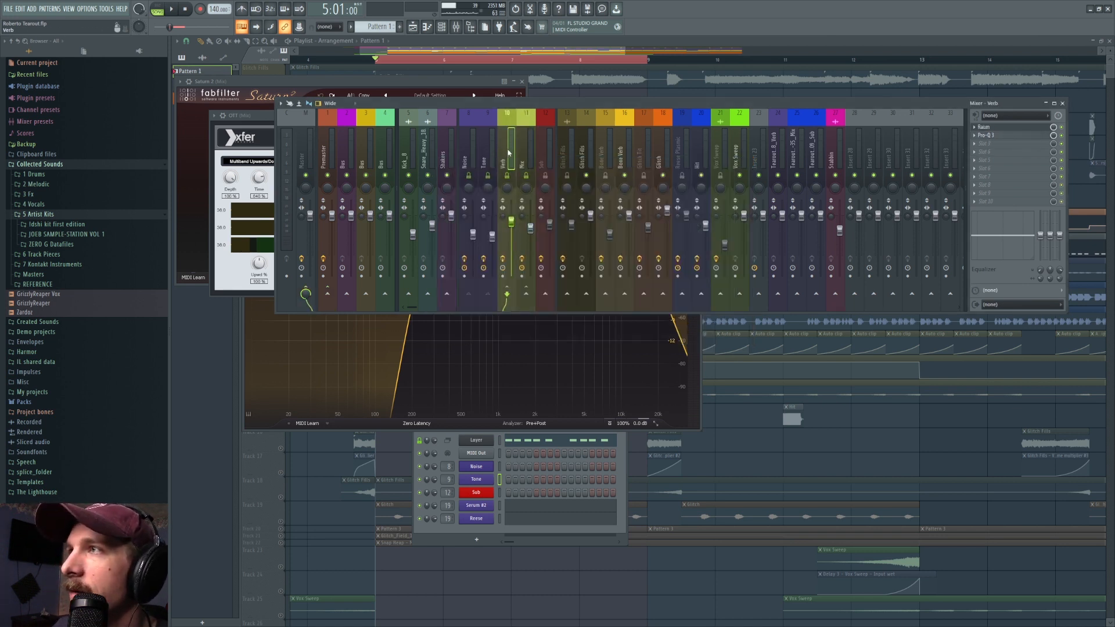
{"action": "left_click", "coordinate": [508, 176]}
{"action": "key", "text": "space"}
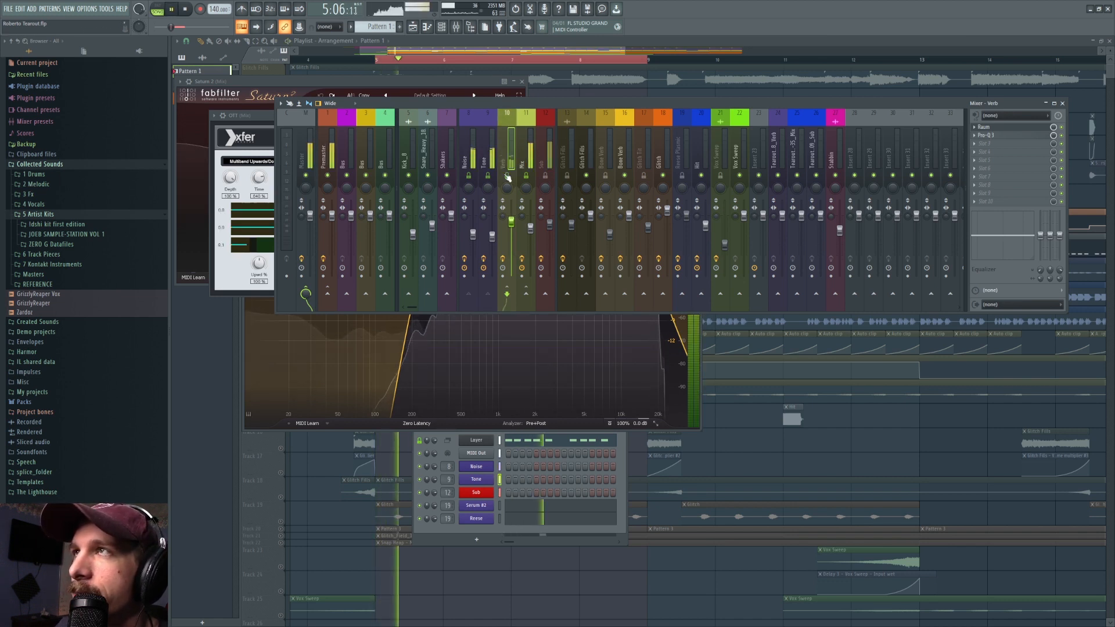
{"action": "key", "text": "space"}
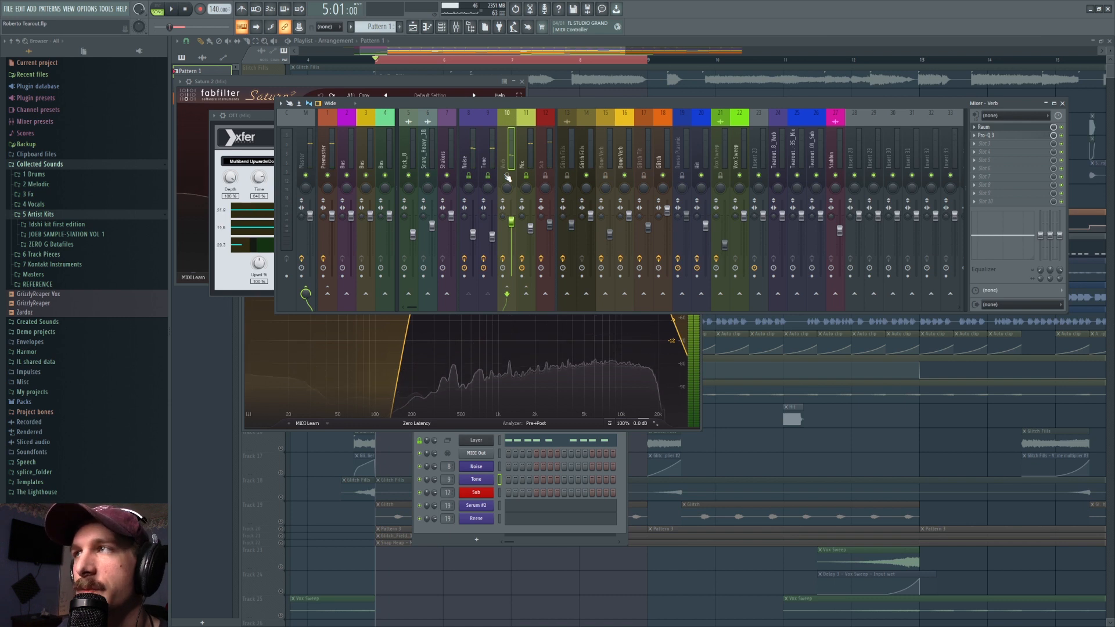
{"action": "left_click", "coordinate": [508, 176]}
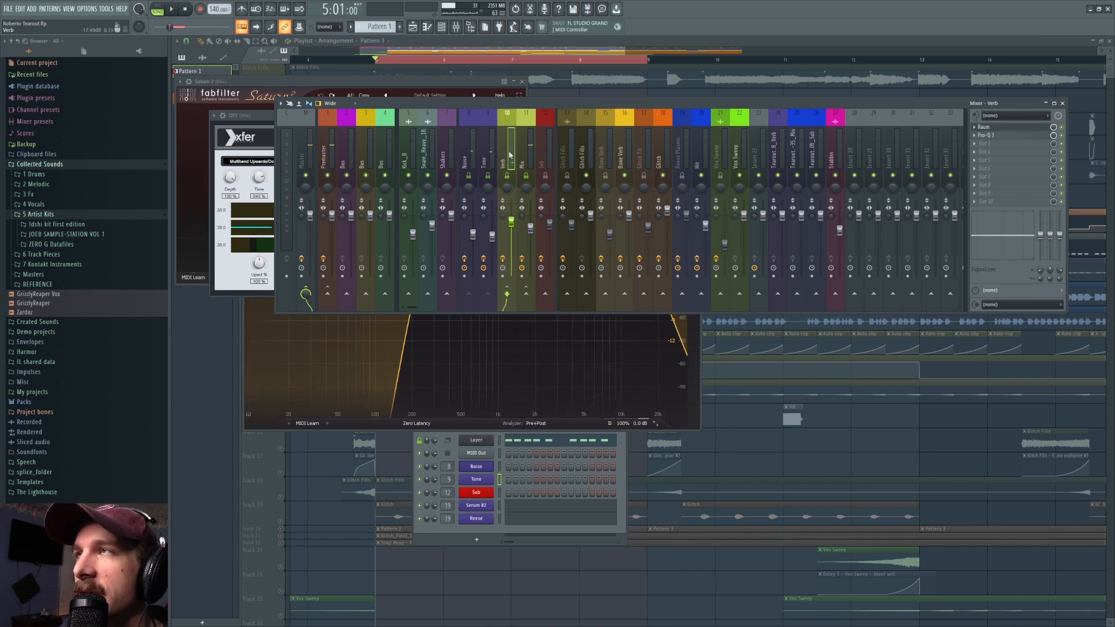
{"action": "key", "text": "space"}
{"action": "key", "text": "space"}
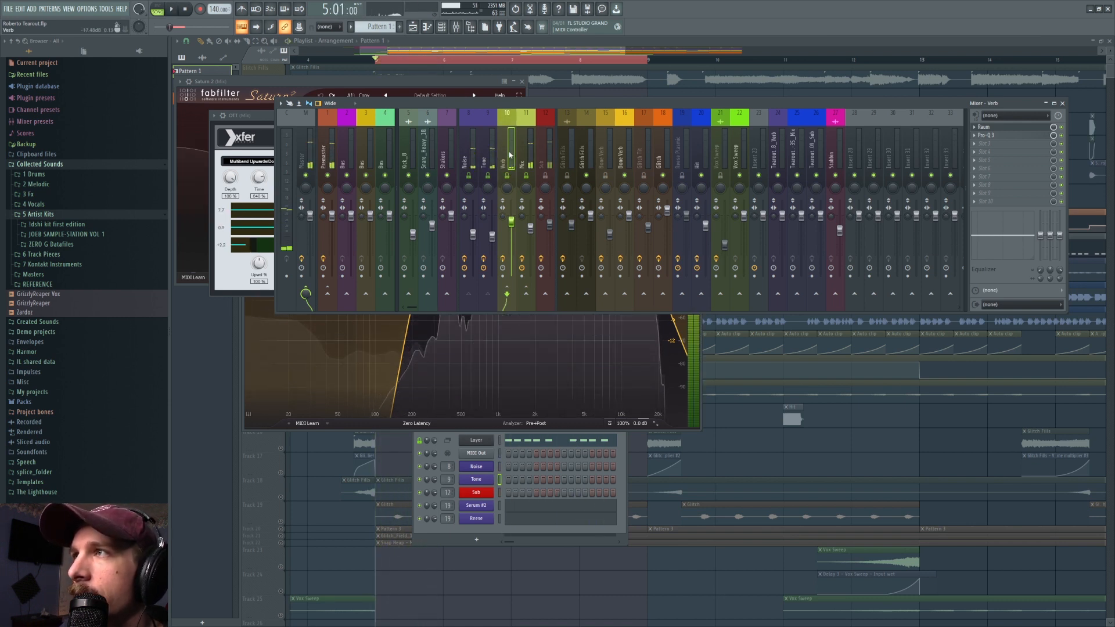
{"action": "key", "text": "space"}
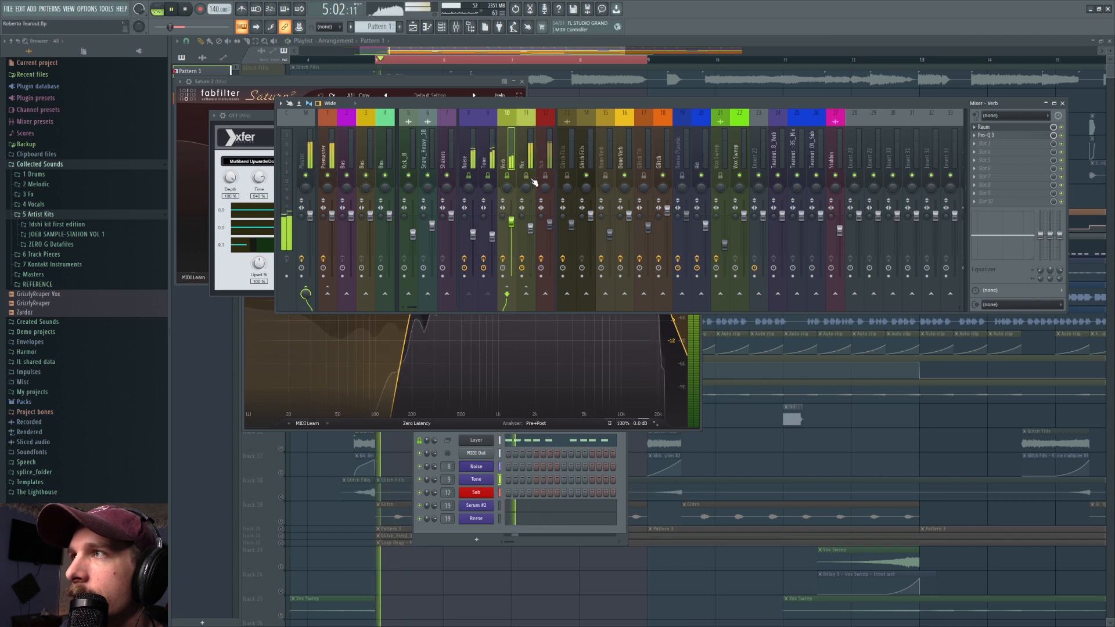
{"action": "key", "text": "space"}
Mute the Verb and Mix tracks, enable the Sub track and open the Sub channel's Serum patch
{"action": "left_click", "coordinate": [531, 182]}
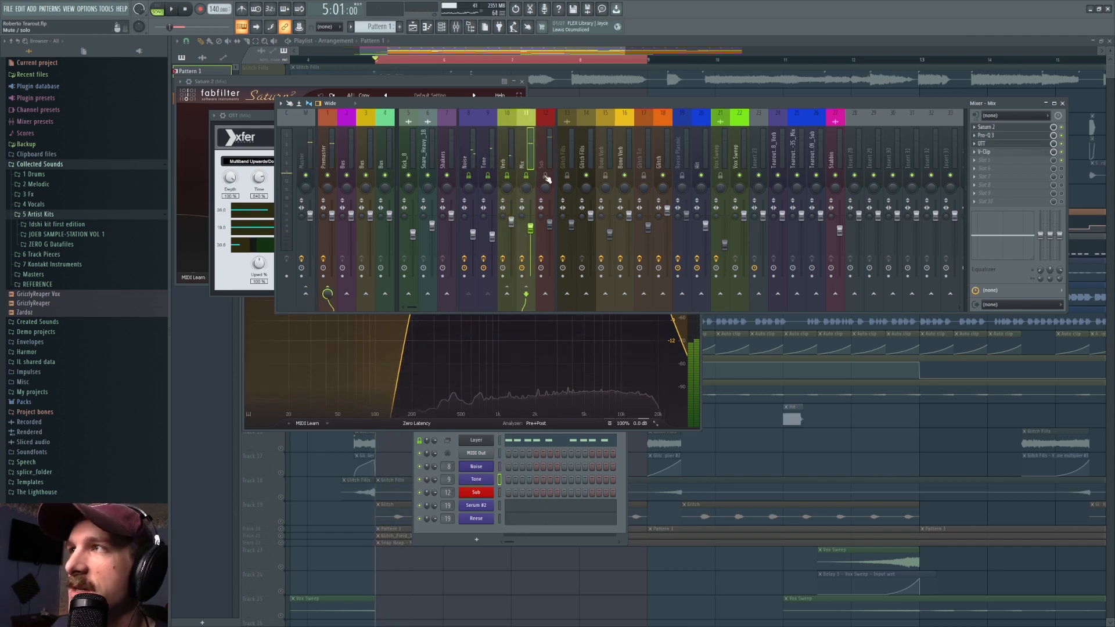
{"action": "left_click", "coordinate": [547, 176]}
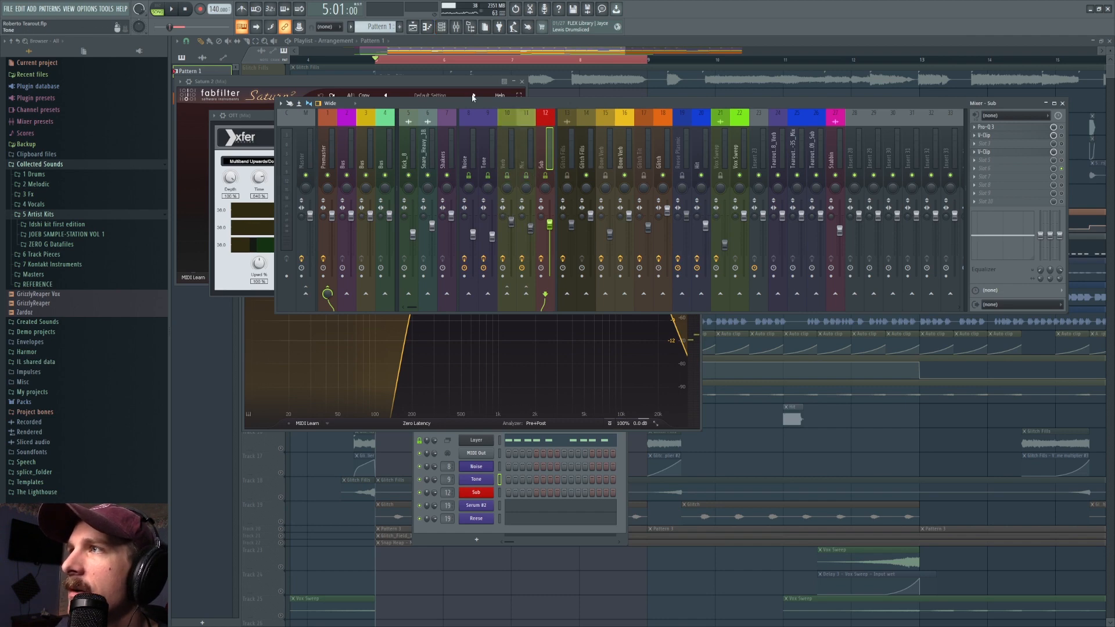
{"action": "left_click", "coordinate": [488, 494]}
{"action": "left_click", "coordinate": [489, 494]}
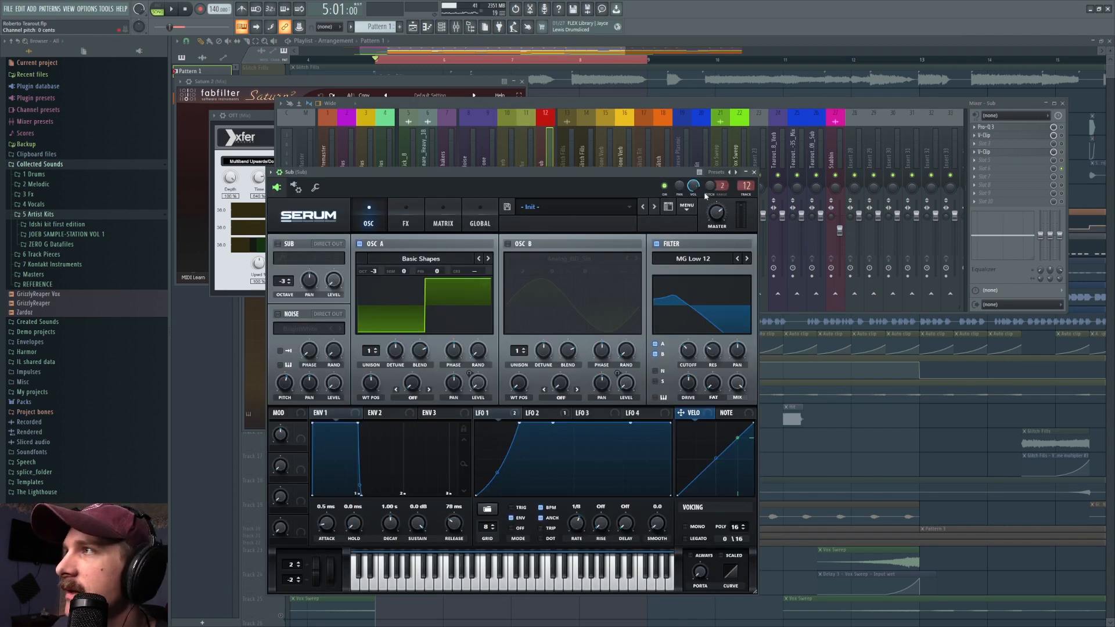
Check the destinations of LFO 1 in the Sub patch and remove its modulation from the Osc B level
{"action": "right_click", "coordinate": [501, 413]}
{"action": "right_click", "coordinate": [500, 414]}
{"action": "right_click", "coordinate": [499, 414]}
{"action": "left_click", "coordinate": [639, 373]}
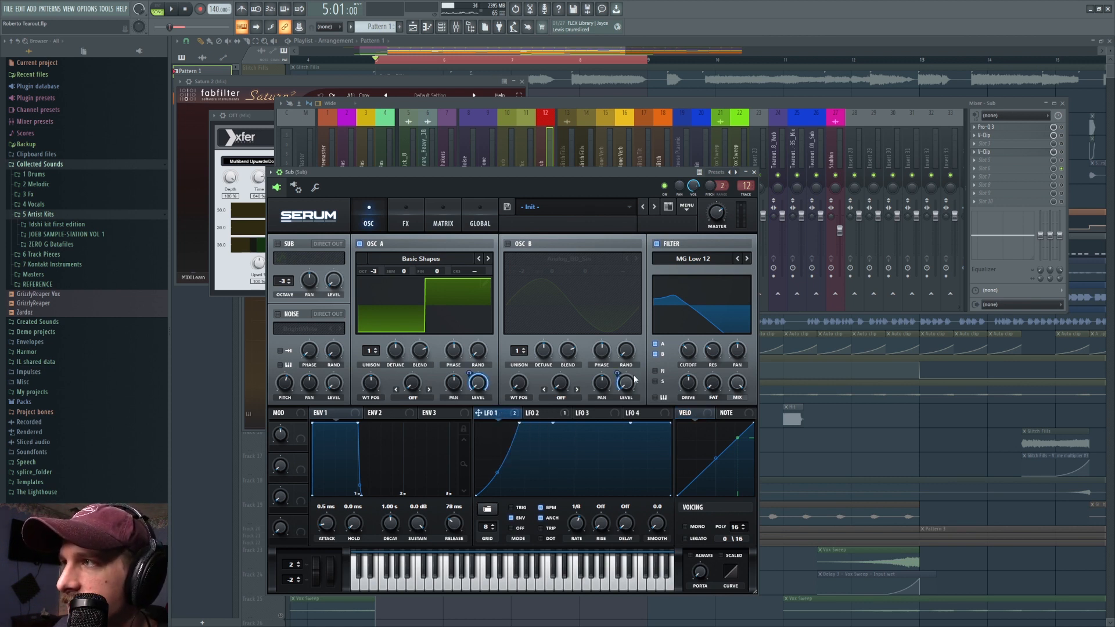
{"action": "right_click", "coordinate": [627, 380]}
{"action": "left_click", "coordinate": [645, 393]}
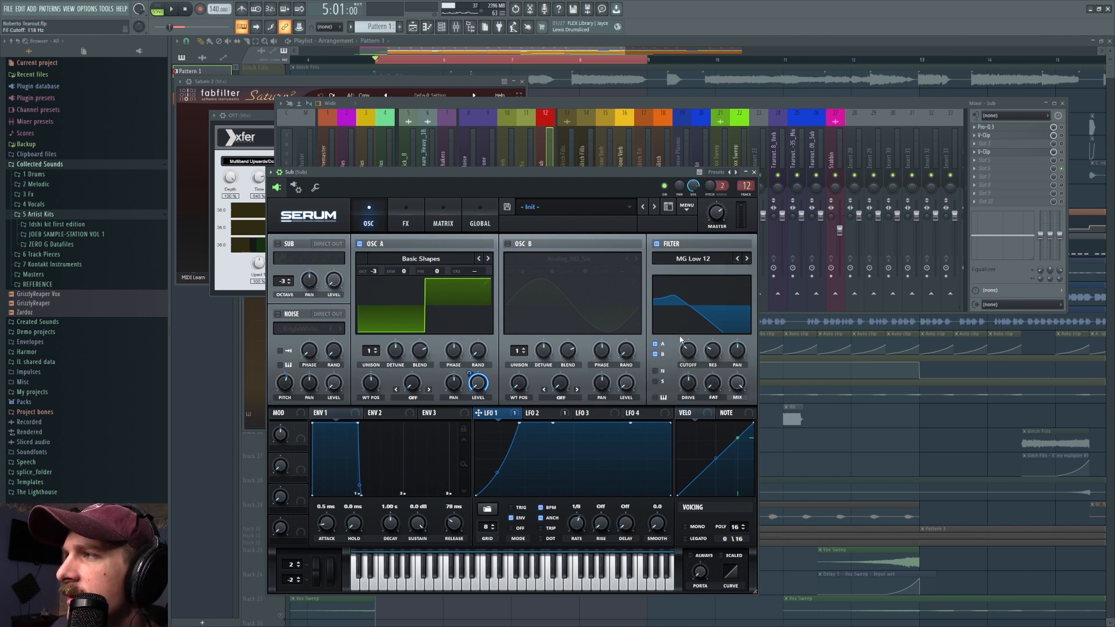
Play the sub and examine the curves and modulation destinations of LFO 1 and LFO 2 in Serum
{"action": "key", "text": "space"}
{"action": "key", "text": "space"}
{"action": "right_click", "coordinate": [503, 413]}
{"action": "left_click", "coordinate": [503, 414]}
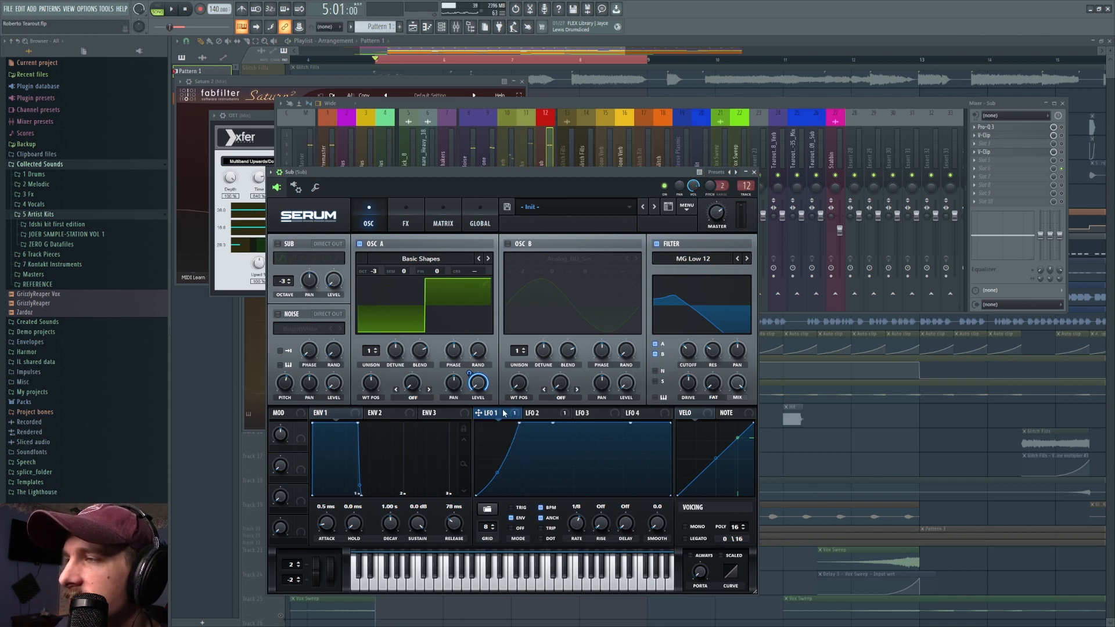
{"action": "left_click", "coordinate": [535, 416]}
{"action": "right_click", "coordinate": [536, 416]}
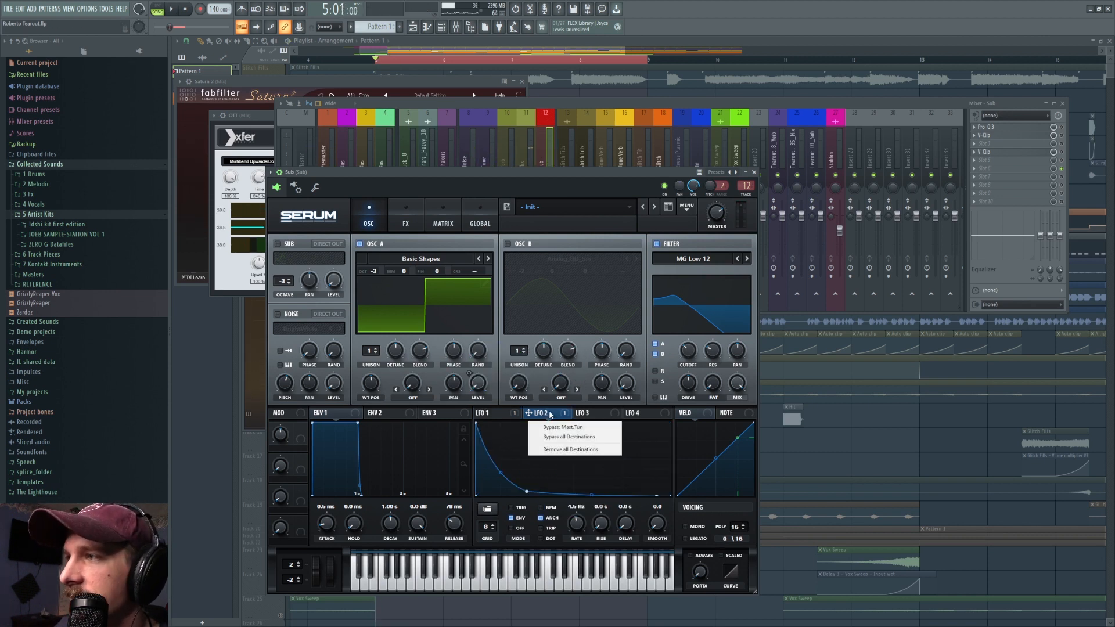
{"action": "left_click", "coordinate": [550, 415]}
{"action": "right_click", "coordinate": [550, 415]}
{"action": "left_click", "coordinate": [550, 415]}
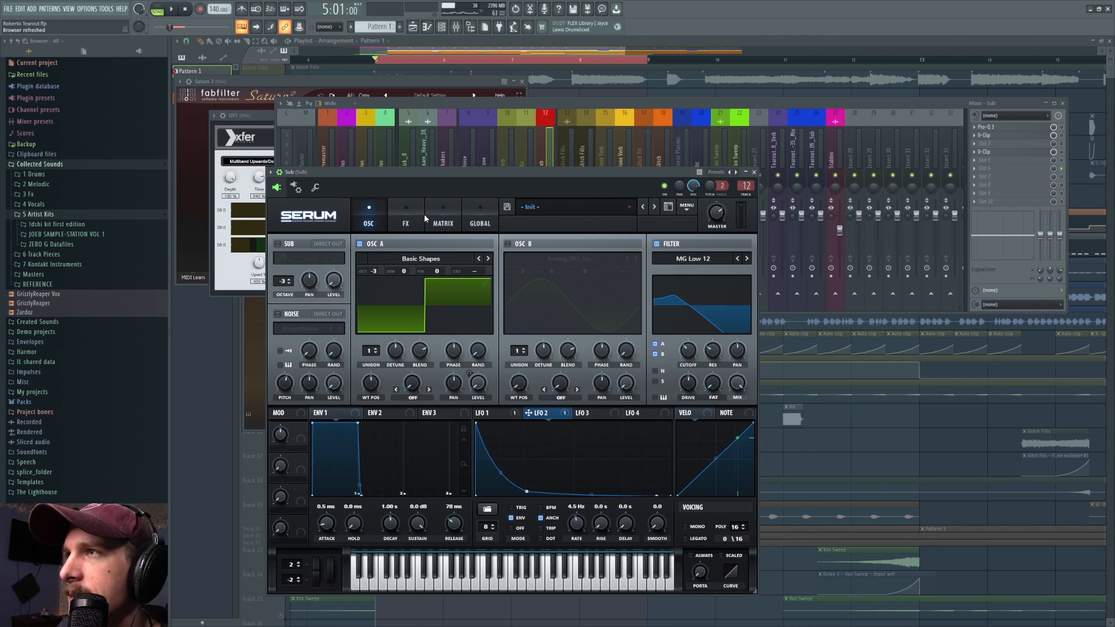
Show the Sub patch's effects and examine the multiband compressor's gain and threshold settings
{"action": "left_click", "coordinate": [413, 228]}
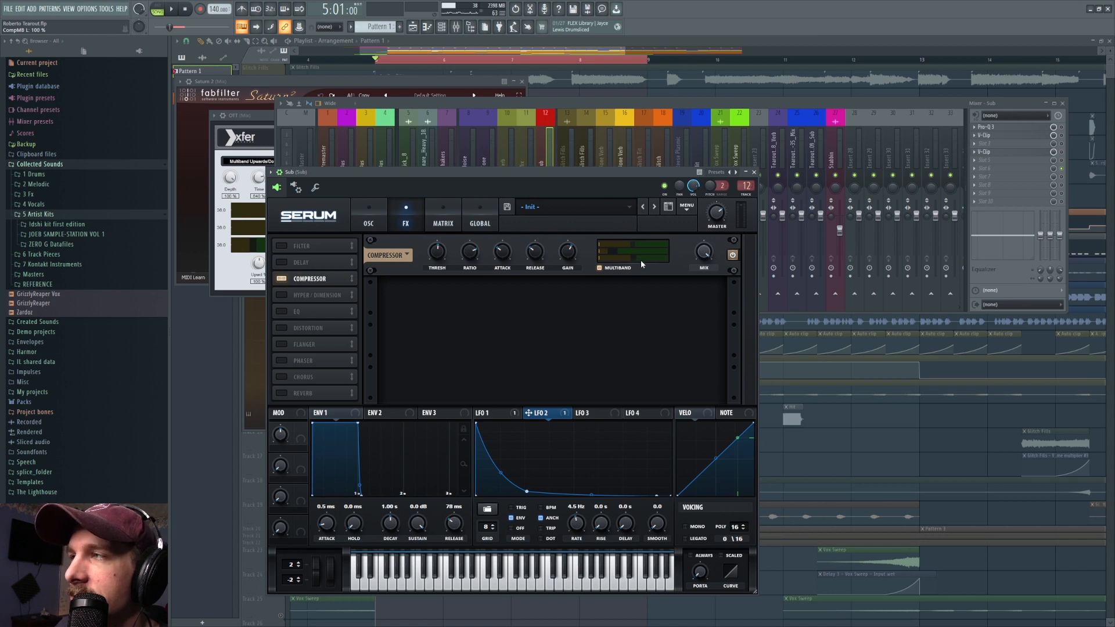
{"action": "mouse_move", "coordinate": [569, 255]}
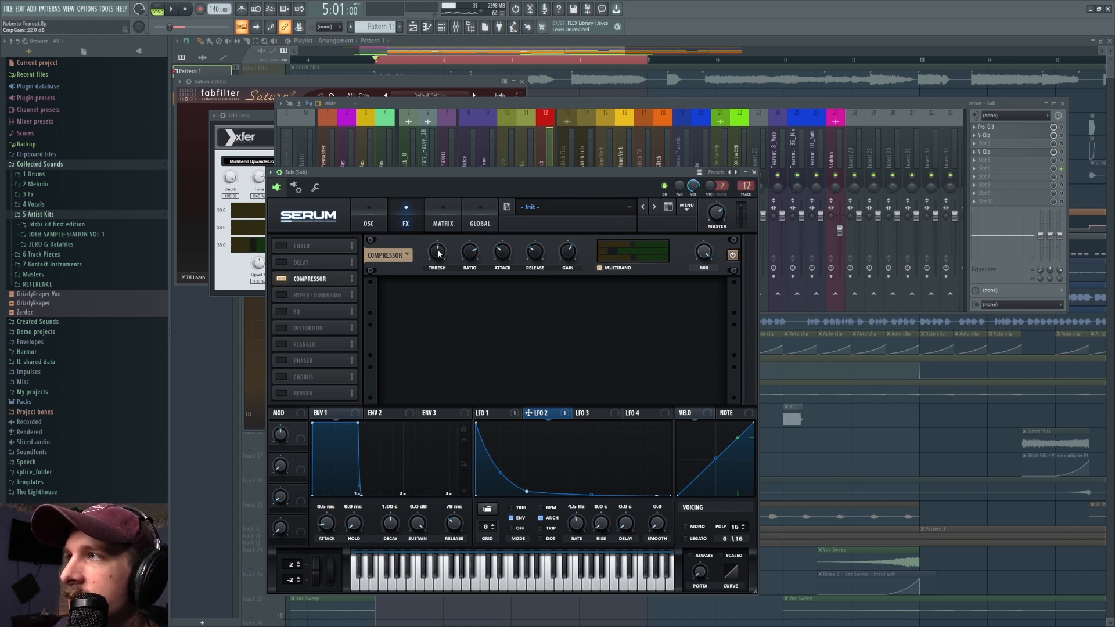
{"action": "mouse_move", "coordinate": [438, 253]}
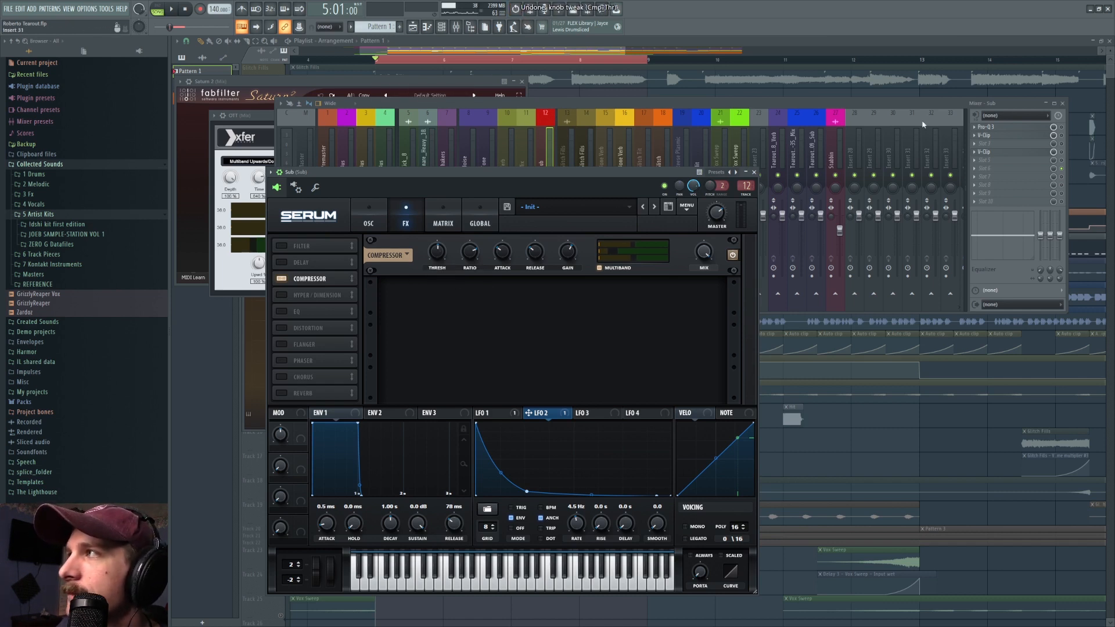
Open Pro-Q 3 on the Sub mixer track to examine its high-cut curve
{"action": "left_click", "coordinate": [1039, 133]}
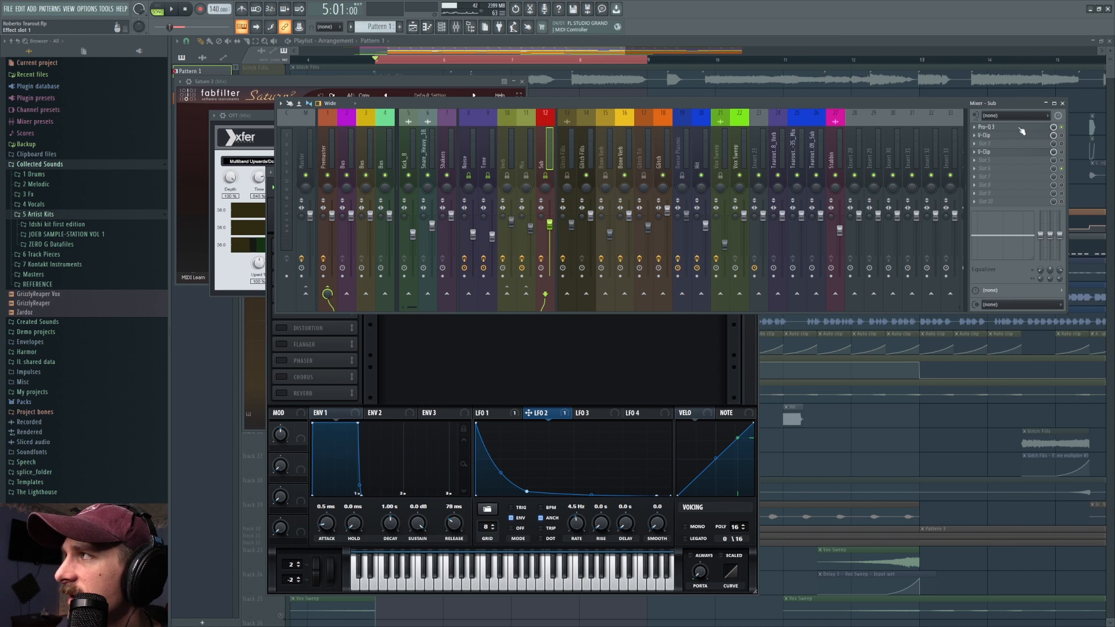
{"action": "left_click", "coordinate": [1022, 129]}
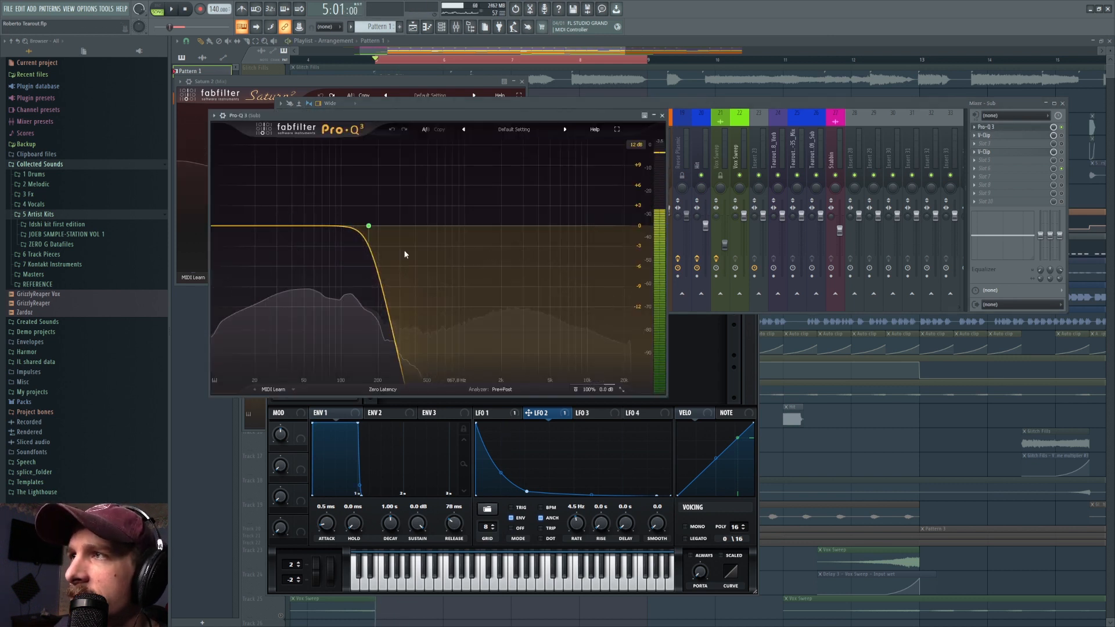
Play the sub and examine the high-cut point of Pro-Q 3 on the Sub mixer track
{"action": "mouse_move", "coordinate": [370, 227]}
{"action": "key", "text": "space"}
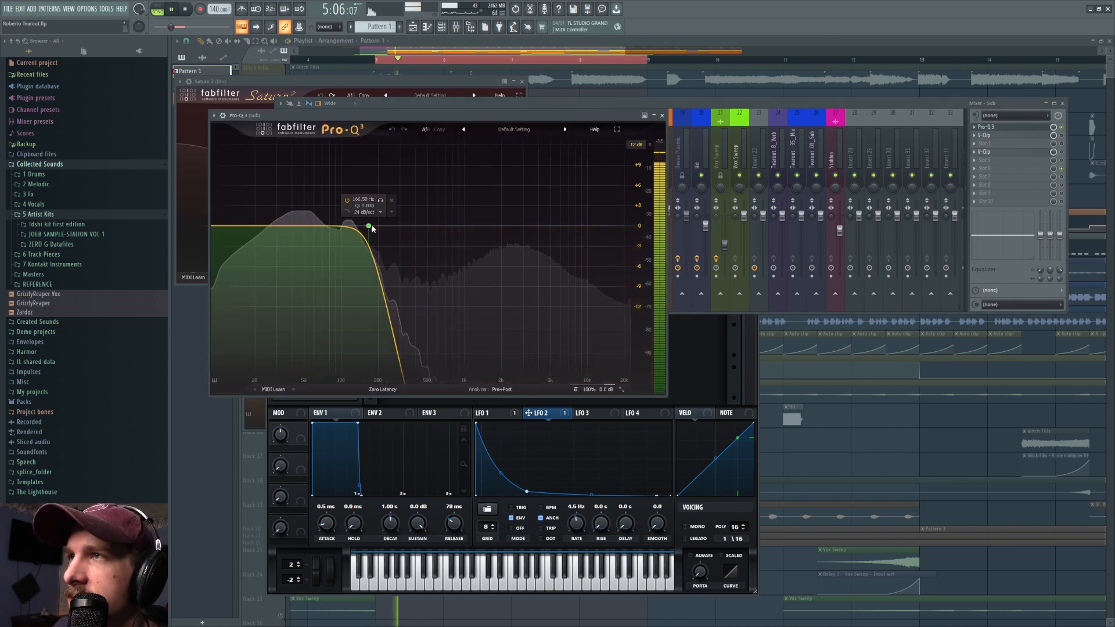
{"action": "key", "text": "space"}
Open the first V-Clip on the Sub track and play the sub to examine its Error Function clipping curve
{"action": "left_click", "coordinate": [1060, 136]}
{"action": "left_click", "coordinate": [1018, 137]}
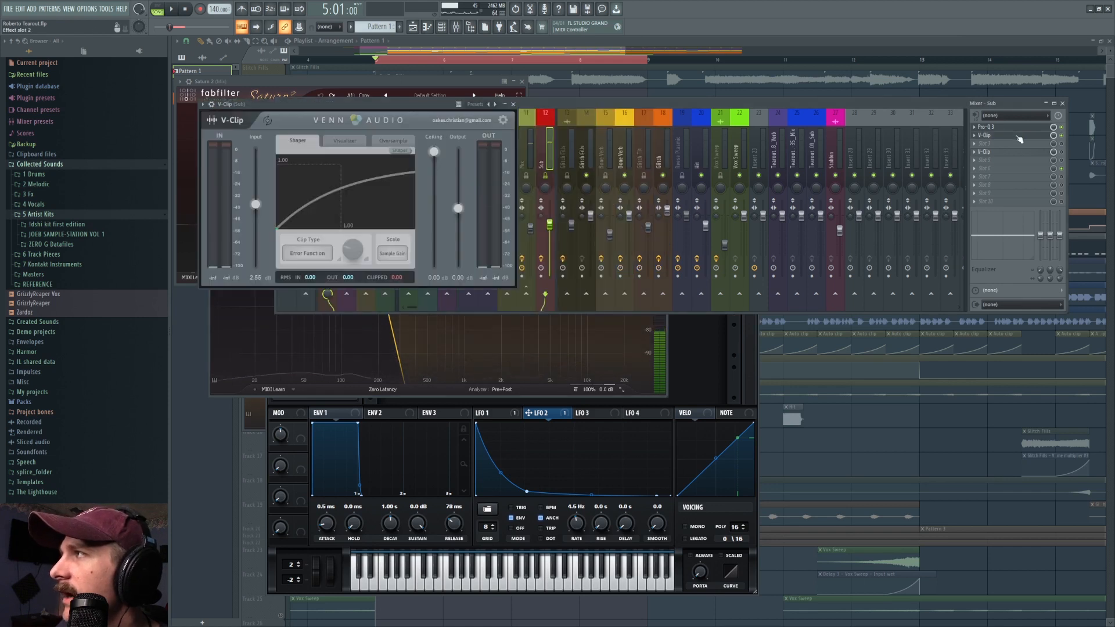
{"action": "key", "text": "space"}
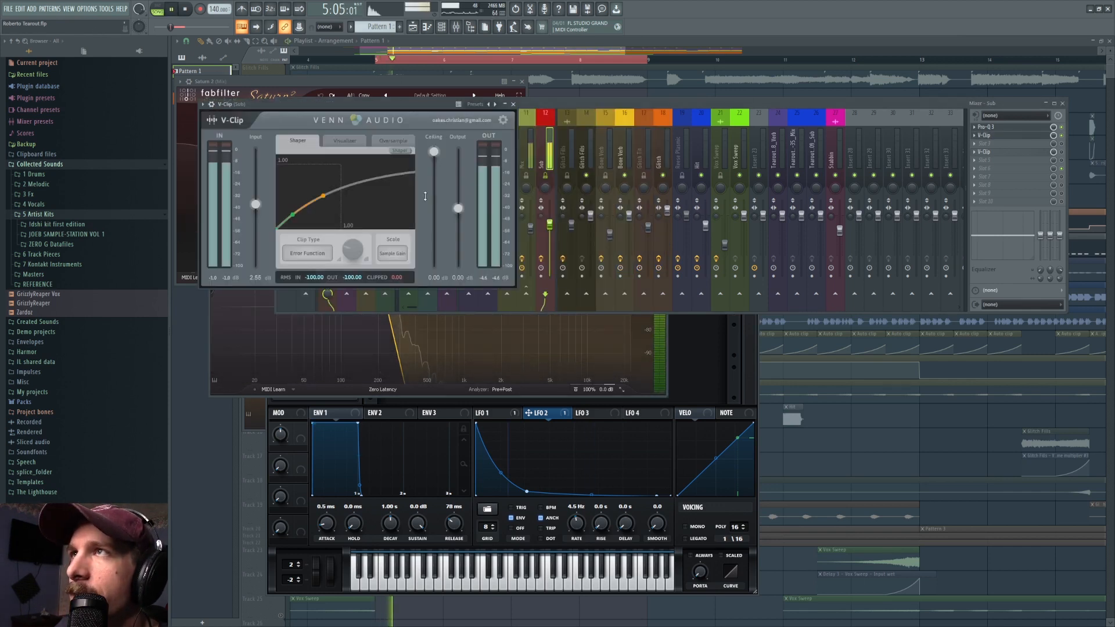
{"action": "key", "text": "space"}
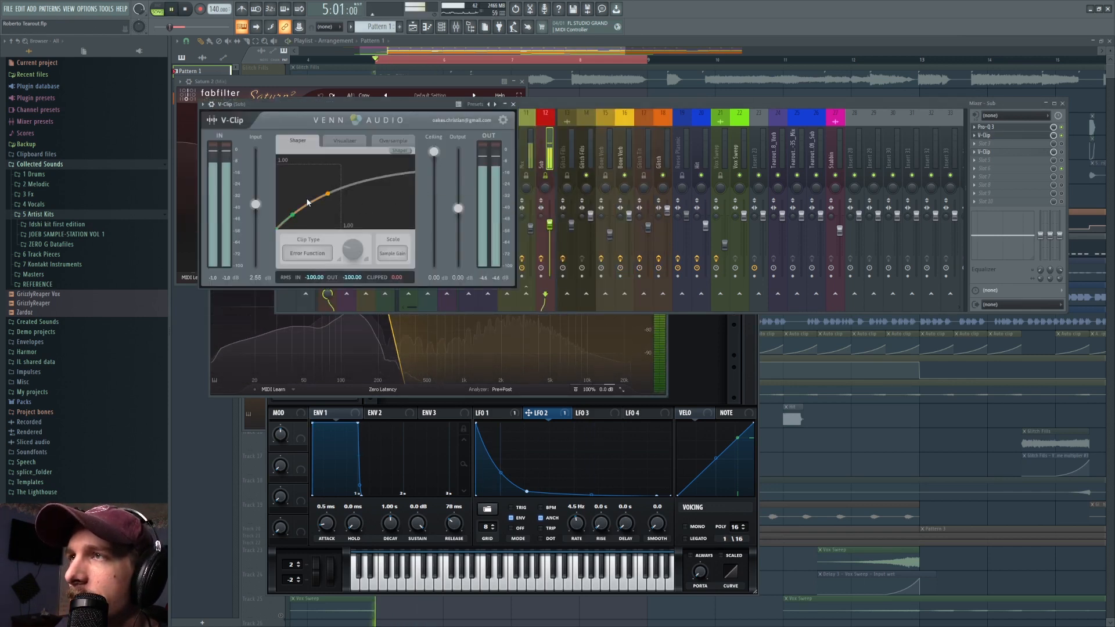
{"action": "key", "text": "space"}
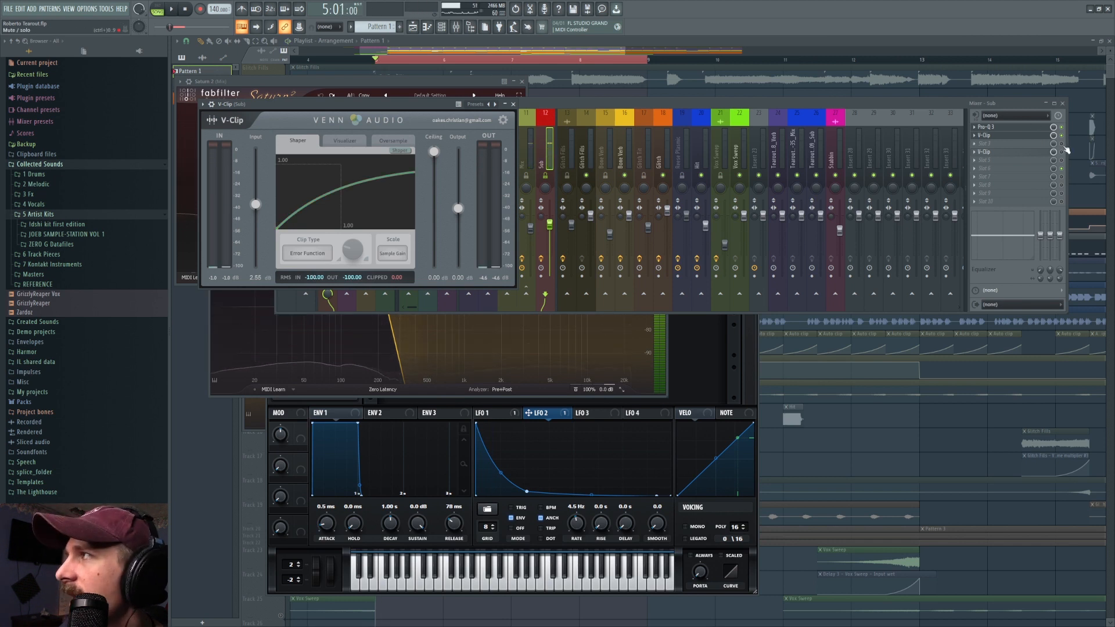
Open the second V-Clip on the Sub track and play the sub to examine its Variable Soft Knee clipping
{"action": "left_click", "coordinate": [1061, 153]}
{"action": "left_click", "coordinate": [1047, 152]}
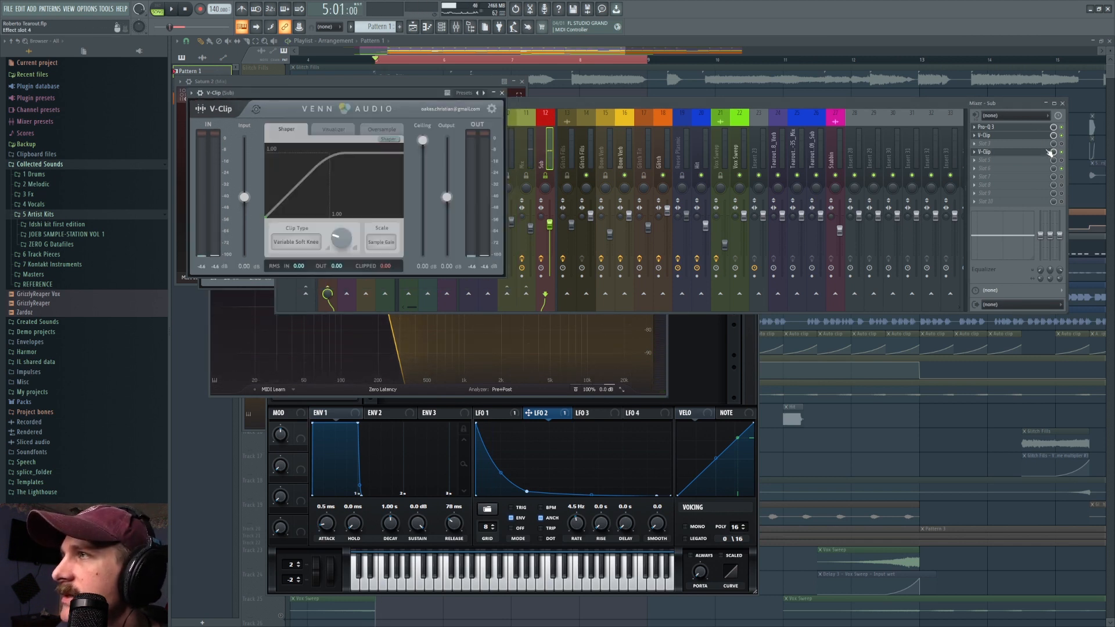
{"action": "key", "text": "space"}
{"action": "key", "text": "space"}
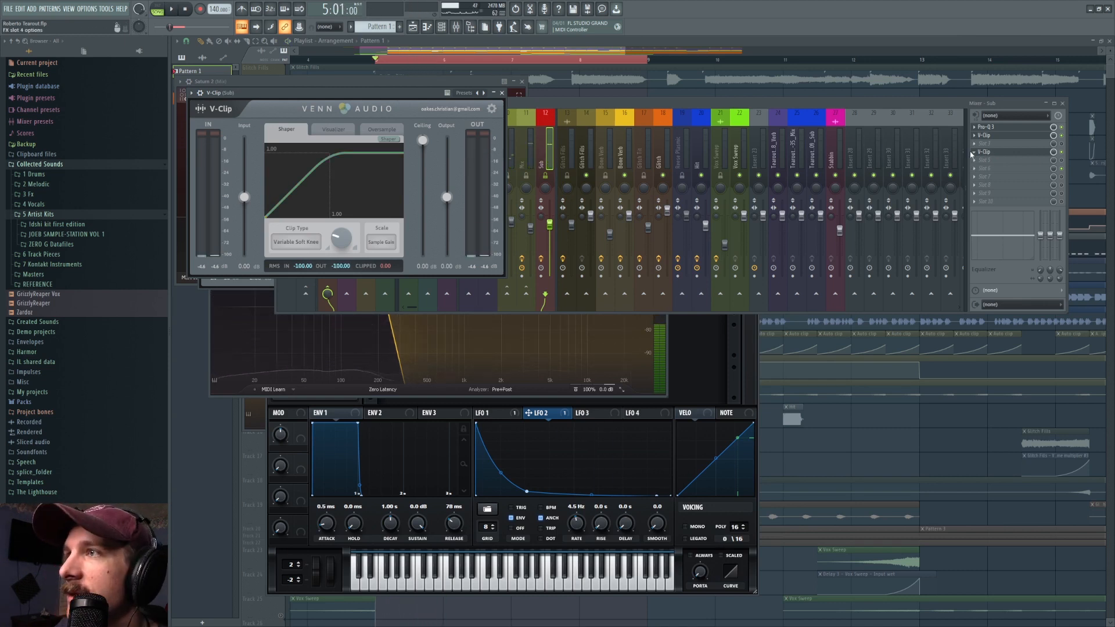
{"action": "left_click", "coordinate": [972, 153]}
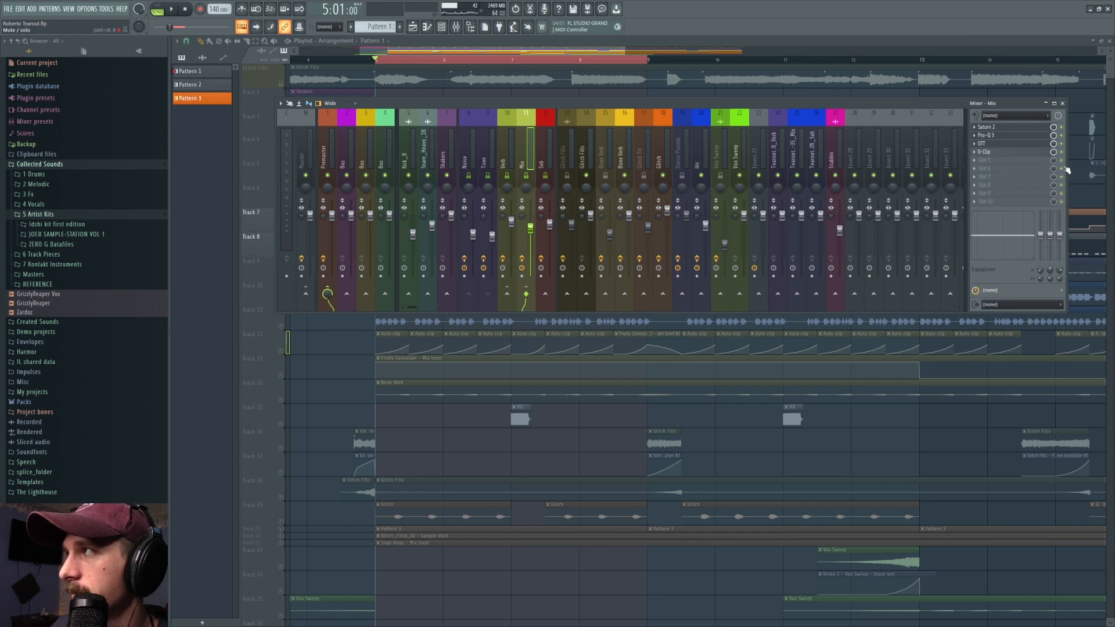
Play the combined bass layers with the mixer's Mix track shown, and close the mixer
{"action": "key", "text": "space"}
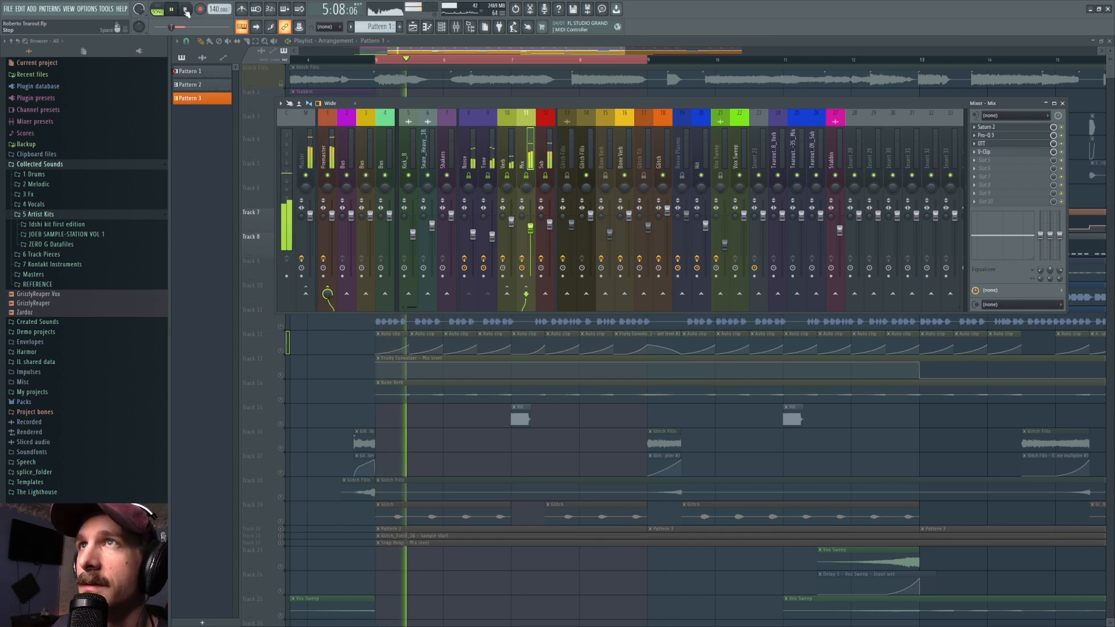
{"action": "left_click", "coordinate": [186, 12]}
{"action": "key", "text": "F9"}
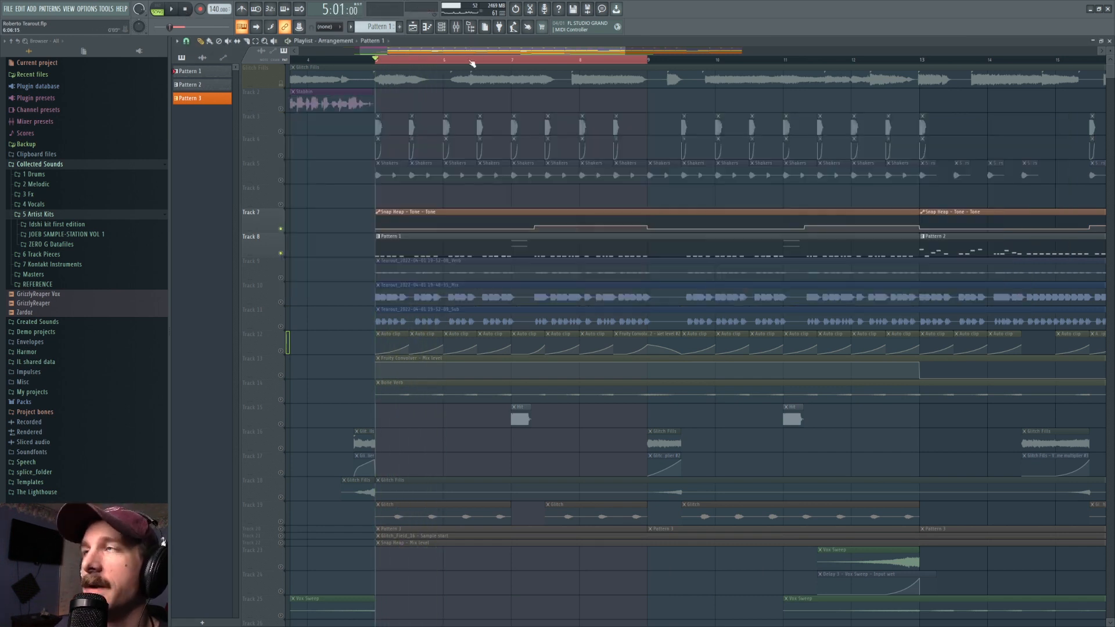
Open the Pattern 1 clip from the playlist in the piano roll to examine its notes
{"action": "scroll", "coordinate": [469, 62], "scroll_direction": "down", "scroll_amount": 3}
{"action": "scroll", "coordinate": [518, 63], "scroll_direction": "down", "scroll_amount": 1}
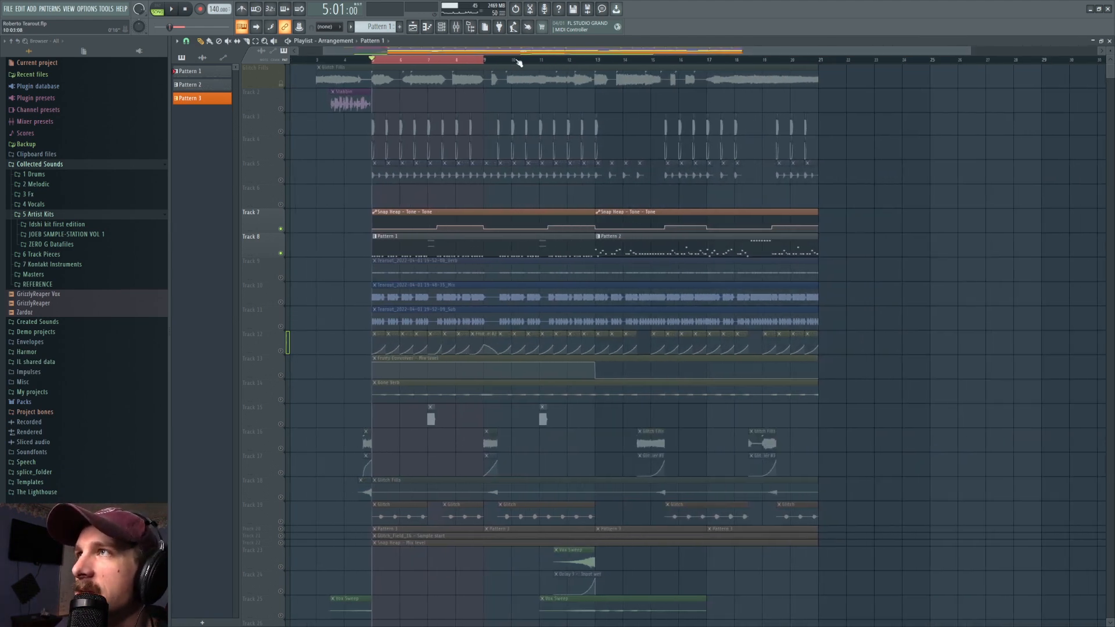
{"action": "scroll", "coordinate": [519, 62], "scroll_direction": "up", "scroll_amount": 3}
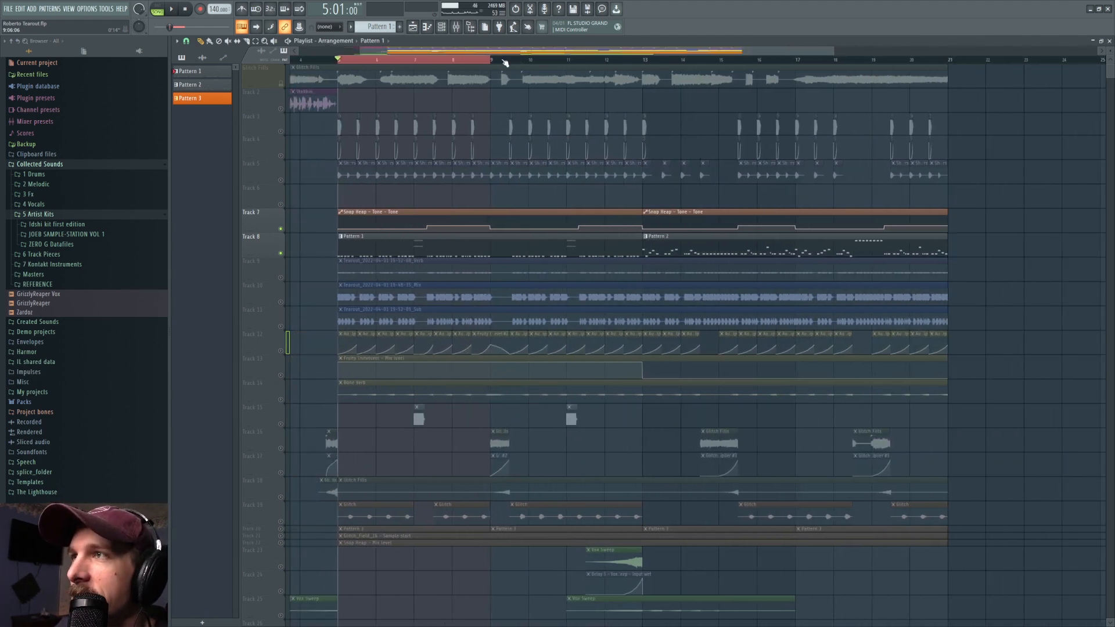
{"action": "double_click", "coordinate": [443, 248]}
{"action": "scroll", "coordinate": [437, 60], "scroll_direction": "down", "scroll_amount": 2}
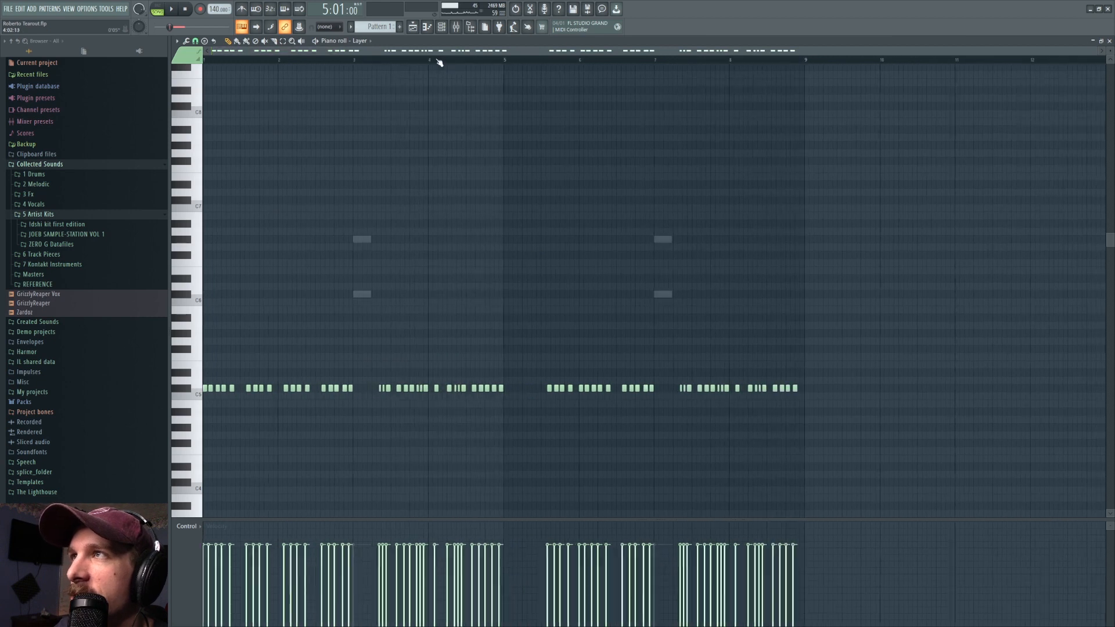
Return to the playlist and play Pattern 1 together with the drum and shaker tracks
{"action": "key", "text": "space"}
{"action": "key", "text": "F5"}
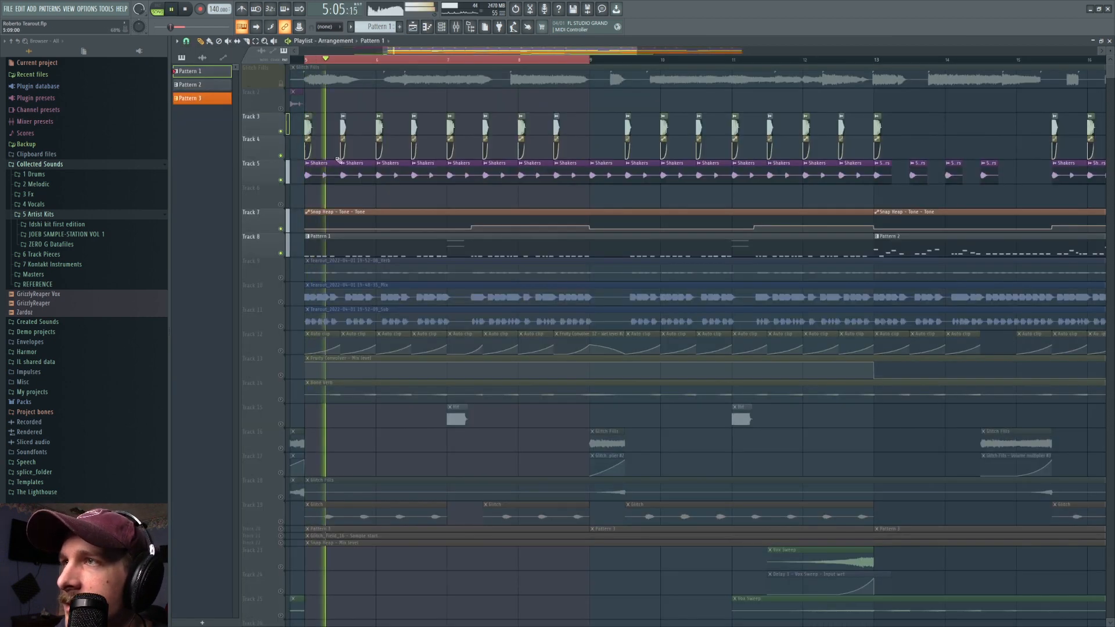
{"action": "left_click", "coordinate": [186, 10]}
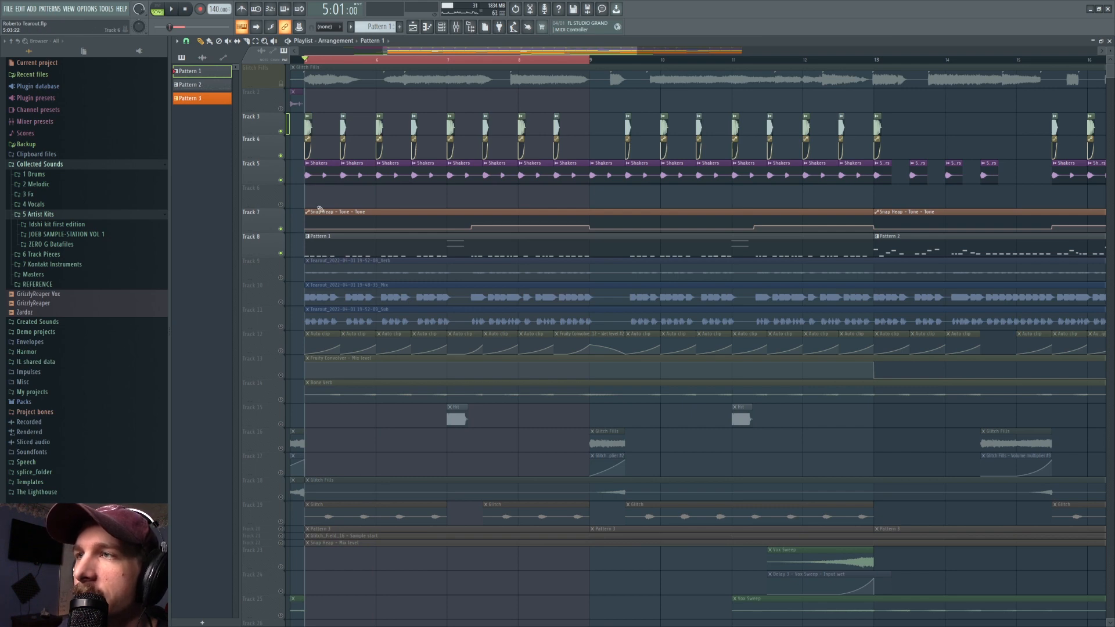
Reopen Pattern 1 in the piano roll to examine its opening note groups
{"action": "double_click", "coordinate": [328, 252]}
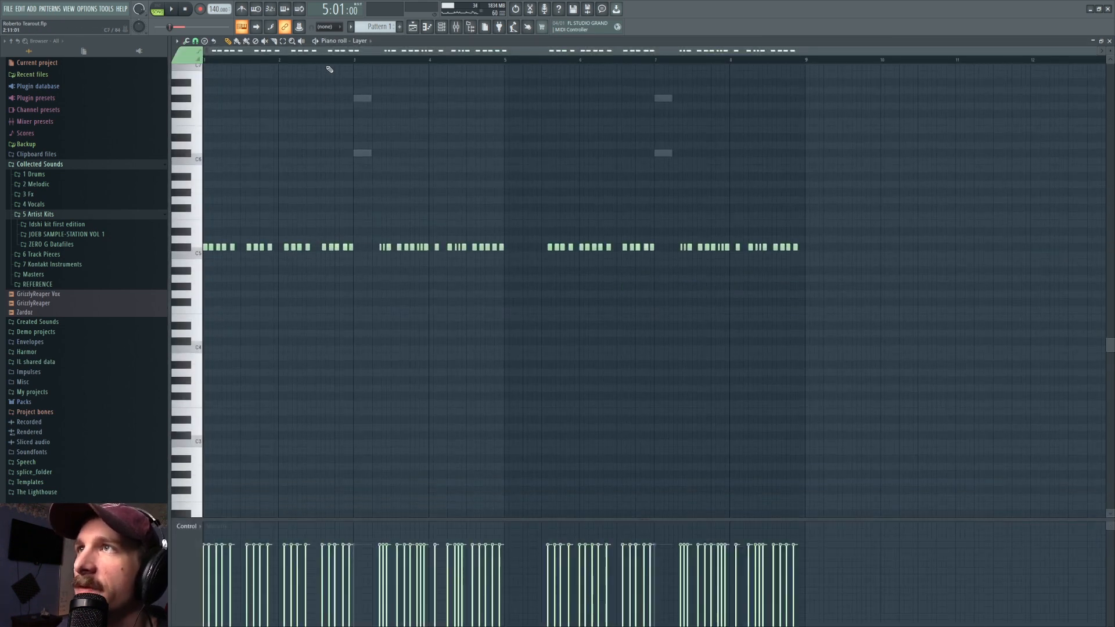
{"action": "left_click_drag", "start_coordinate": [330, 53], "coordinate": [242, 61]}
{"action": "left_click", "coordinate": [283, 42]}
Slide a copy of the first five notes, one semitone lower, beneath the fourth group to compare rhythms, and delete the copy
{"action": "left_click_drag", "start_coordinate": [256, 208], "coordinate": [165, 287]}
{"action": "key", "text": "Down"}
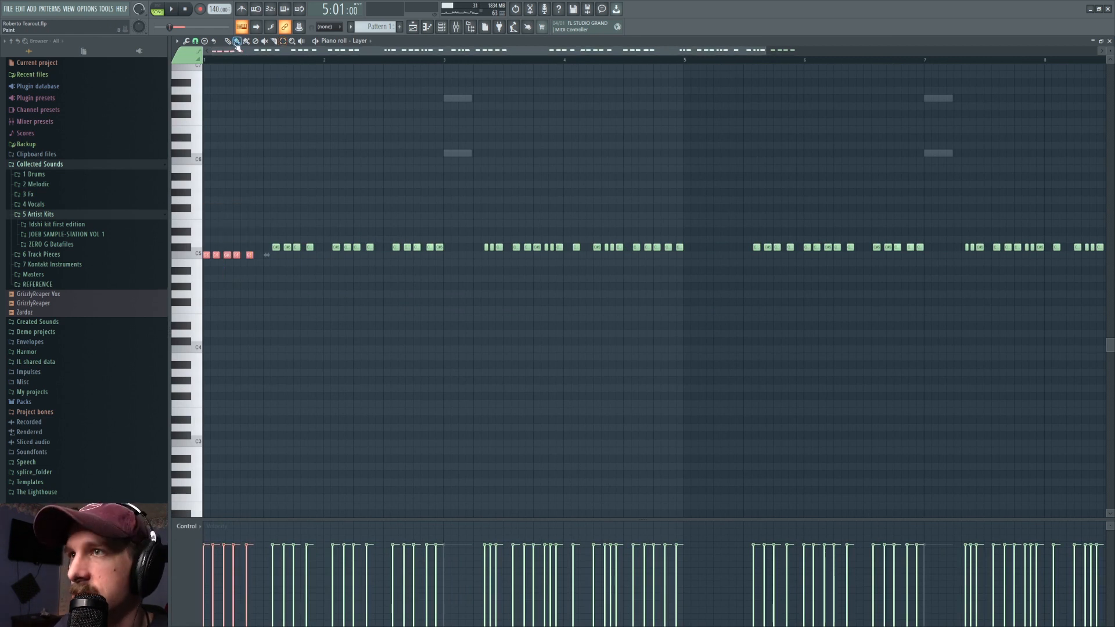
{"action": "key", "text": "Up"}
{"action": "left_click_drag", "start_coordinate": [261, 231], "coordinate": [196, 270]}
{"action": "key", "text": "Down"}
{"action": "left_click_drag", "start_coordinate": [206, 255], "coordinate": [386, 255]}
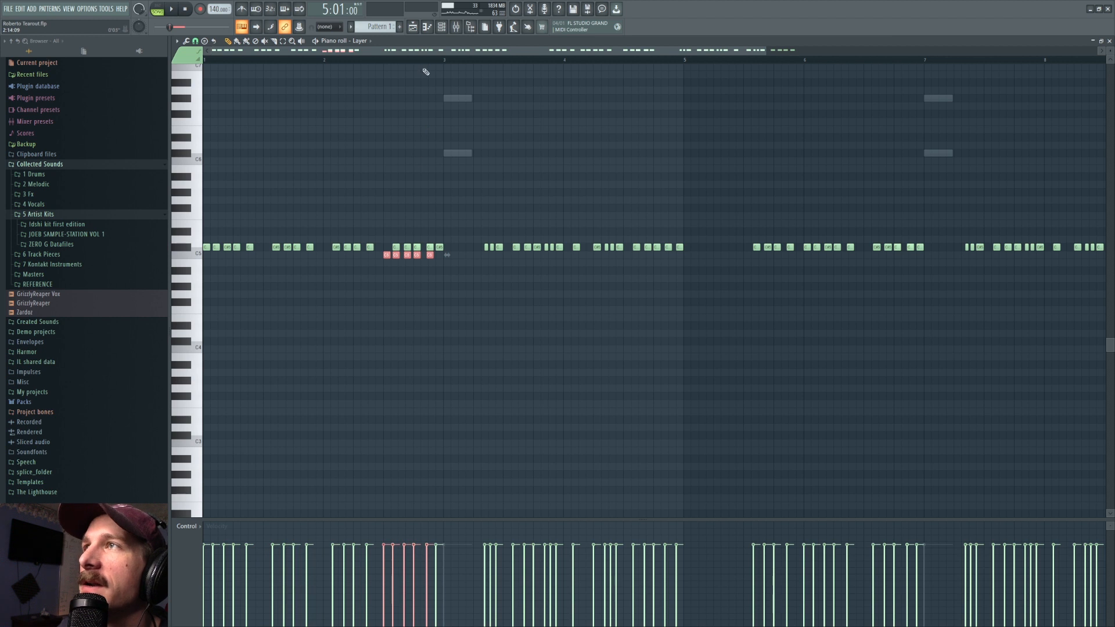
{"action": "key", "text": "Delete"}
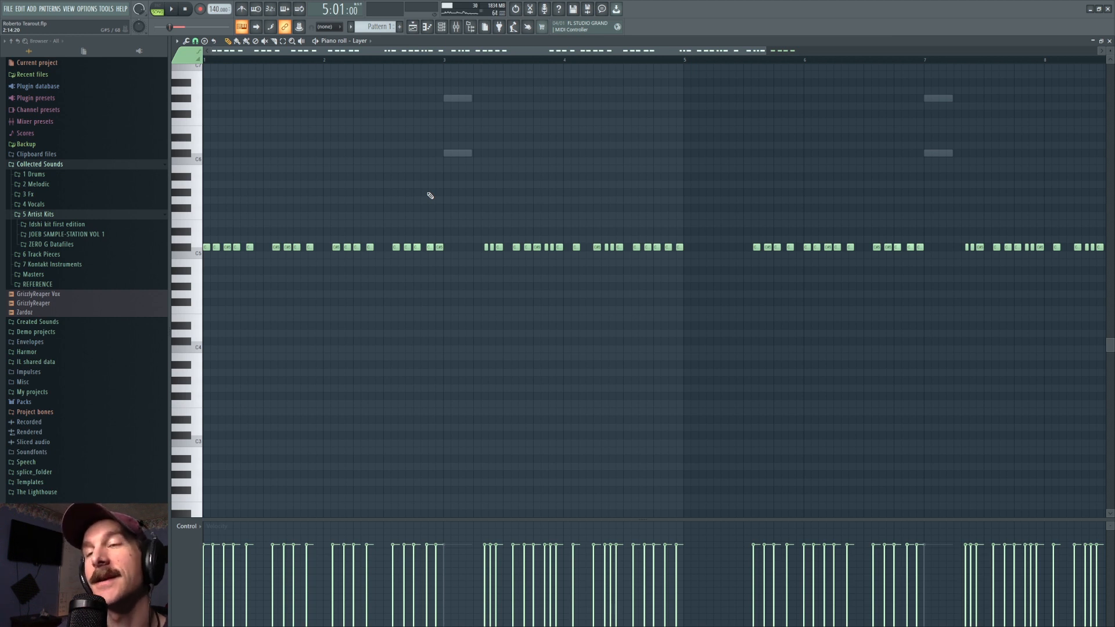
Play Pattern 1 in the piano roll from bar 5 and again from bar 7 to examine how its rhythm varies
{"action": "key", "text": "space"}
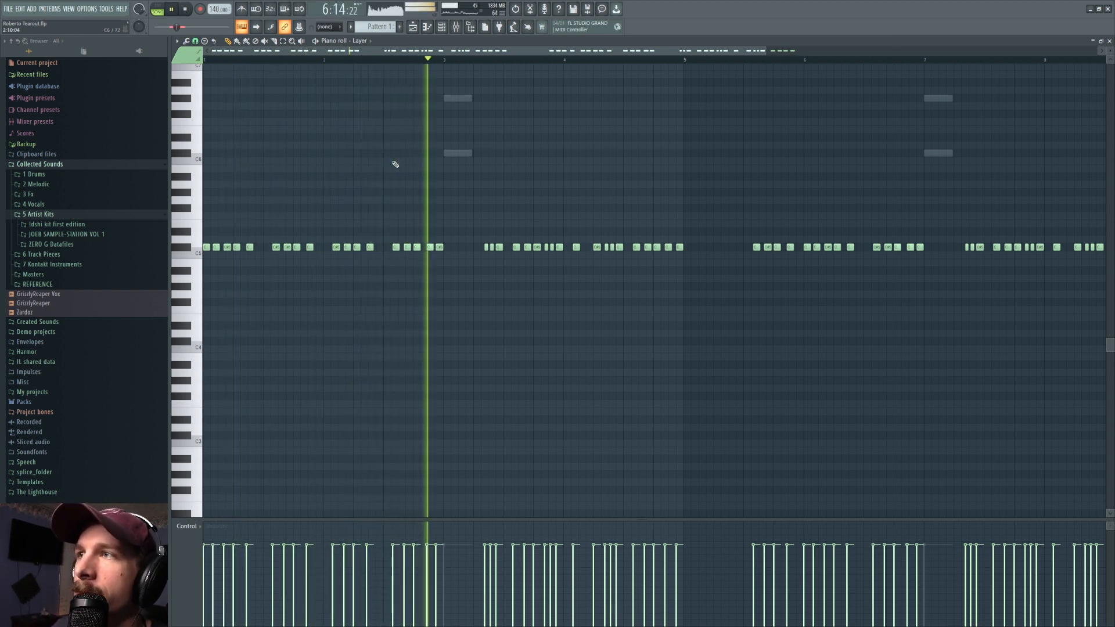
{"action": "key", "text": "space"}
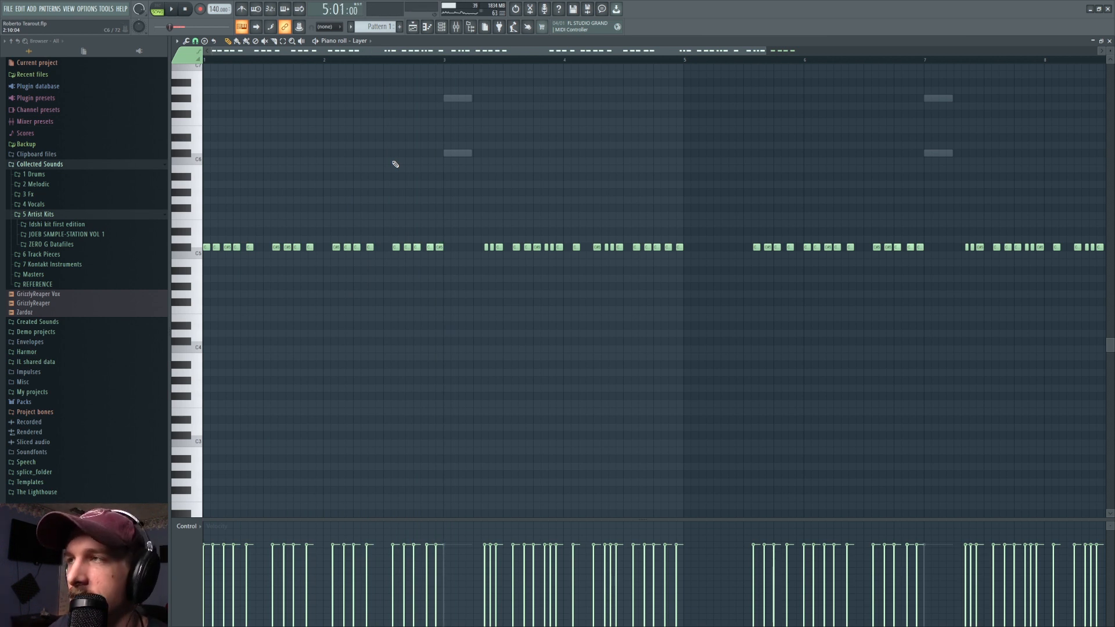
{"action": "scroll", "coordinate": [422, 55], "scroll_direction": "right", "scroll_amount": 3}
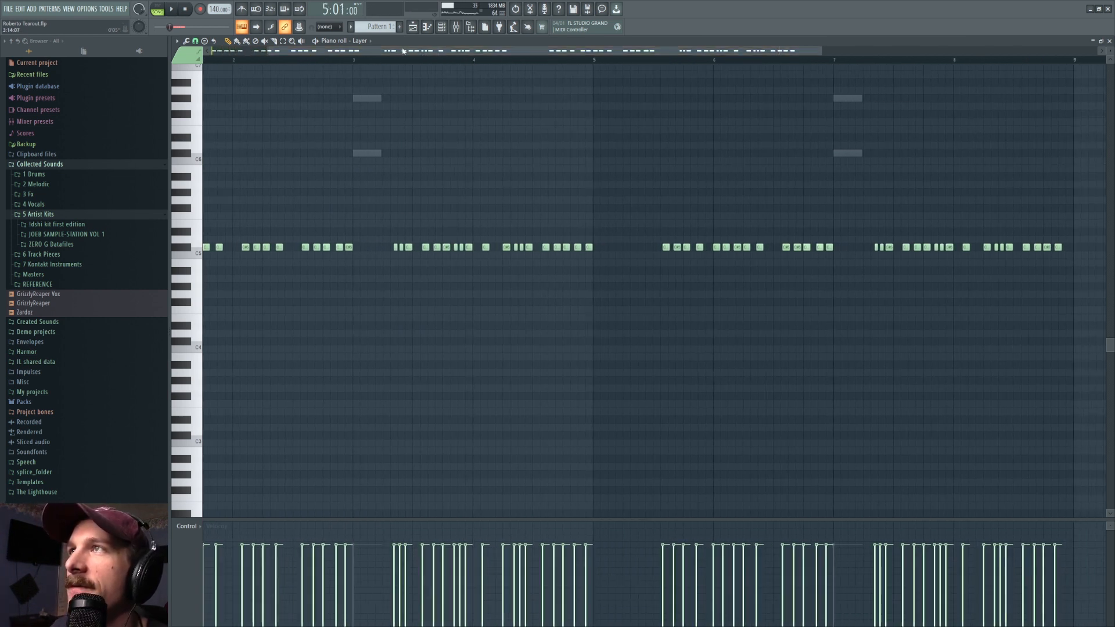
{"action": "scroll", "coordinate": [436, 63], "scroll_direction": "up", "scroll_amount": 2}
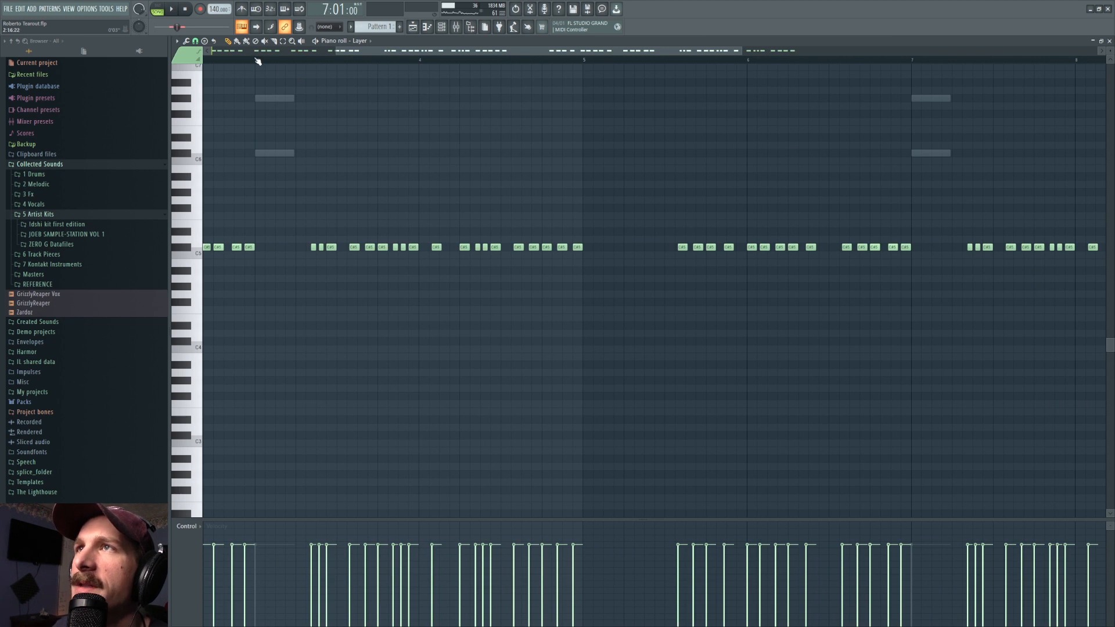
{"action": "key", "text": "space"}
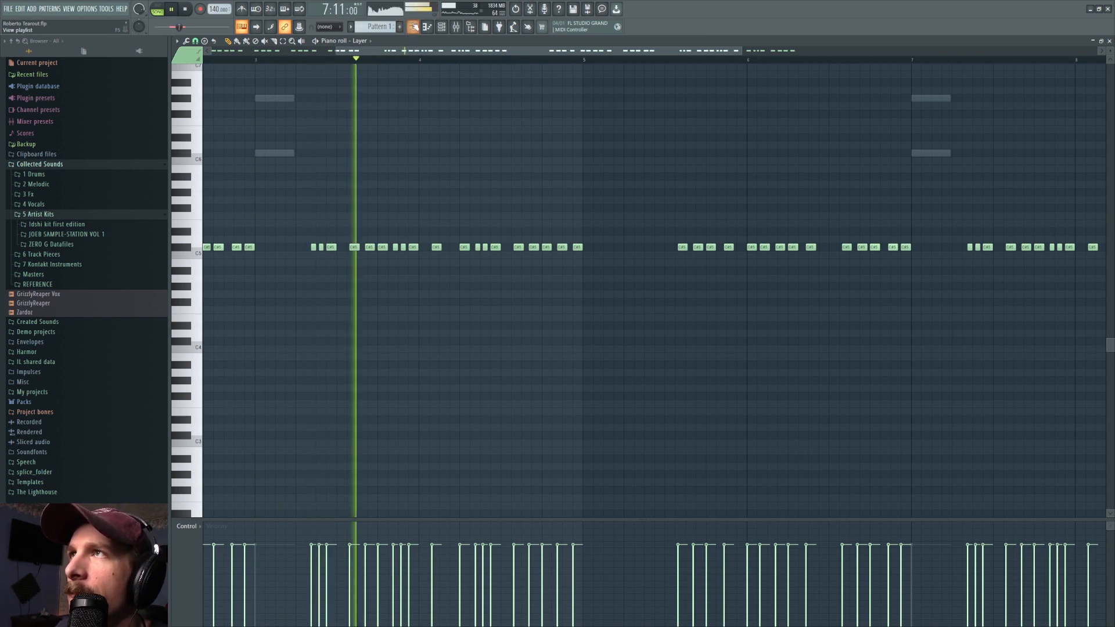
{"action": "key", "text": "space"}
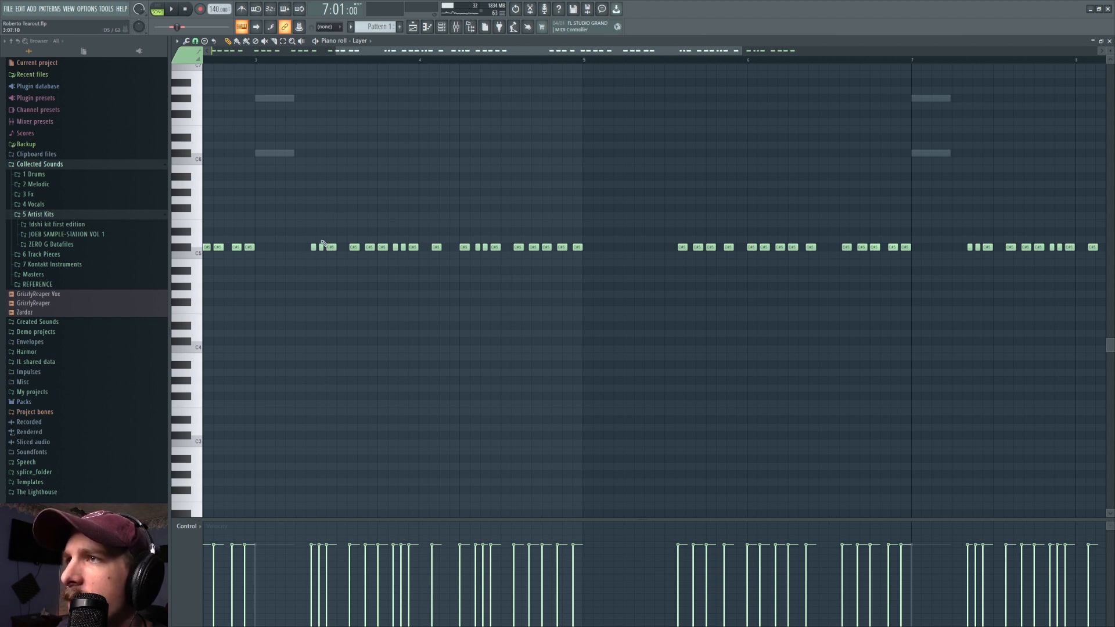
{"action": "key", "text": "space"}
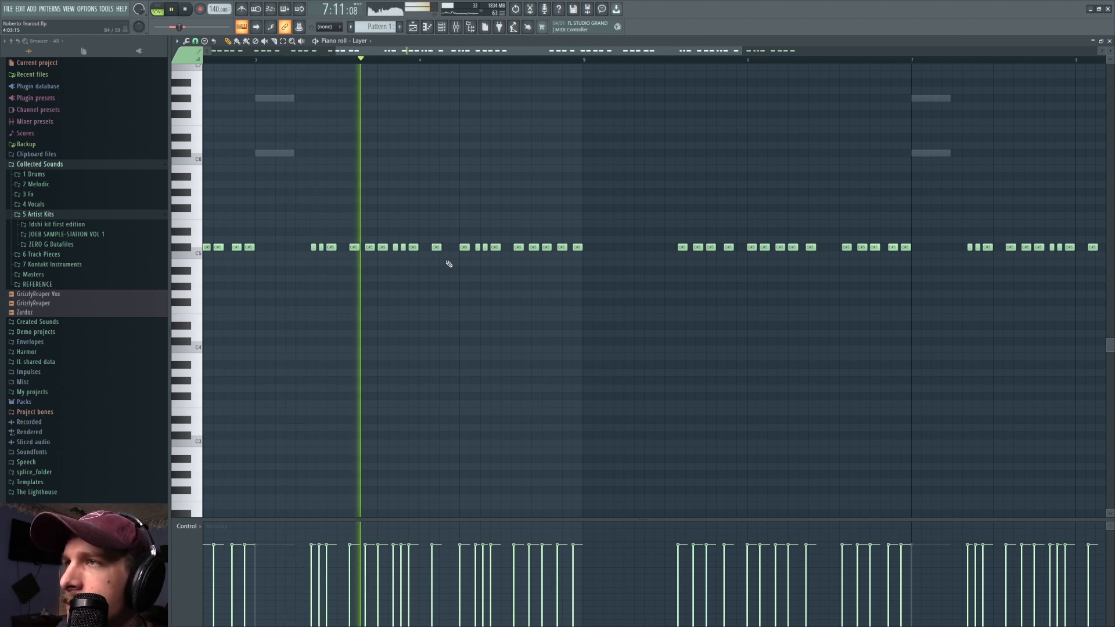
{"action": "key", "text": "space"}
Return to the playlist and play the arrangement from bar 7 to hear the bass against the drums
{"action": "key", "text": "F5"}
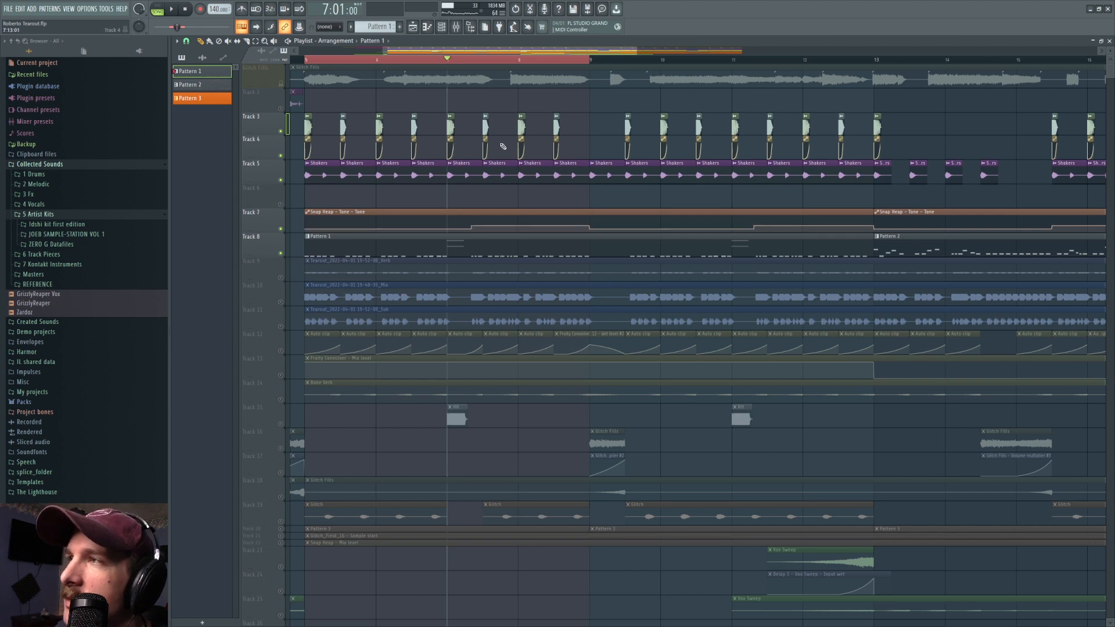
{"action": "key", "text": "space"}
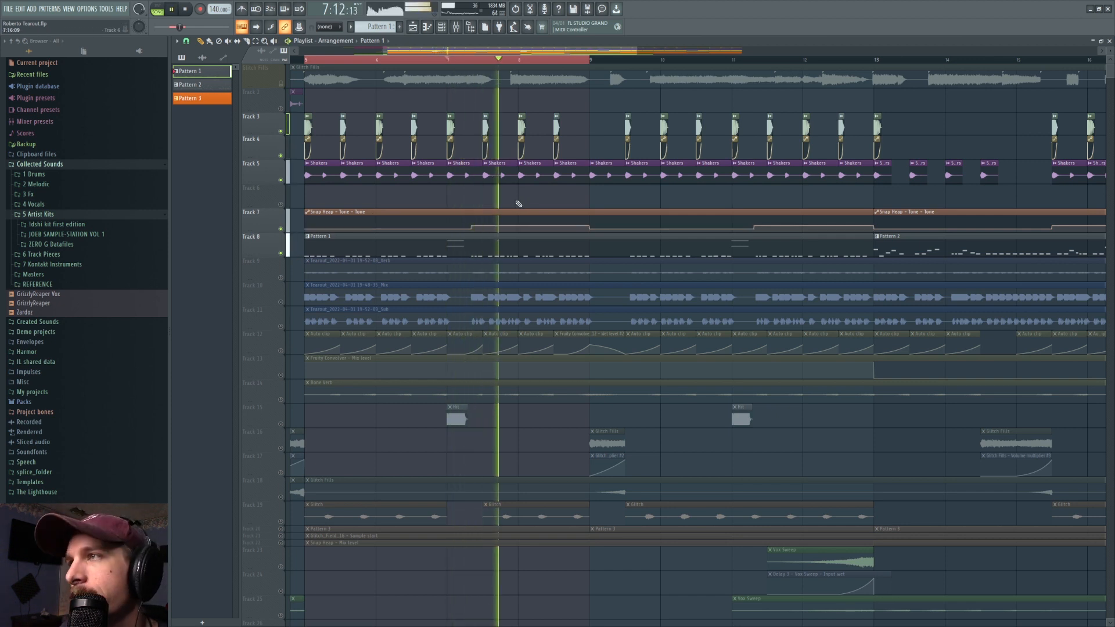
{"action": "left_click_drag", "start_coordinate": [408, 51], "coordinate": [468, 55]}
{"action": "key", "text": "space"}
Extend the playlist's time selection to bar 13, deselect the clips and play the arrangement from bar 9
{"action": "left_click", "coordinate": [410, 60], "text": "shift"}
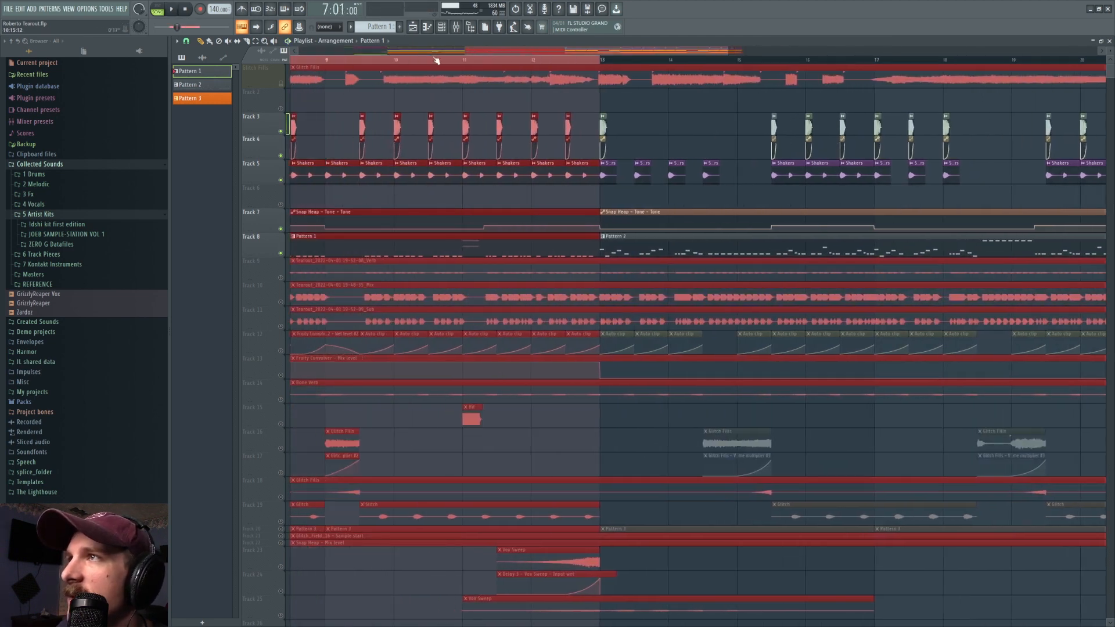
{"action": "left_click", "coordinate": [330, 62]}
{"action": "key", "text": "space"}
{"action": "left_click", "coordinate": [442, 205], "text": "ctrl"}
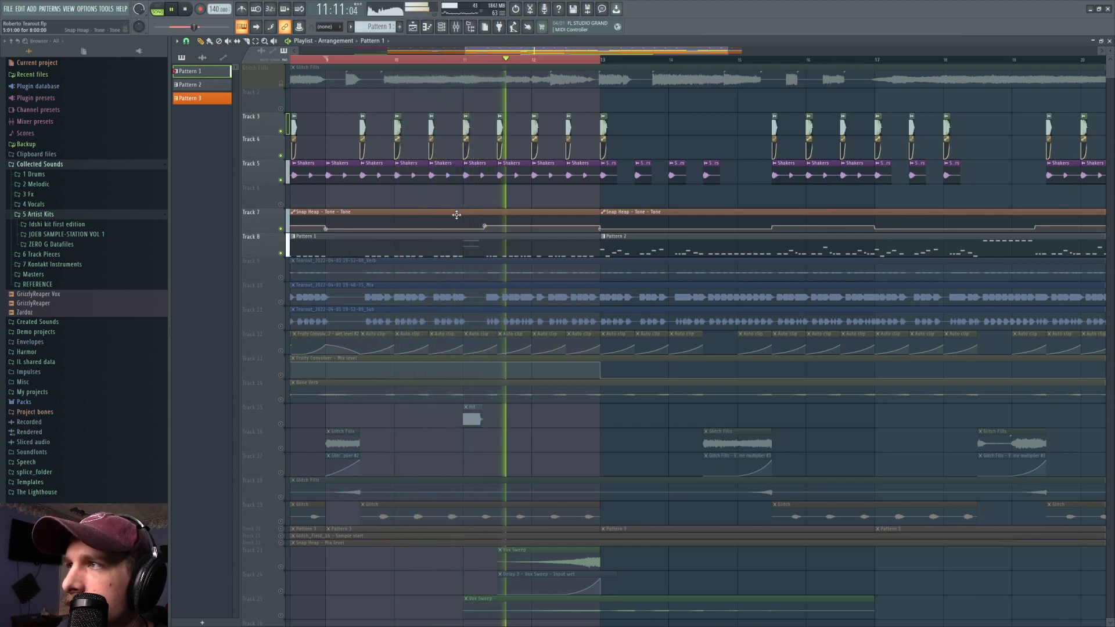
{"action": "scroll", "coordinate": [601, 63], "scroll_direction": "right", "scroll_amount": 5}
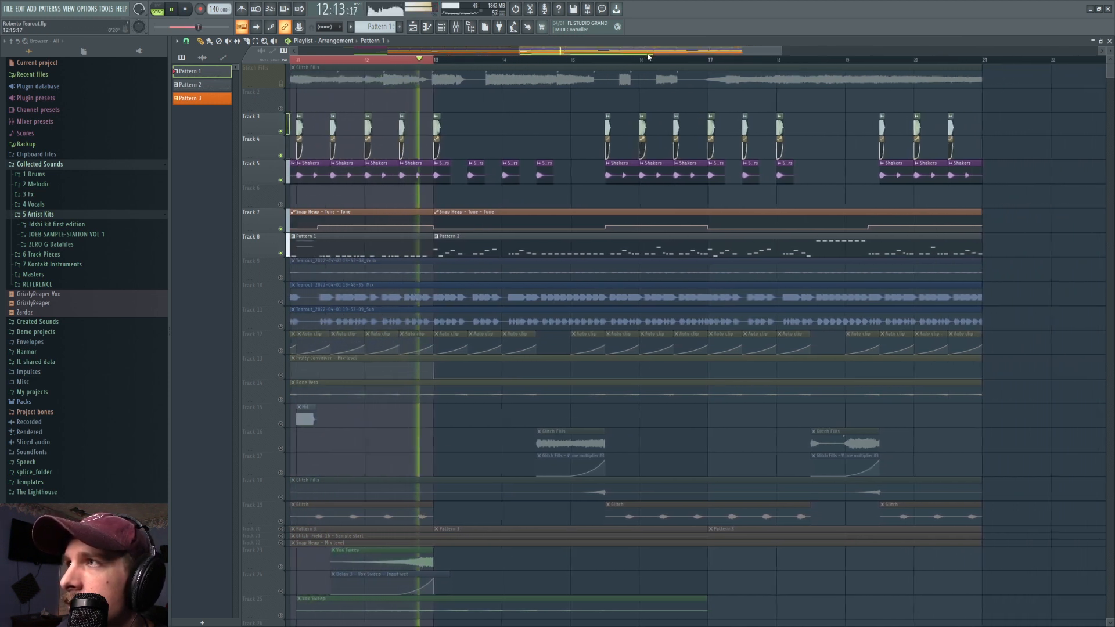
{"action": "key", "text": "space"}
Set the playlist's time selection to bars 13 to 21, deselect the clips and open Pattern 2 in the piano roll
{"action": "left_click_drag", "start_coordinate": [602, 62], "coordinate": [982, 61]}
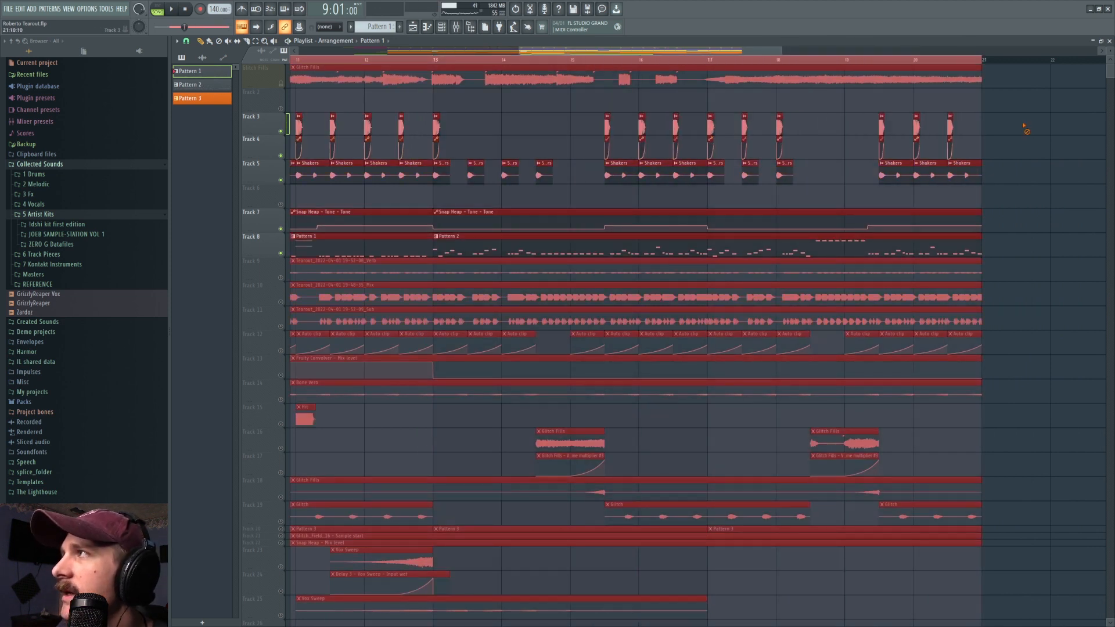
{"action": "left_click", "coordinate": [1025, 126], "text": "ctrl"}
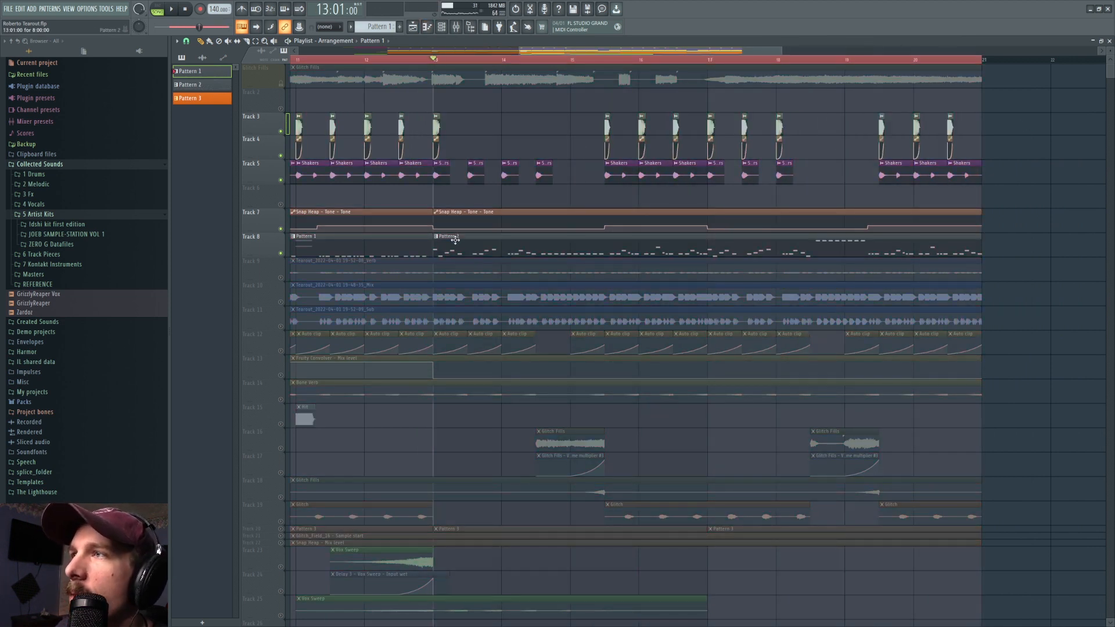
{"action": "double_click", "coordinate": [455, 238]}
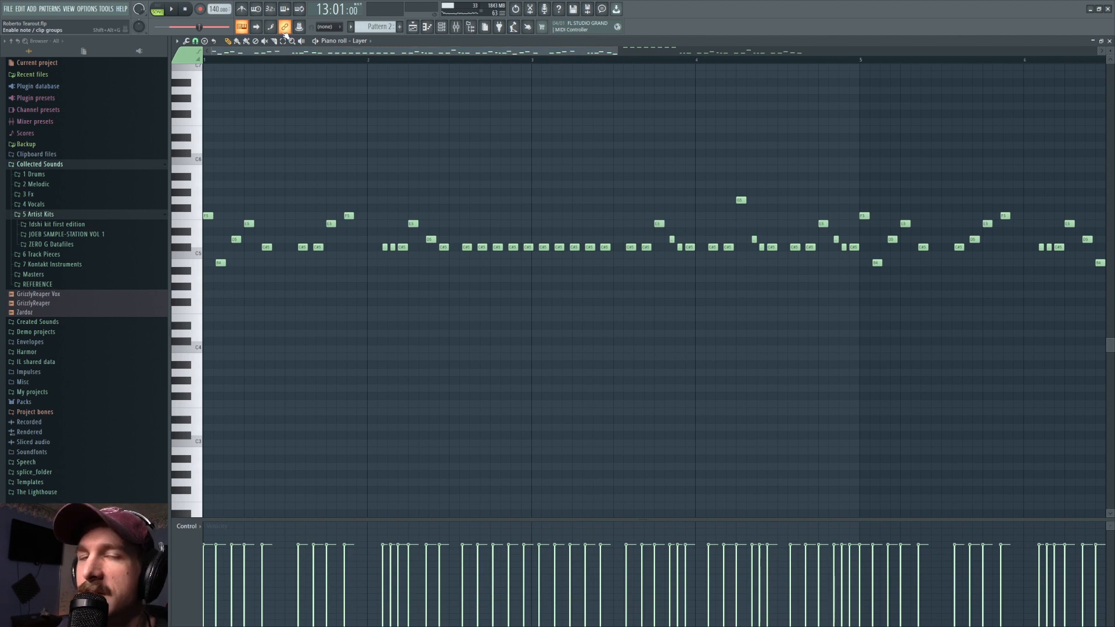
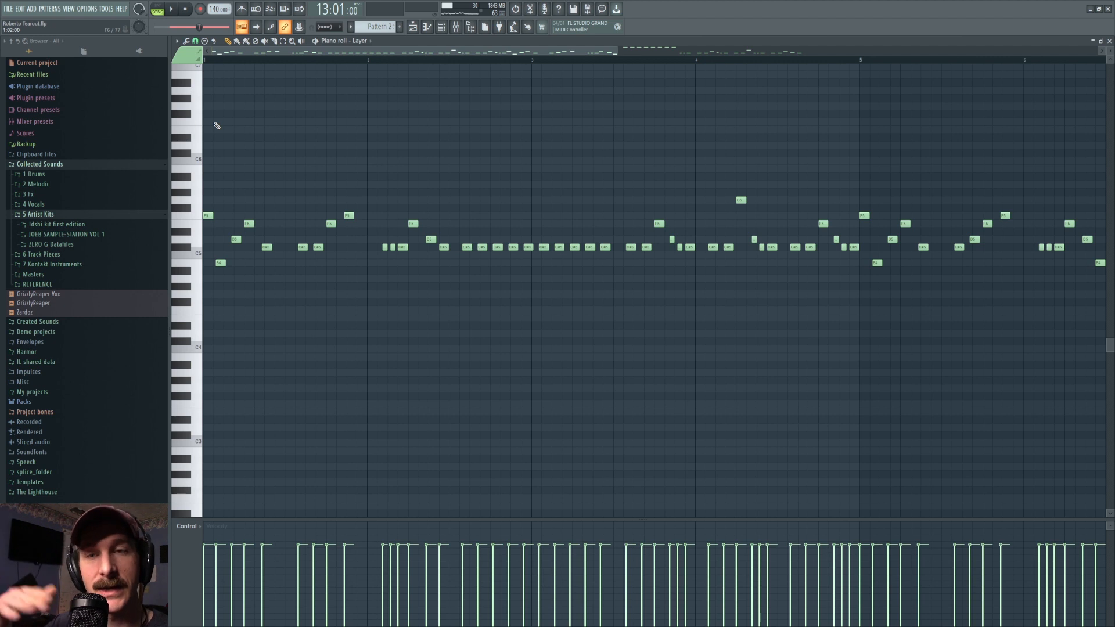
Play Pattern 2's opening, and overlay and delete five C5 notes comparing the rhythm of its first two note groups
{"action": "key", "text": "space"}
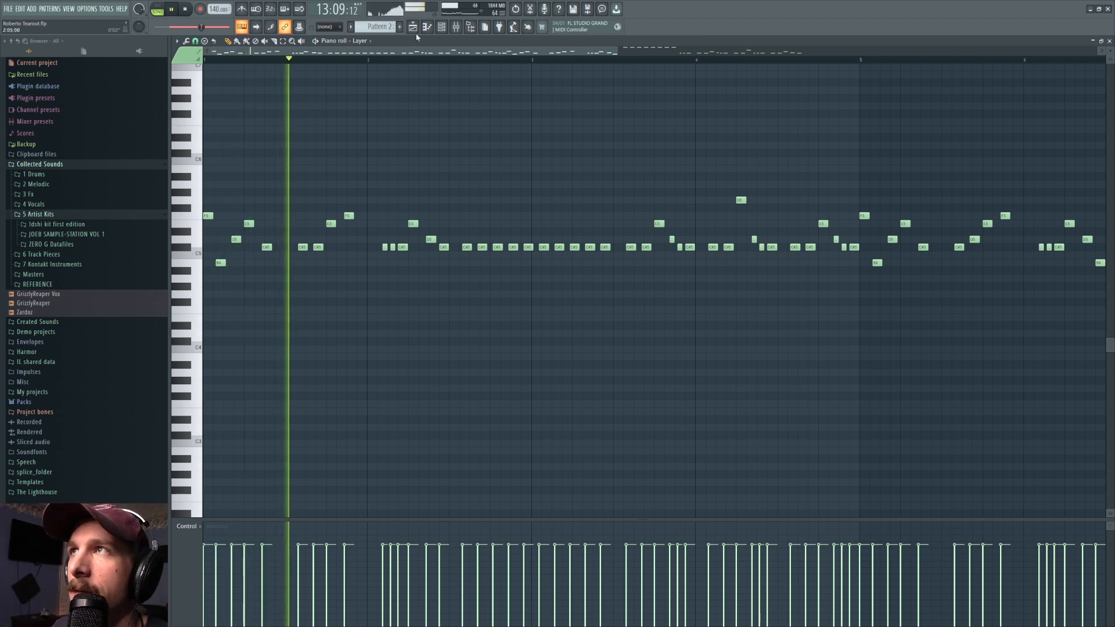
{"action": "key", "text": "space"}
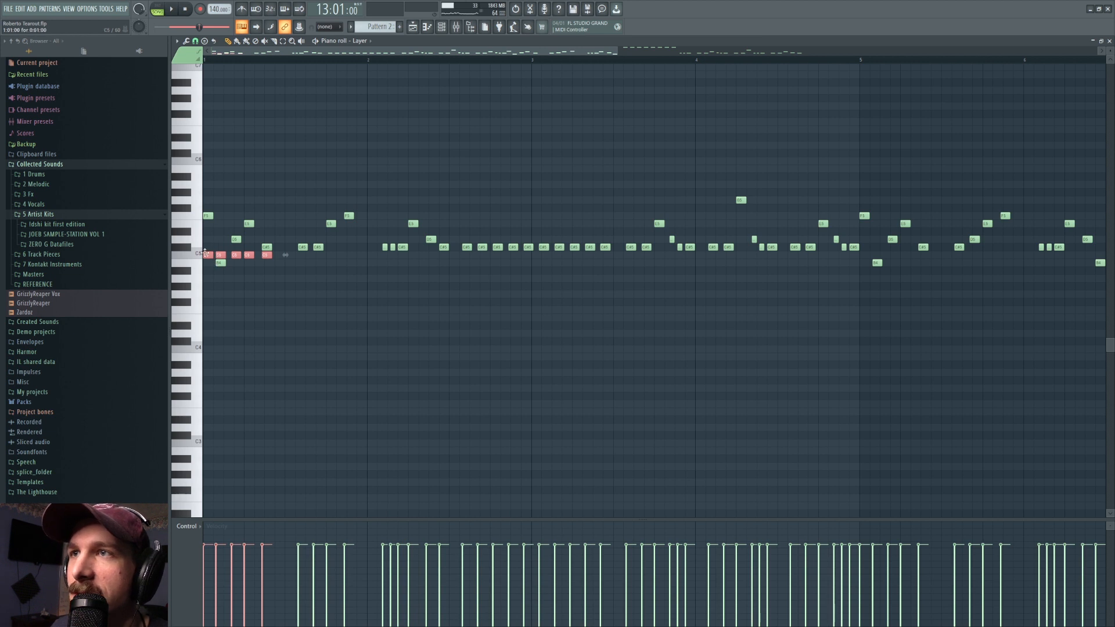
{"action": "left_click_drag", "start_coordinate": [207, 255], "coordinate": [295, 245]}
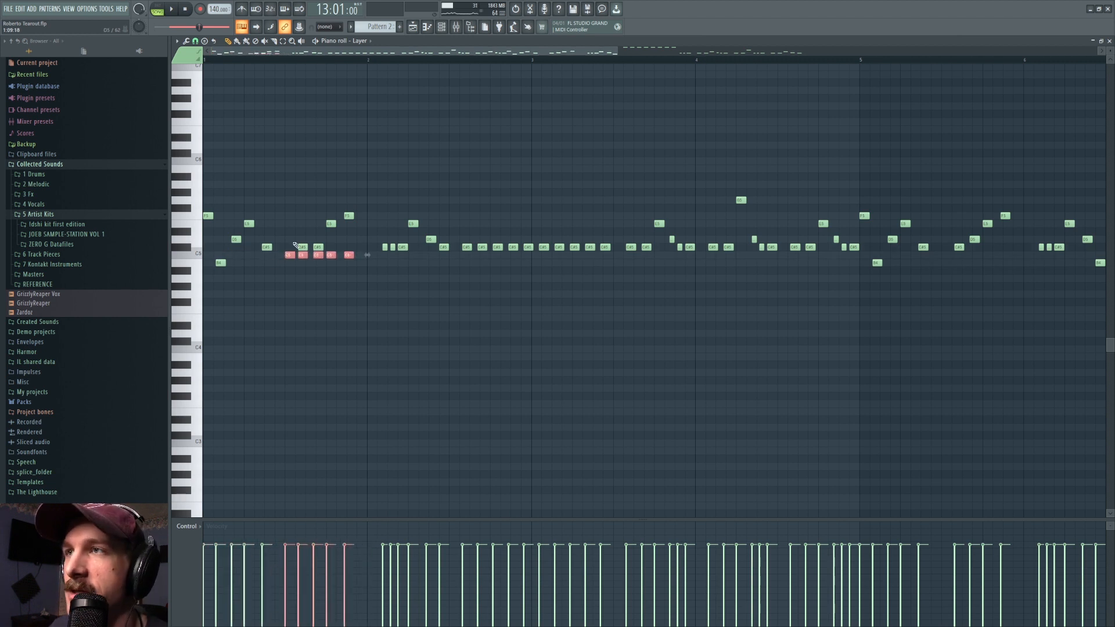
{"action": "key", "text": "Delete"}
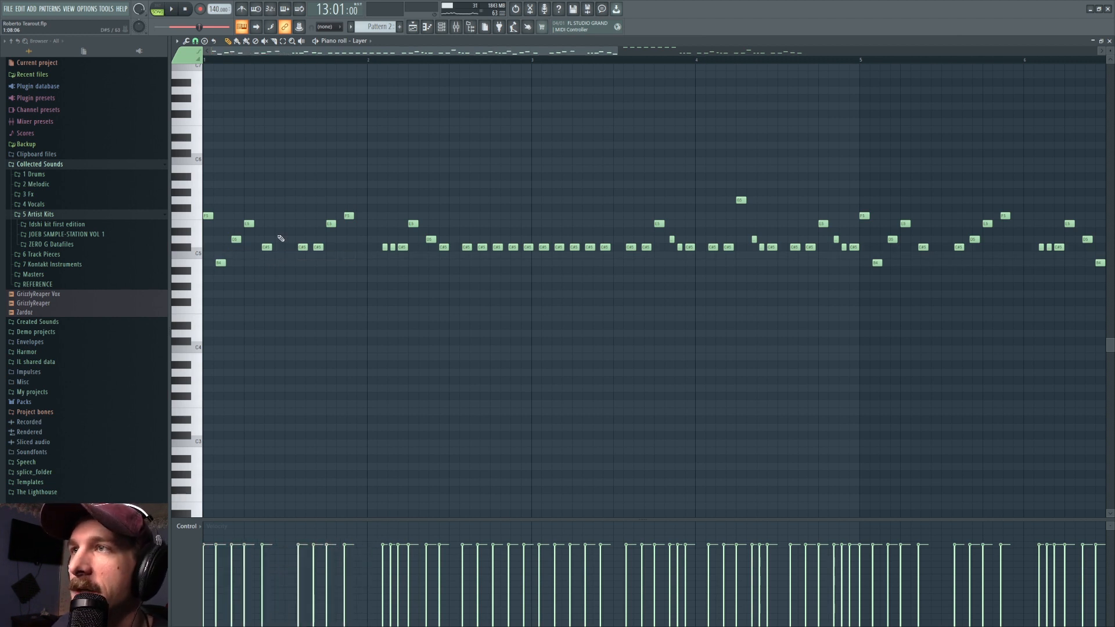
Play Pattern 2 from bar 13 in the piano roll and switch to the playlist
{"action": "scroll", "coordinate": [353, 53], "scroll_direction": "up", "scroll_amount": 3}
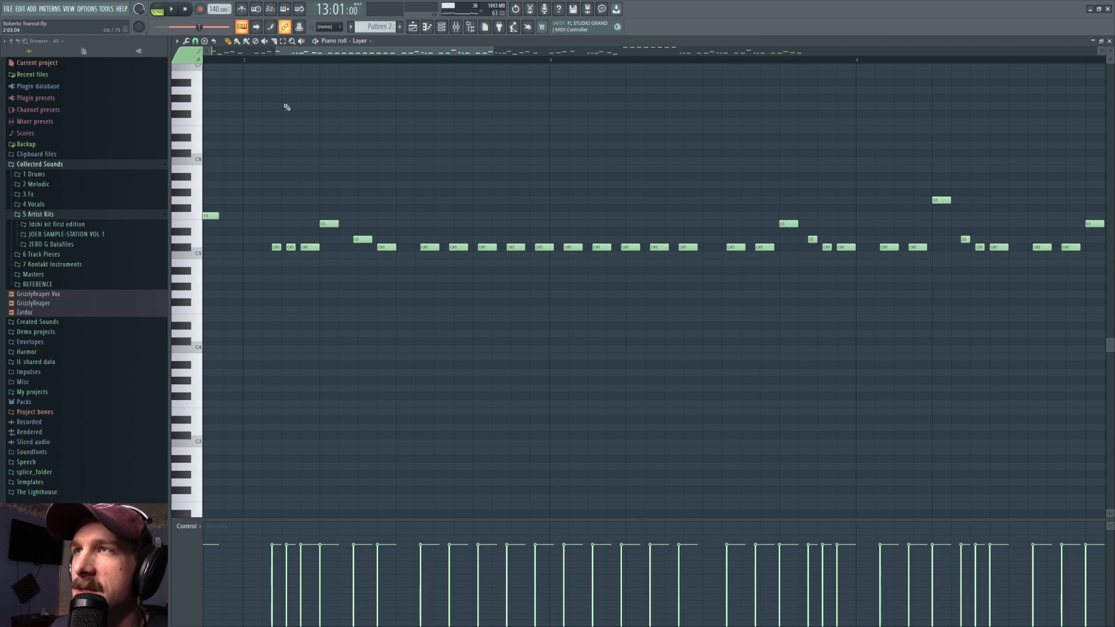
{"action": "scroll", "coordinate": [348, 58], "scroll_direction": "down", "scroll_amount": 2}
{"action": "key", "text": "space"}
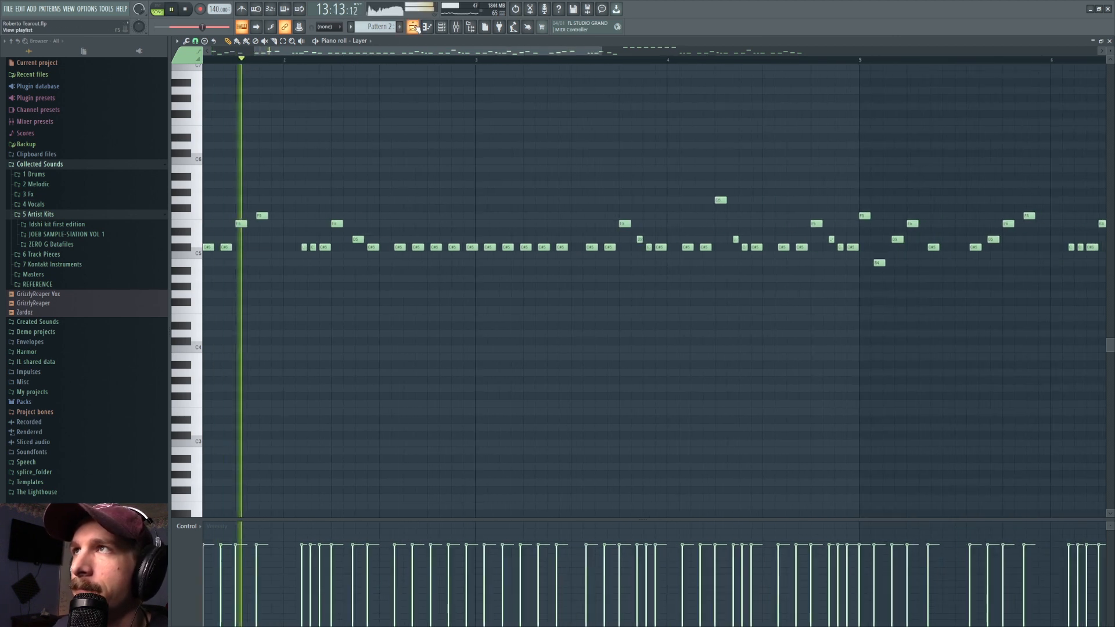
{"action": "left_click", "coordinate": [414, 27]}
{"action": "key", "text": "space"}
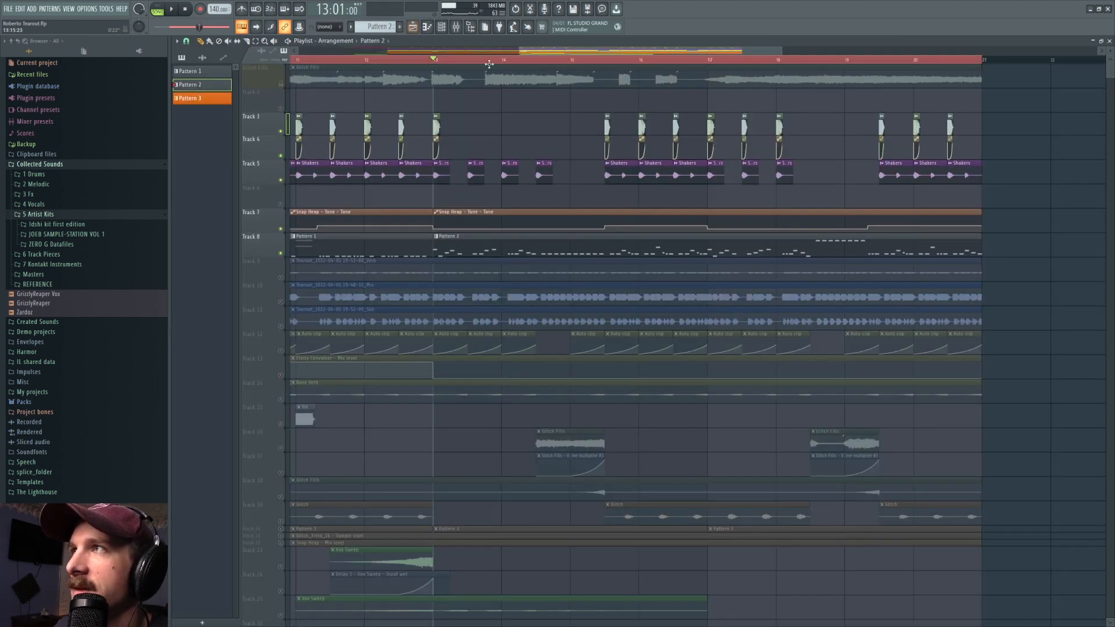
Play the arrangement from bar 13 to hear Pattern 2's bass against the drums
{"action": "scroll", "coordinate": [408, 59], "scroll_direction": "down", "scroll_amount": 3}
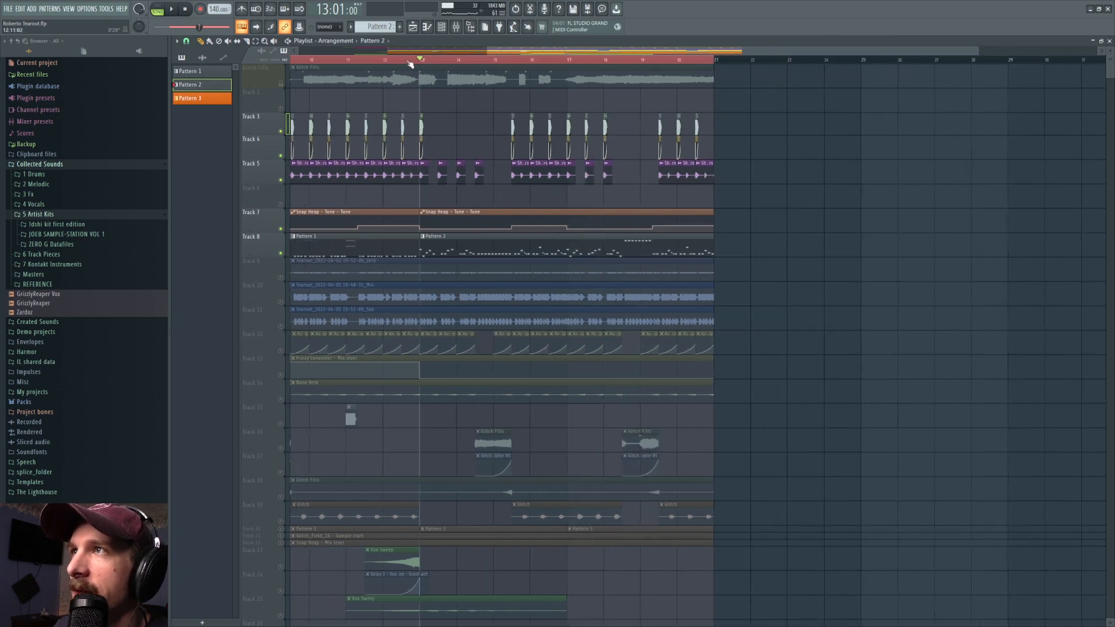
{"action": "scroll", "coordinate": [591, 68], "scroll_direction": "up", "scroll_amount": 1}
{"action": "scroll", "coordinate": [592, 68], "scroll_direction": "up", "scroll_amount": 2}
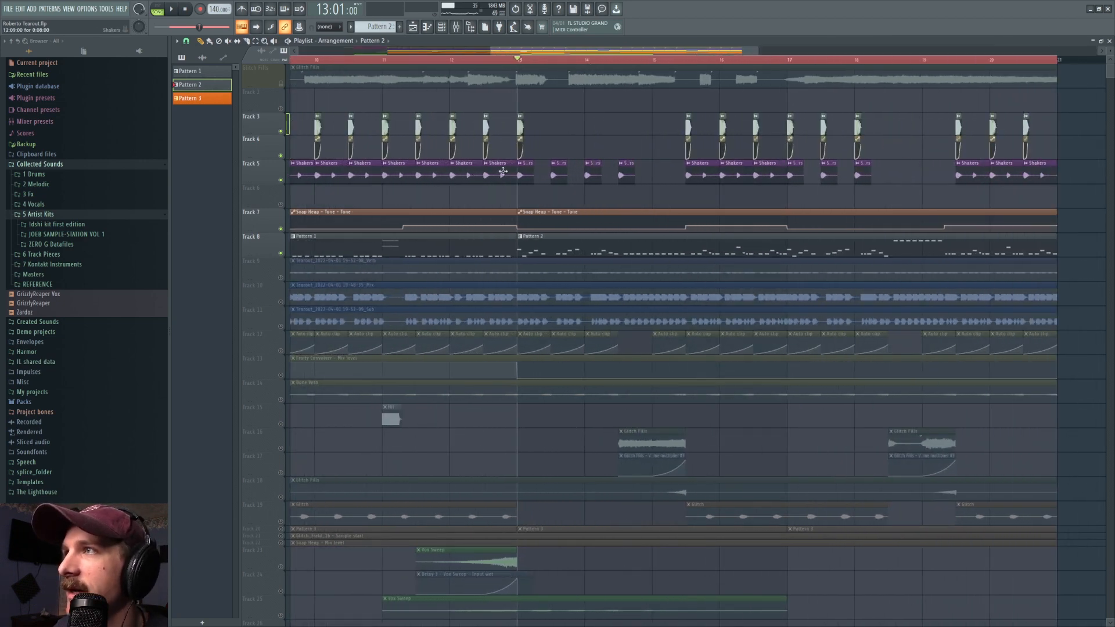
{"action": "left_click_drag", "start_coordinate": [547, 51], "coordinate": [608, 55]}
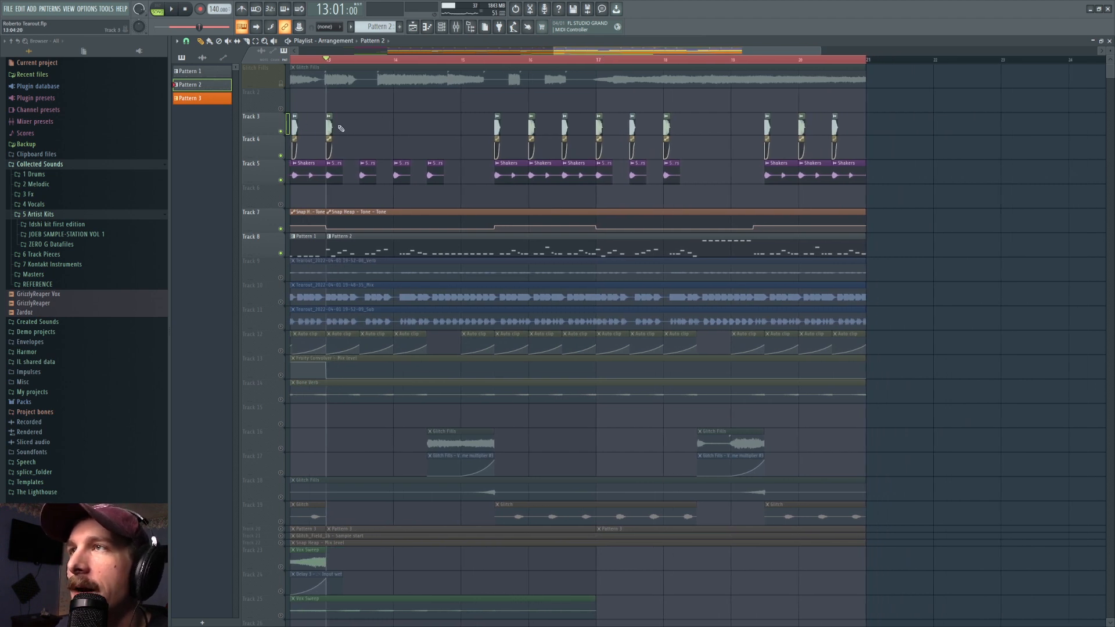
{"action": "key", "text": "space"}
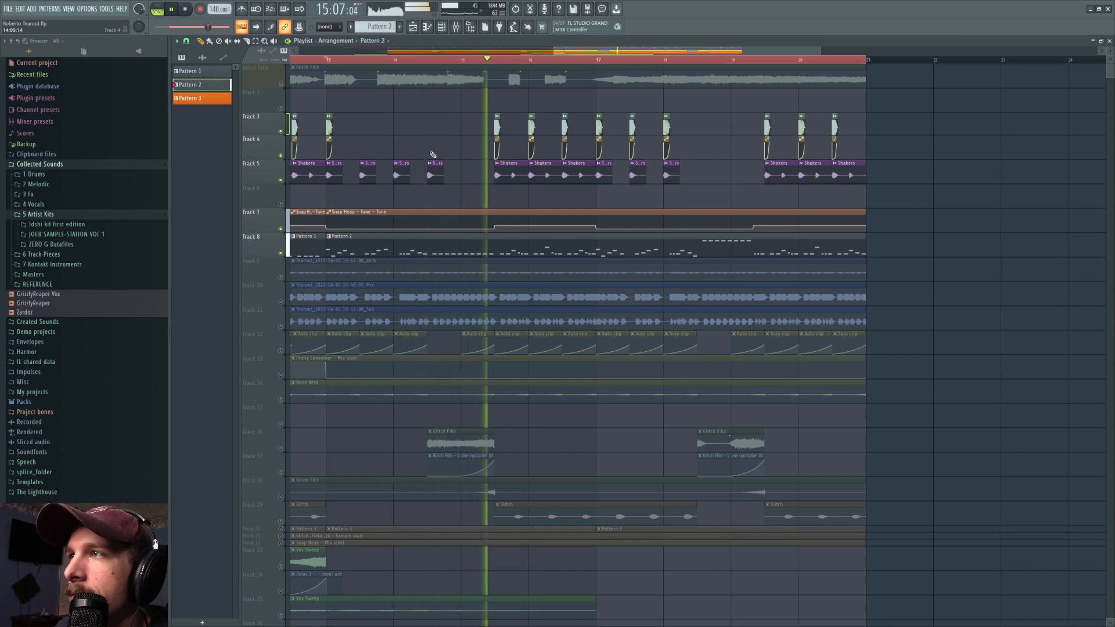
{"action": "key", "text": "space"}
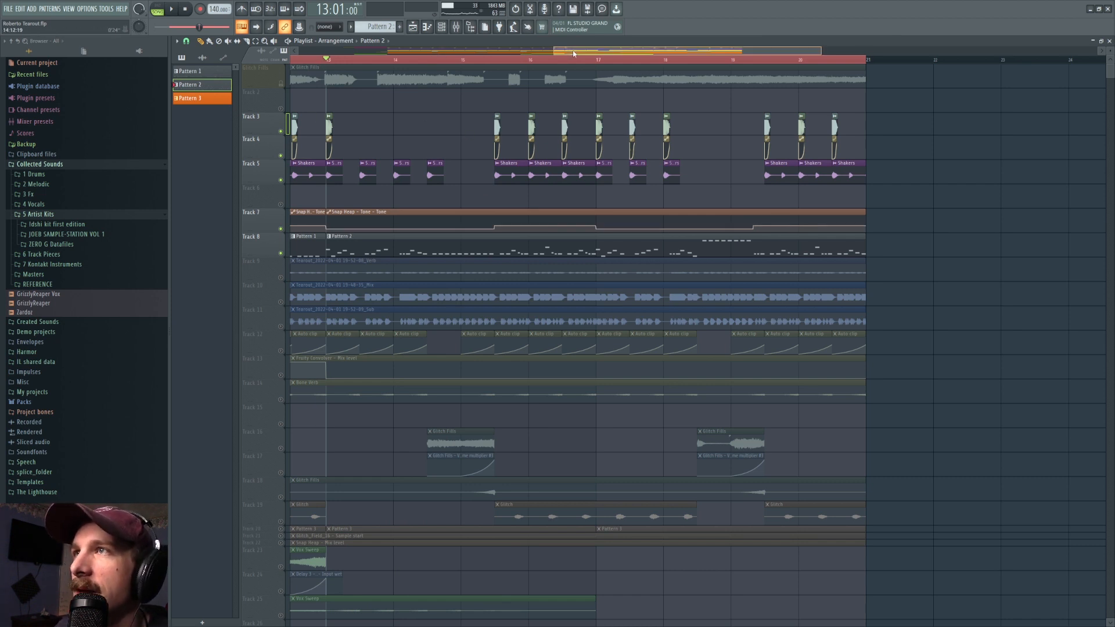
Look at Pattern 2's notes in the piano roll and replay the arrangement from bar 13 in the playlist
{"action": "left_click_drag", "start_coordinate": [556, 52], "coordinate": [560, 53]}
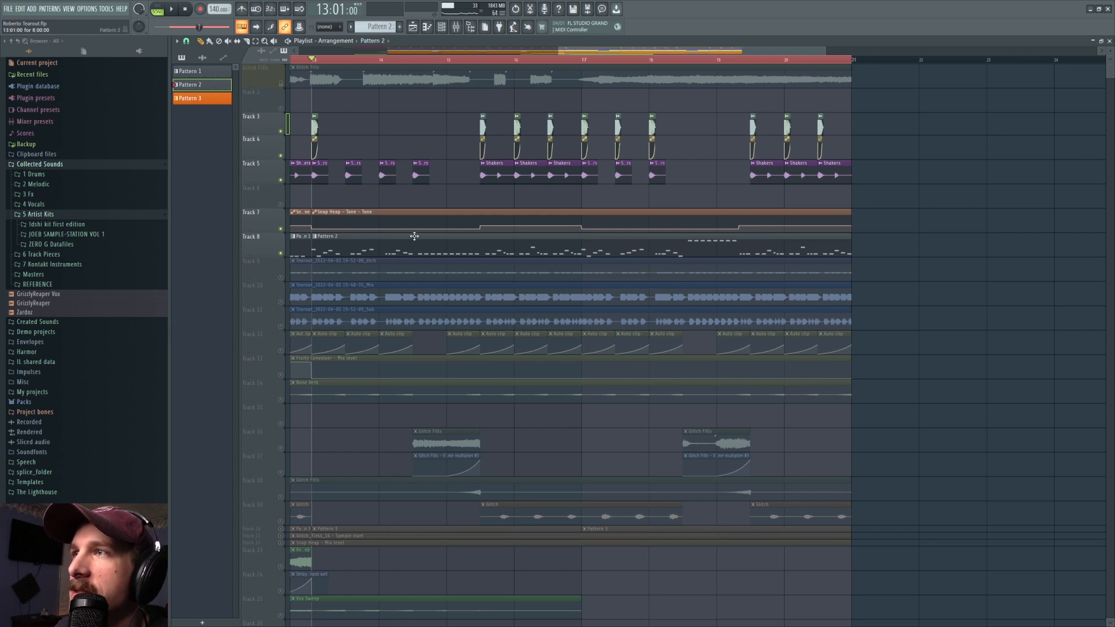
{"action": "double_click", "coordinate": [412, 254]}
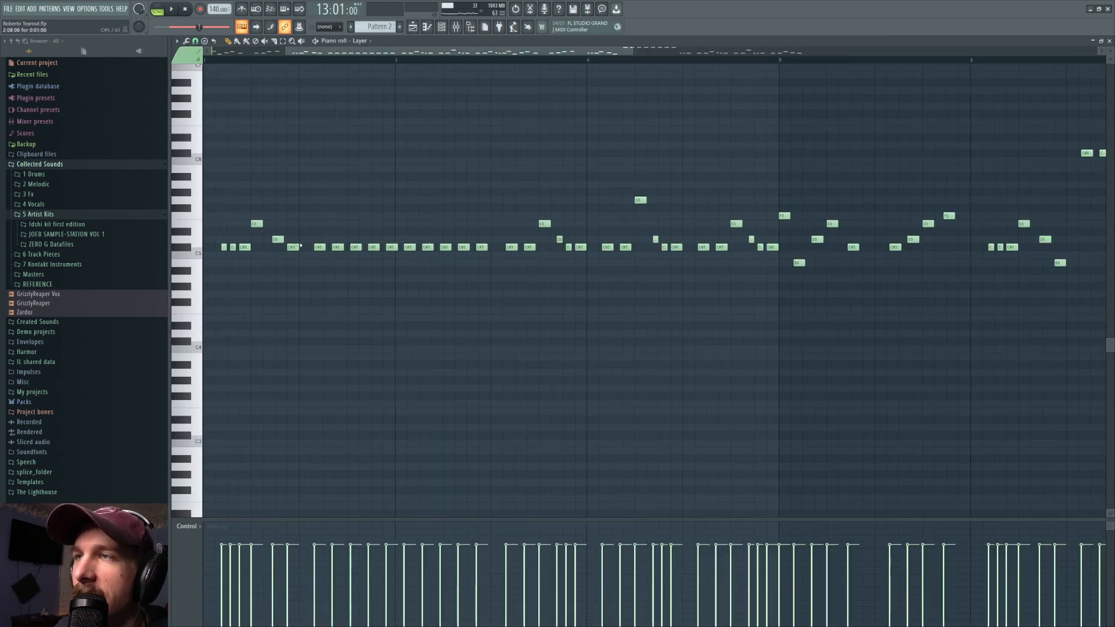
{"action": "left_click", "coordinate": [413, 27]}
{"action": "key", "text": "space"}
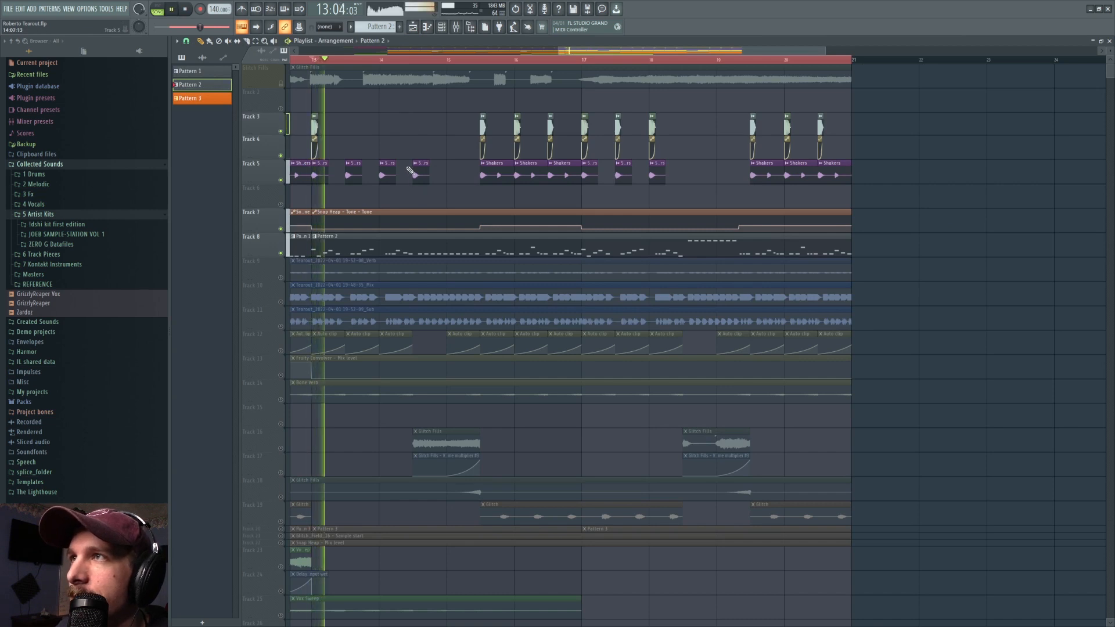
{"action": "left_click", "coordinate": [186, 10]}
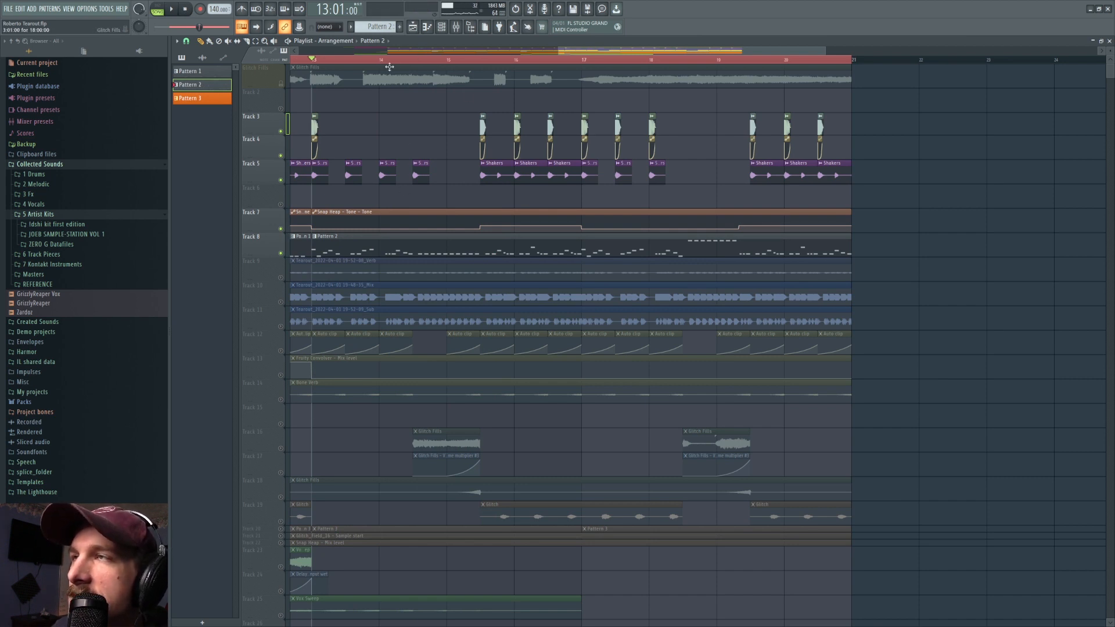
Open Pattern 2 in the piano roll and examine the evenly spaced run of C#5 notes leading into bar 3
{"action": "double_click", "coordinate": [407, 244]}
{"action": "scroll", "coordinate": [339, 59], "scroll_direction": "up", "scroll_amount": 6}
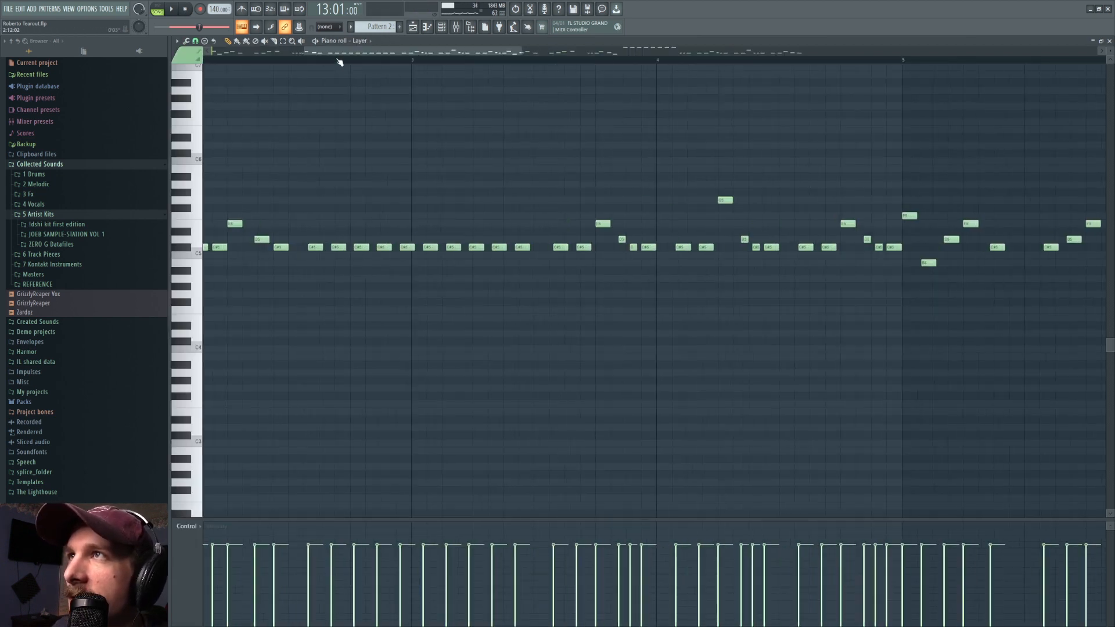
{"action": "left_click", "coordinate": [186, 41]}
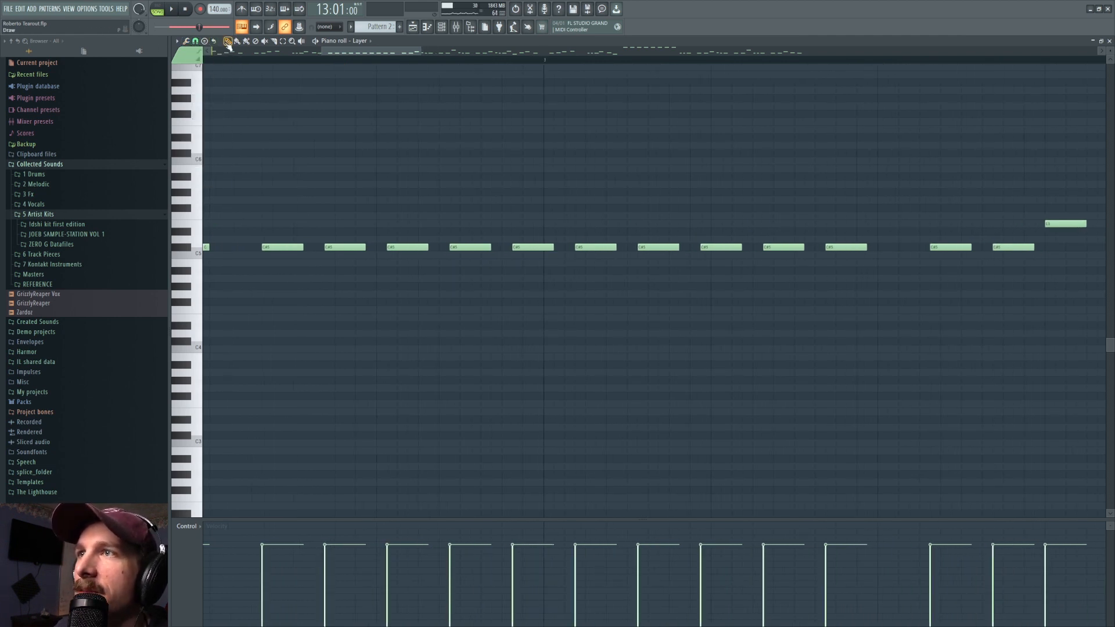
{"action": "left_click", "coordinate": [283, 247]}
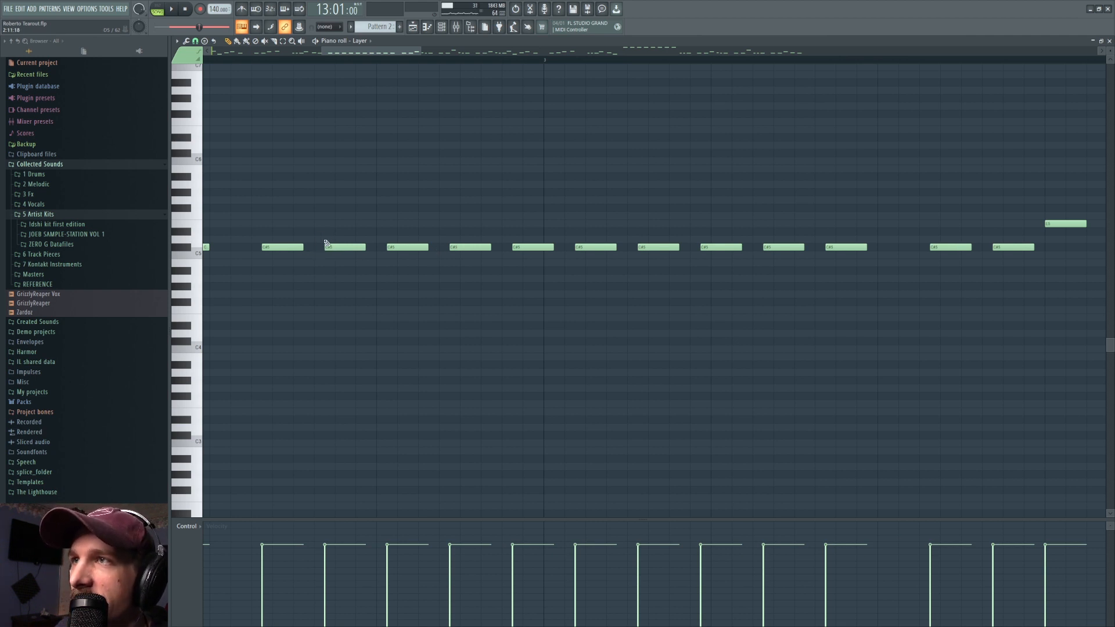
{"action": "scroll", "coordinate": [332, 61], "scroll_direction": "down", "scroll_amount": 5}
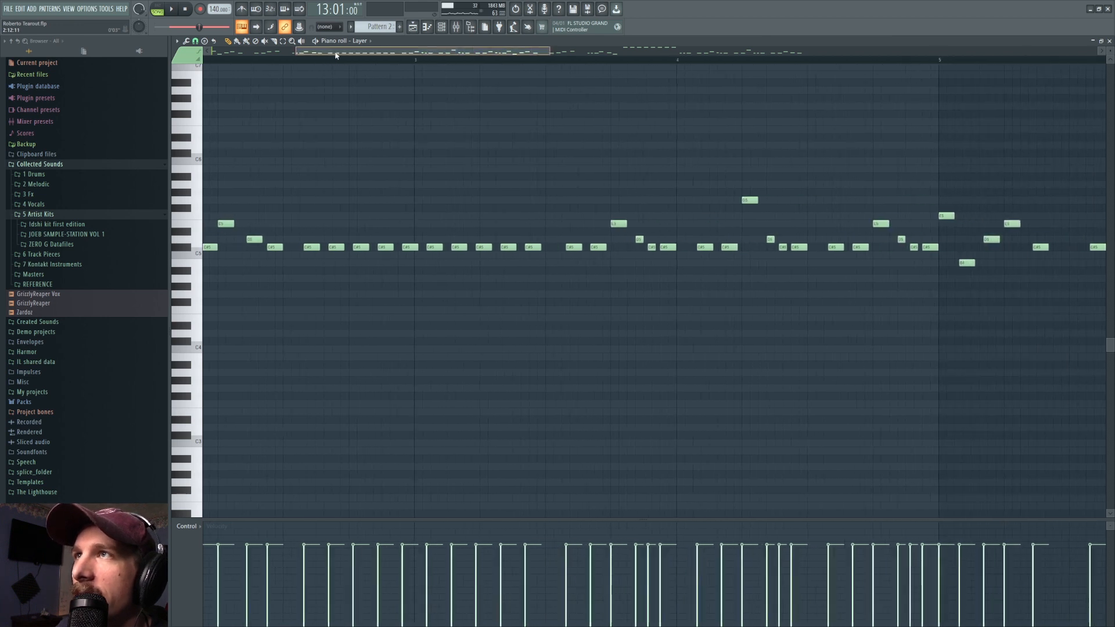
{"action": "left_click_drag", "start_coordinate": [335, 53], "coordinate": [251, 55]}
{"action": "left_click_drag", "start_coordinate": [352, 54], "coordinate": [425, 56]}
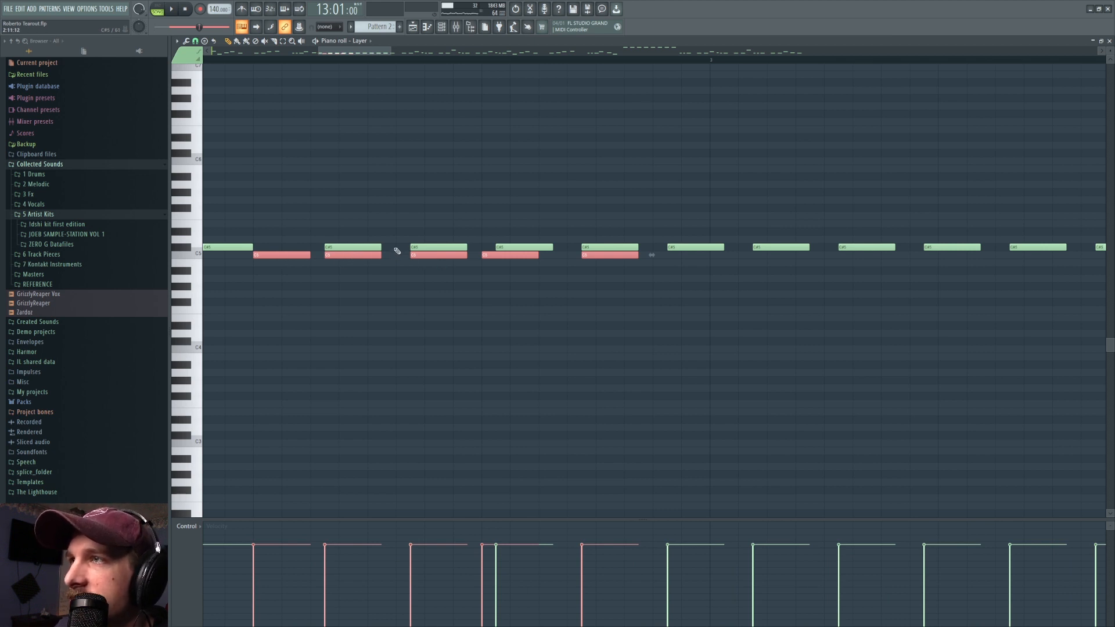
Delete the five C5 overlay notes beneath the C#5 run
{"action": "right_click", "coordinate": [430, 256]}
{"action": "right_click", "coordinate": [514, 256]}
{"action": "right_click", "coordinate": [601, 255]}
{"action": "right_click", "coordinate": [352, 255]}
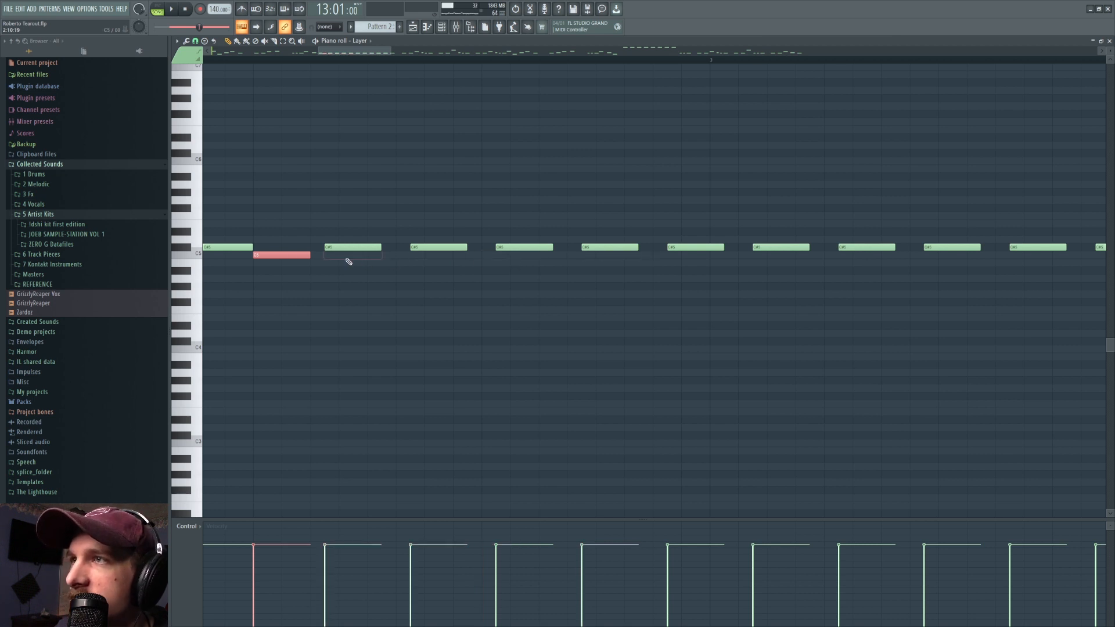
{"action": "right_click", "coordinate": [290, 256]}
{"action": "key", "text": "ctrl+z"}
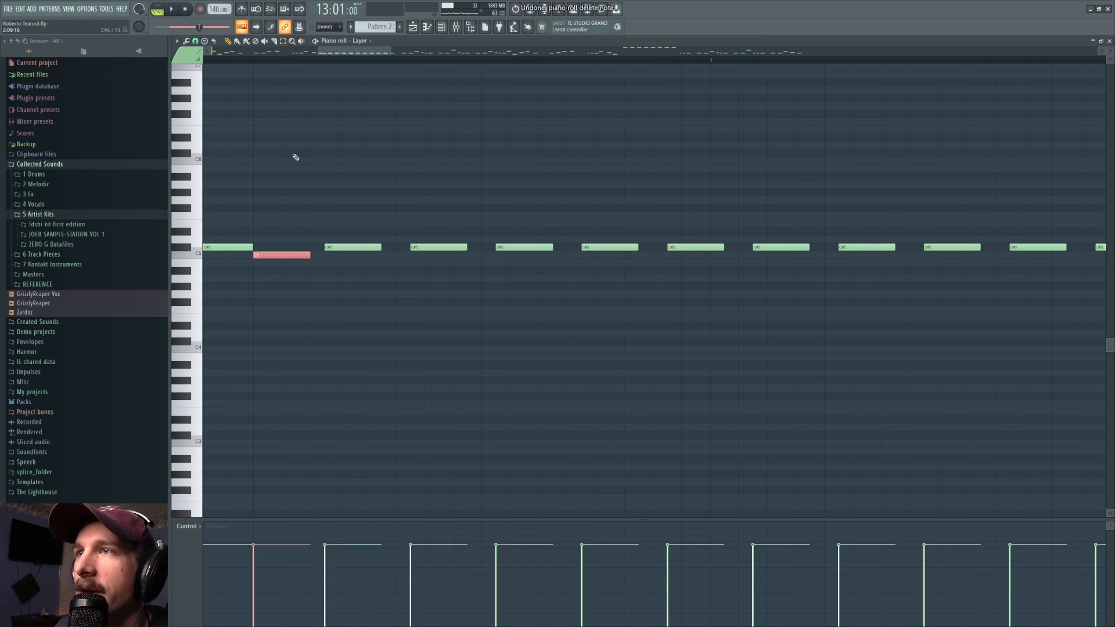
{"action": "right_click", "coordinate": [301, 255]}
Copy the first two notes of the C#5 run and place the copies on C5 directly beneath them
{"action": "left_click_drag", "start_coordinate": [317, 199], "coordinate": [461, 281]}
{"action": "left_click", "coordinate": [195, 41]}
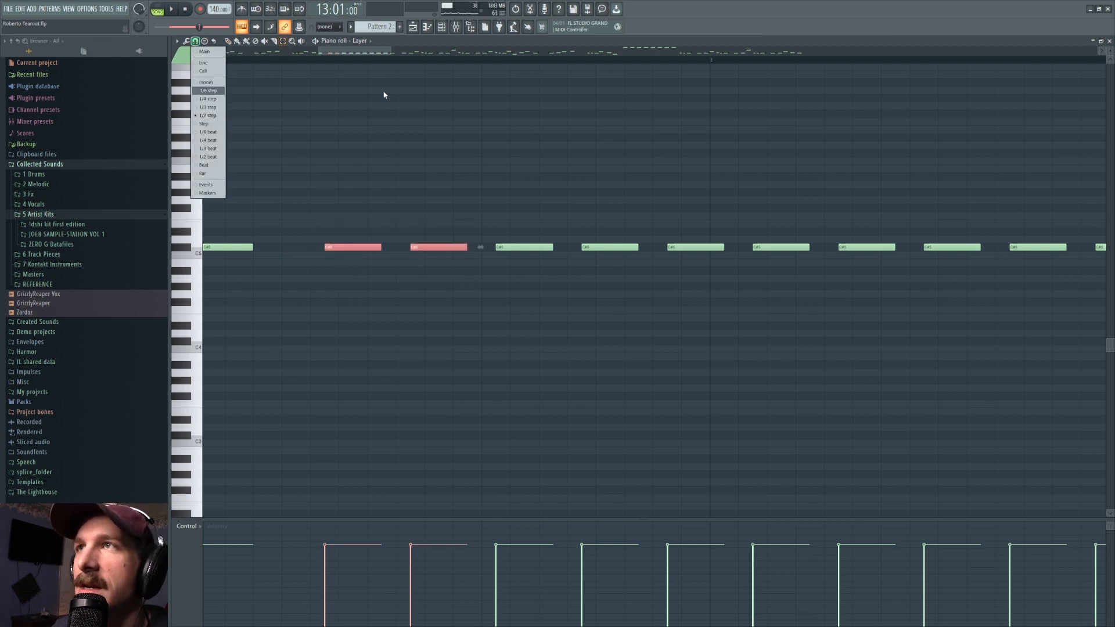
{"action": "left_click", "coordinate": [360, 52]}
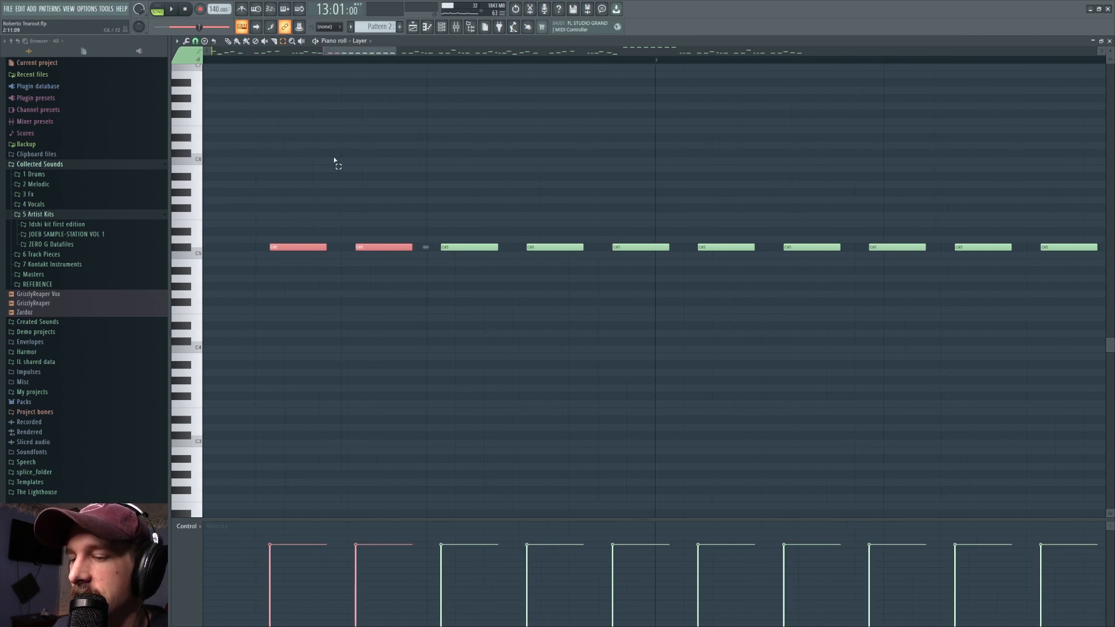
{"action": "key", "text": "shift+Up"}
{"action": "key", "text": "ctrl+d"}
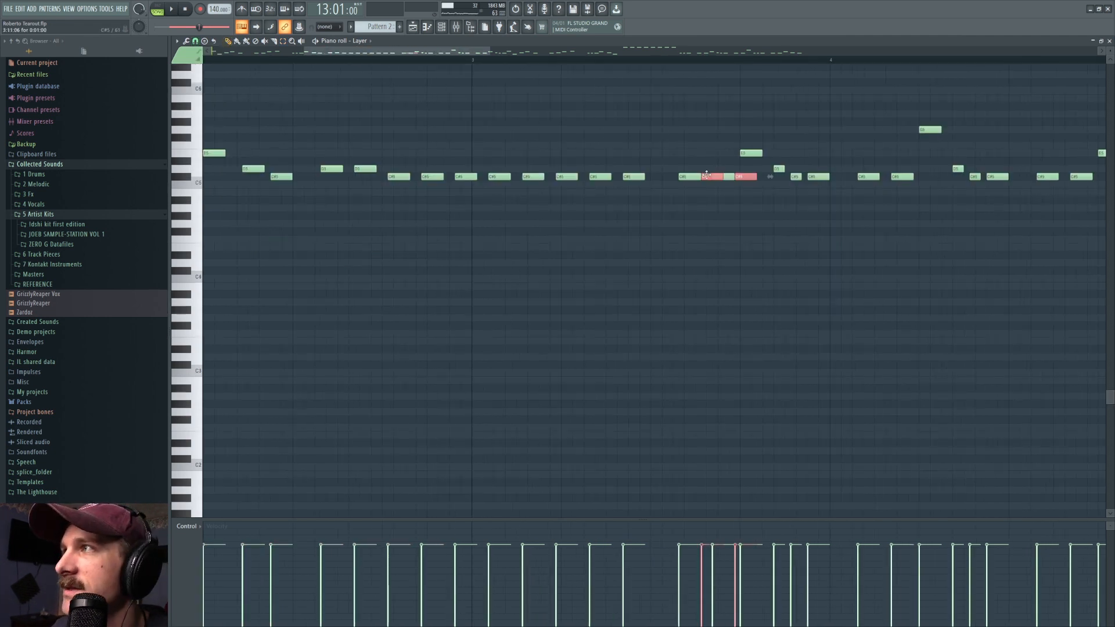
{"action": "left_click_drag", "start_coordinate": [706, 175], "coordinate": [315, 186]}
{"action": "key", "text": "shift+Down"}
Delete the last eight C#5 notes of the run and select the C5 pair under the two that remain
{"action": "scroll", "coordinate": [414, 83], "scroll_direction": "up", "scroll_amount": 3}
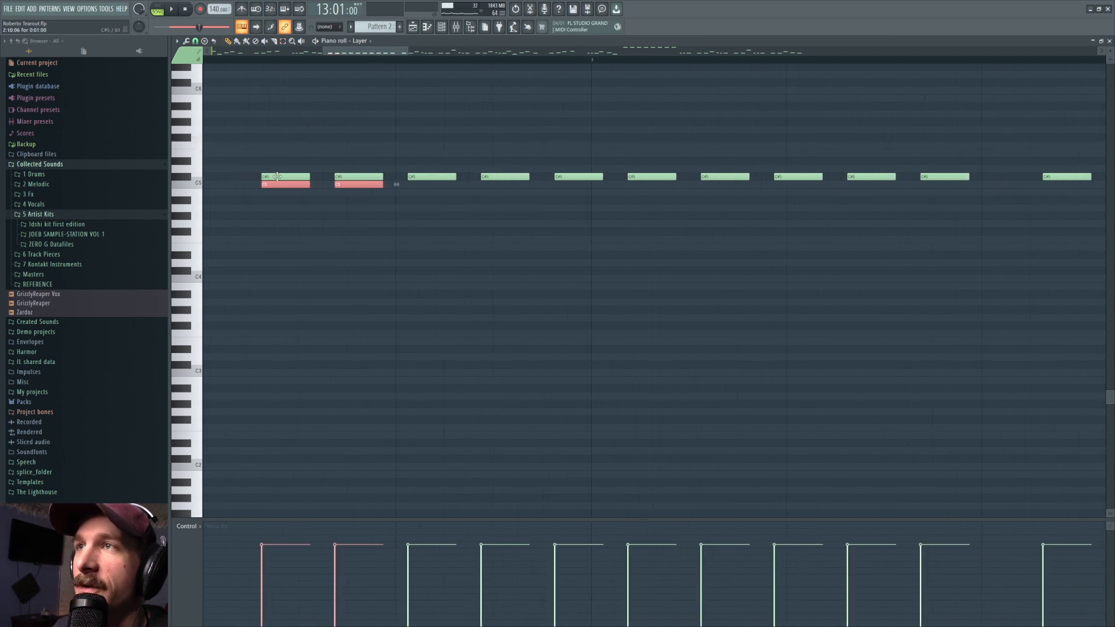
{"action": "left_click_drag", "start_coordinate": [432, 177], "coordinate": [947, 178]}
{"action": "left_click_drag", "start_coordinate": [263, 195], "coordinate": [390, 181]}
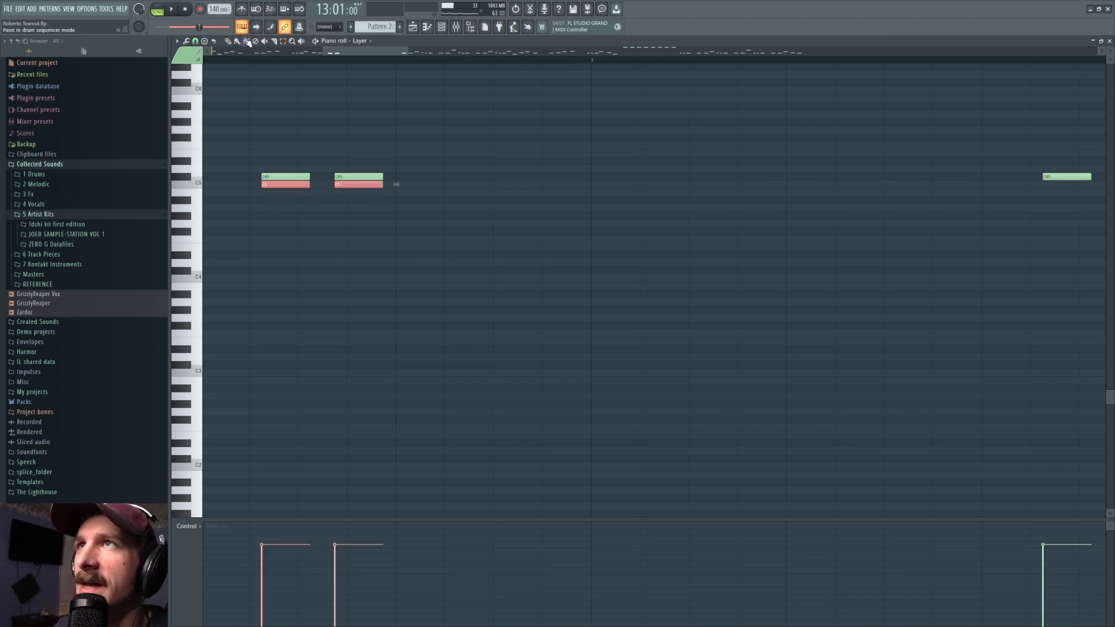
Set the piano roll's snap to 1/6 step and activate the Draw tool
{"action": "left_click", "coordinate": [196, 40]}
{"action": "left_click", "coordinate": [200, 141]}
{"action": "left_click", "coordinate": [195, 42]}
{"action": "left_click", "coordinate": [201, 91]}
{"action": "left_click", "coordinate": [228, 42]}
{"action": "left_click", "coordinate": [196, 41]}
{"action": "left_click", "coordinate": [200, 93]}
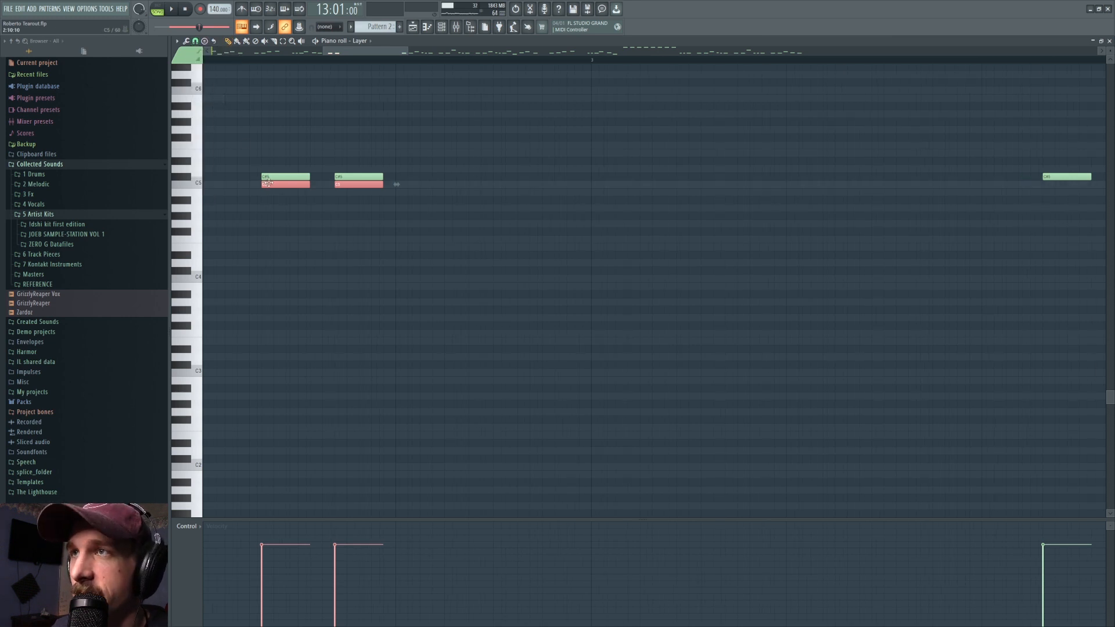
Rebuild the run's third to fifth notes as C5, C#5 and C5 by chaining the spaced note pair and removing its overlapping notes
{"action": "left_click_drag", "start_coordinate": [268, 183], "coordinate": [341, 184]}
{"action": "right_click", "coordinate": [345, 185]}
{"action": "key", "text": "ctrl+v"}
{"action": "left_click_drag", "start_coordinate": [1069, 183], "coordinate": [432, 172]}
{"action": "right_click", "coordinate": [428, 177]}
{"action": "key", "text": "ctrl+v"}
{"action": "left_click_drag", "start_coordinate": [1053, 181], "coordinate": [502, 186]}
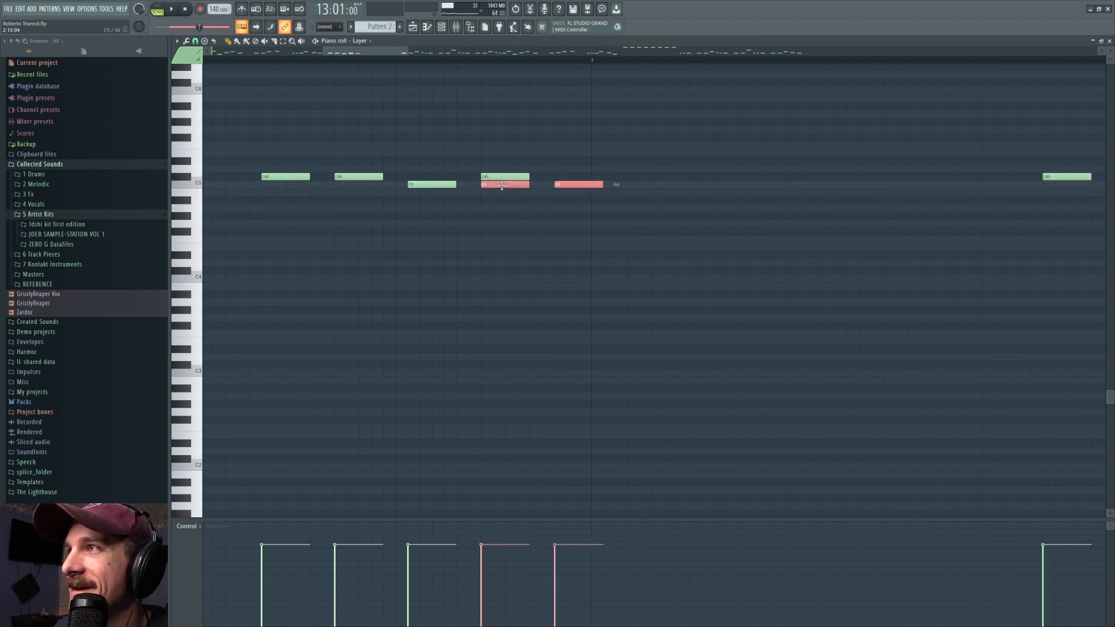
{"action": "right_click", "coordinate": [505, 184]}
Continue the run with a sixth note on C#5 and a seventh on C5, using pasted copies of the spaced pair
{"action": "key", "text": "ctrl+v"}
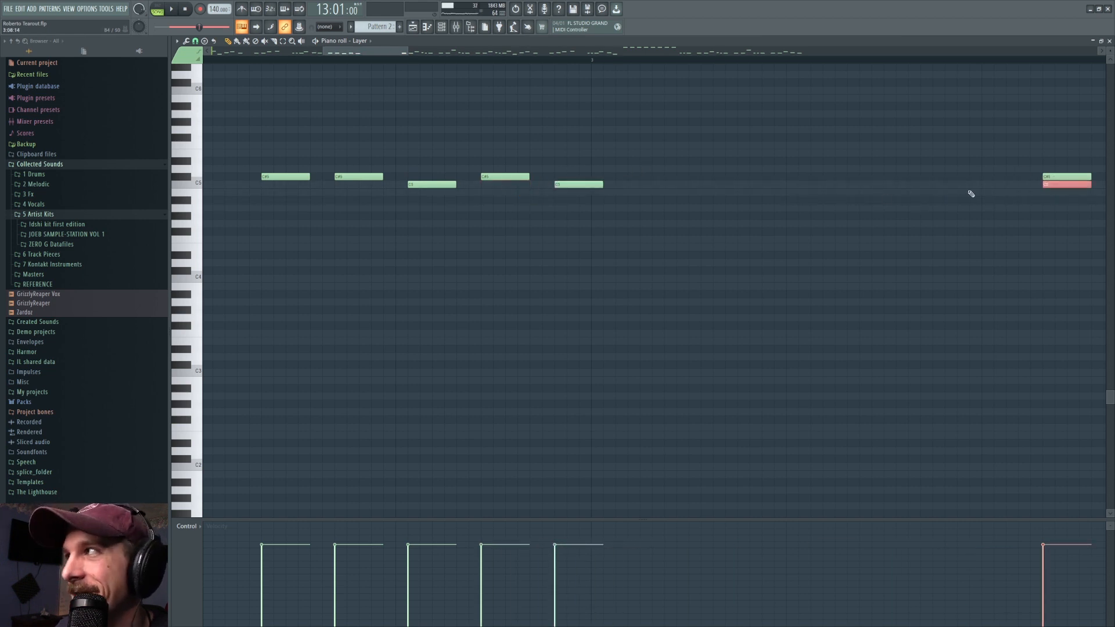
{"action": "left_click_drag", "start_coordinate": [1067, 181], "coordinate": [592, 177]}
{"action": "key", "text": "ctrl+v"}
{"action": "left_click_drag", "start_coordinate": [1073, 182], "coordinate": [647, 195]}
{"action": "right_click", "coordinate": [735, 185]}
{"action": "key", "text": "ctrl+z"}
{"action": "right_click", "coordinate": [648, 184]}
Finish the ten-note run with C#5, C5 and C#5 notes from pasted pairs, deleting each overlapping first note
{"action": "key", "text": "ctrl+v"}
{"action": "left_click_drag", "start_coordinate": [1063, 184], "coordinate": [717, 174]}
{"action": "right_click", "coordinate": [728, 174]}
{"action": "key", "text": "ctrl+v"}
{"action": "left_click_drag", "start_coordinate": [1071, 185], "coordinate": [806, 188]}
{"action": "right_click", "coordinate": [806, 188]}
{"action": "key", "text": "ctrl+v"}
{"action": "left_click_drag", "start_coordinate": [1059, 186], "coordinate": [866, 174]}
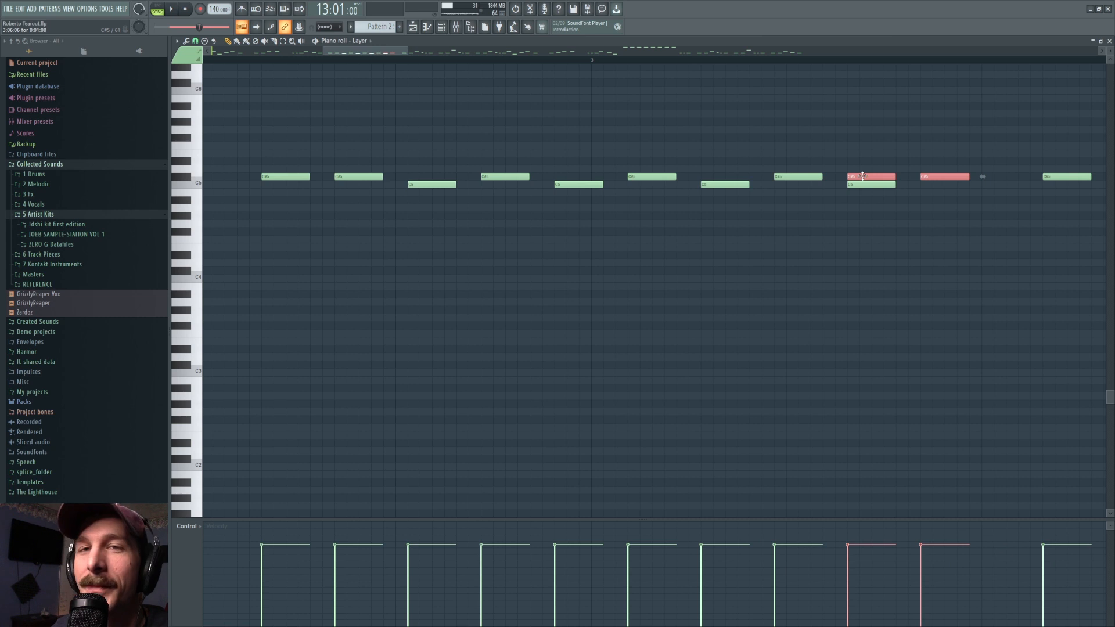
{"action": "right_click", "coordinate": [870, 177]}
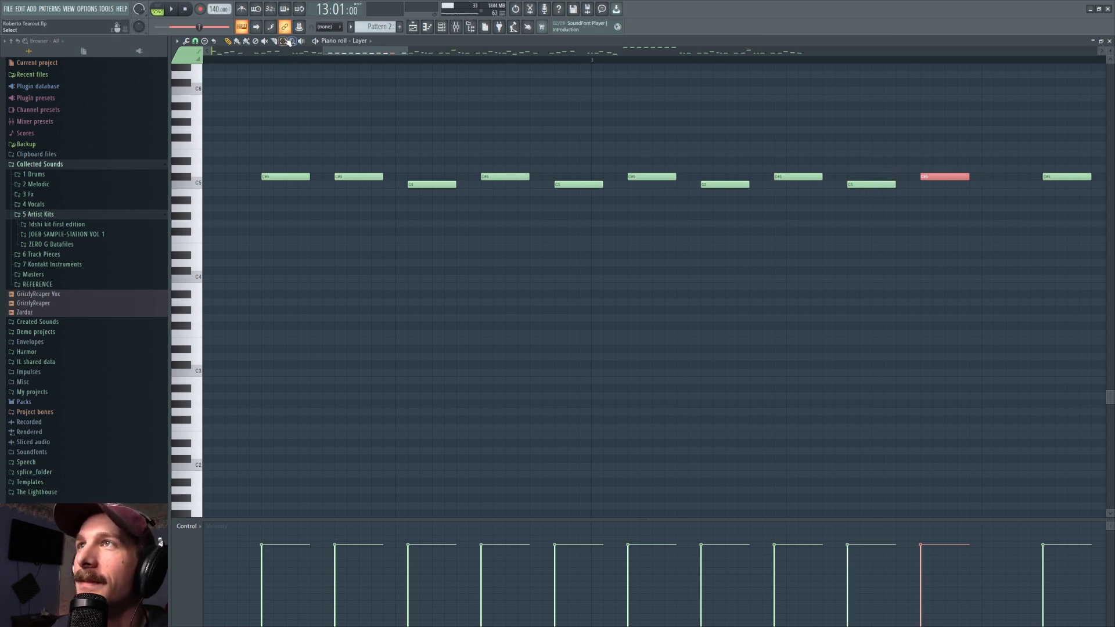
Raise the run's four C5 notes to C#5 and return to the playlist
{"action": "scroll", "coordinate": [382, 61], "scroll_direction": "down", "scroll_amount": 2}
{"action": "mouse_move", "coordinate": [405, 182]}
{"action": "left_mouse_down"}
{"action": "mouse_move", "coordinate": [474, 194]}
{"action": "mouse_move", "coordinate": [719, 192]}
{"action": "left_mouse_up"}
{"action": "key", "text": "Up"}
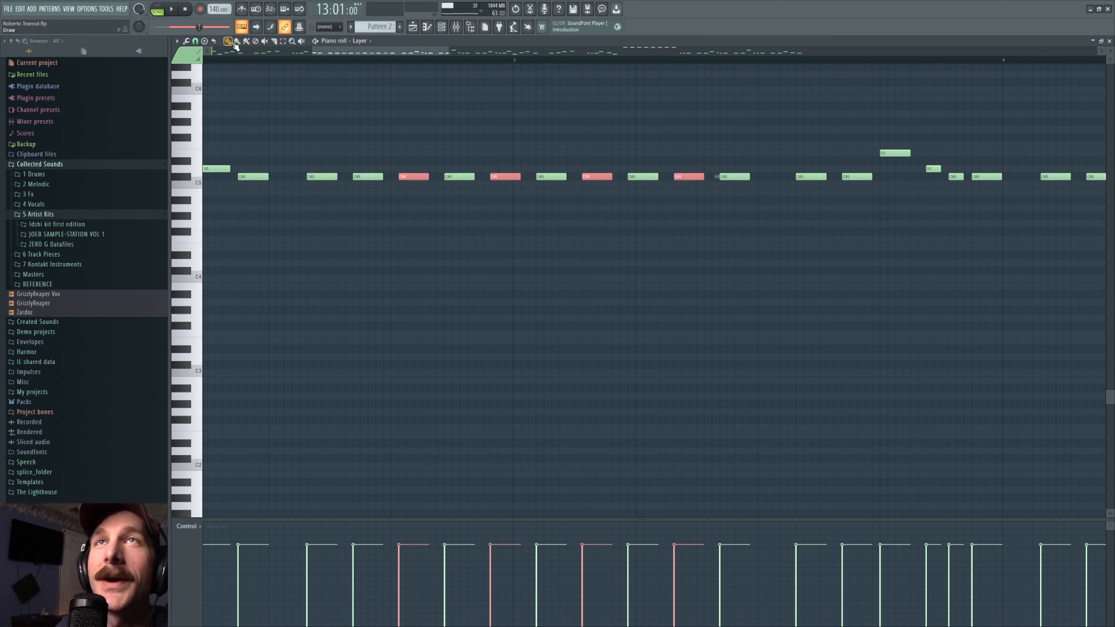
{"action": "left_click", "coordinate": [413, 26]}
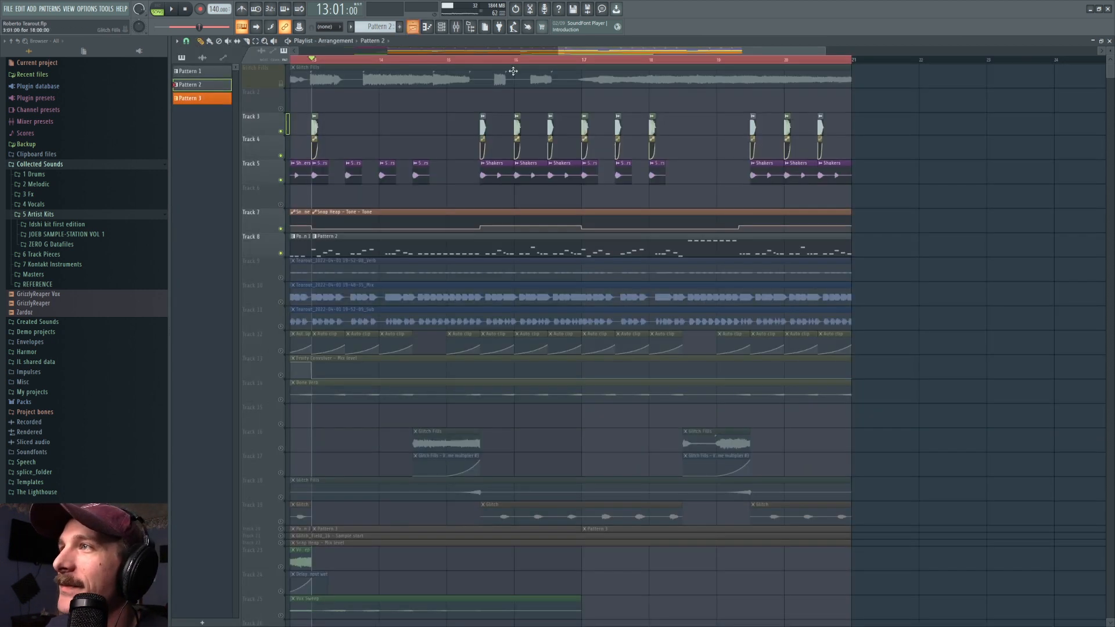
Move the playlist start position to 14:09:00 and play the passage into the middle of bar 15
{"action": "left_click", "coordinate": [404, 60]}
{"action": "left_click", "coordinate": [186, 41]}
{"action": "left_click", "coordinate": [199, 164]}
{"action": "left_click", "coordinate": [412, 61]}
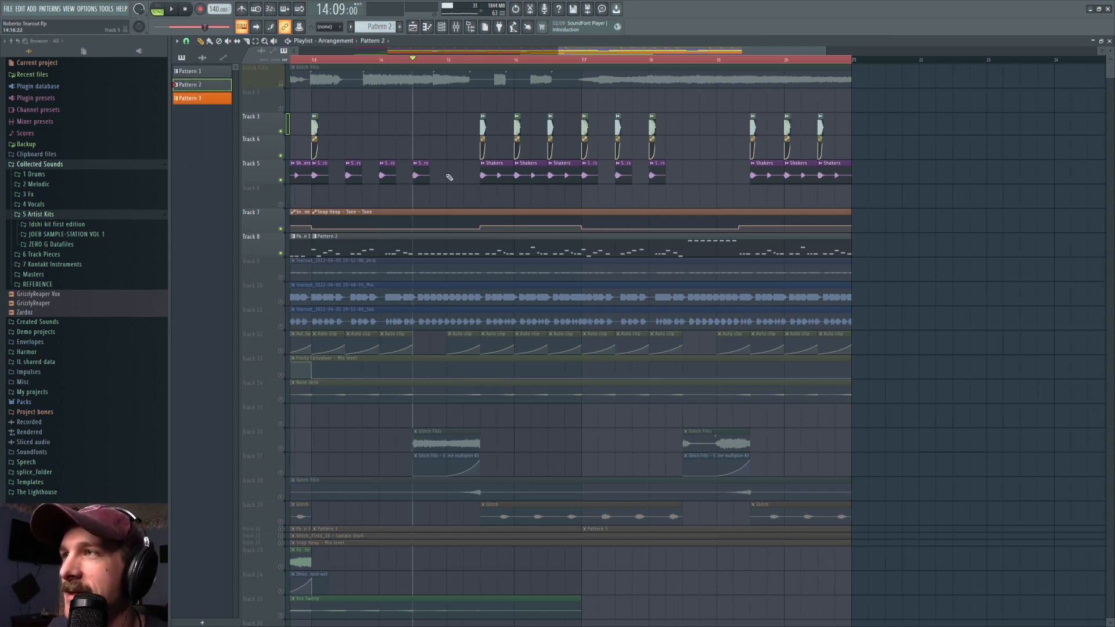
{"action": "key", "text": "space"}
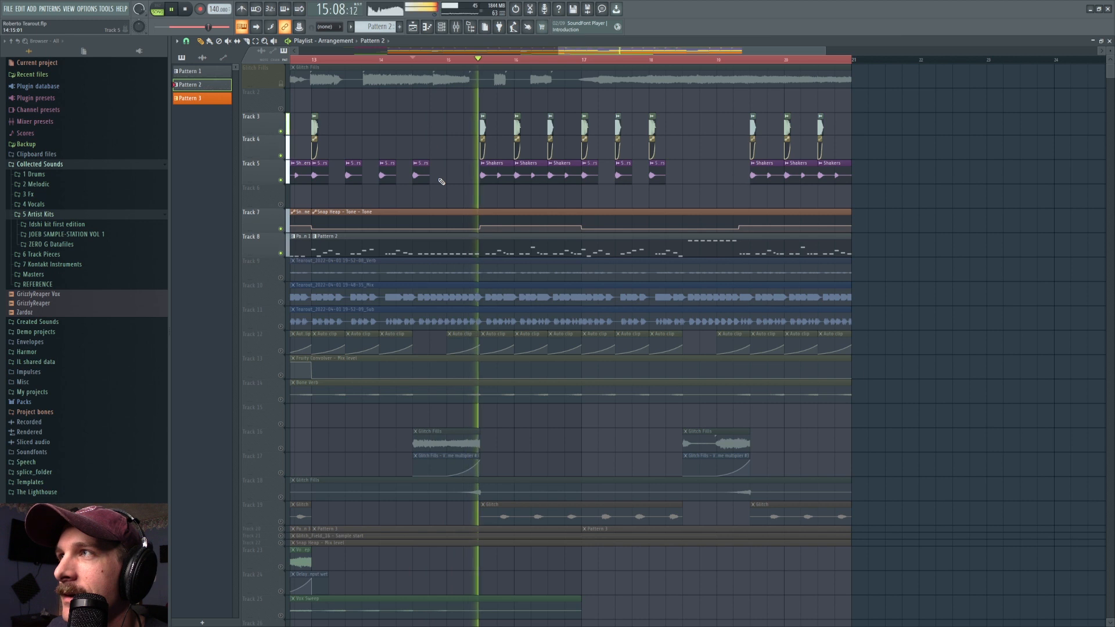
{"action": "key", "text": "space"}
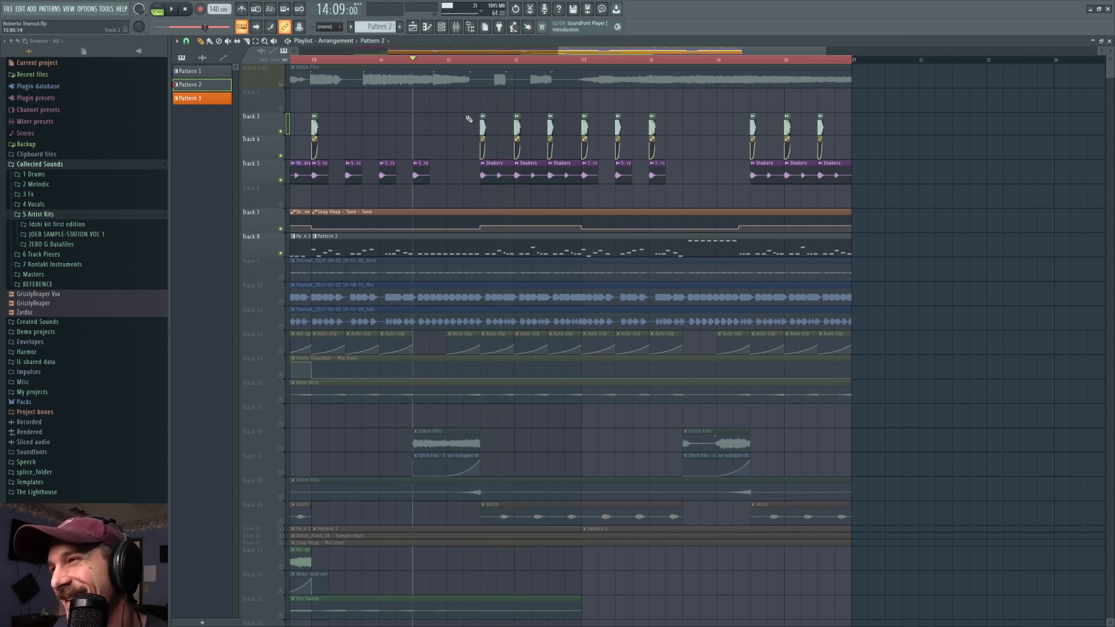
Play the arrangement from halfway through bar 15, where the drums return, into bar 17
{"action": "left_click_drag", "start_coordinate": [651, 53], "coordinate": [627, 54]}
{"action": "scroll", "coordinate": [624, 63], "scroll_direction": "down", "scroll_amount": 2}
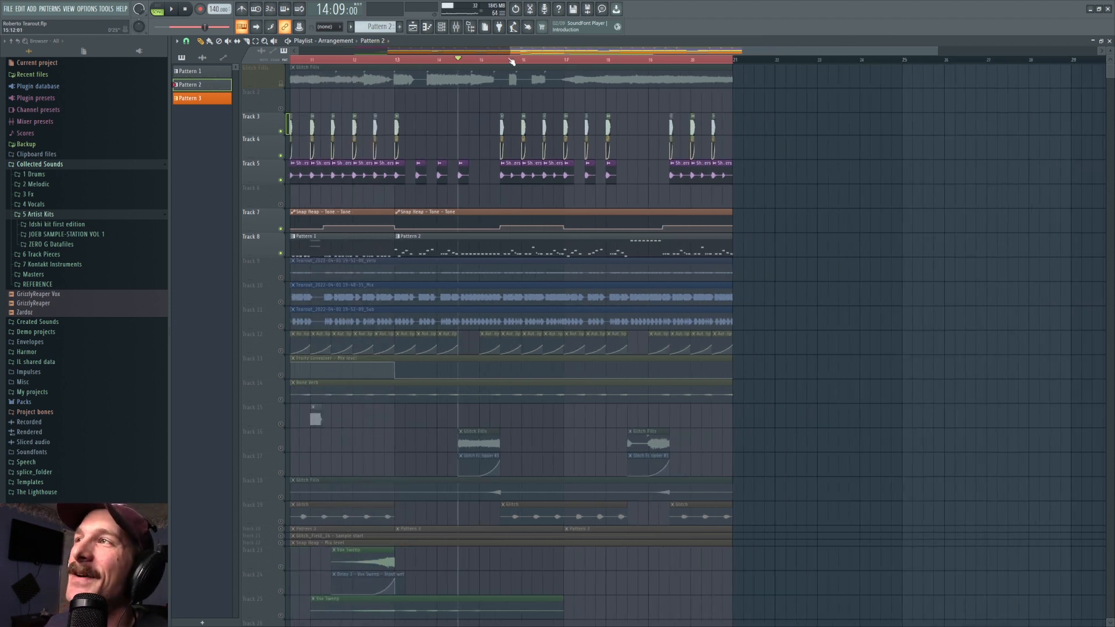
{"action": "left_click", "coordinate": [498, 60]}
{"action": "key", "text": "space"}
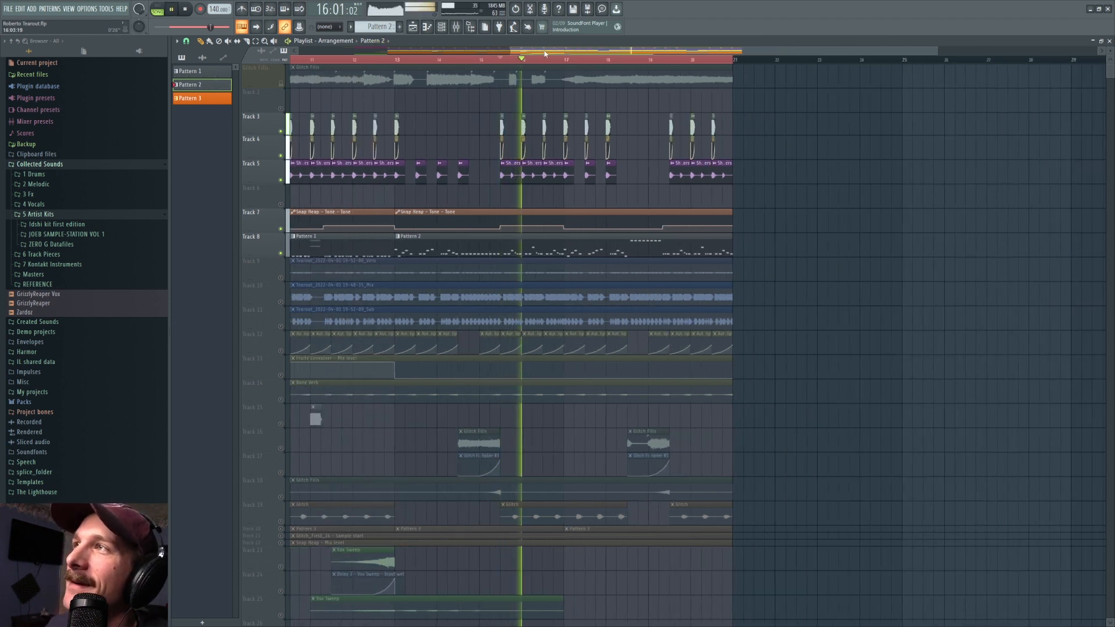
{"action": "left_click_drag", "start_coordinate": [545, 53], "coordinate": [560, 55]}
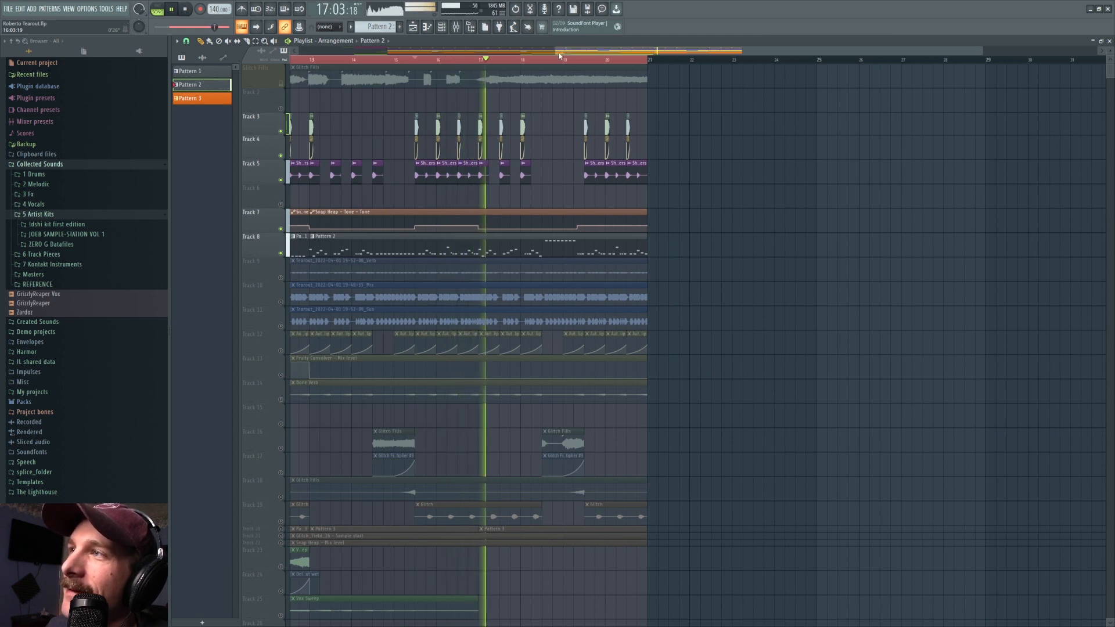
{"action": "key", "text": "space"}
Open the Pattern 2 notes in the piano roll and play back the phrase leading into bar 4
{"action": "double_click", "coordinate": [469, 245]}
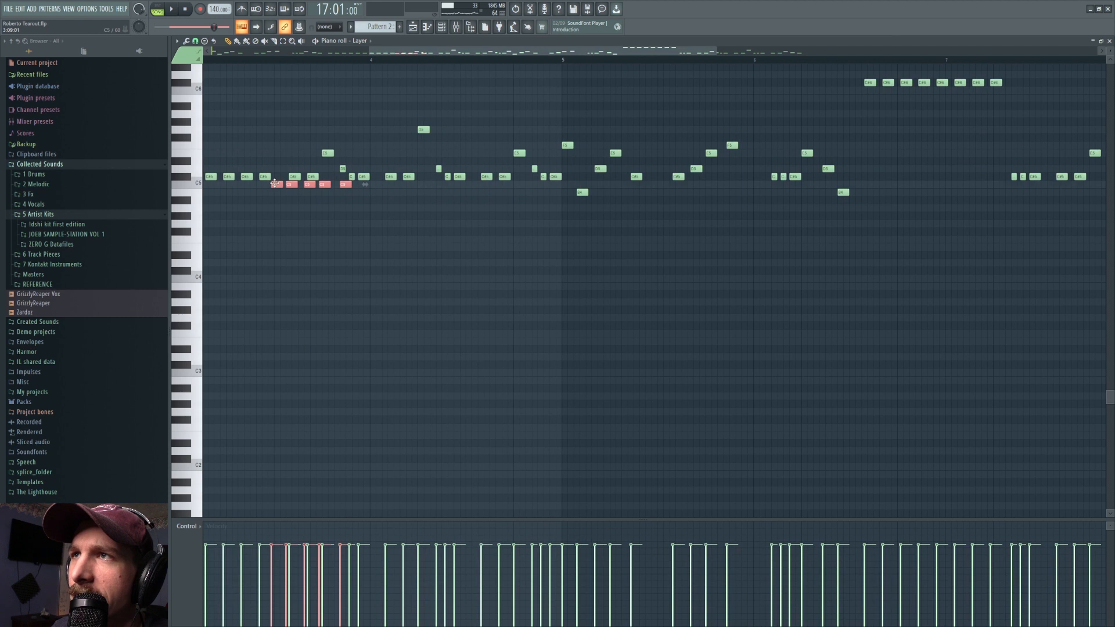
{"action": "left_click_drag", "start_coordinate": [274, 184], "coordinate": [278, 183]}
{"action": "left_click_drag", "start_coordinate": [639, 55], "coordinate": [607, 56]}
{"action": "left_click_drag", "start_coordinate": [413, 55], "coordinate": [465, 56]}
{"action": "scroll", "coordinate": [432, 56], "scroll_direction": "up", "scroll_amount": 2}
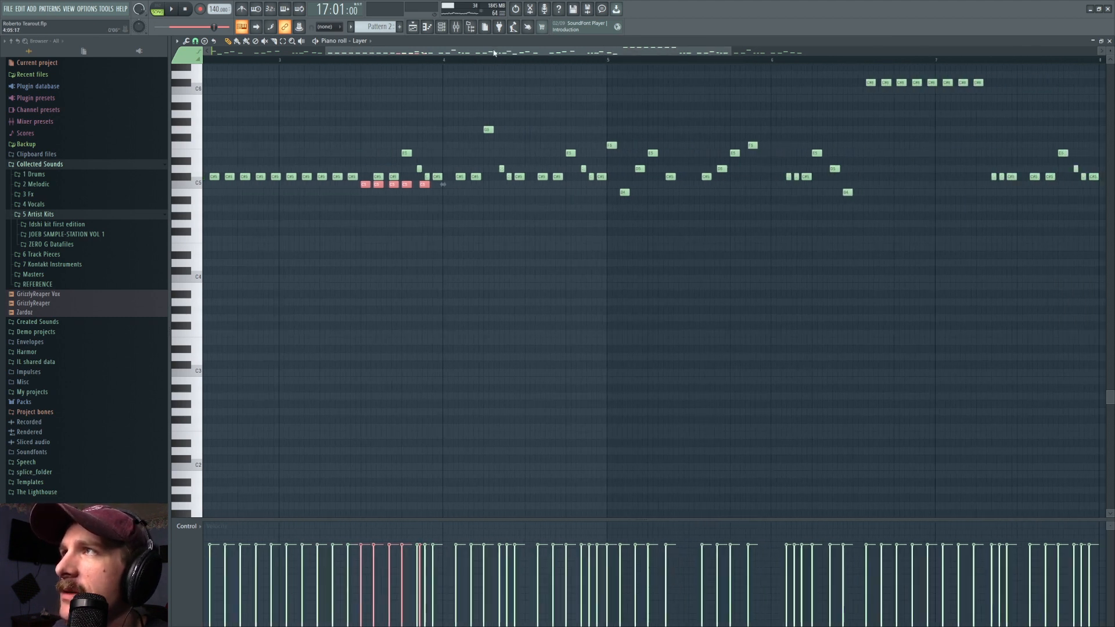
{"action": "key", "text": "space"}
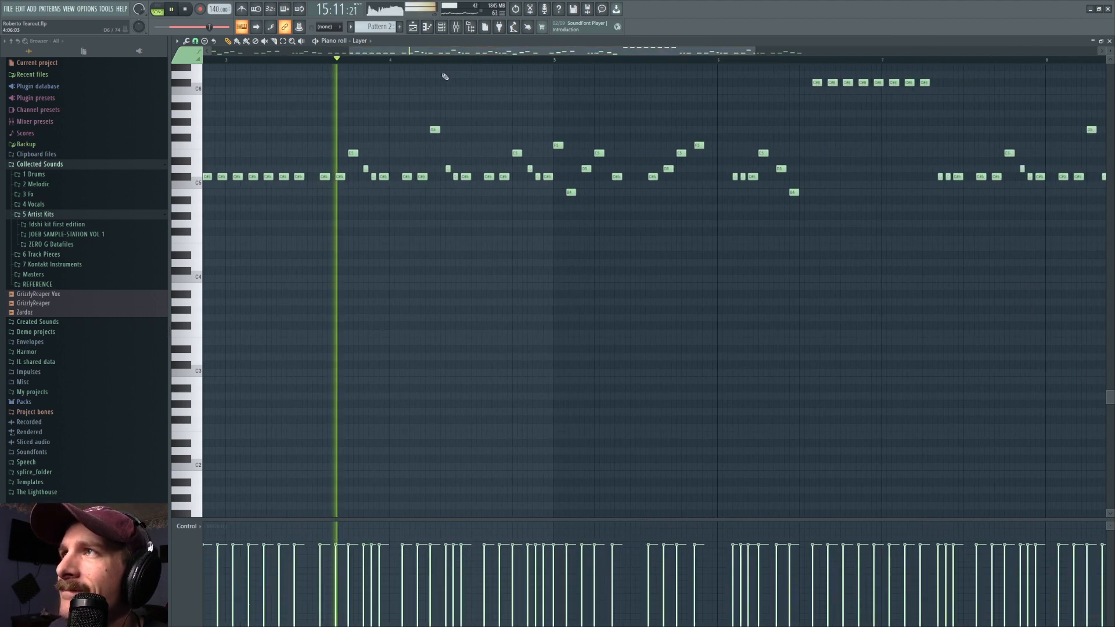
{"action": "key", "text": "space"}
Move the start position to just before bar 17 and play the arrangement in the playlist into bar 18
{"action": "scroll", "coordinate": [549, 54], "scroll_direction": "down", "scroll_amount": 1}
{"action": "left_click", "coordinate": [504, 61]}
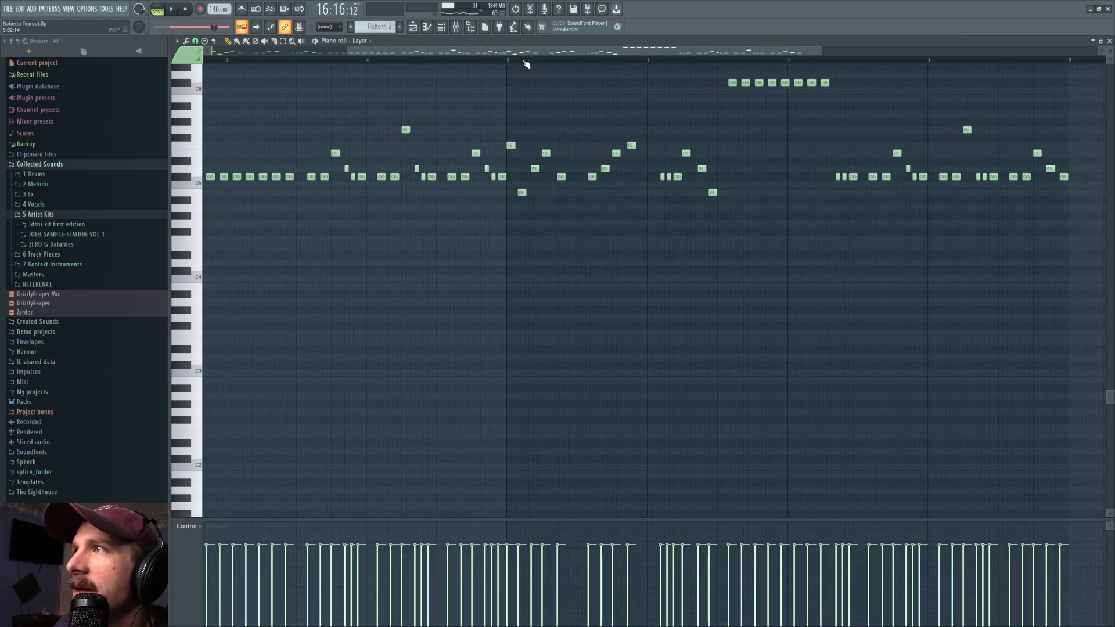
{"action": "key", "text": "F5"}
{"action": "key", "text": "space"}
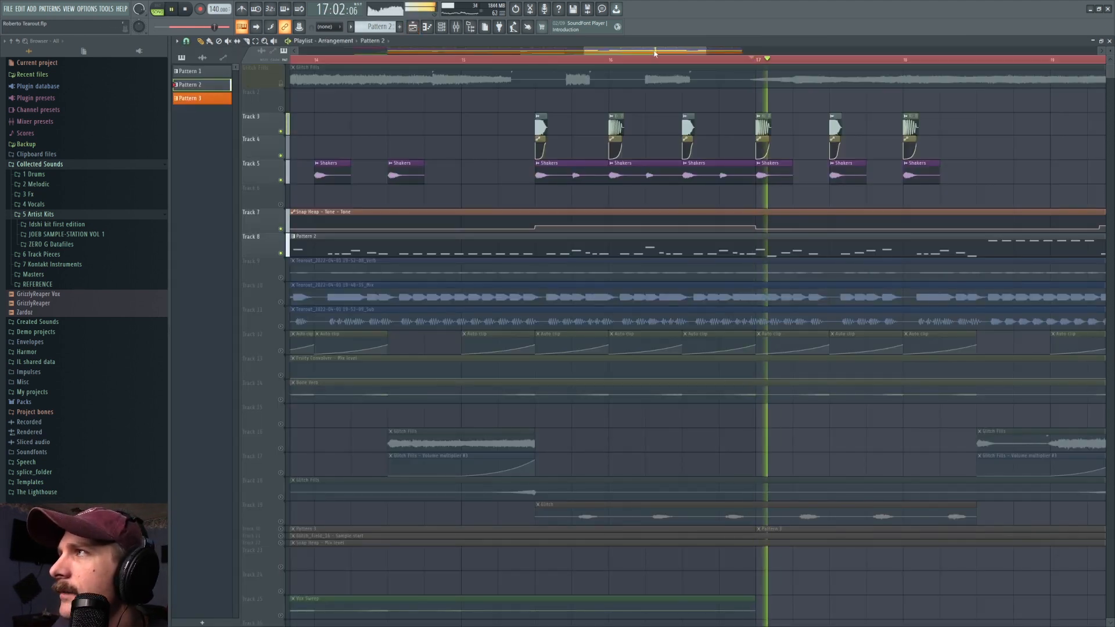
{"action": "left_click_drag", "start_coordinate": [718, 61], "coordinate": [724, 67]}
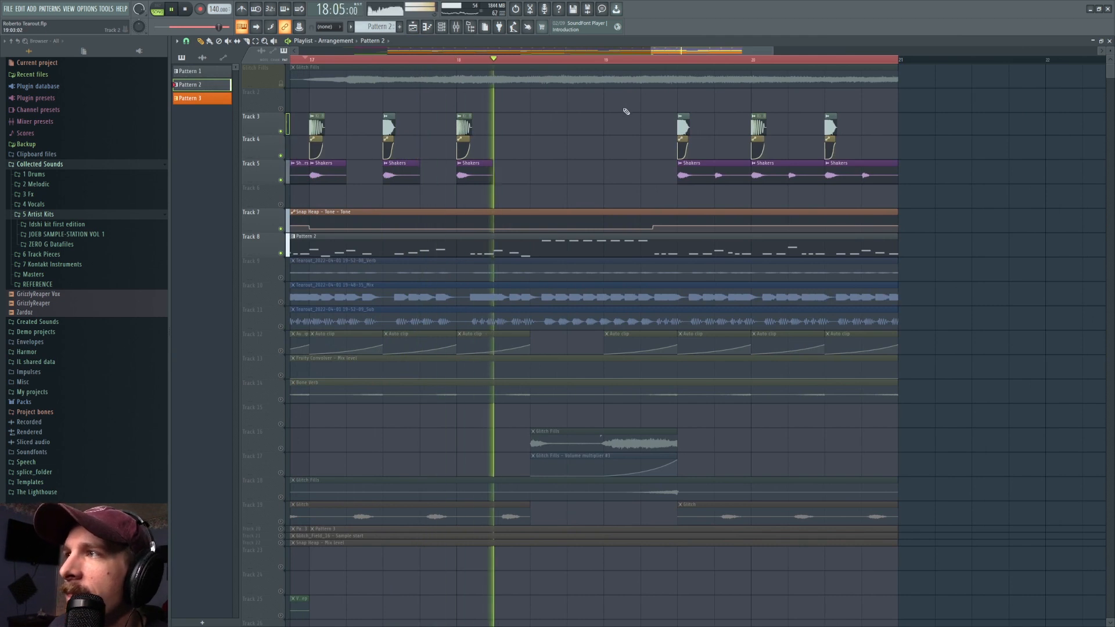
{"action": "key", "text": "space"}
Set the start position to 18:09:00 and play the run of high C#6 notes in Pattern 2's piano roll
{"action": "left_click", "coordinate": [530, 59]}
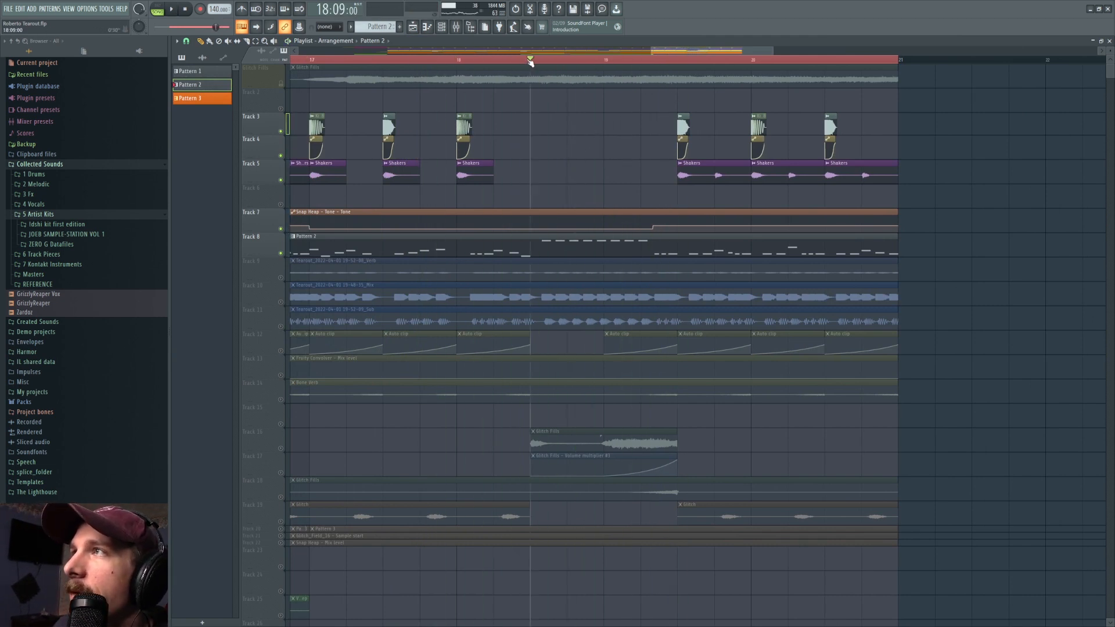
{"action": "double_click", "coordinate": [535, 246]}
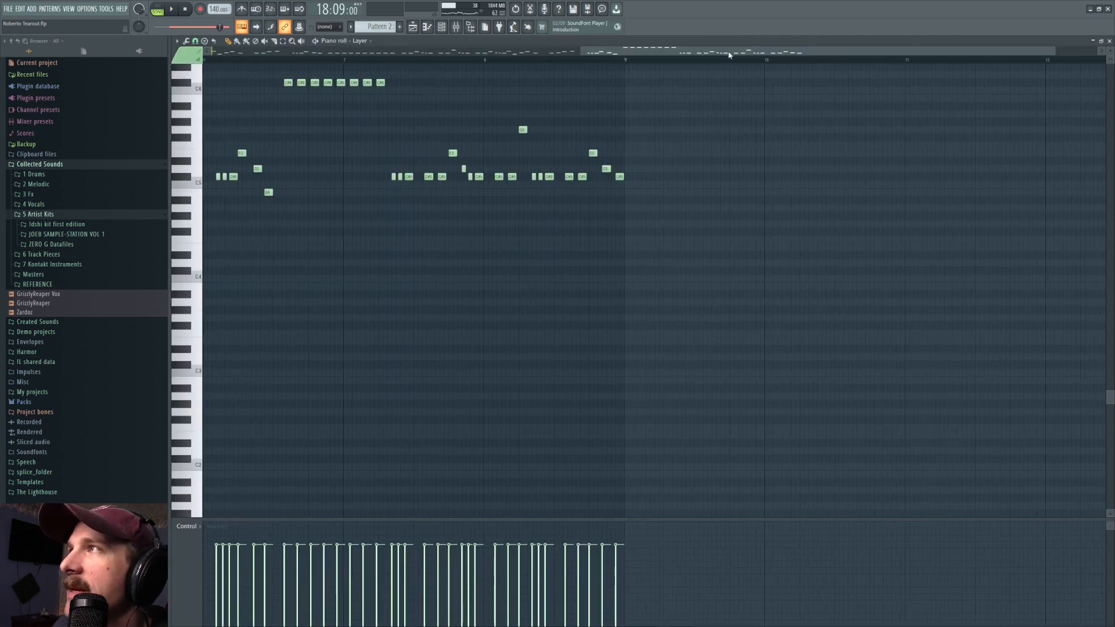
{"action": "left_click_drag", "start_coordinate": [730, 55], "coordinate": [703, 55]}
{"action": "scroll", "coordinate": [366, 108], "scroll_direction": "up", "scroll_amount": 3}
{"action": "key", "text": "space"}
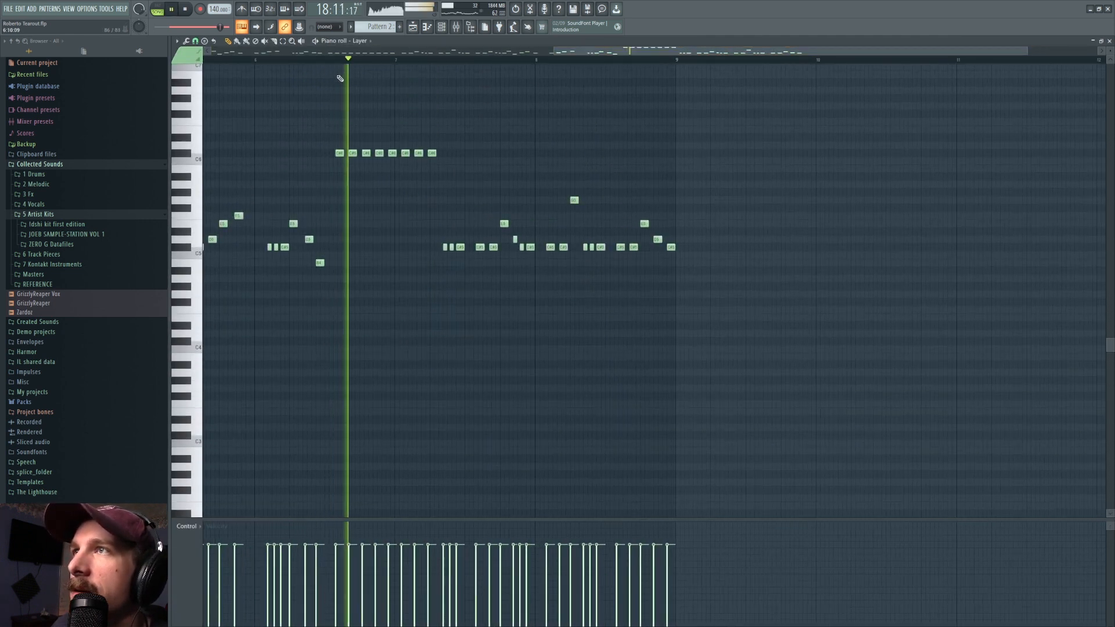
{"action": "key", "text": "space"}
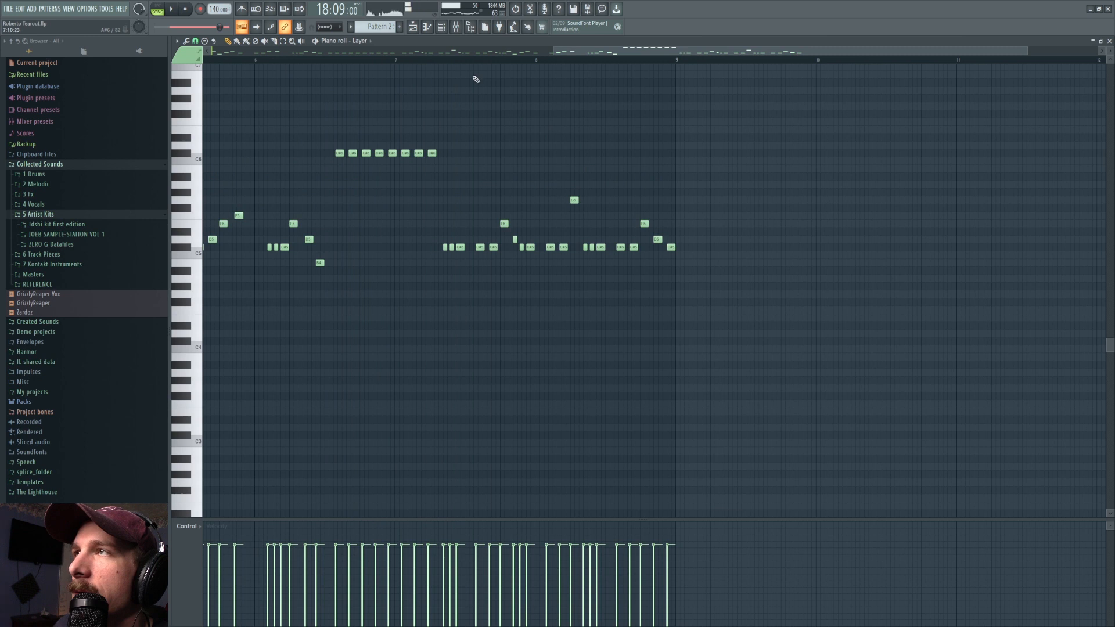
Return to the playlist and replay the arrangement from the drums' return halfway through bar 15
{"action": "left_click", "coordinate": [416, 27]}
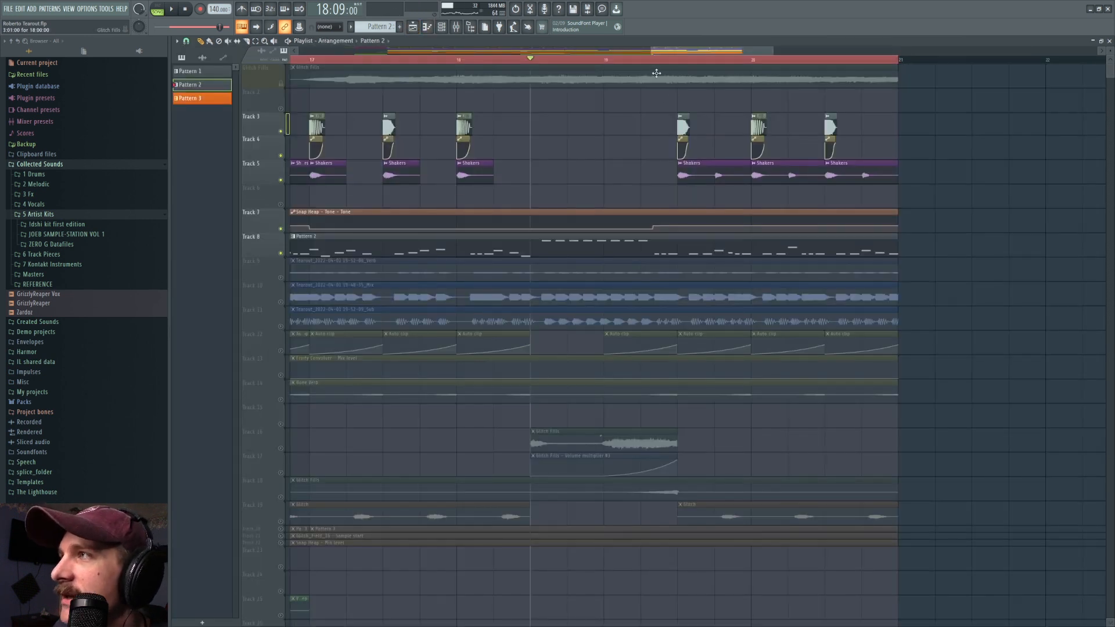
{"action": "scroll", "coordinate": [667, 57], "scroll_direction": "down", "scroll_amount": 3}
{"action": "left_click_drag", "start_coordinate": [649, 55], "coordinate": [625, 54]}
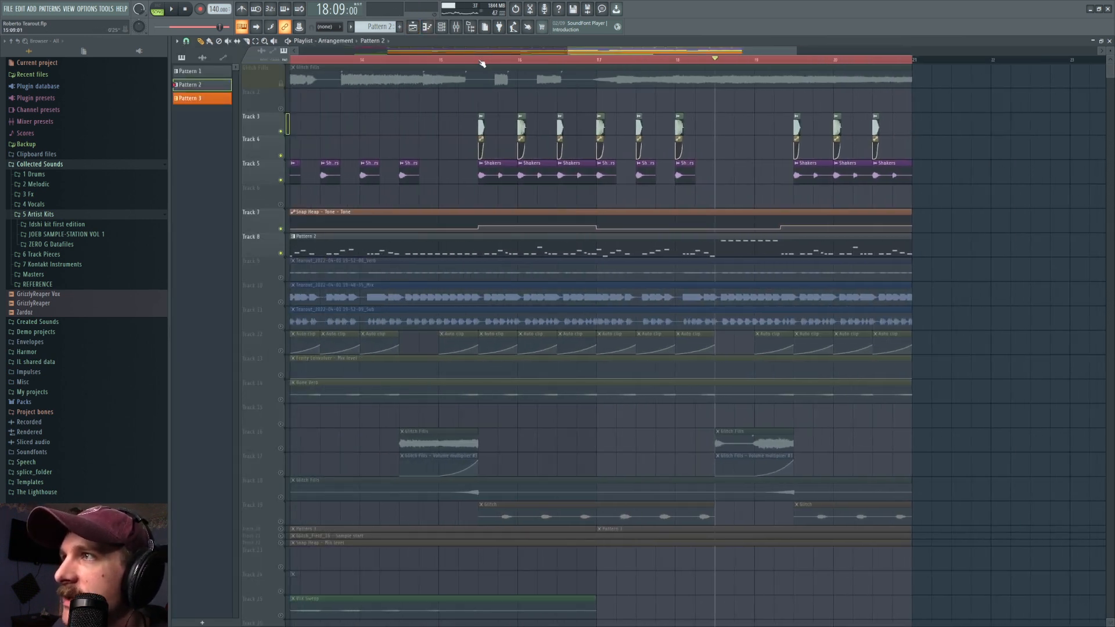
{"action": "left_click", "coordinate": [478, 58]}
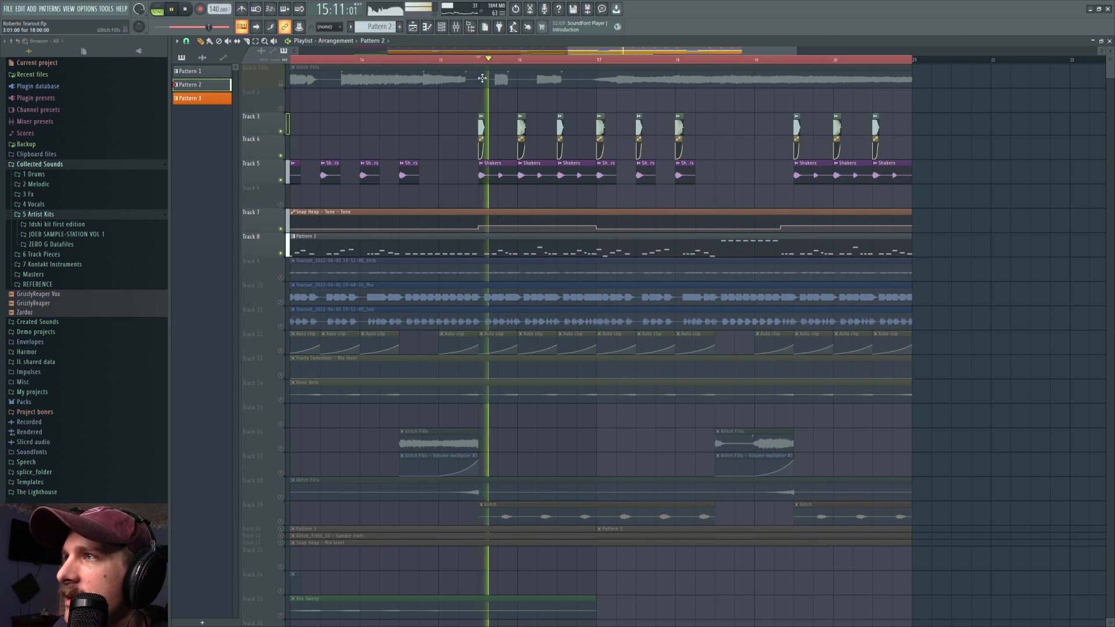
Move the start position to 18:05:00 and play the passage containing the high-note run
{"action": "left_click_drag", "start_coordinate": [705, 51], "coordinate": [732, 56]}
{"action": "left_click", "coordinate": [591, 59]}
{"action": "scroll", "coordinate": [679, 59], "scroll_direction": "up", "scroll_amount": 4}
{"action": "key", "text": "space"}
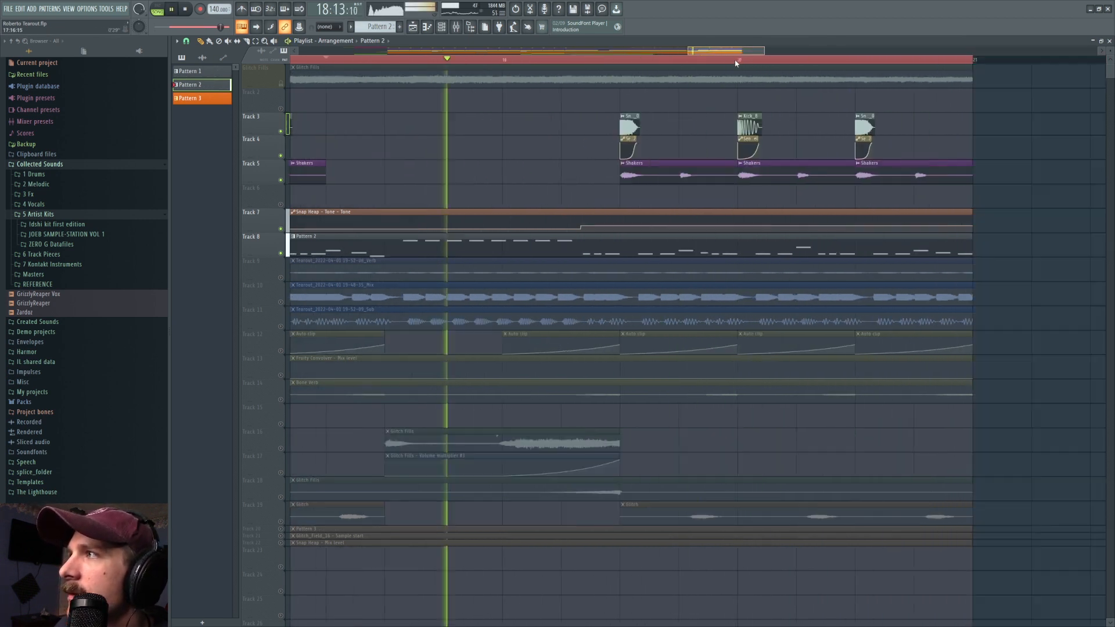
{"action": "key", "text": "space"}
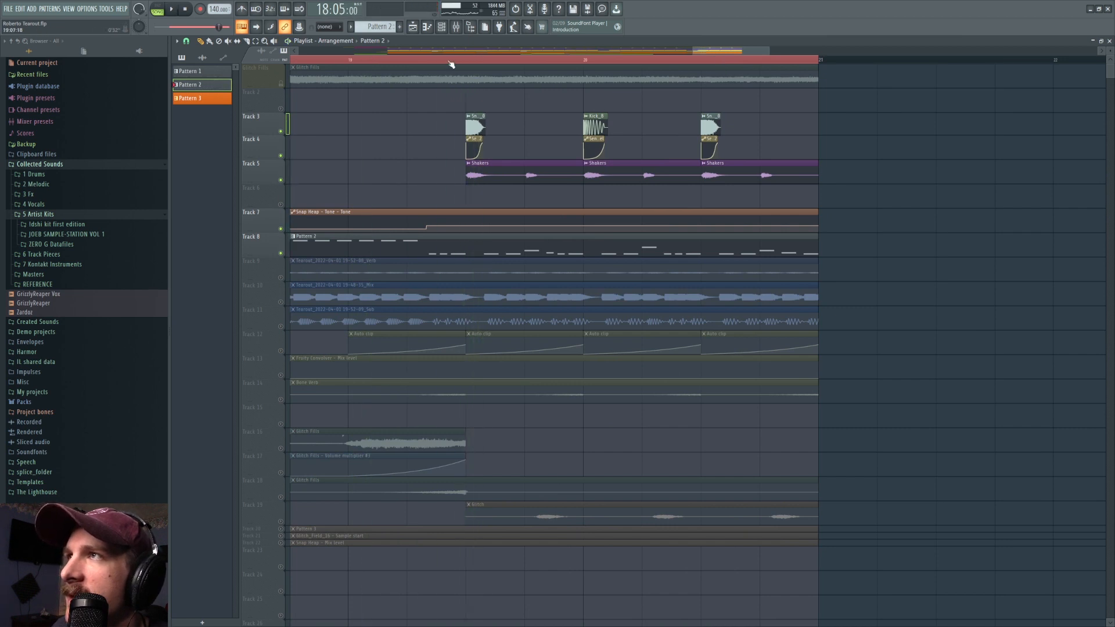
Mute the rendered Tearout verb, mix and sub clips on Tracks 9 to 11 and play the remaining tracks from 5:01:00
{"action": "scroll", "coordinate": [464, 242], "scroll_direction": "down", "scroll_amount": 4}
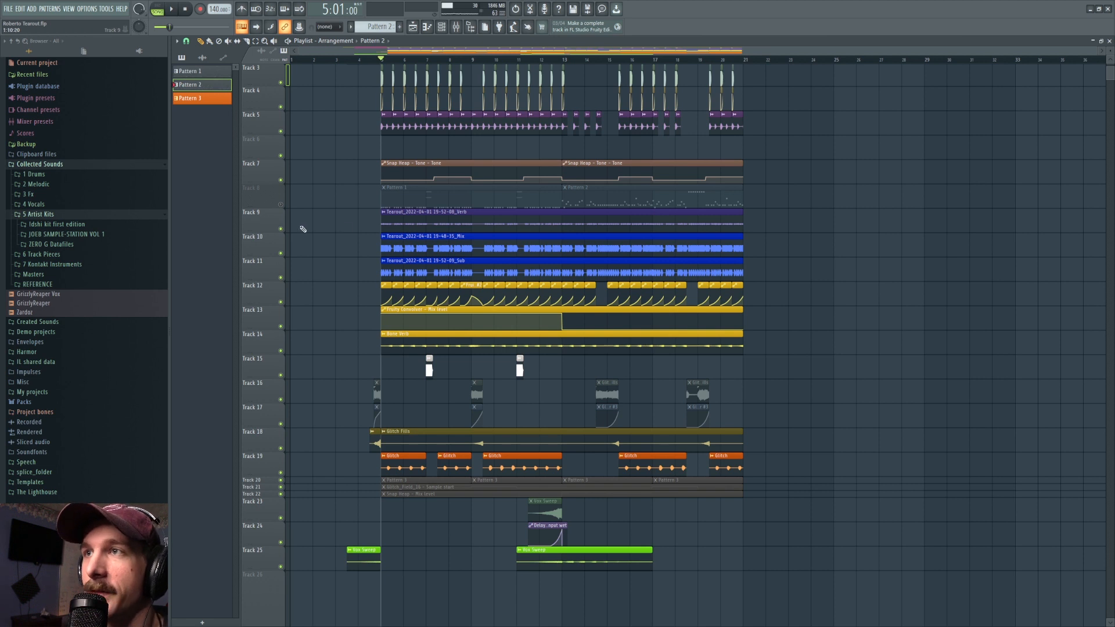
{"action": "left_click_drag", "start_coordinate": [280, 229], "coordinate": [283, 277]}
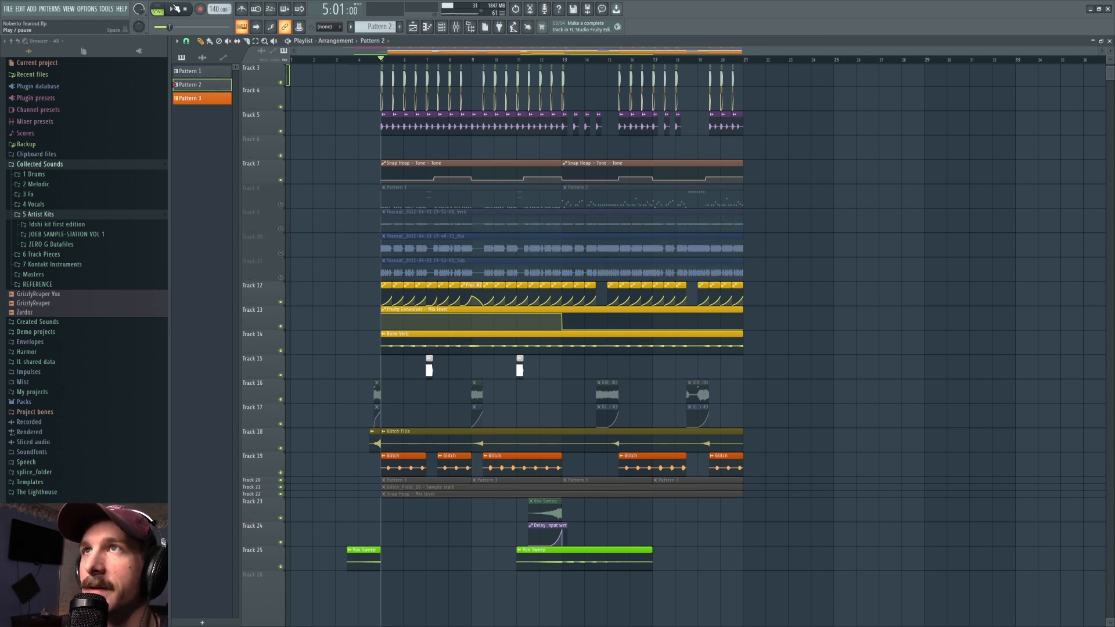
{"action": "left_click", "coordinate": [174, 10]}
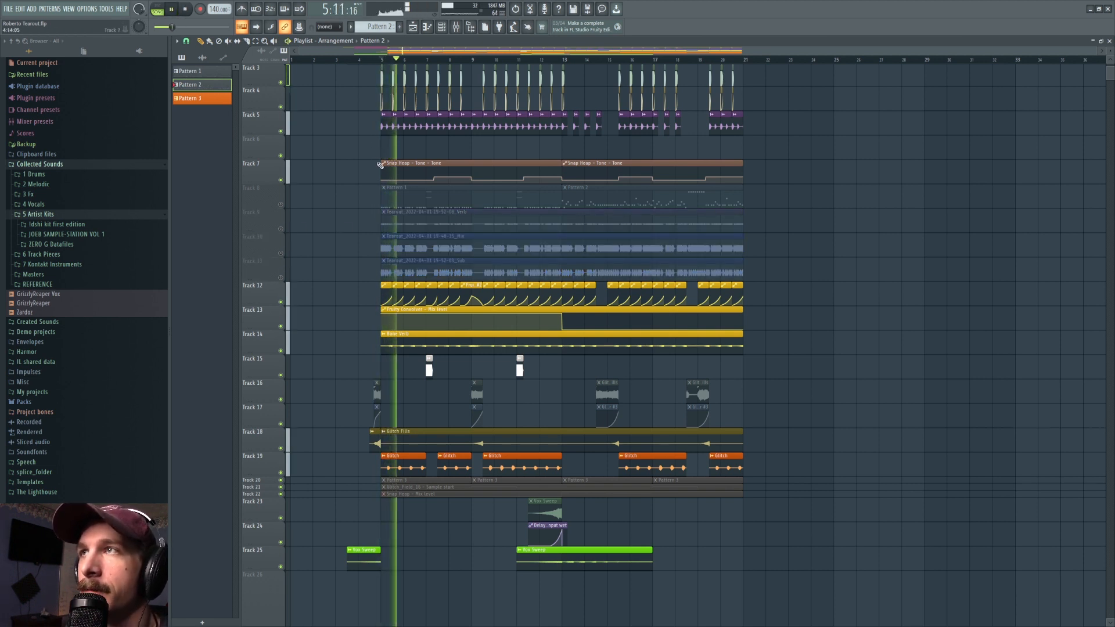
{"action": "key", "text": "space"}
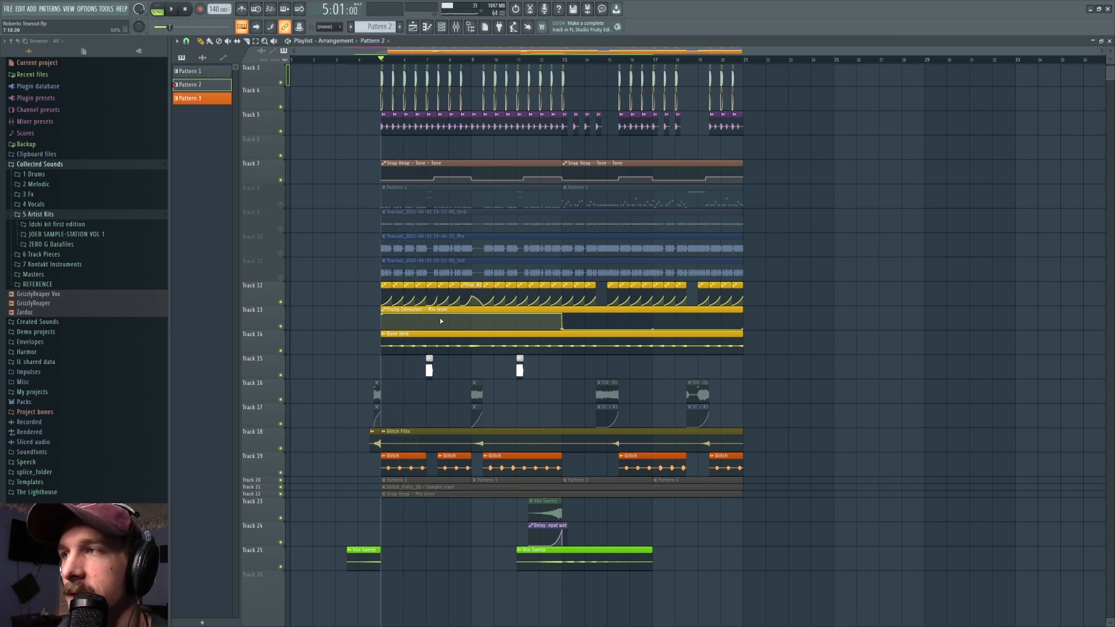